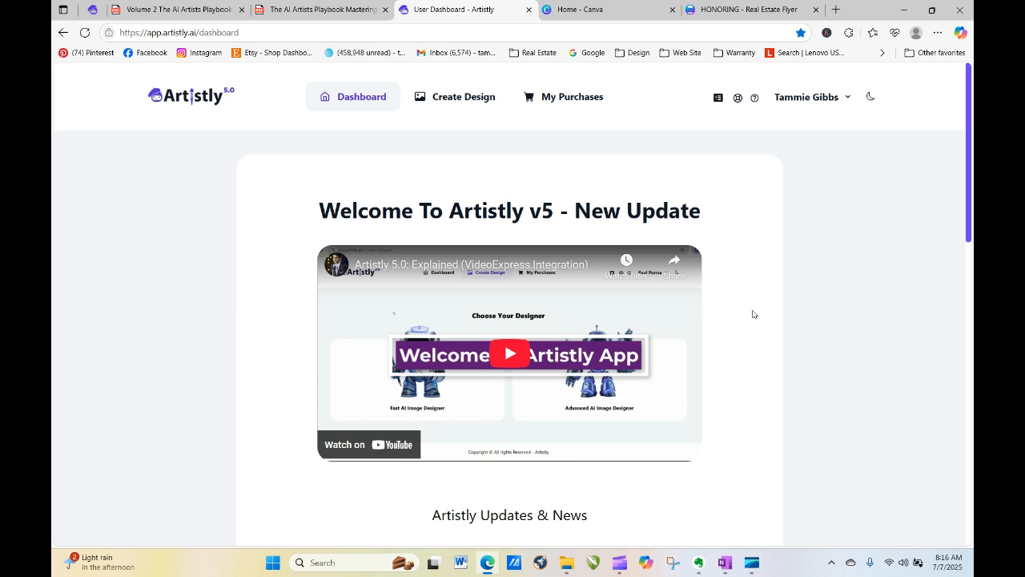
Step: Open the Personal Designs gallery of the Fast AI Image Designer and load more designs to browse the watercolor florals
left_click(466, 96)
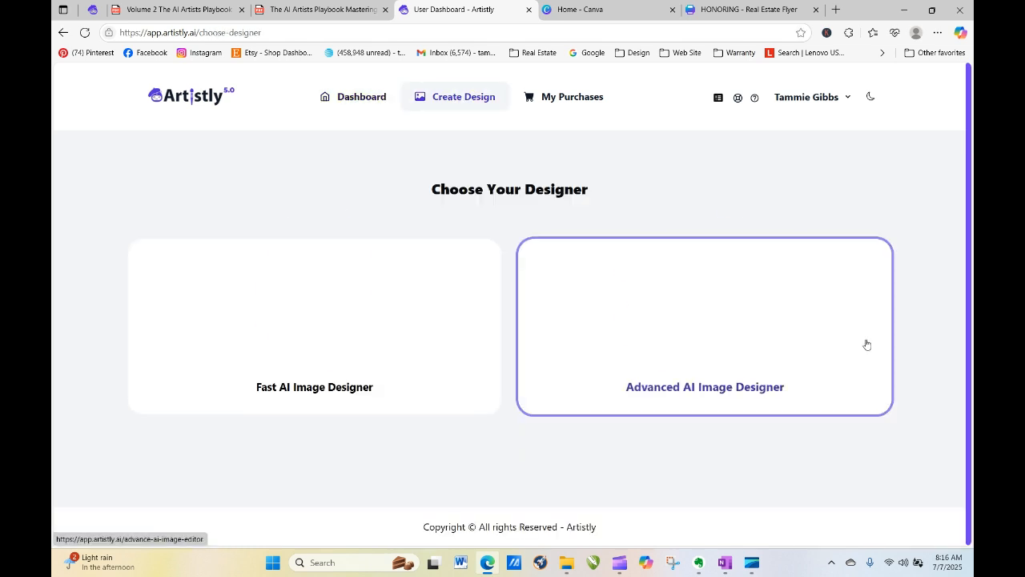
left_click(314, 301)
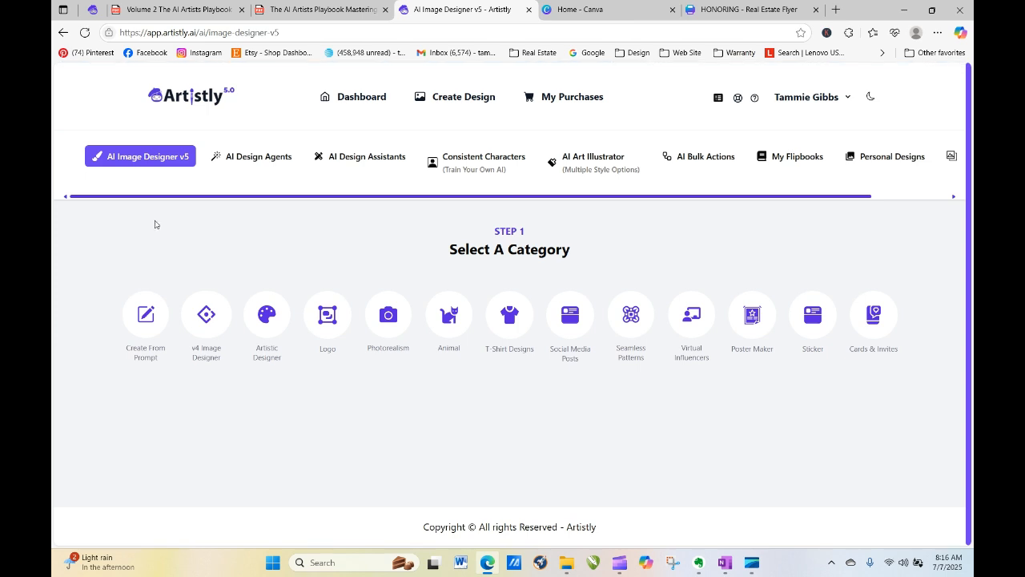
left_click(884, 157)
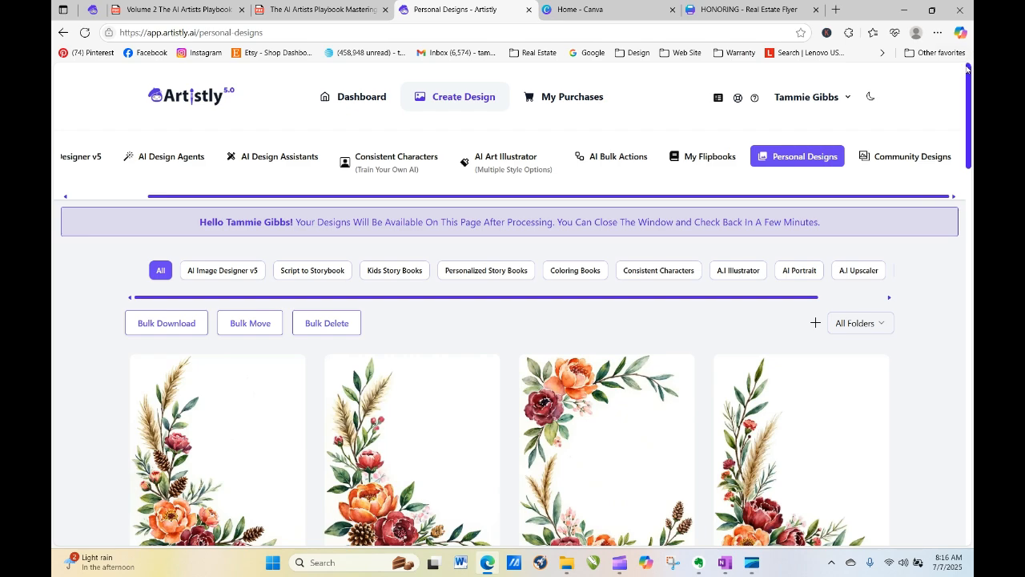
left_click_drag(968, 75, 970, 449)
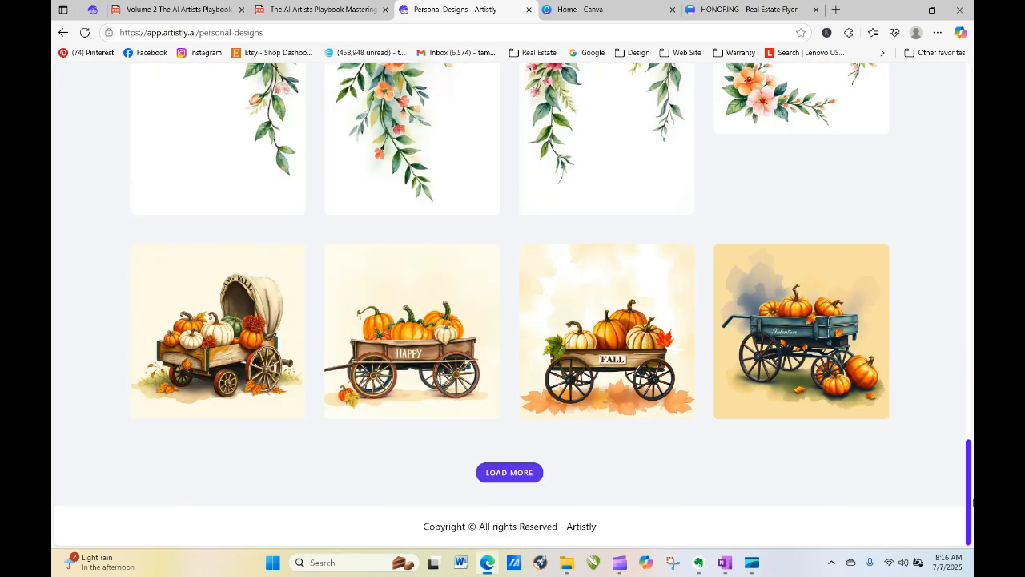
left_click(520, 473)
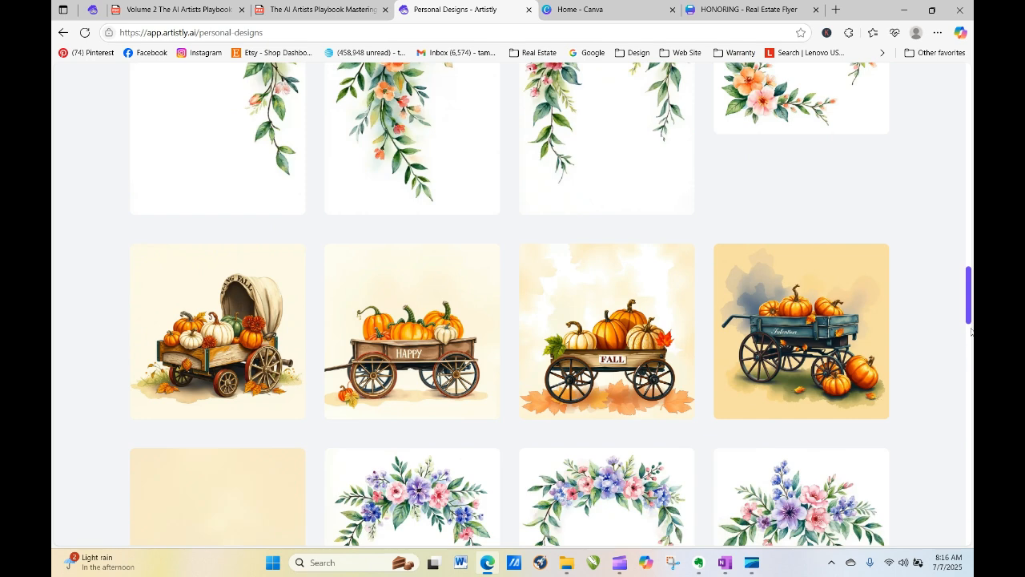
left_click_drag(970, 303, 938, 261)
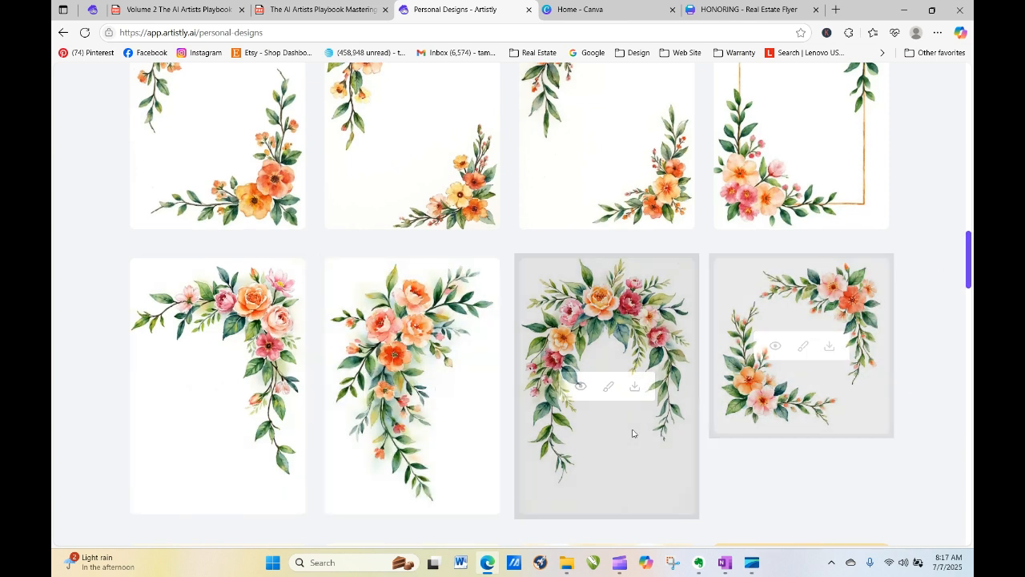
Step: View the details of the watercolor floral arch with trailing vines on both sides and reuse its prompt through Re-Generate
left_click(580, 388)
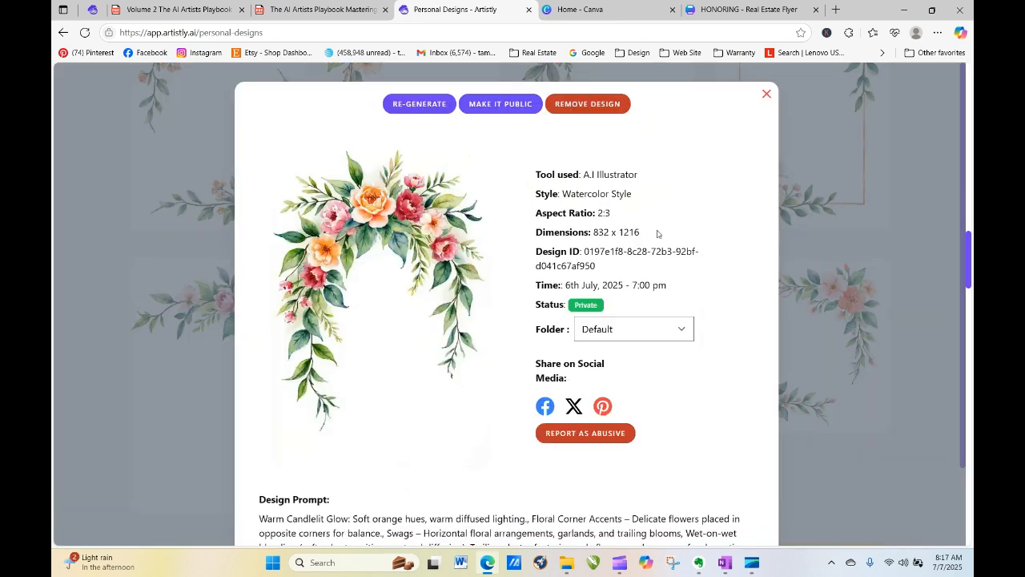
left_click(421, 105)
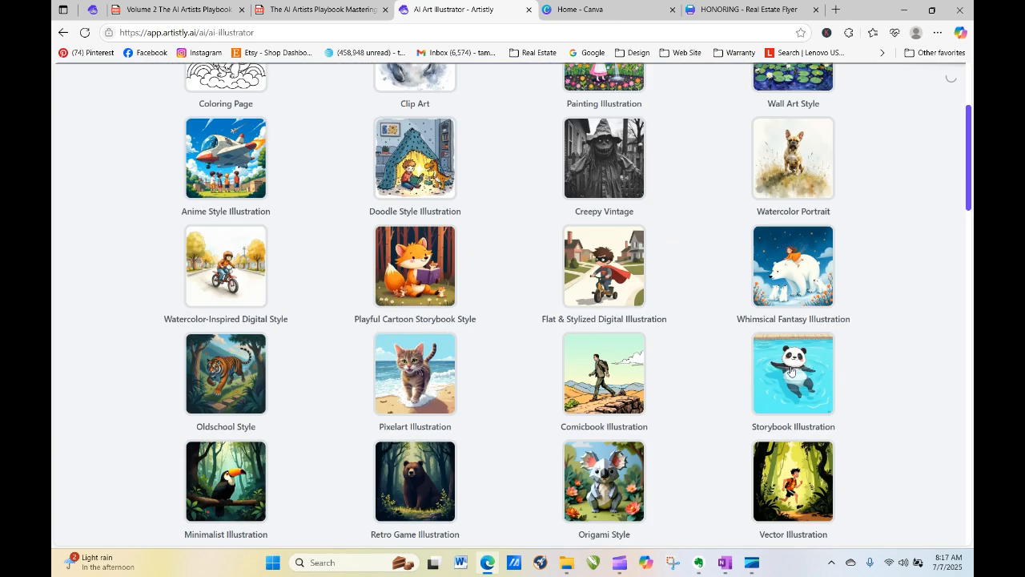
scroll(876, 473, "down", 15)
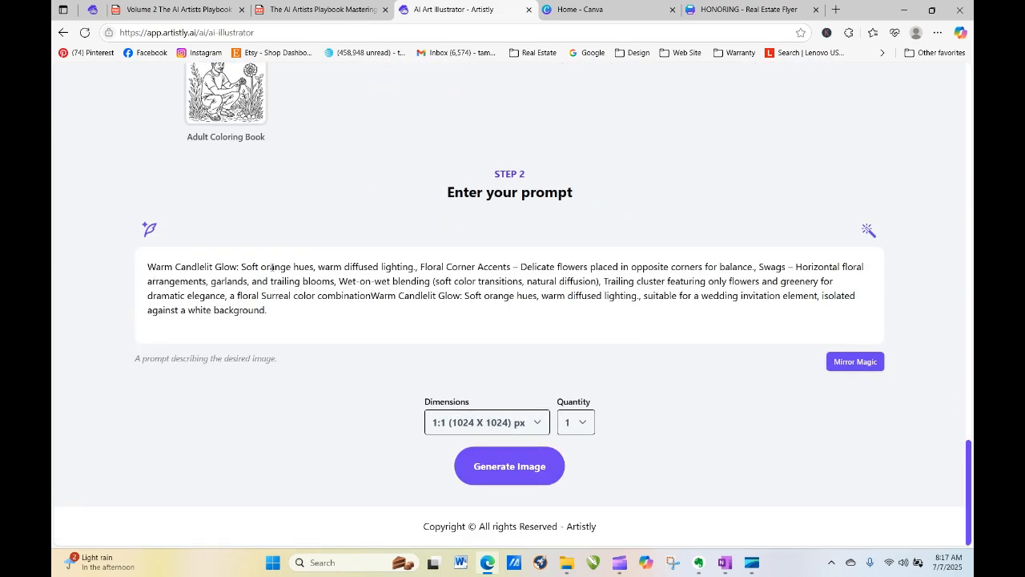
Step: Switch to the AI Artist's Playbook PDFs and go to the contents pages of Volume 2
left_click(176, 11)
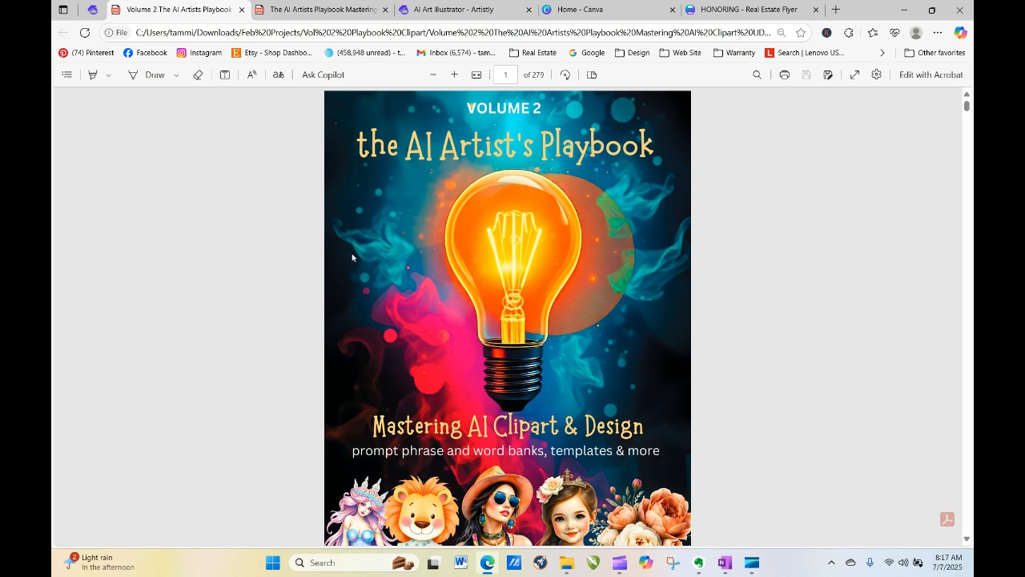
left_click(321, 10)
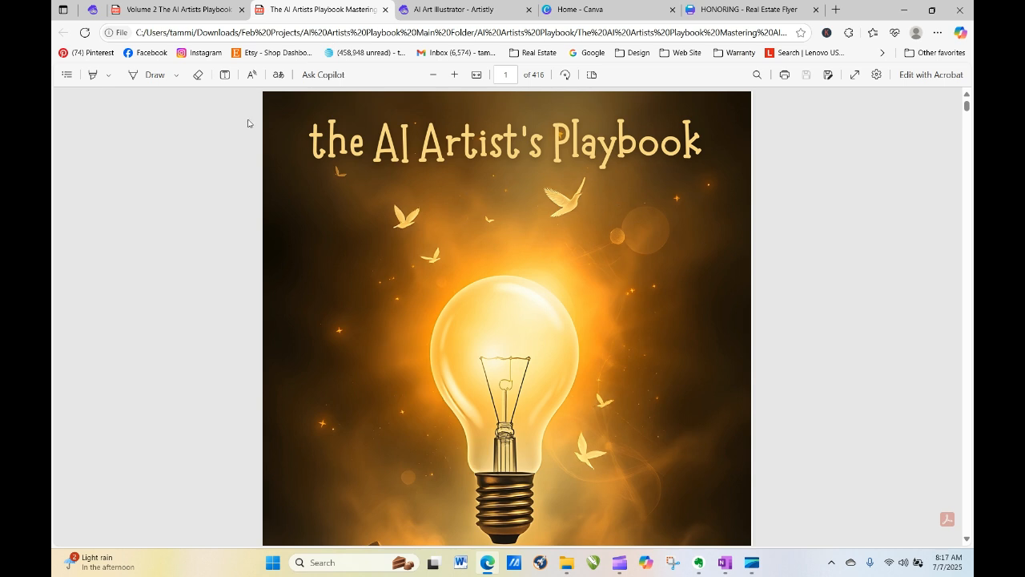
left_click(179, 10)
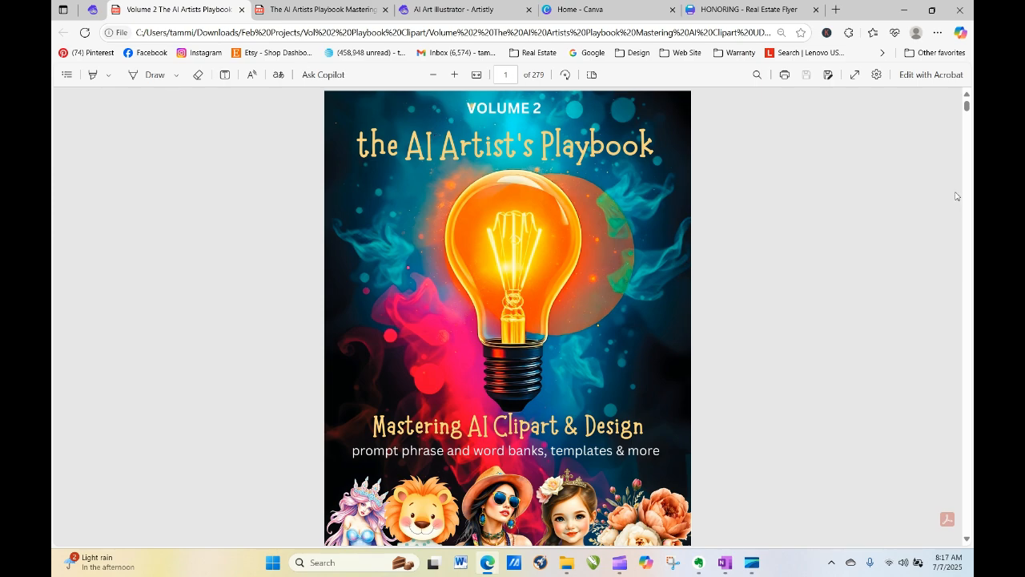
mouse_move(966, 108)
left_mouse_down()
mouse_move(969, 124)
mouse_move(967, 104)
left_mouse_up()
left_click(505, 74)
type("4")
key("Return")
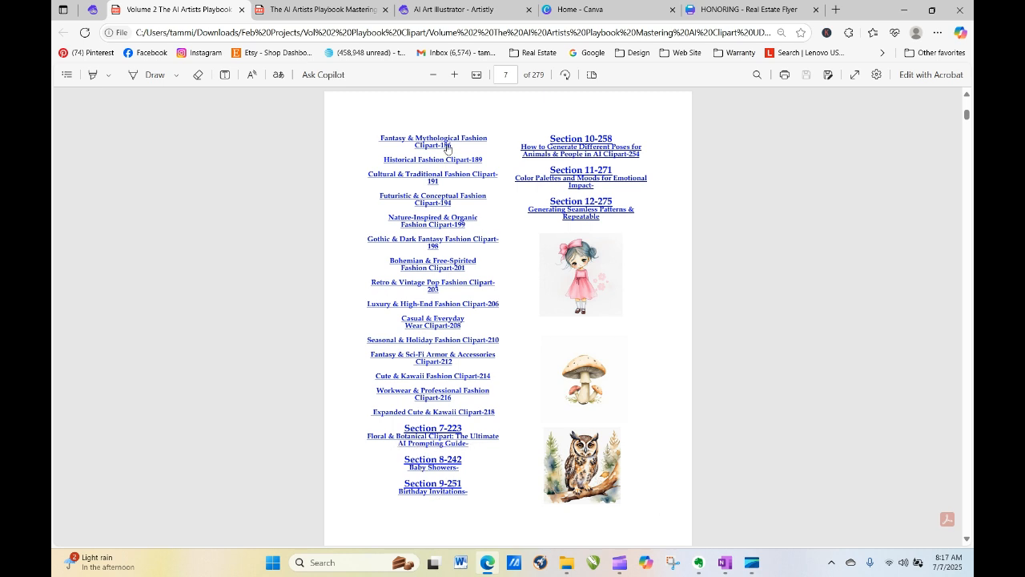
Step: Switch to the first AI Artist's Playbook, go to the contents on page 3 and open the Floral Clipart section
left_click(276, 14)
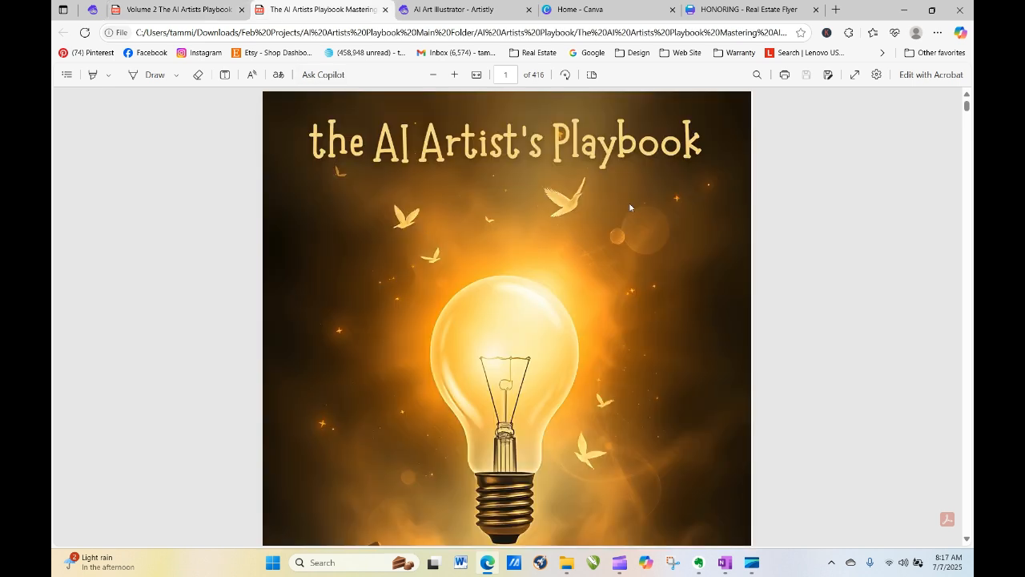
left_click(506, 74)
type("3")
key("Return")
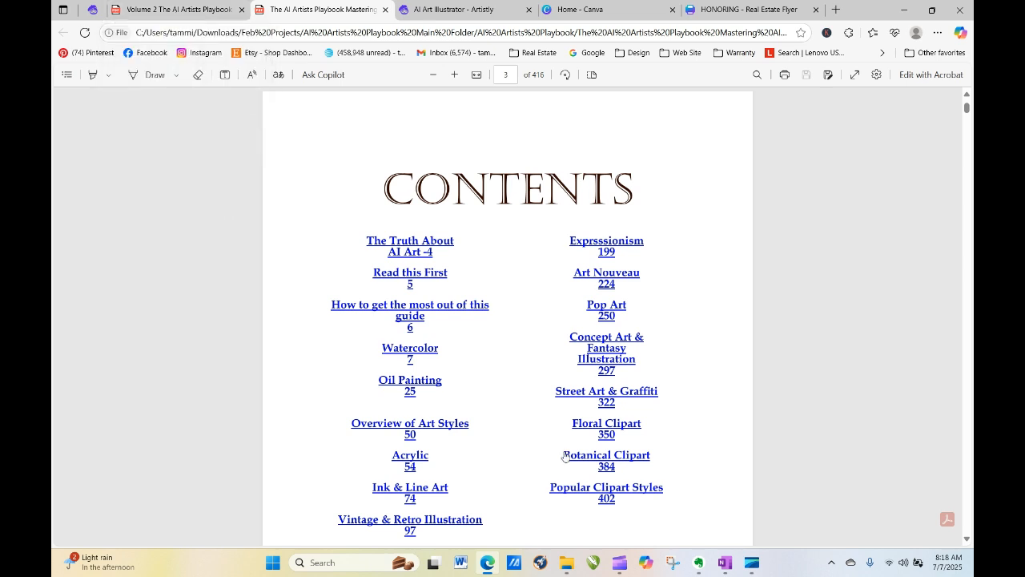
left_click(609, 429)
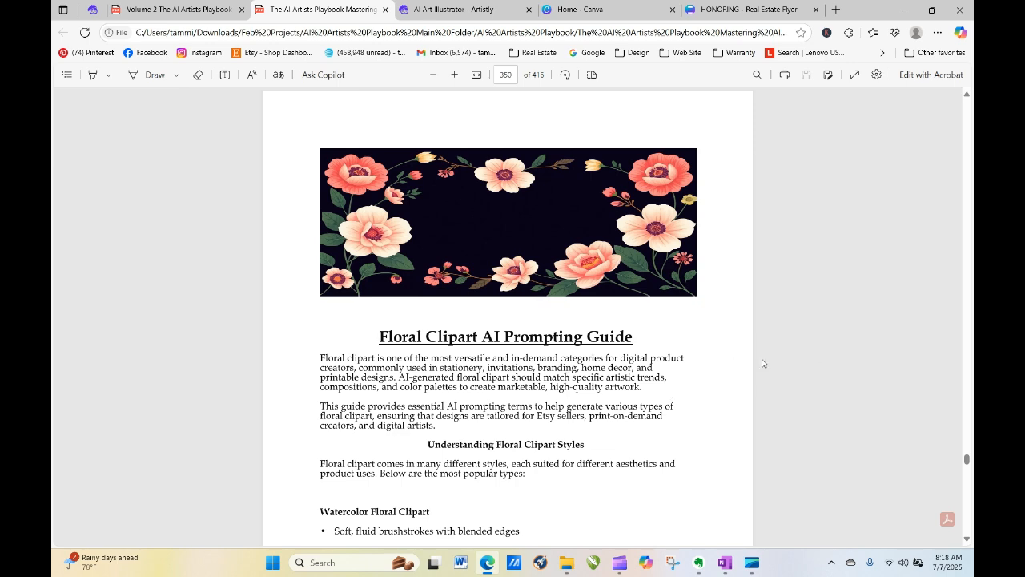
Step: Read through the Floral Clipart AI Prompting Guide, examining its floral styles, layouts, trending looks and example prompts
scroll(762, 363, "down", 1)
scroll(761, 362, "down", 4)
scroll(761, 362, "down", 5)
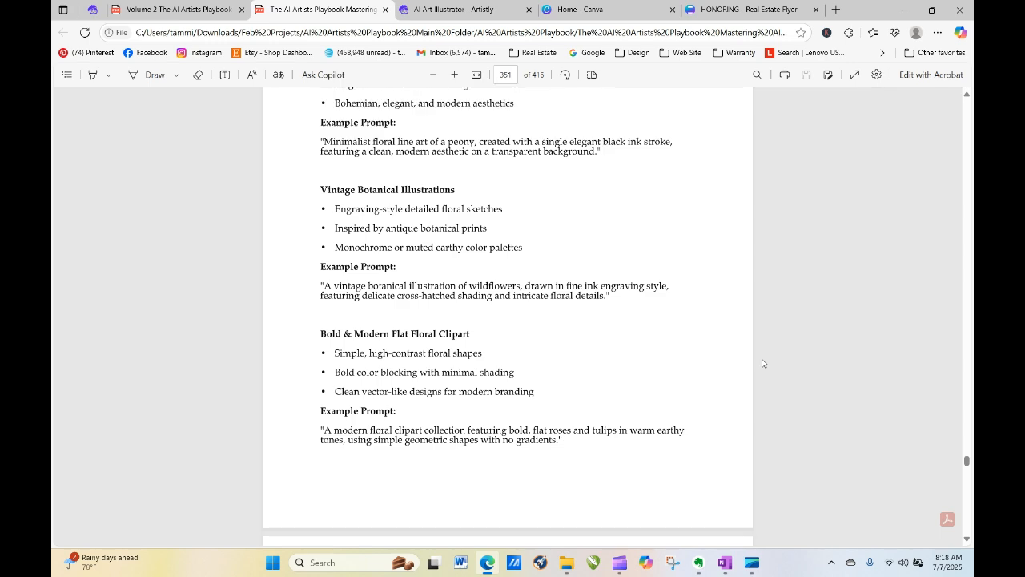
scroll(761, 363, "down", 1)
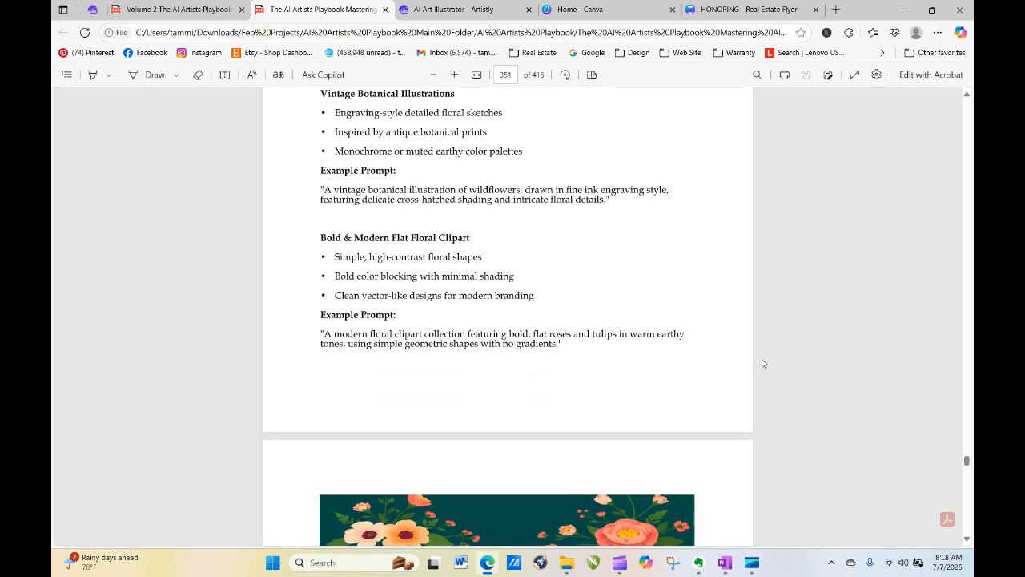
scroll(762, 362, "down", 6)
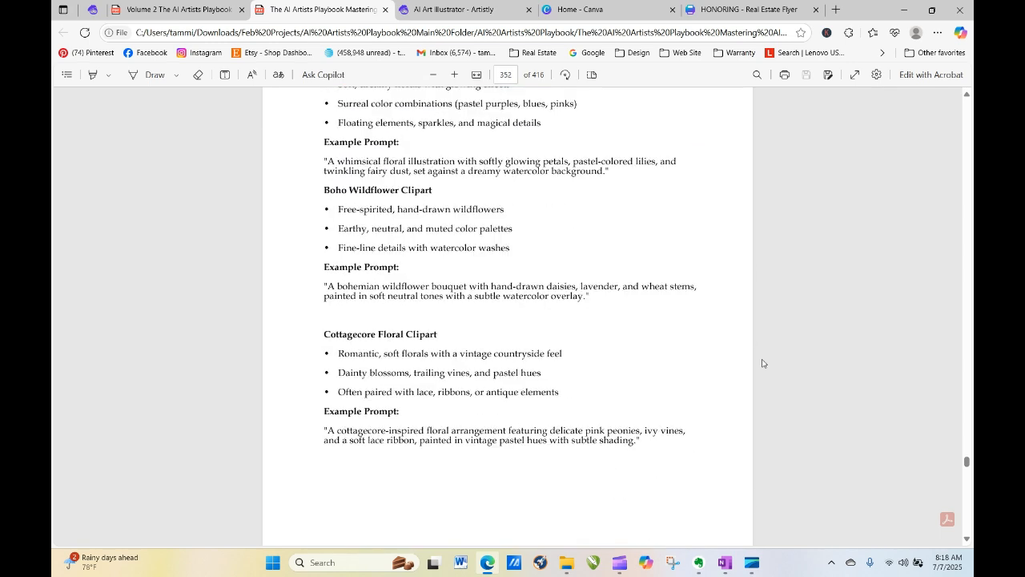
scroll(762, 363, "down", 7)
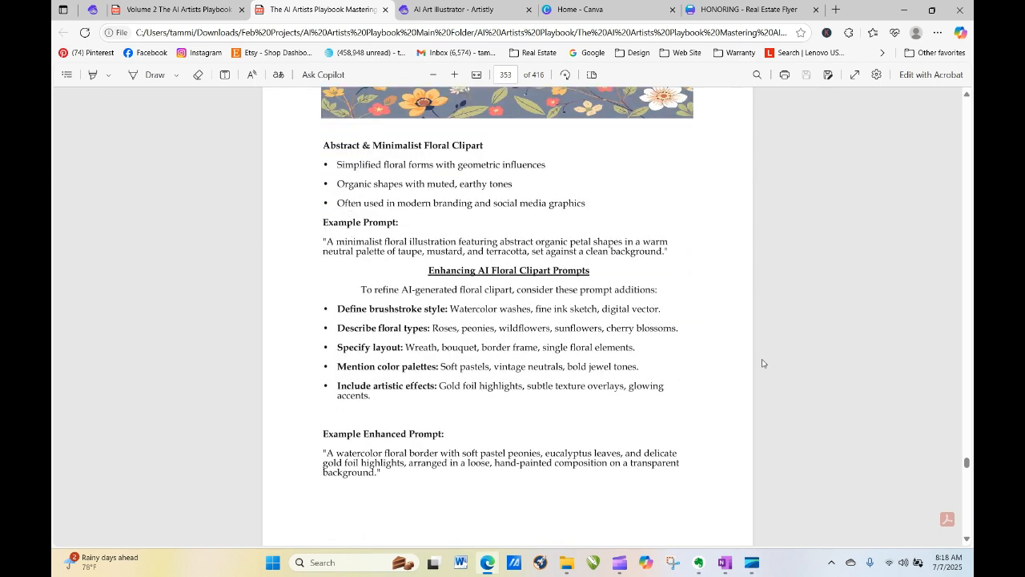
scroll(761, 363, "down", 5)
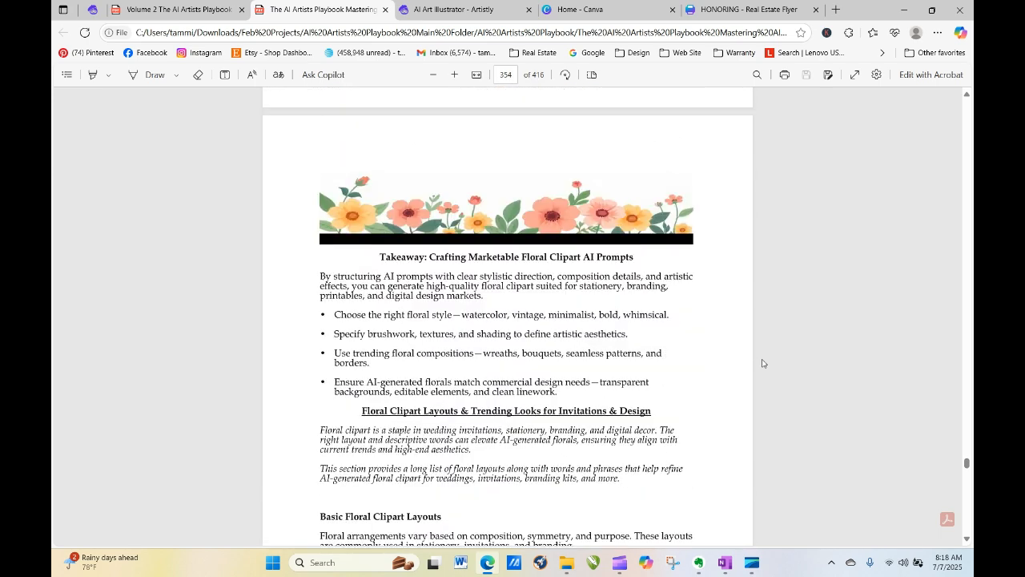
scroll(761, 363, "down", 2)
scroll(762, 363, "down", 2)
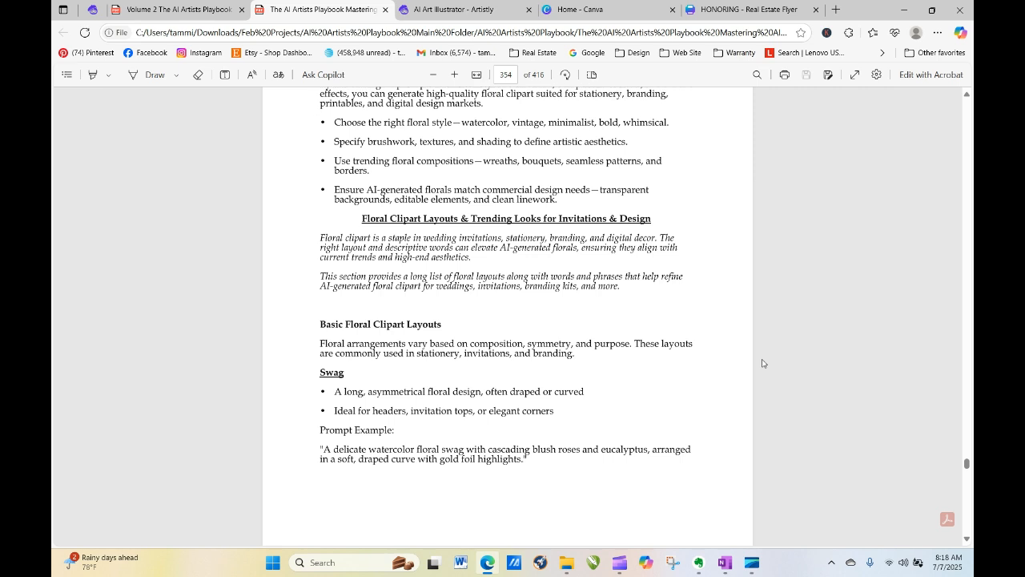
scroll(762, 363, "down", 4)
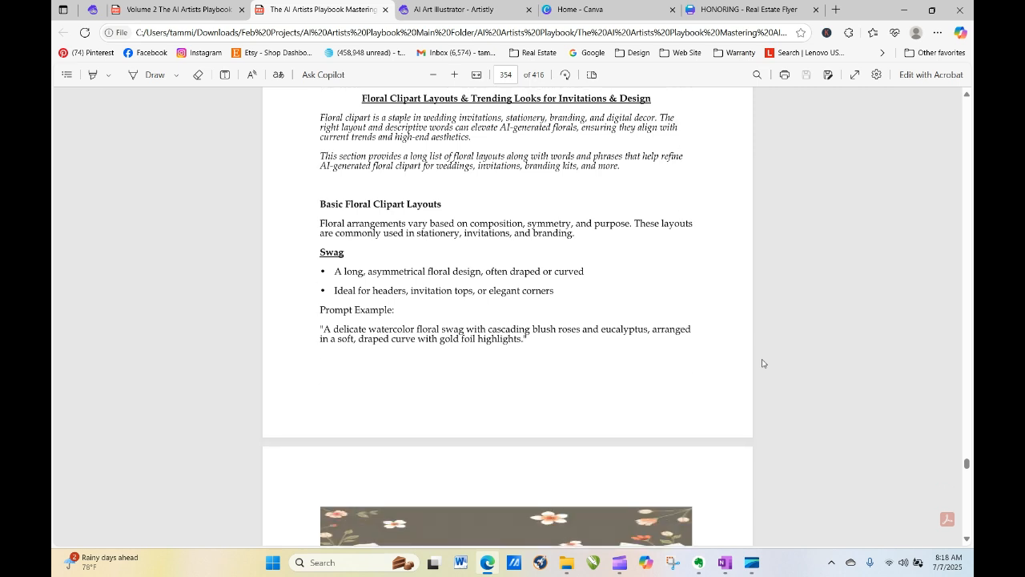
scroll(763, 363, "down", 1)
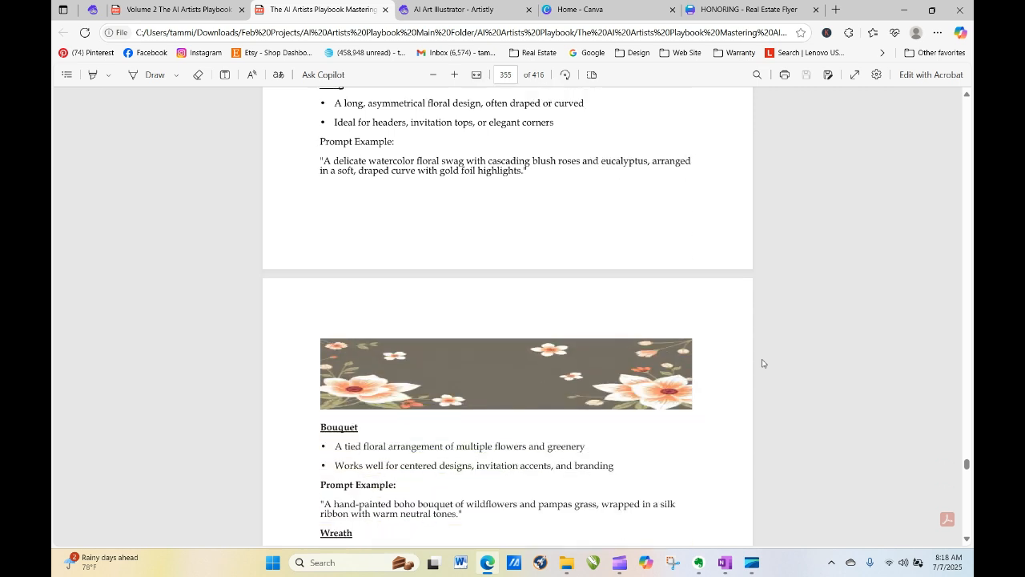
scroll(762, 363, "down", 1)
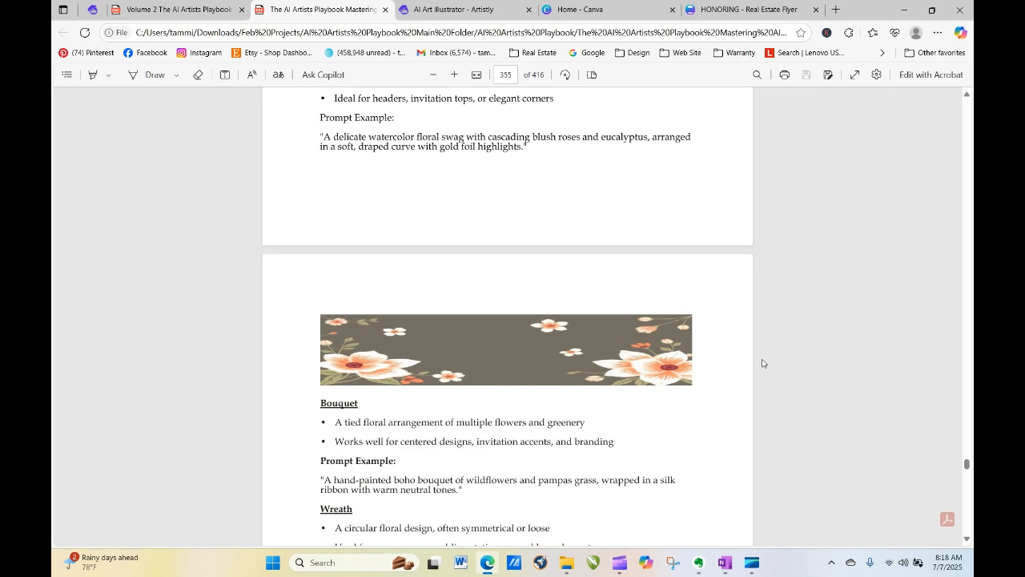
scroll(763, 362, "down", 15)
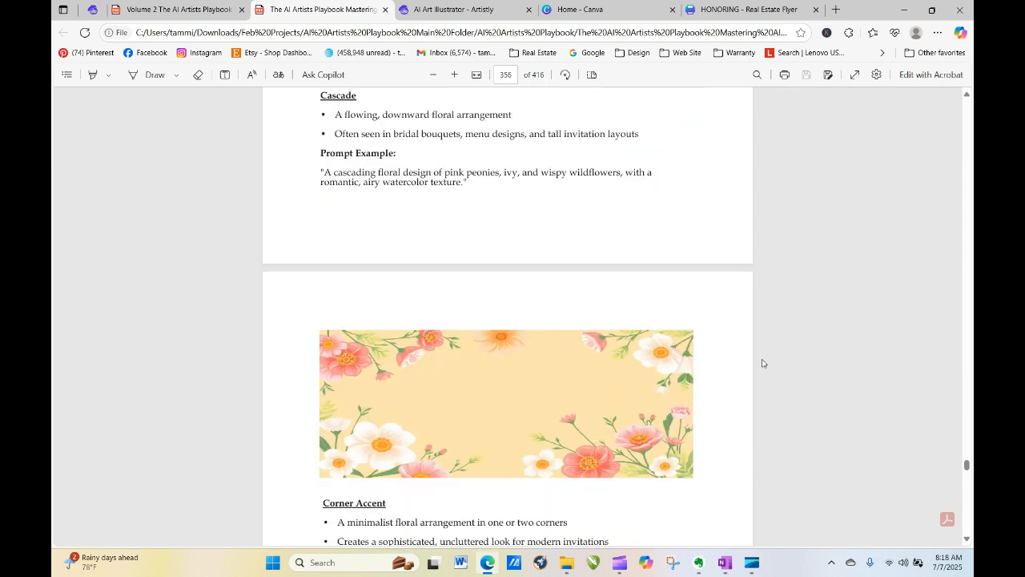
scroll(762, 362, "down", 15)
scroll(762, 363, "down", 18)
scroll(762, 362, "down", 16)
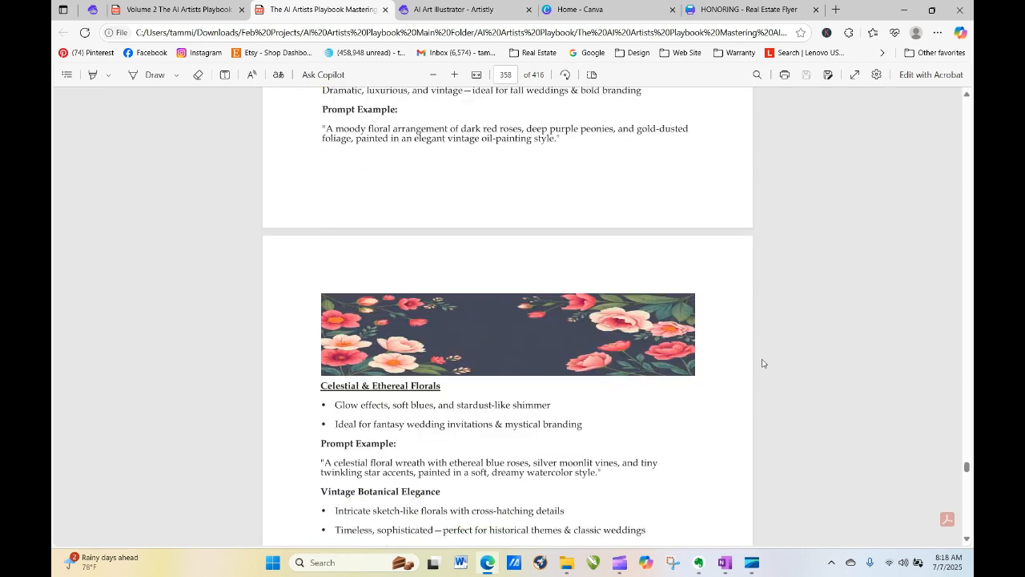
scroll(763, 363, "down", 20)
scroll(762, 362, "down", 1)
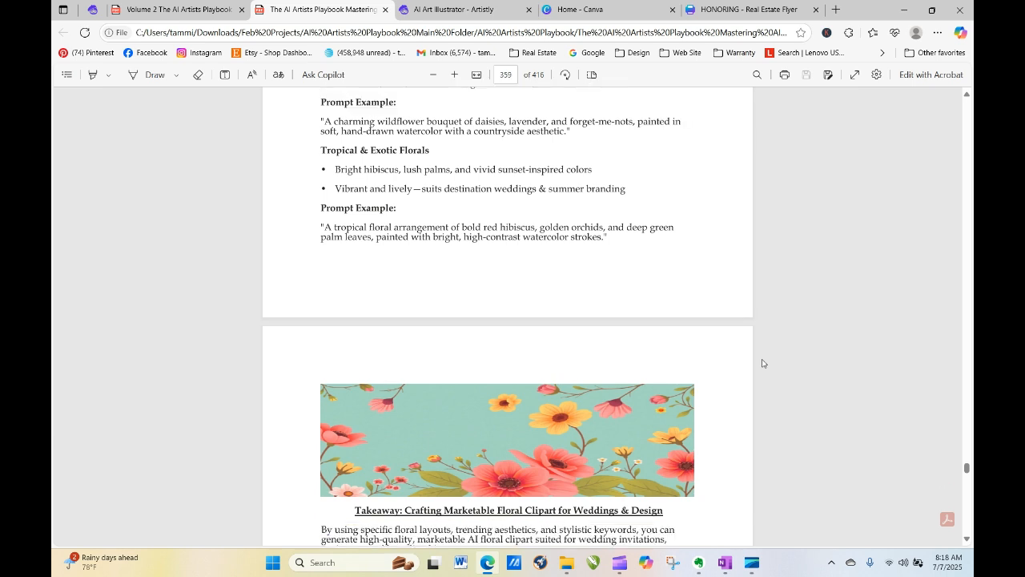
Step: Switch back to Artistly, separate "combination" and "Warm" with a space in the prompt, and set the dimensions to 2:3 (832 X 1216) px
left_click(441, 5)
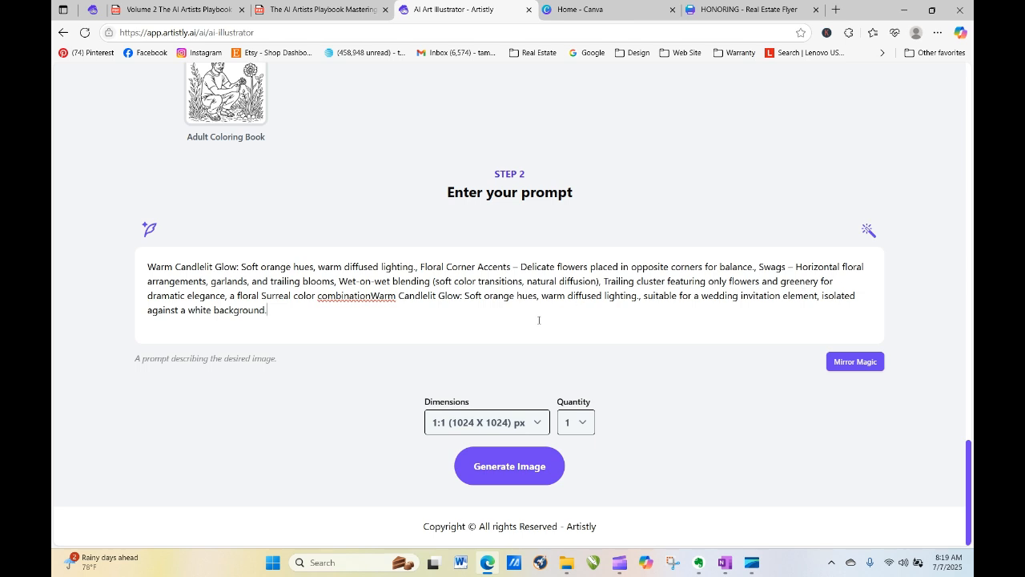
left_click(370, 296)
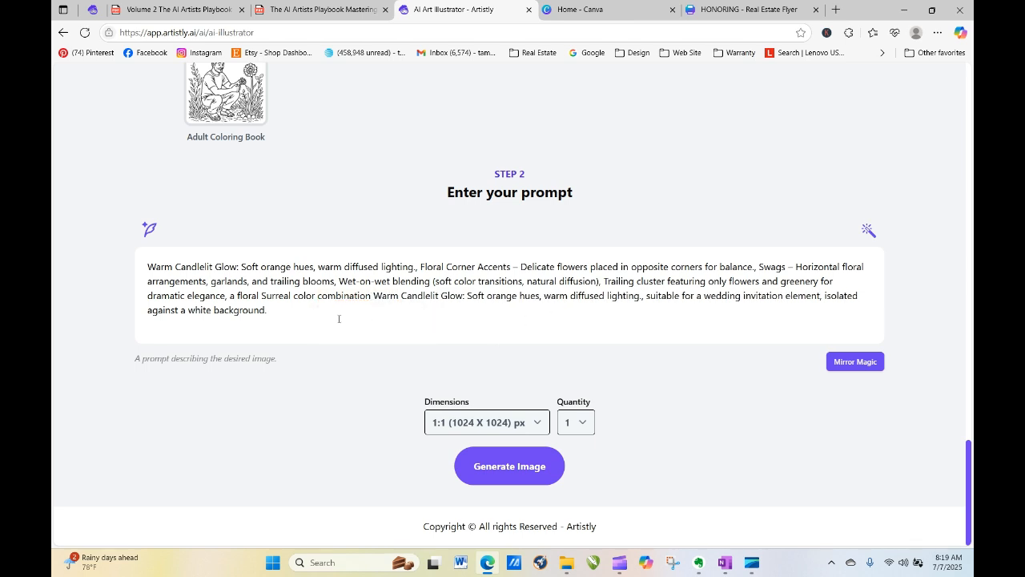
left_click(528, 423)
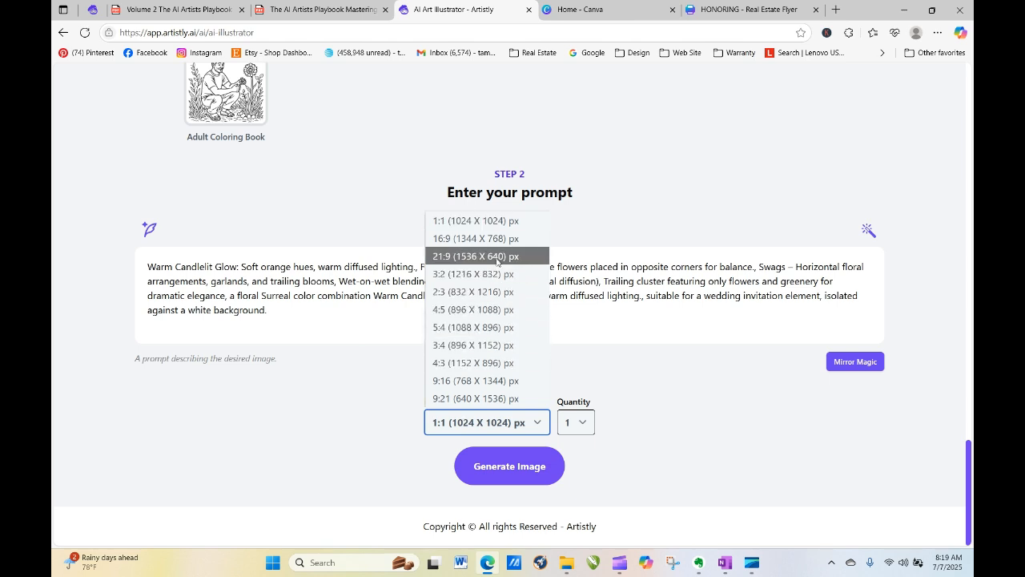
left_click(487, 292)
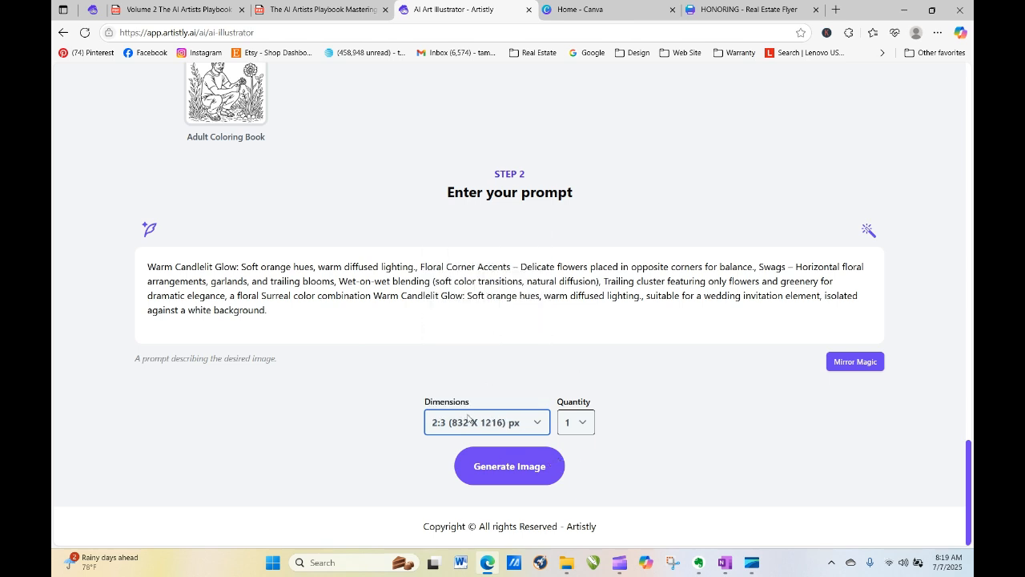
Step: Set the quantity to 4 and generate the images from the floral prompt
left_click(585, 422)
left_click(576, 496)
left_click(534, 477)
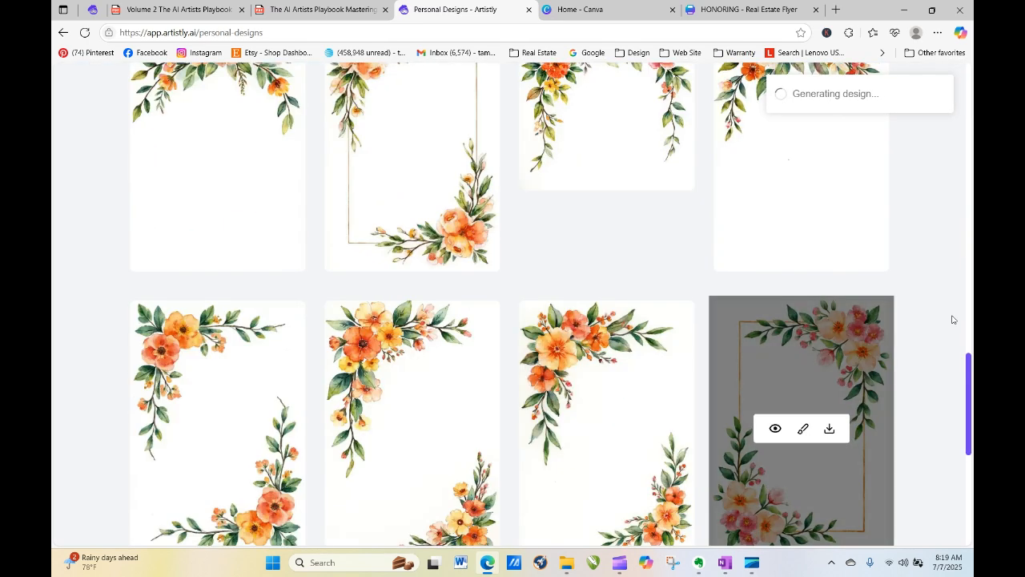
Step: Go to the newest entries in Personal Designs and reload the page to check the image generation
left_click_drag(969, 376, 966, 97)
scroll(351, 251, "down", 3)
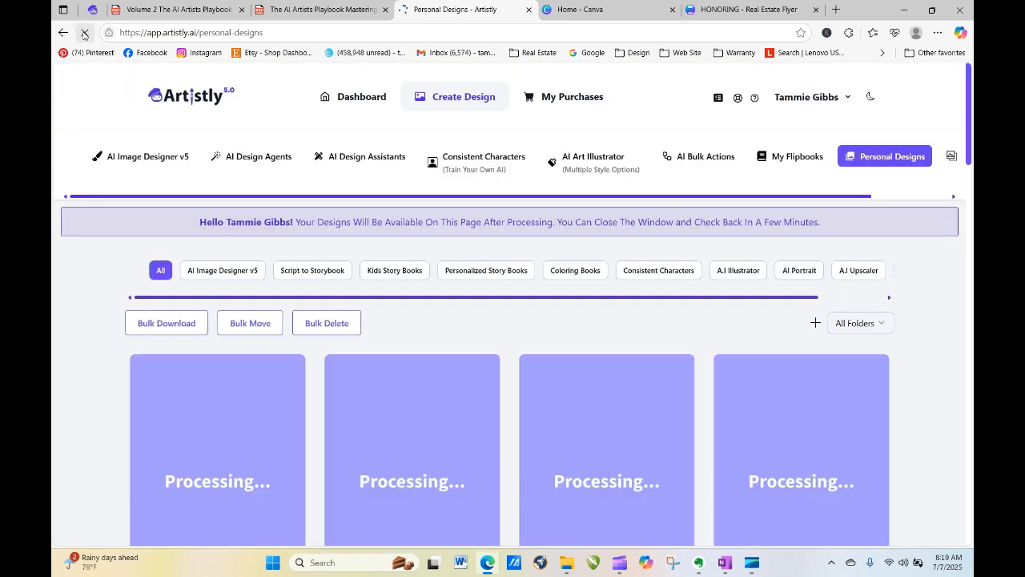
left_click(83, 32)
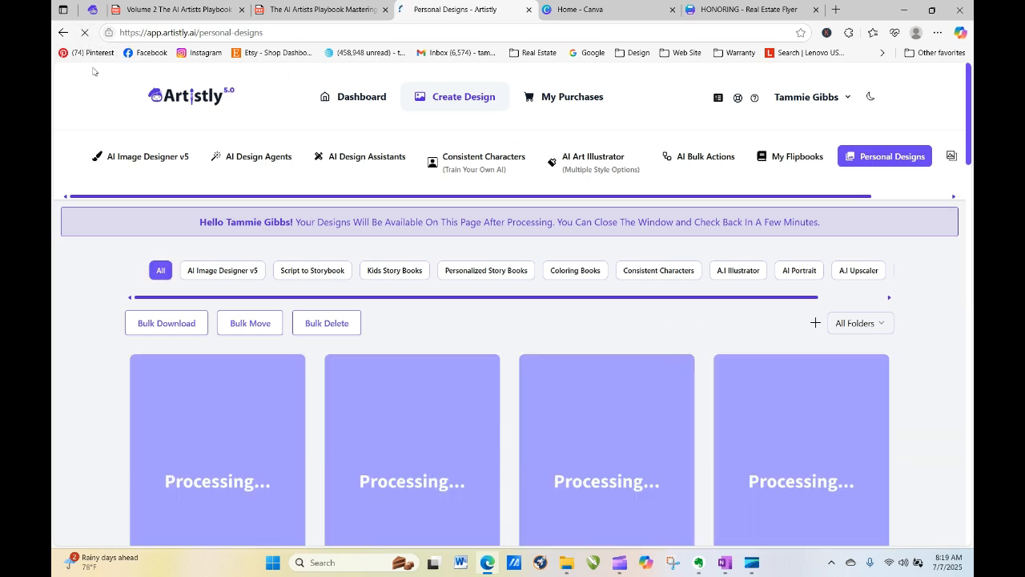
Step: Switch to the HONORING design in Canva and compare the floral arrangements and colours on invitation pages 1 to 4
left_click(745, 10)
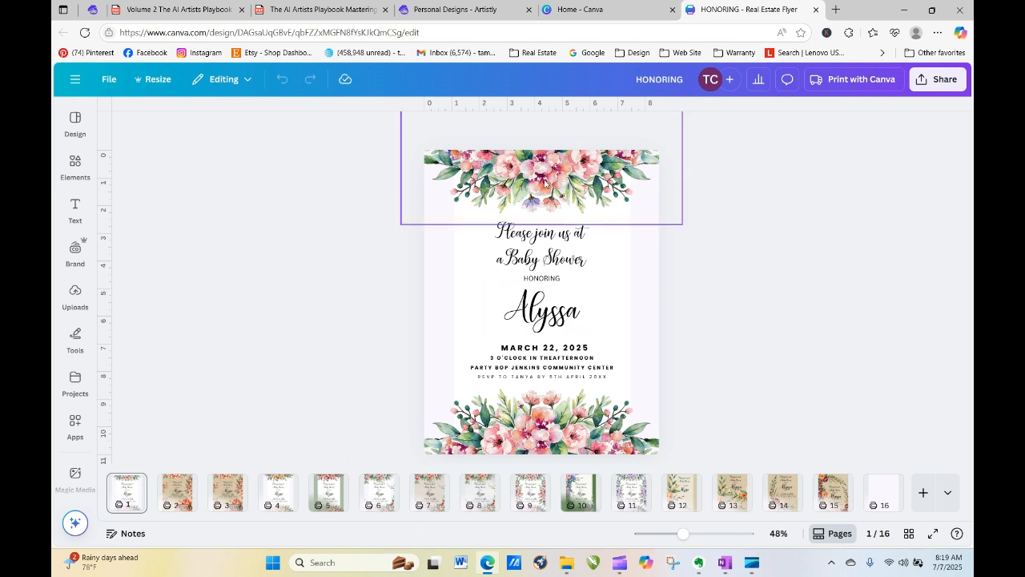
mouse_move(532, 181)
left_mouse_down()
mouse_move(541, 154)
mouse_move(545, 175)
left_mouse_up()
left_click(281, 79)
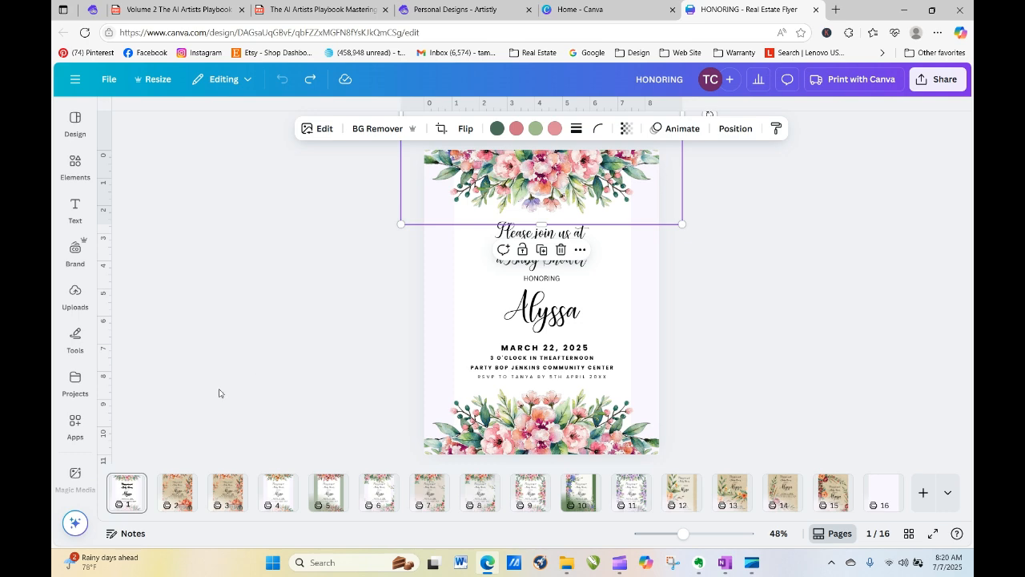
left_click(181, 497)
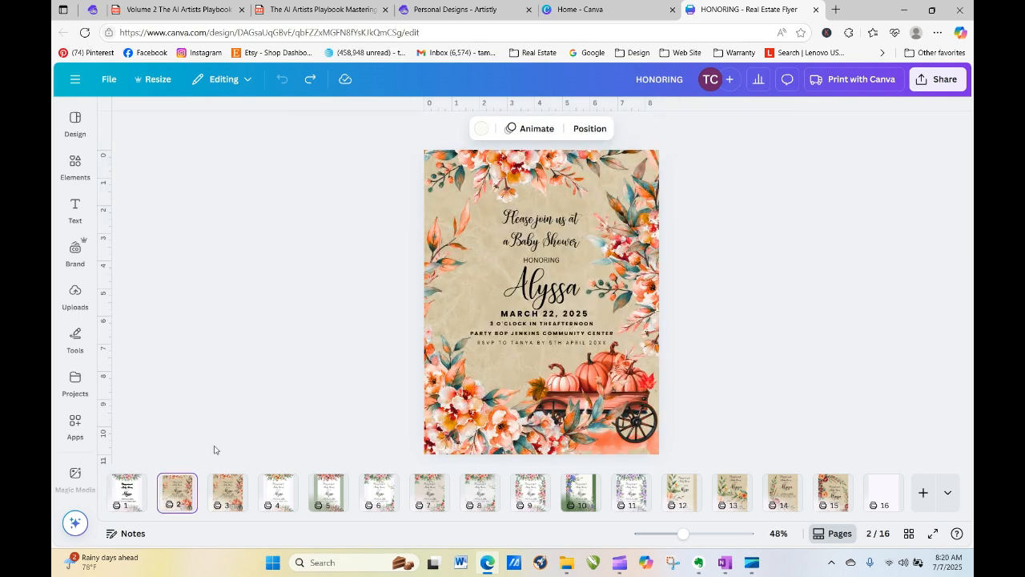
left_click(228, 492)
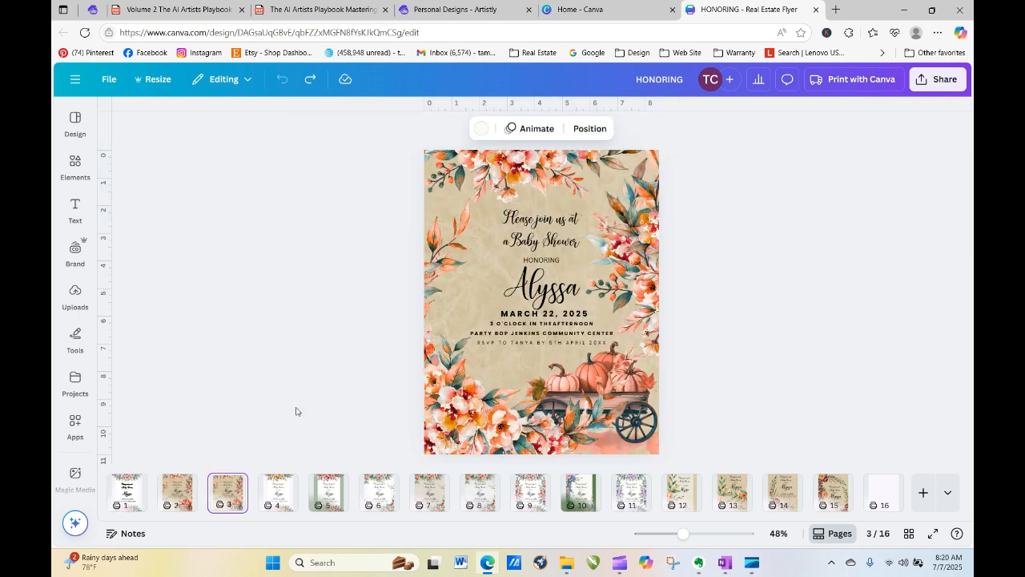
left_click(282, 494)
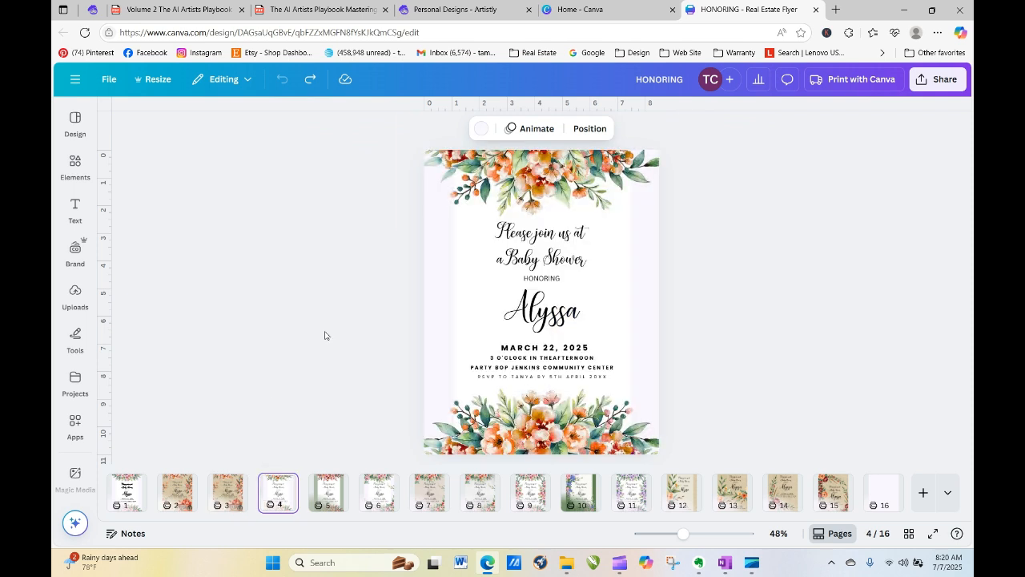
left_click(128, 490)
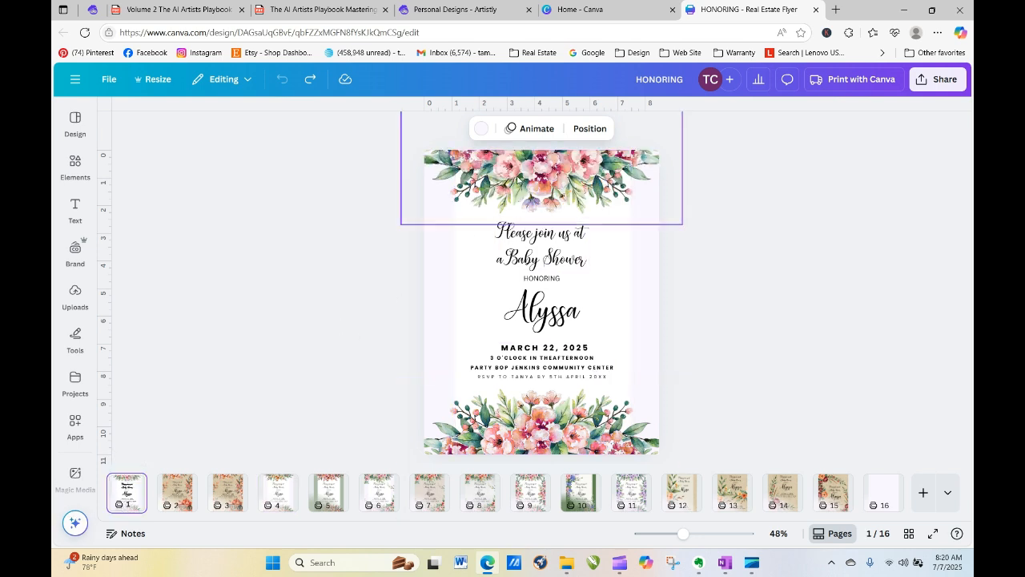
right_click(281, 490)
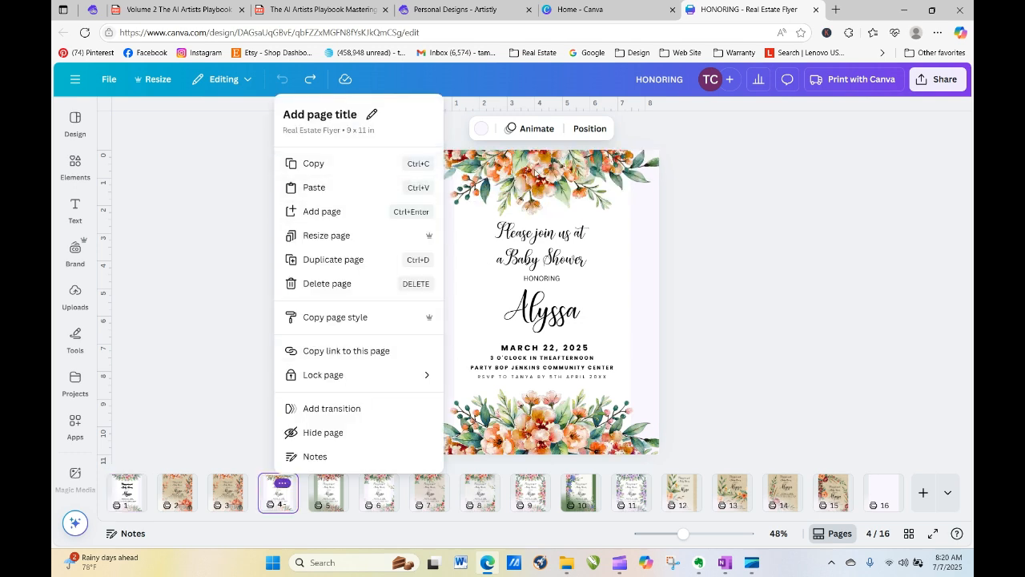
left_click(535, 172)
left_click(538, 192)
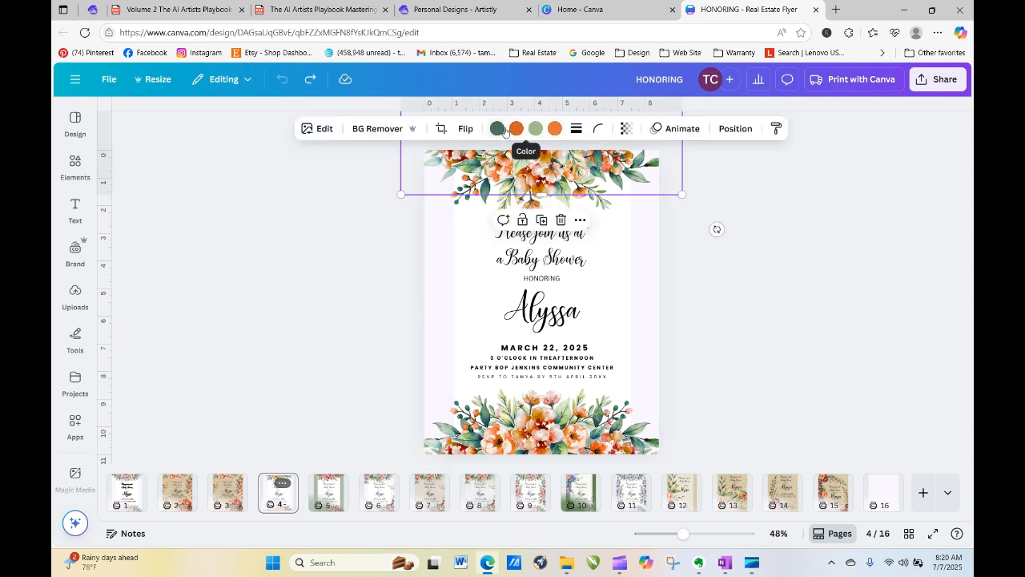
left_click(297, 242)
Step: Examine the floral borders, backgrounds and colour variations on invitation pages 5 to 11
left_click(327, 496)
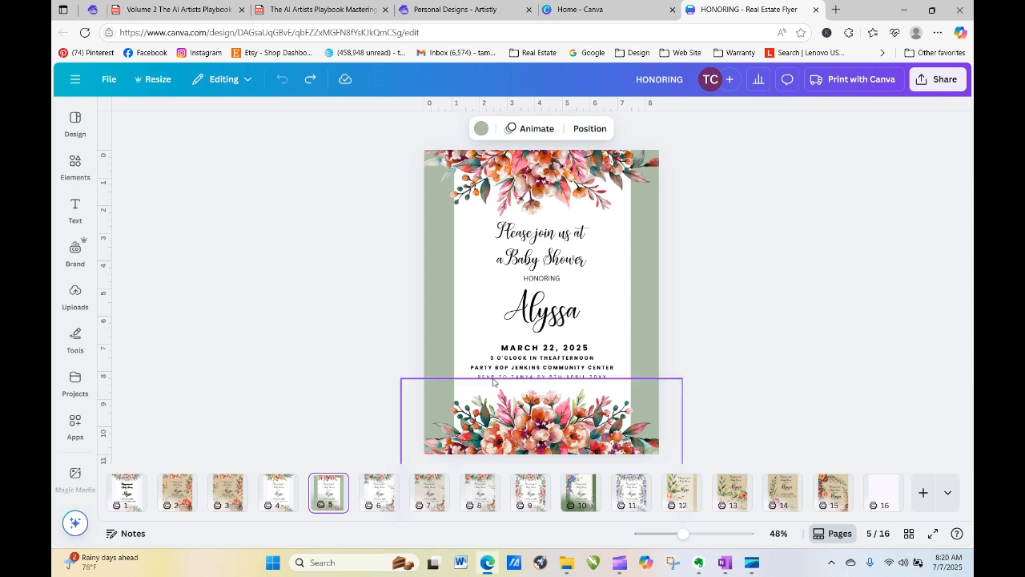
left_click(374, 500)
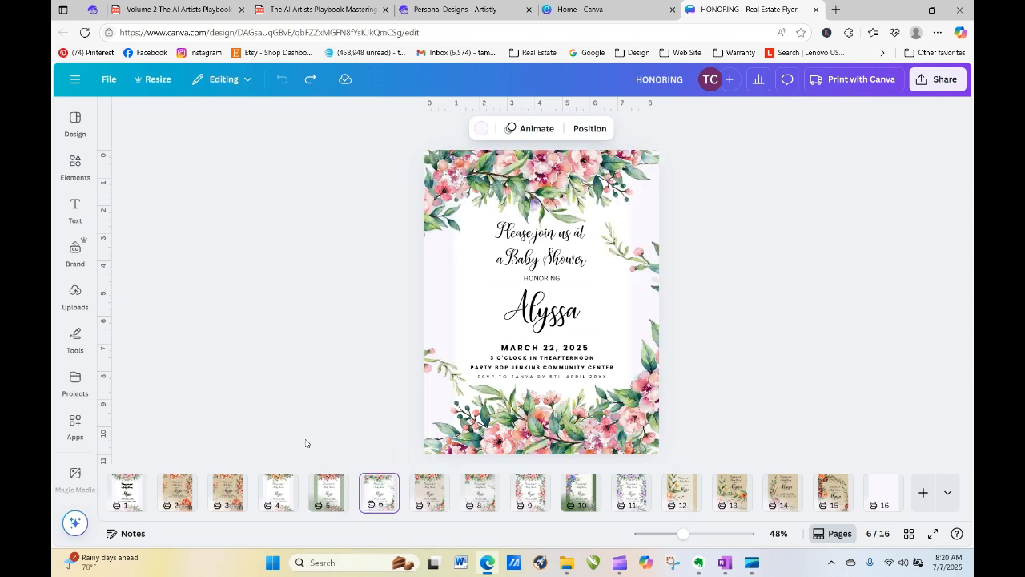
left_click(263, 366)
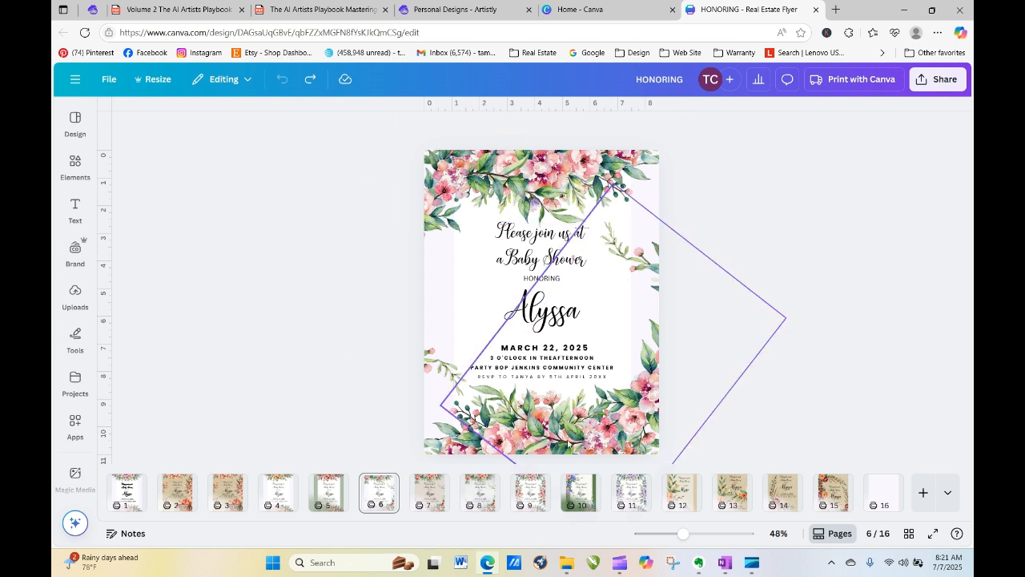
right_click(431, 494)
left_click(713, 278)
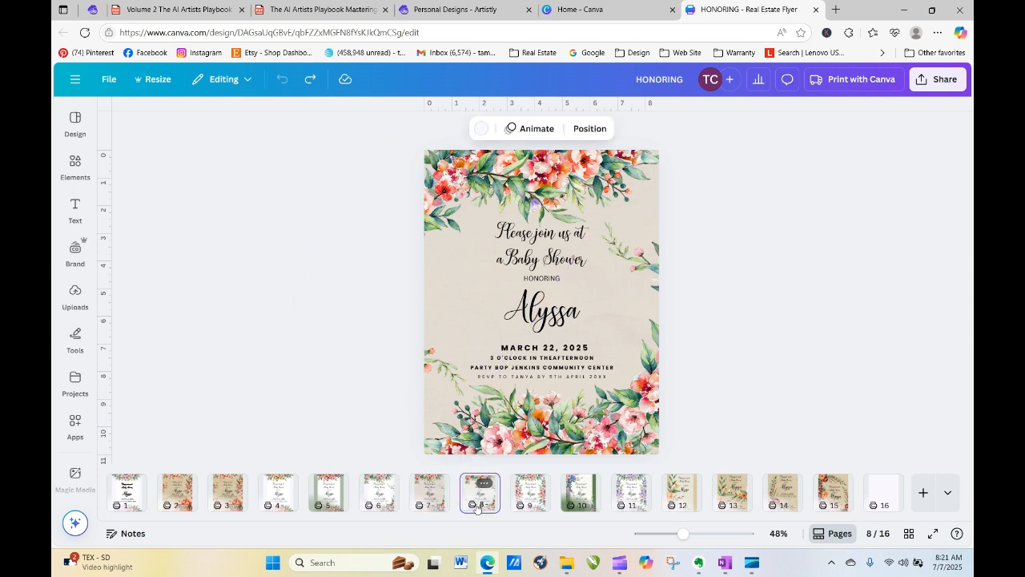
left_click(476, 506)
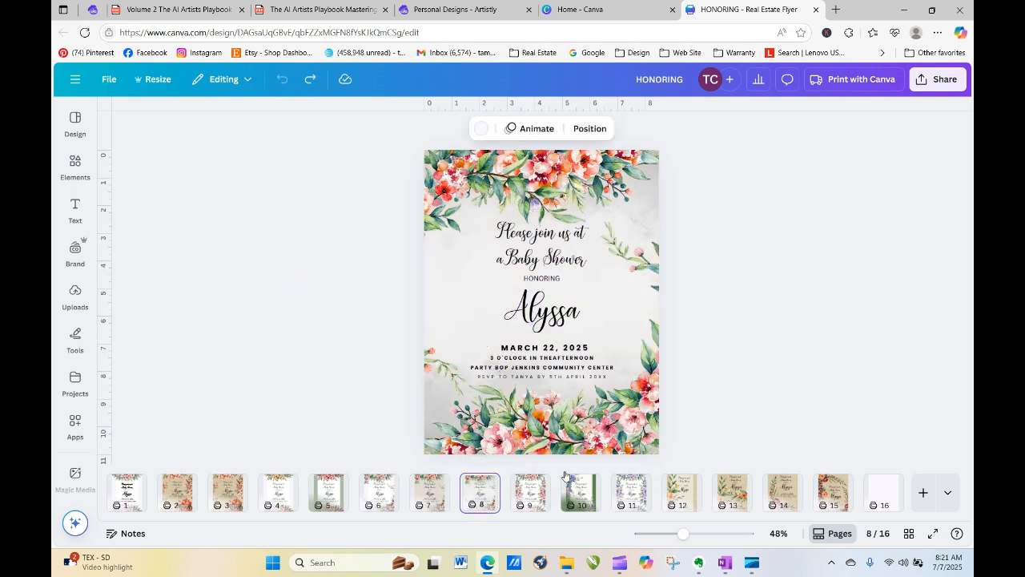
left_click(545, 494)
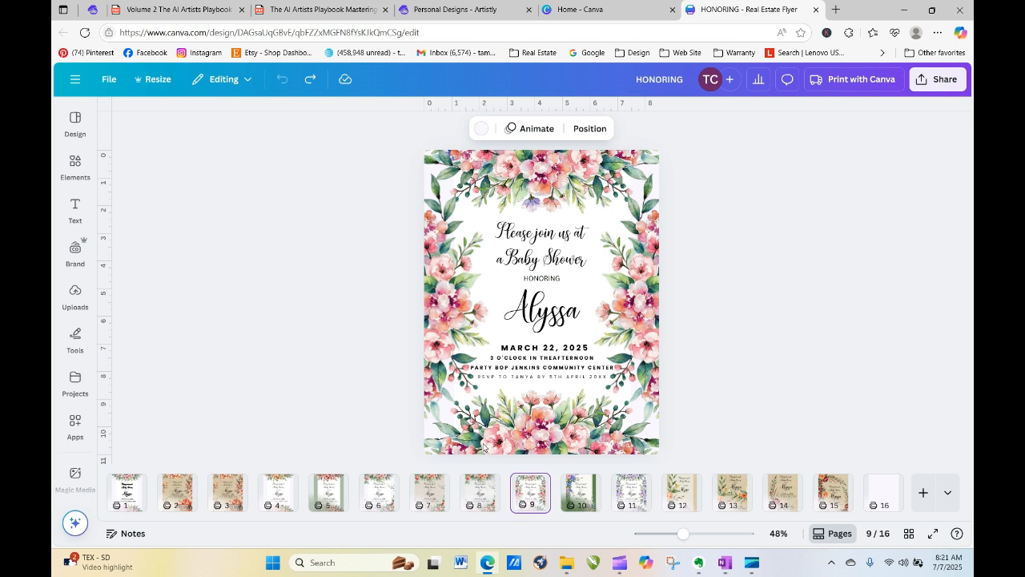
left_click(580, 492)
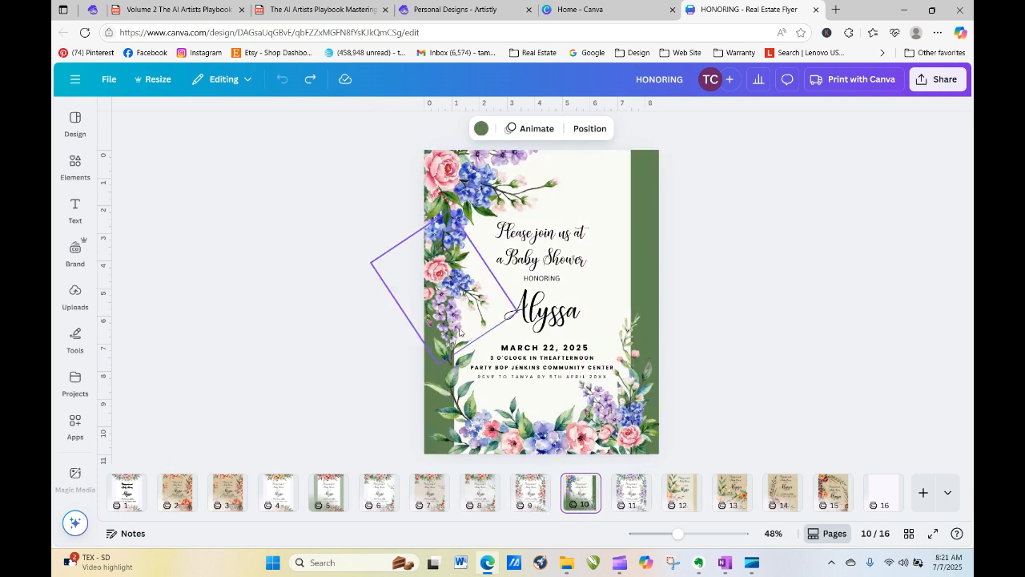
left_click(629, 490)
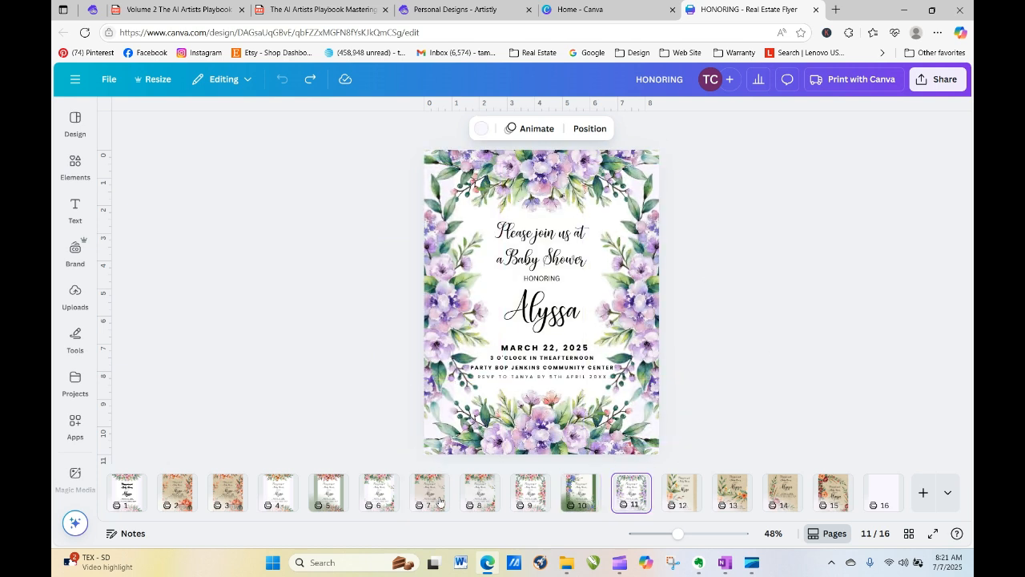
Step: On page 12, move the large orange floral branch slightly down along the invitation's edge
left_click(683, 492)
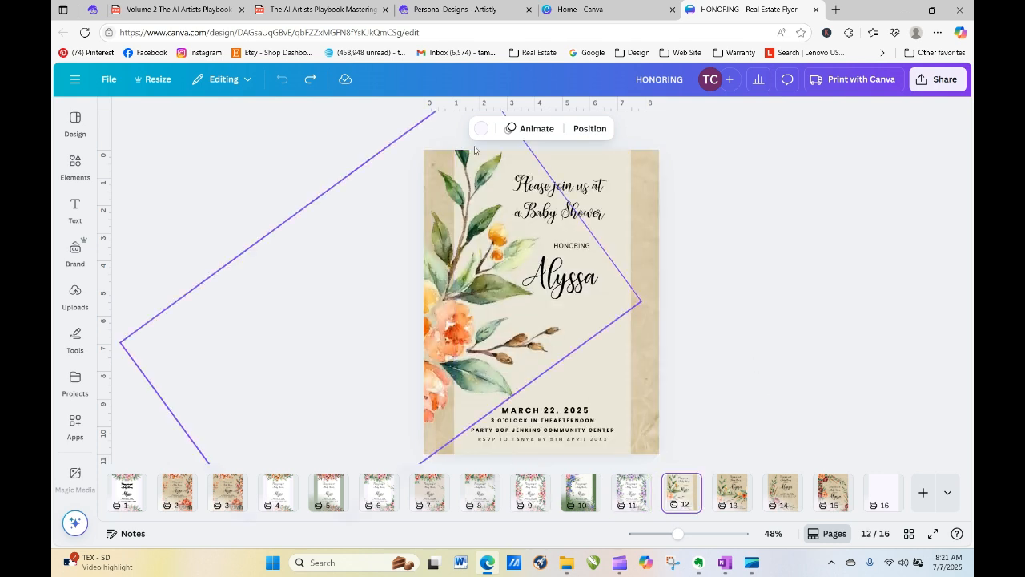
left_click_drag(464, 257, 461, 287)
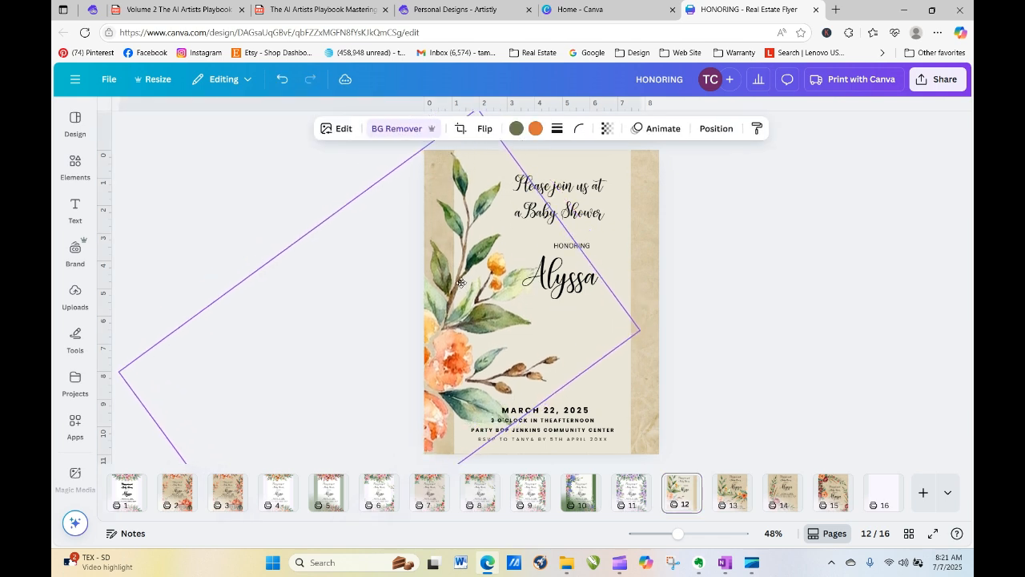
left_click(703, 302)
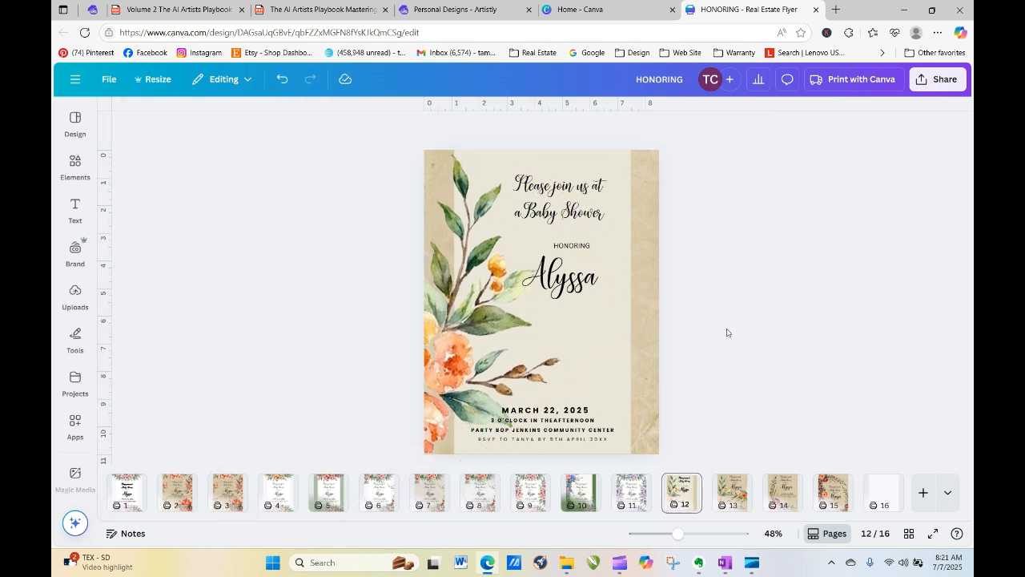
Step: Compare the floral layouts on pages 13, 14 and 15 with the pink floral invitation on page 1
left_click(736, 484)
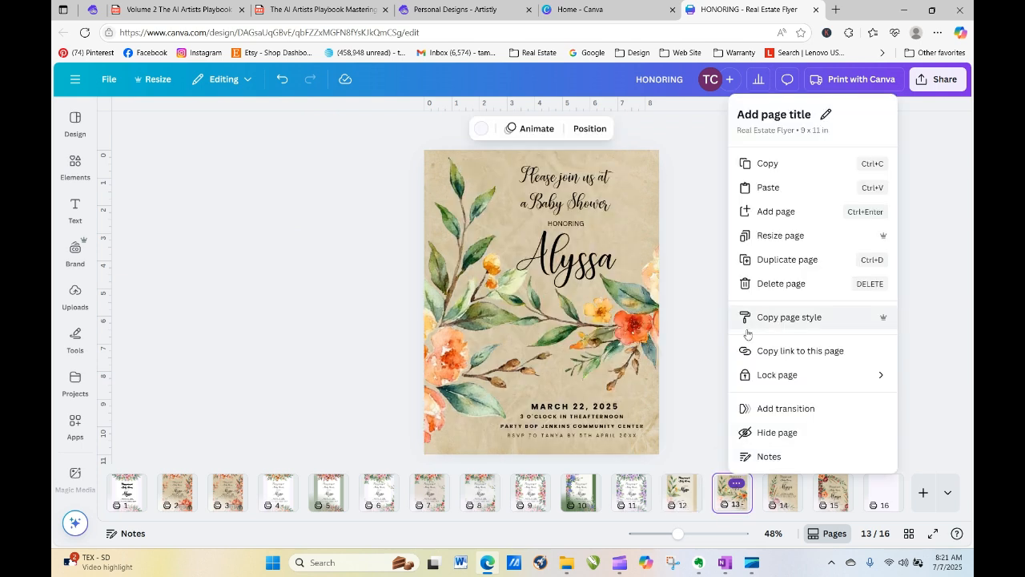
left_click(689, 218)
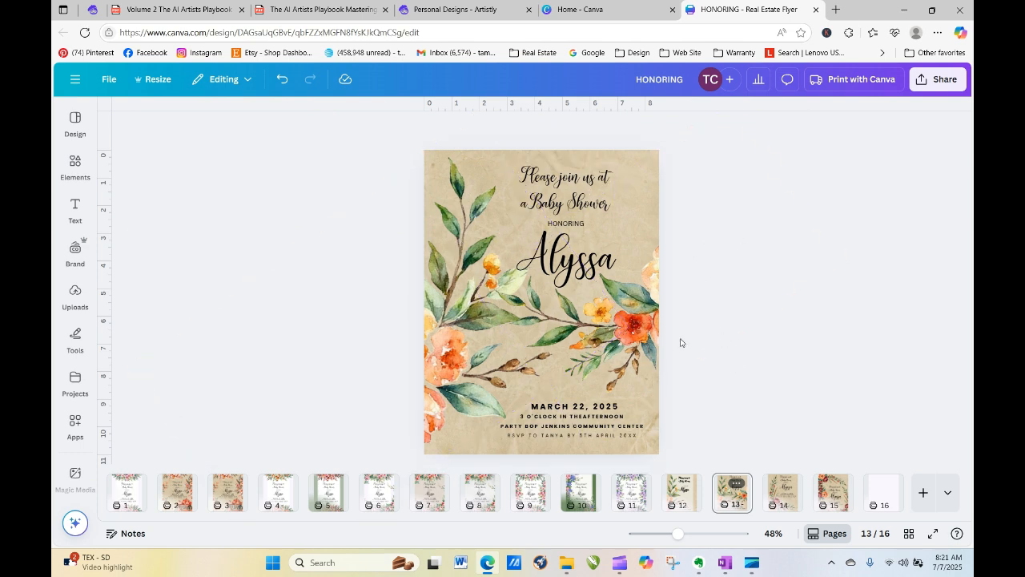
left_click(781, 496)
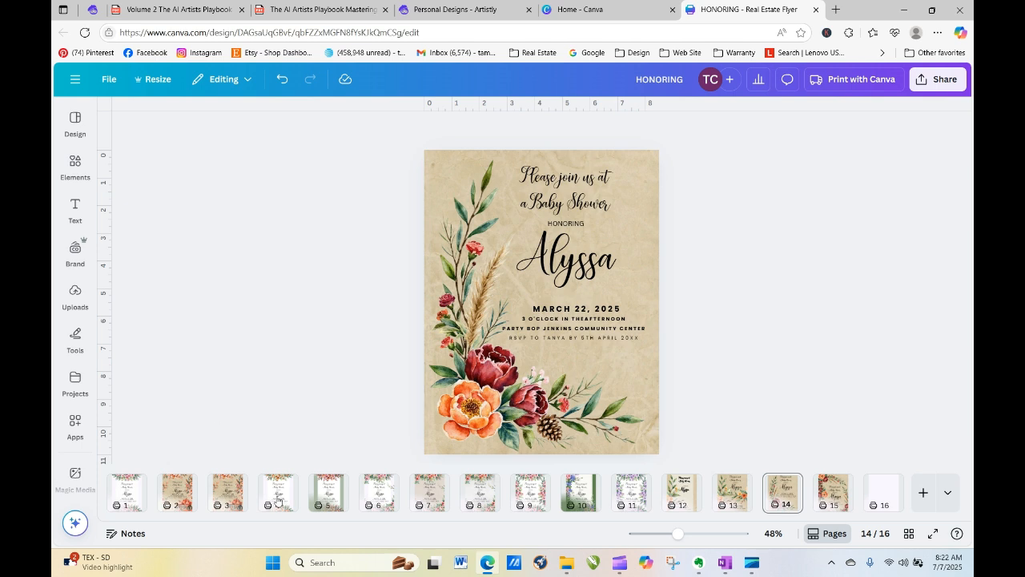
left_click(134, 491)
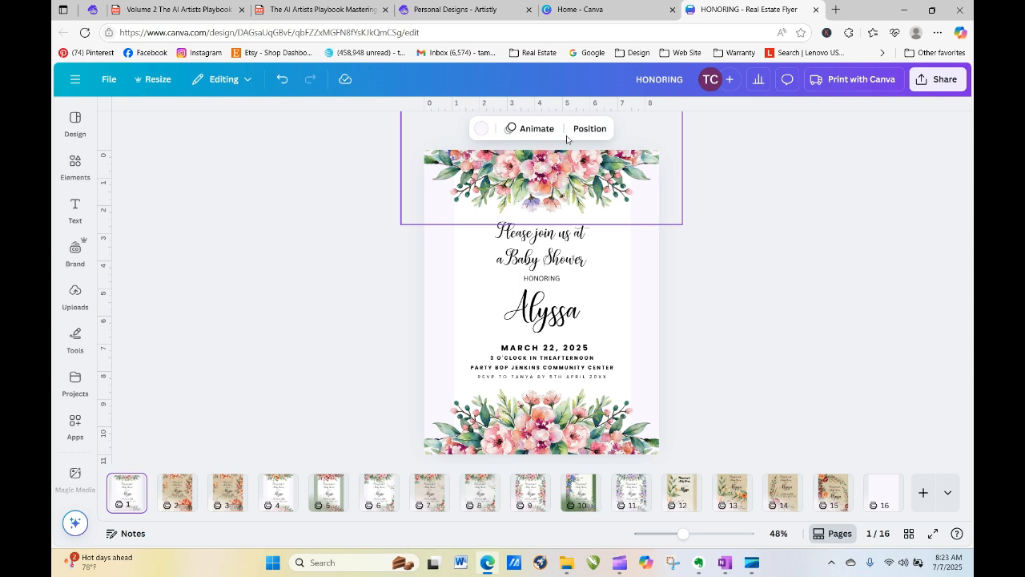
left_click(781, 343)
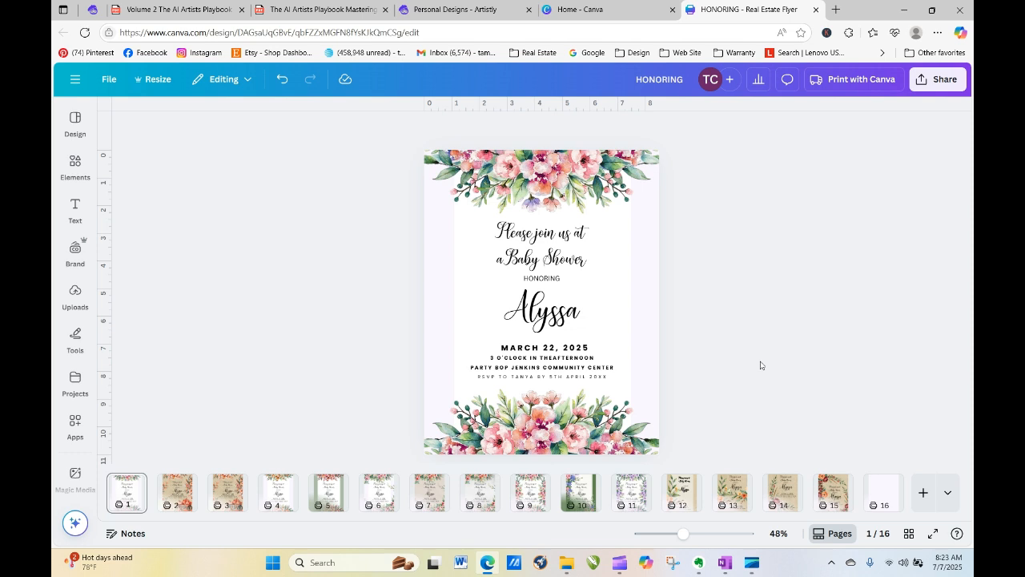
left_click(831, 489)
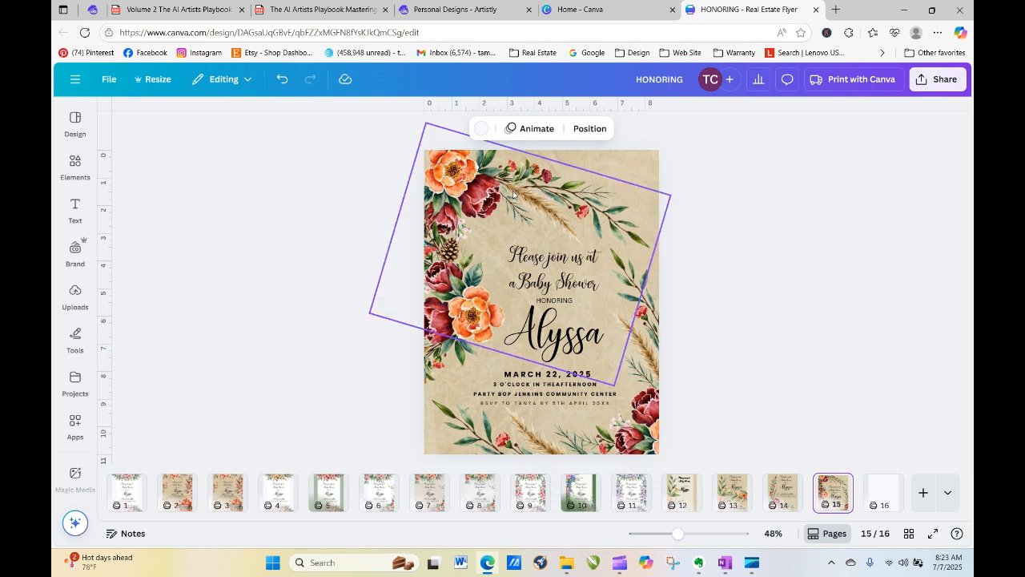
left_click(775, 490)
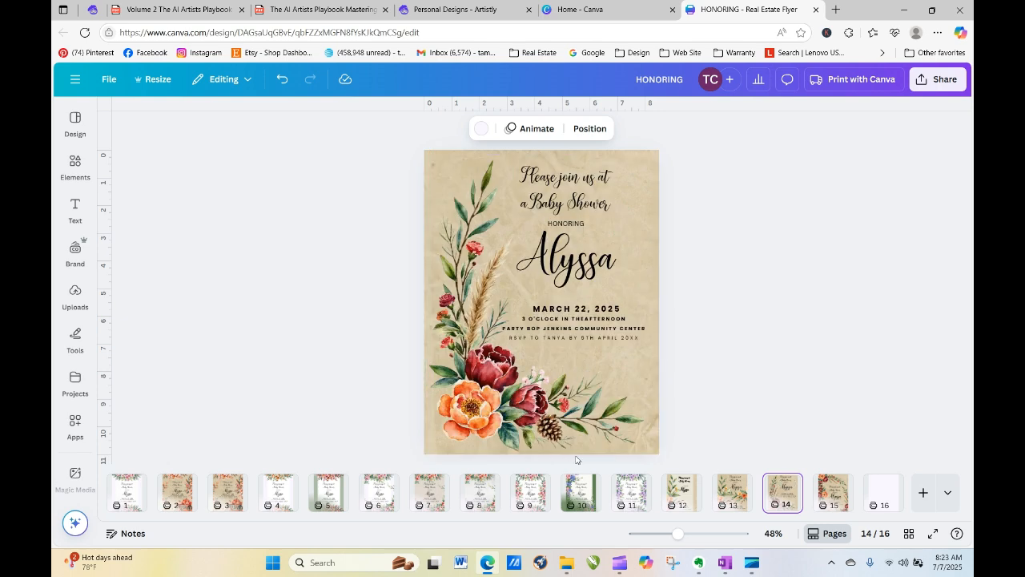
left_click(840, 491)
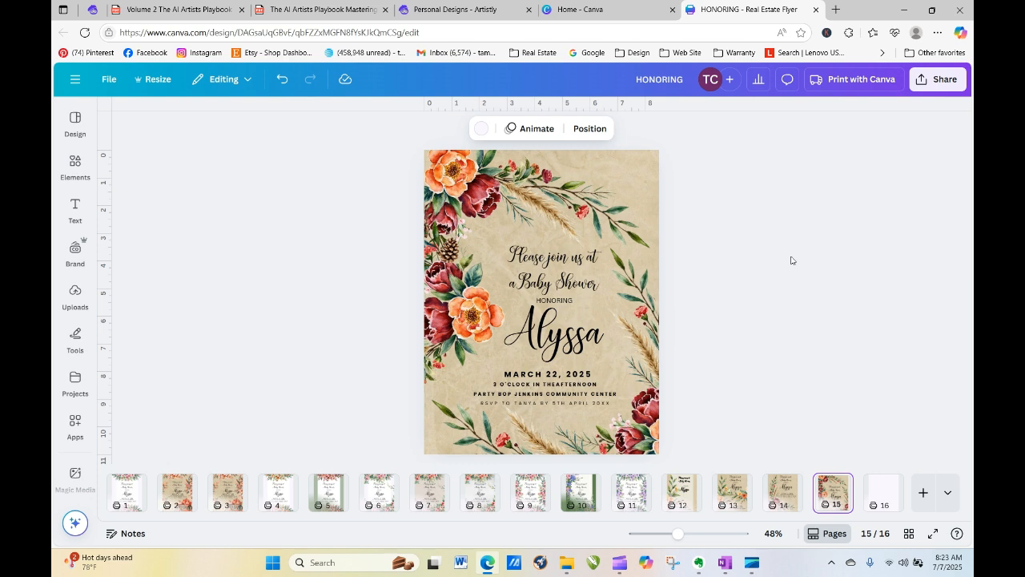
Step: Duplicate page 15 and remove the parchment background from the copy
left_click(836, 485)
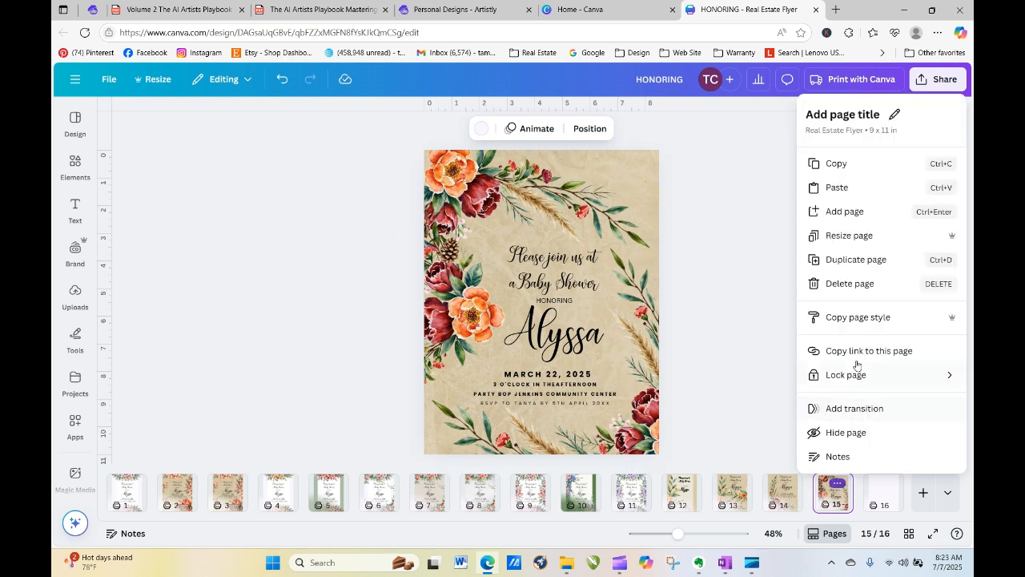
left_click(853, 263)
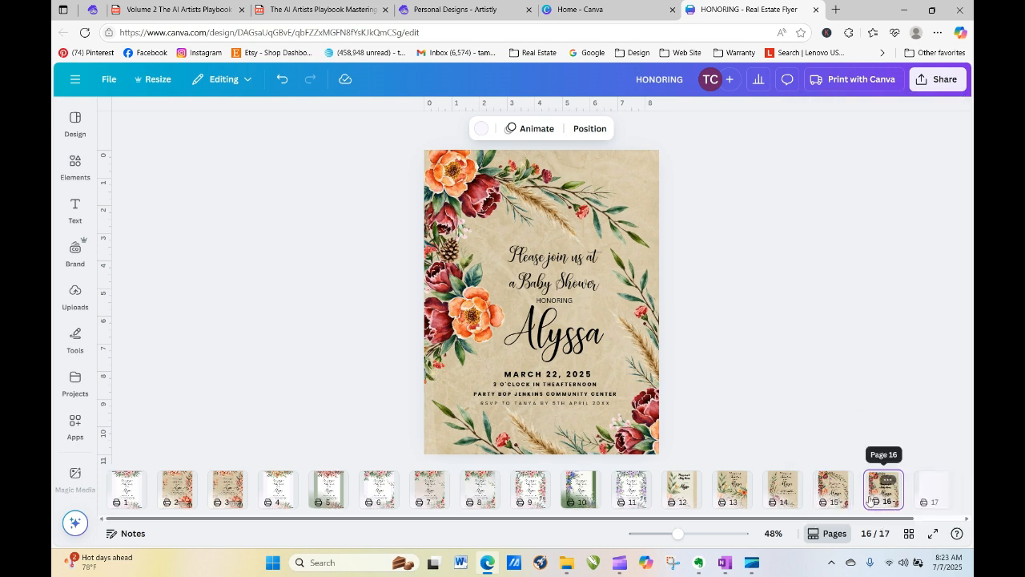
left_click(634, 158)
left_click_drag(636, 161, 160, 161)
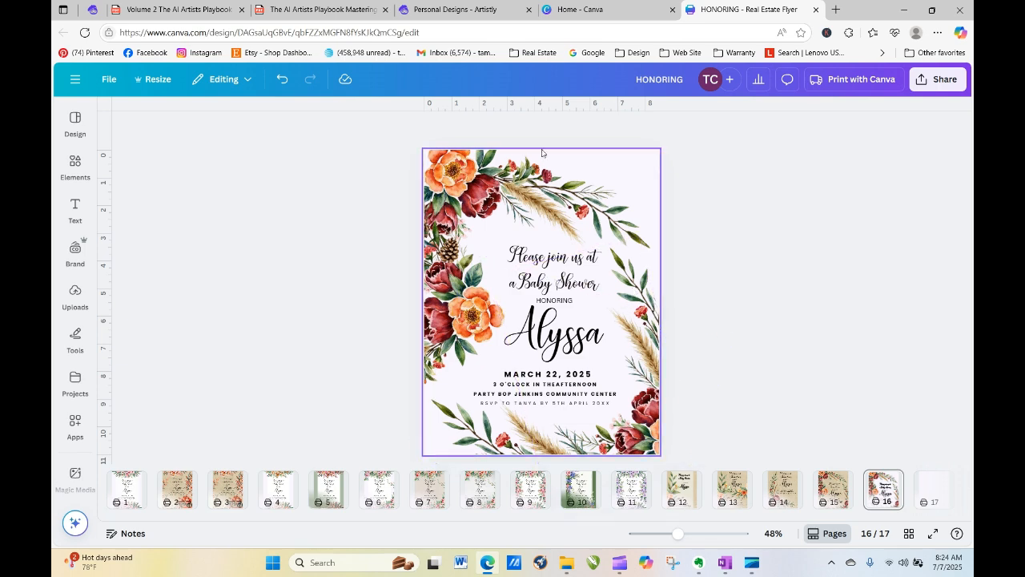
Step: Search the elements for "canvas texture" and look through the photo and graphic results
left_click(75, 167)
left_click(152, 118)
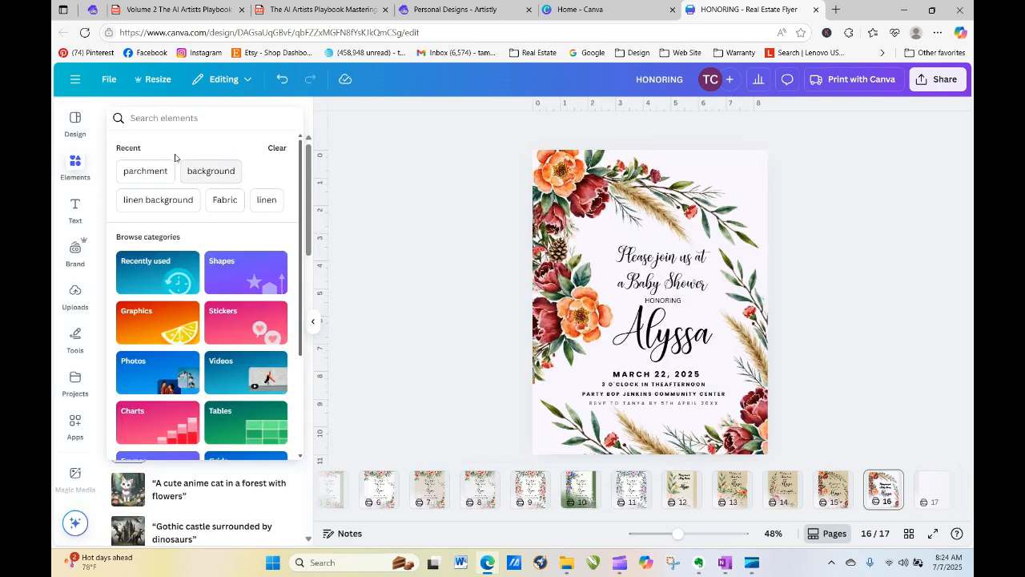
type("canvas")
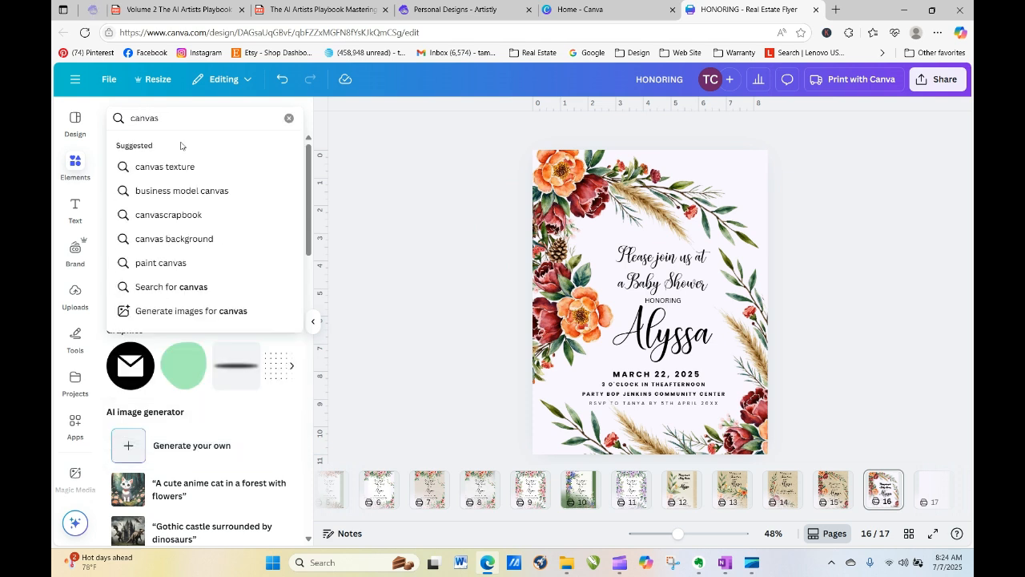
left_click(191, 167)
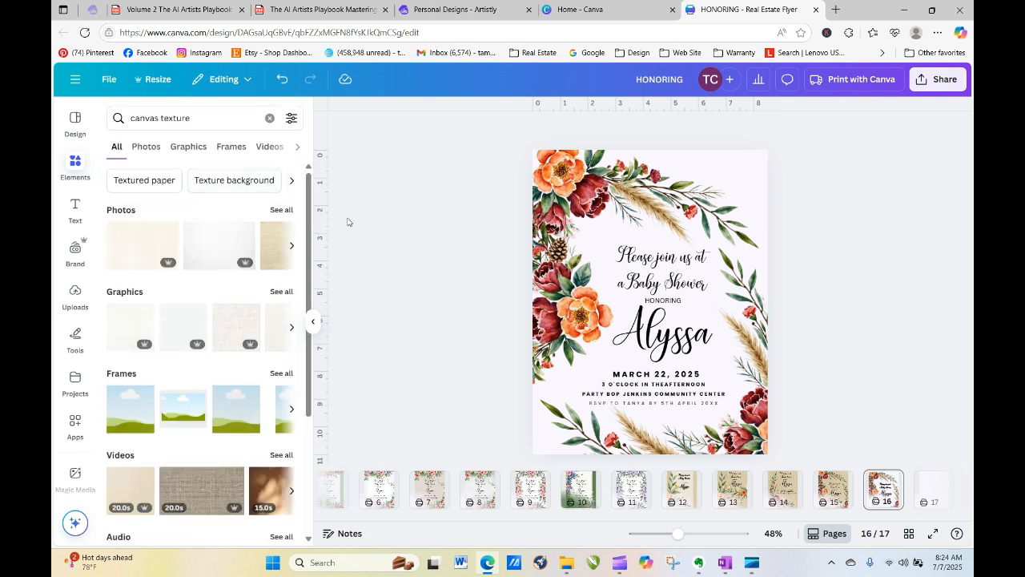
left_click(280, 210)
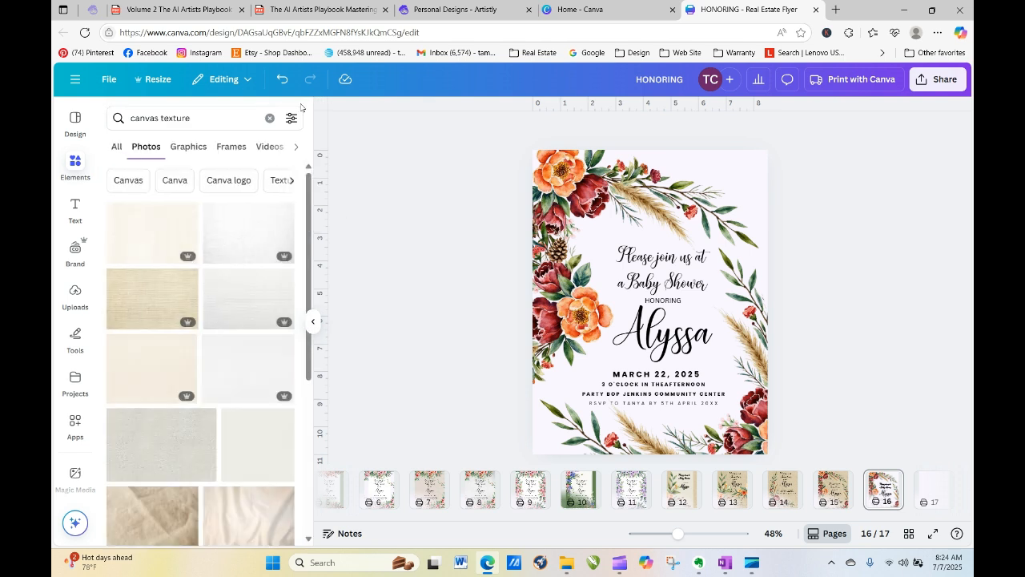
left_click(188, 149)
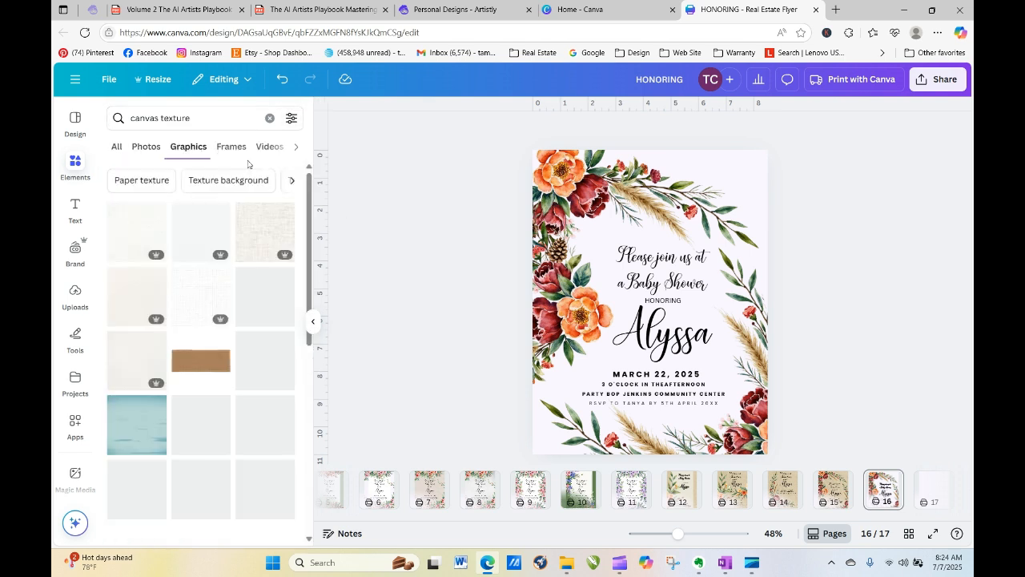
Step: Limit the graphics results to free items and switch to the suggested "Texture background" search
left_click(290, 117)
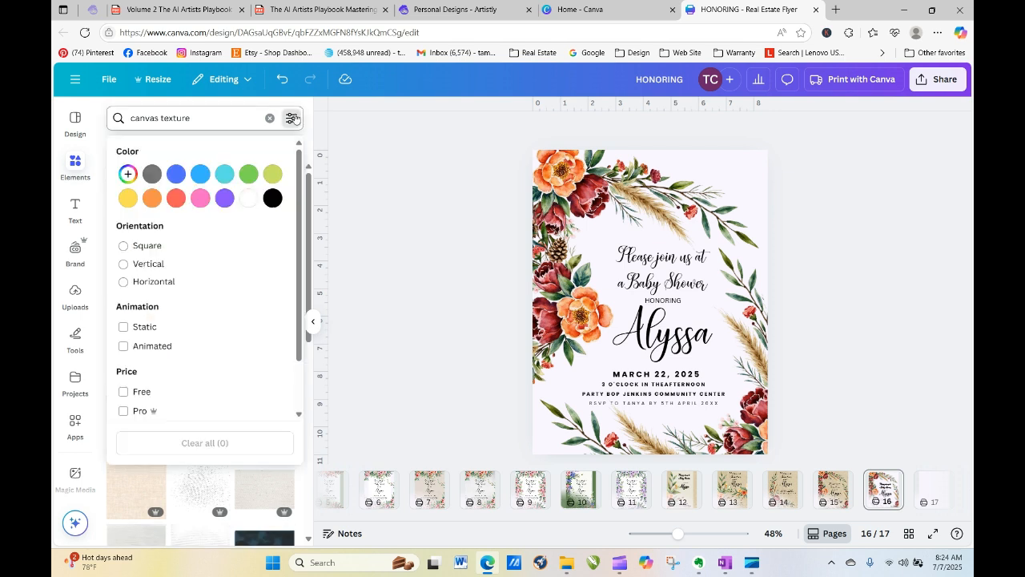
left_click(124, 391)
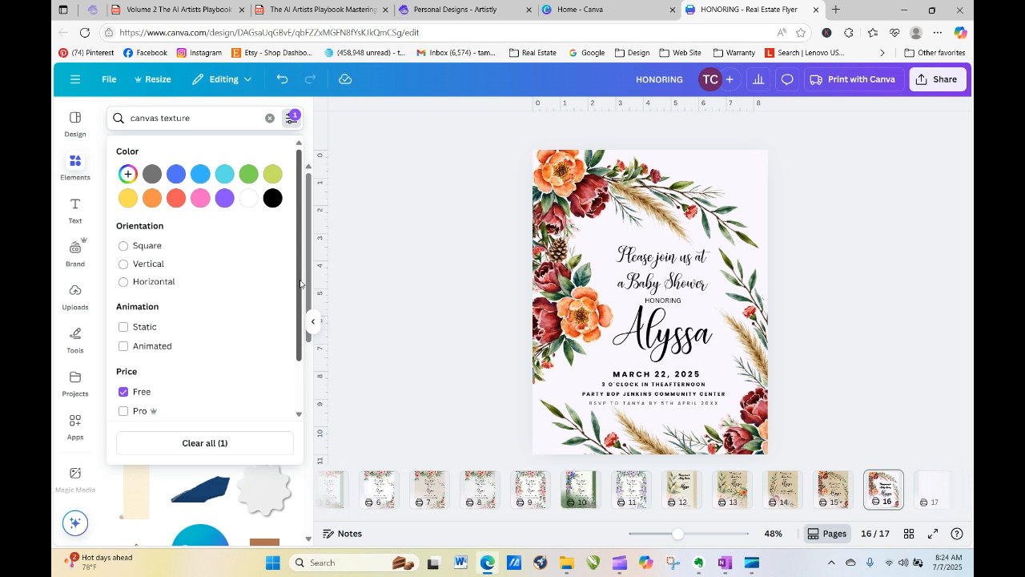
scroll(300, 283, "down", 2)
left_click(480, 259)
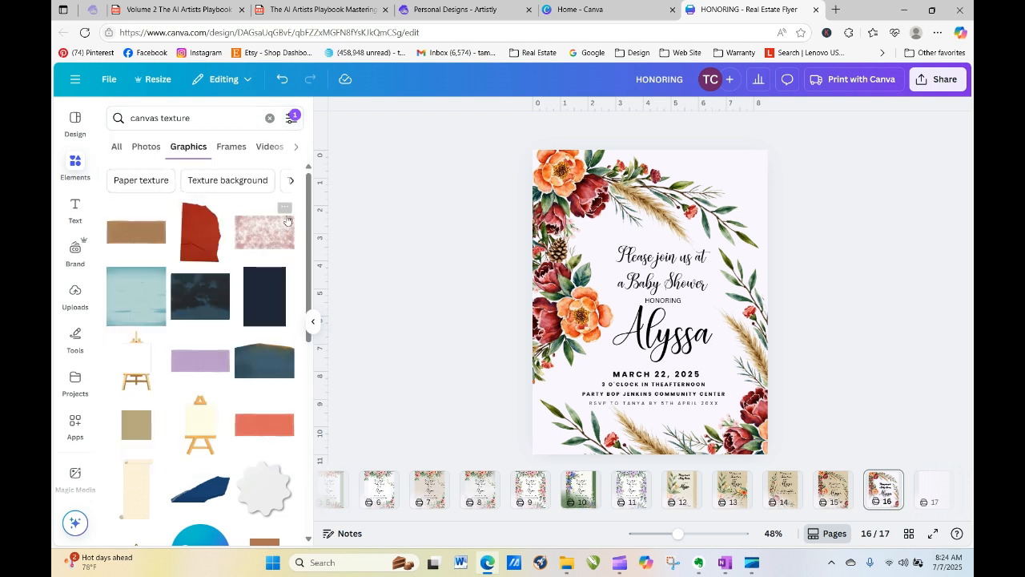
left_click(225, 180)
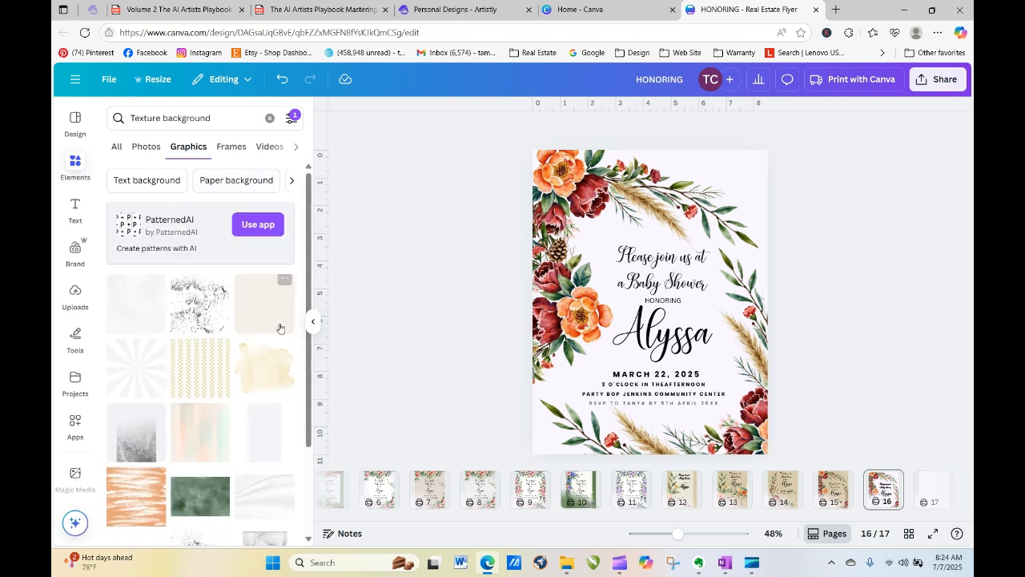
Step: Try the pale grey and the beige texture graphics on page 16, removing each one from the invitation
left_click(141, 307)
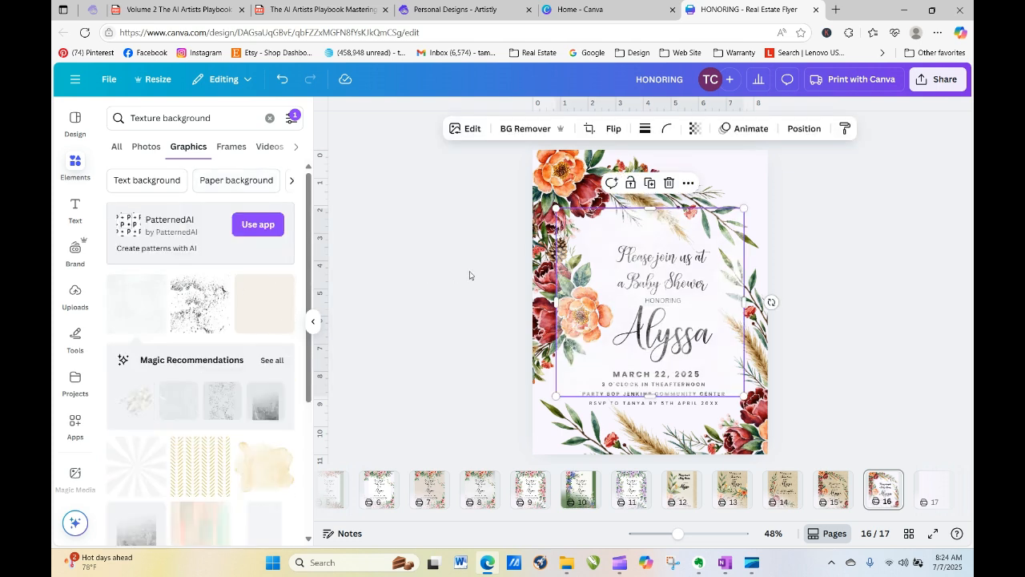
left_click_drag(620, 205, 318, 236)
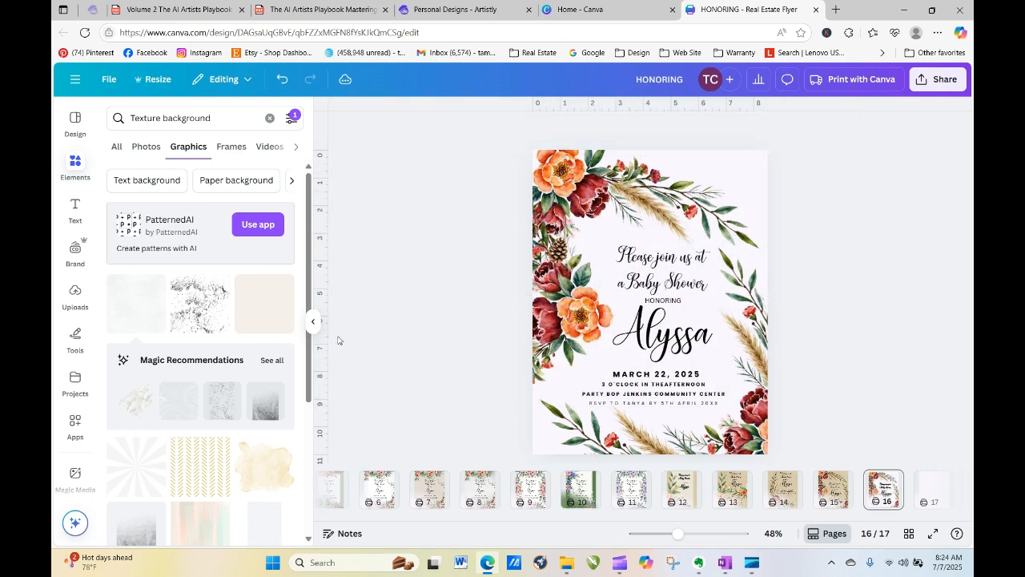
left_click(269, 309)
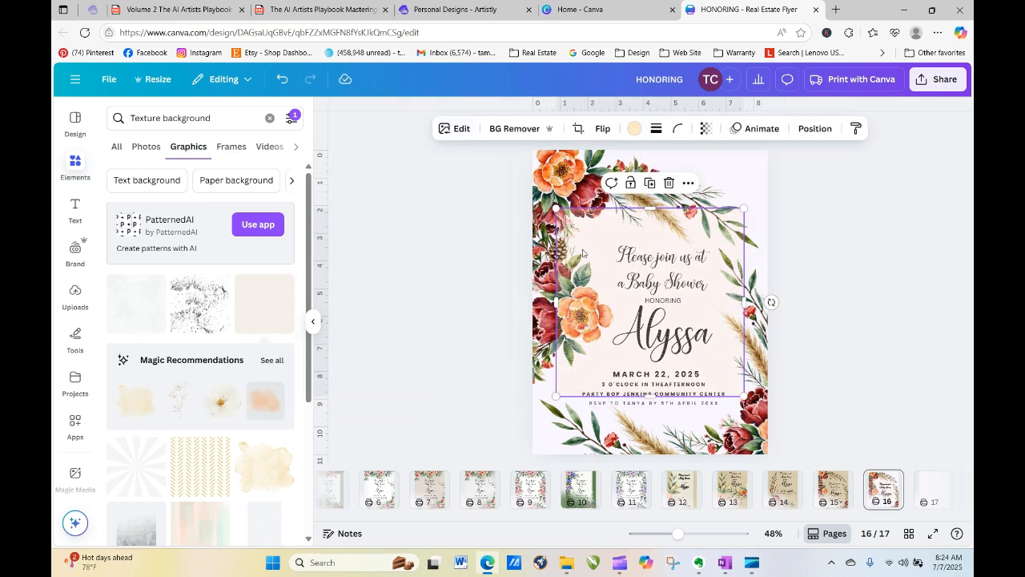
left_click_drag(594, 254, 328, 206)
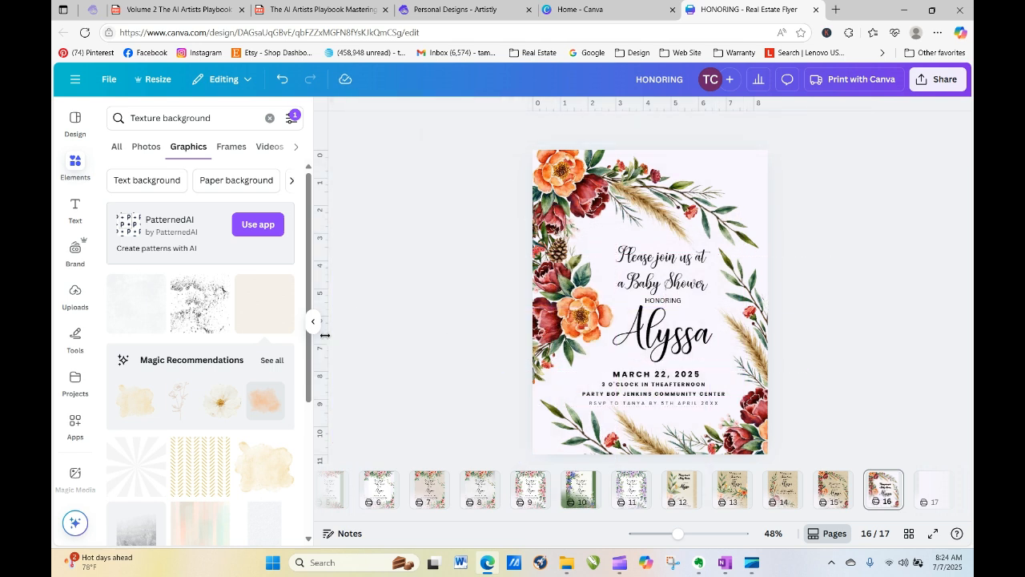
Step: Look through the texture background graphics, switch to the photo results and clear the Free price filter
left_click_drag(310, 284, 297, 476)
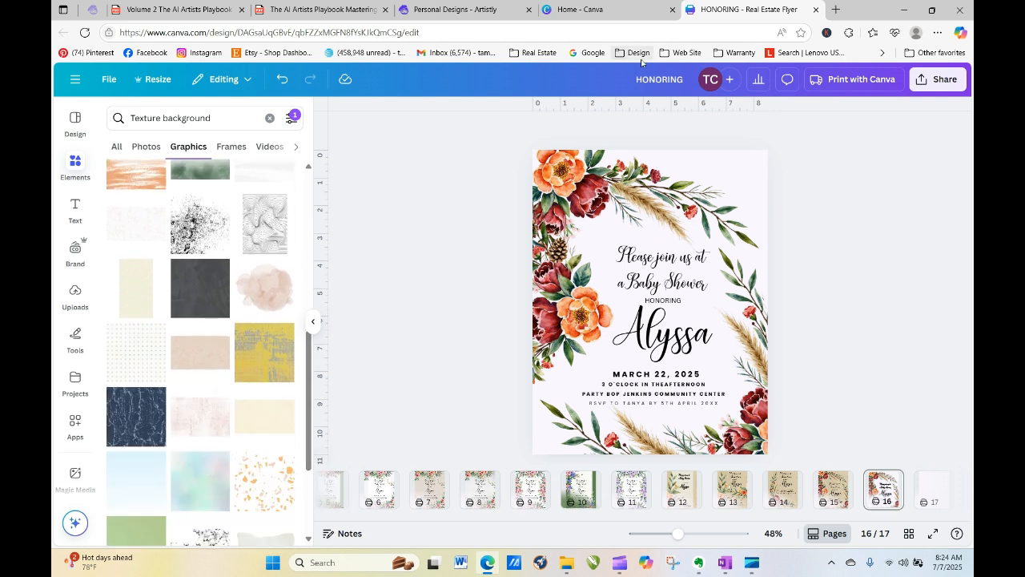
left_click_drag(309, 372, 298, 192)
left_click(144, 149)
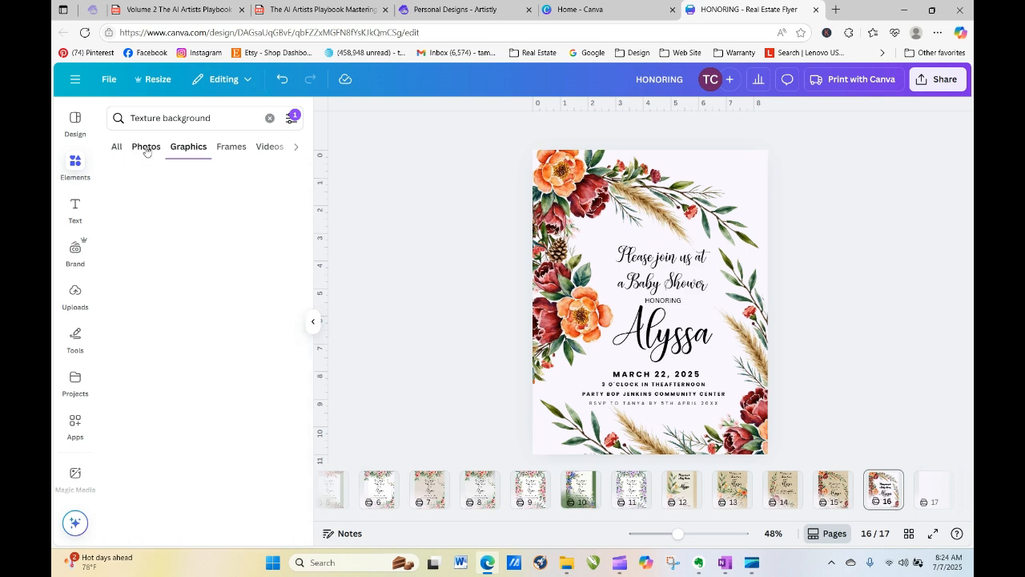
left_click(290, 120)
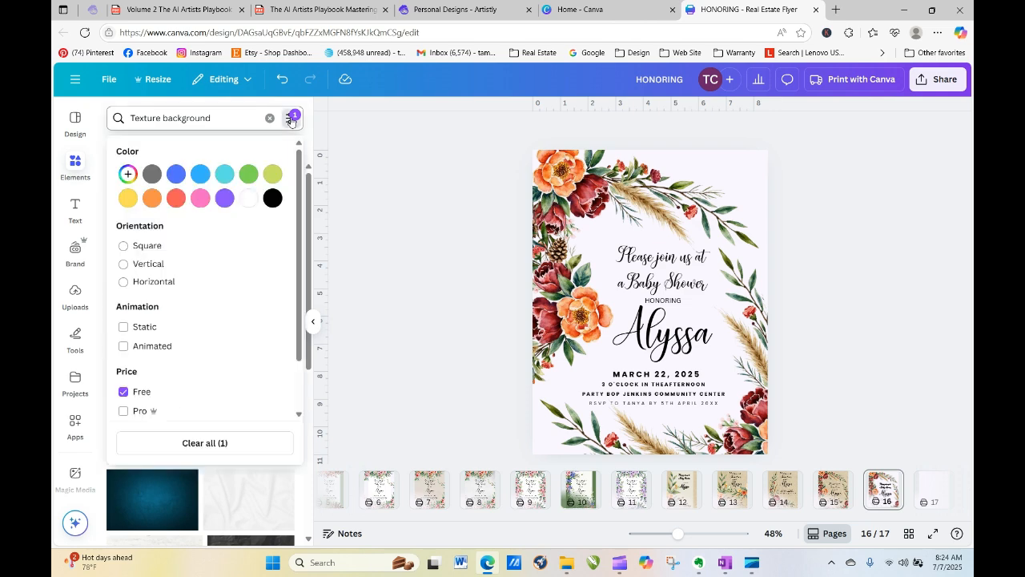
left_click(123, 392)
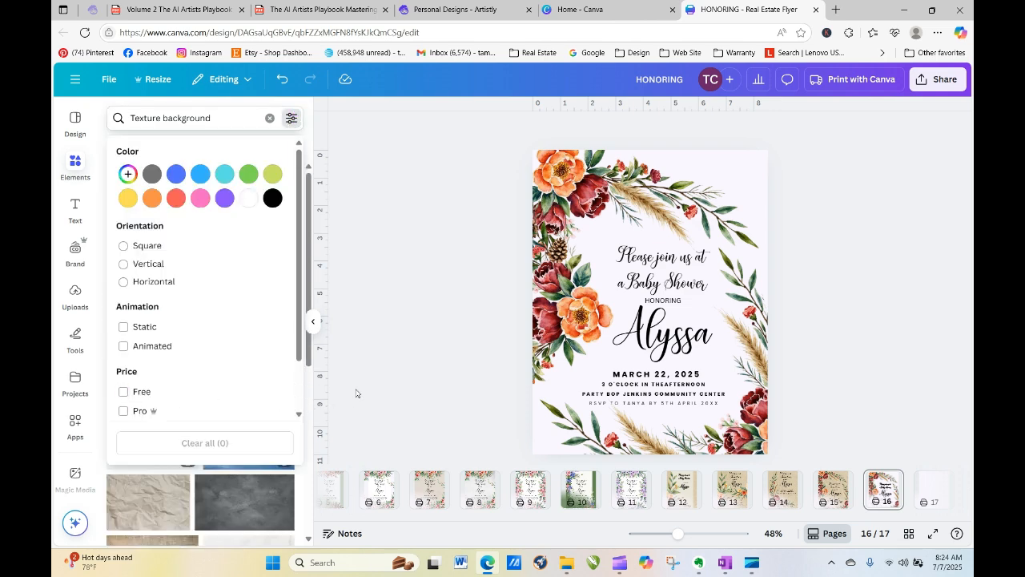
left_click(357, 393)
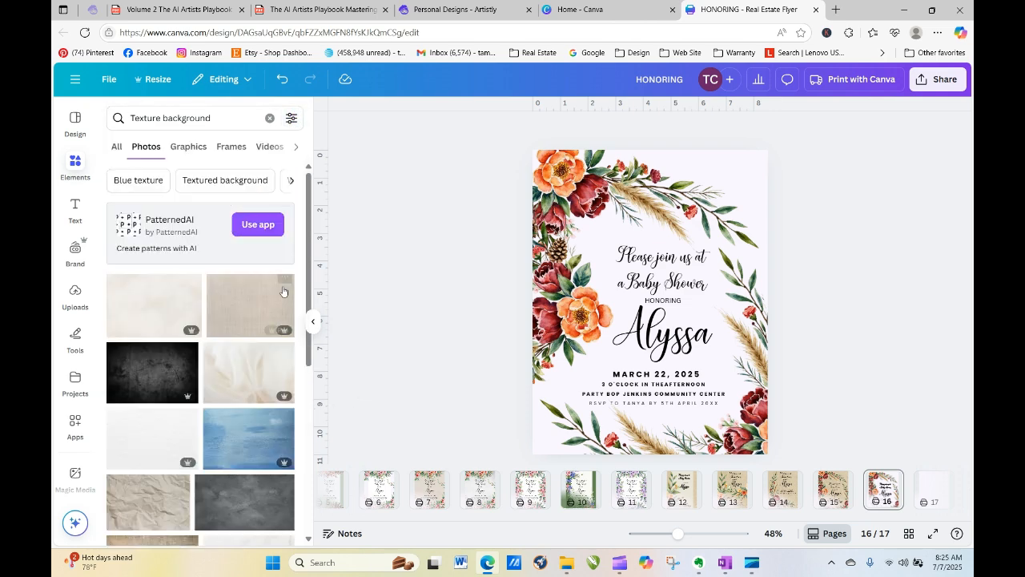
Step: Search the photos for "Texture background canva"
left_click(227, 117)
type("cearm")
key("BackSpace")
key("BackSpace")
key("BackSpace")
key("BackSpace")
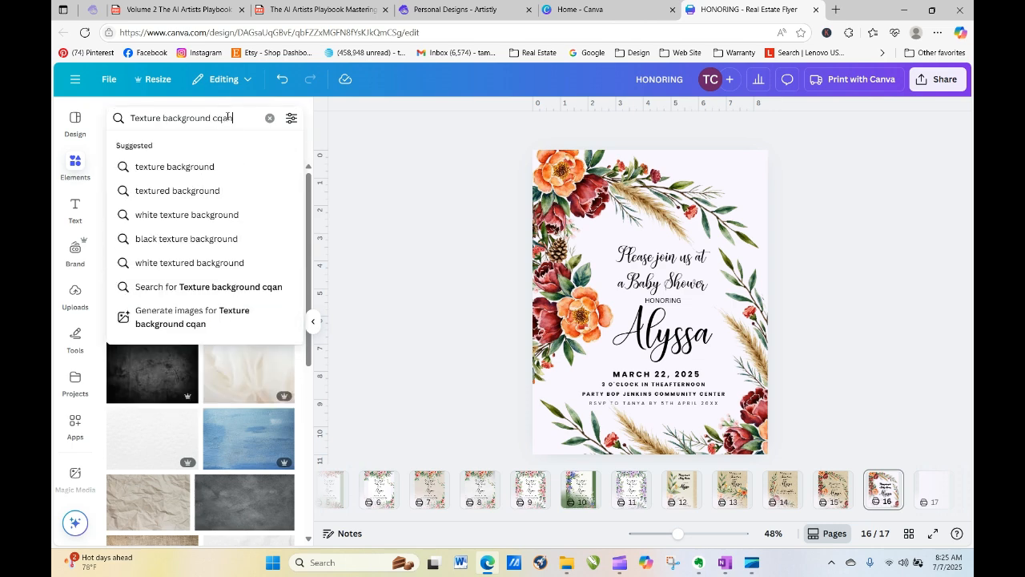
type("nva")
key("Return")
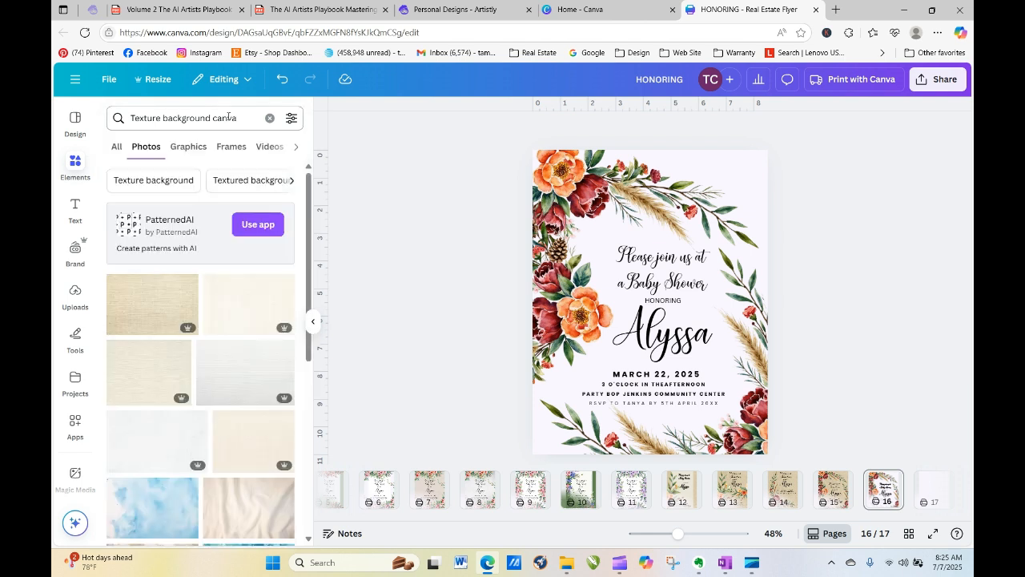
Step: Add the beige woven canvas photo to page 16, stretch it over the whole page and send it to the back
mouse_move(155, 307)
left_mouse_down()
mouse_move(501, 260)
mouse_move(607, 263)
mouse_move(277, 252)
mouse_move(160, 265)
mouse_move(165, 300)
left_mouse_up()
left_click(165, 301)
left_click_drag(675, 309, 653, 212)
left_click_drag(714, 269, 785, 315)
left_click_drag(658, 319, 650, 454)
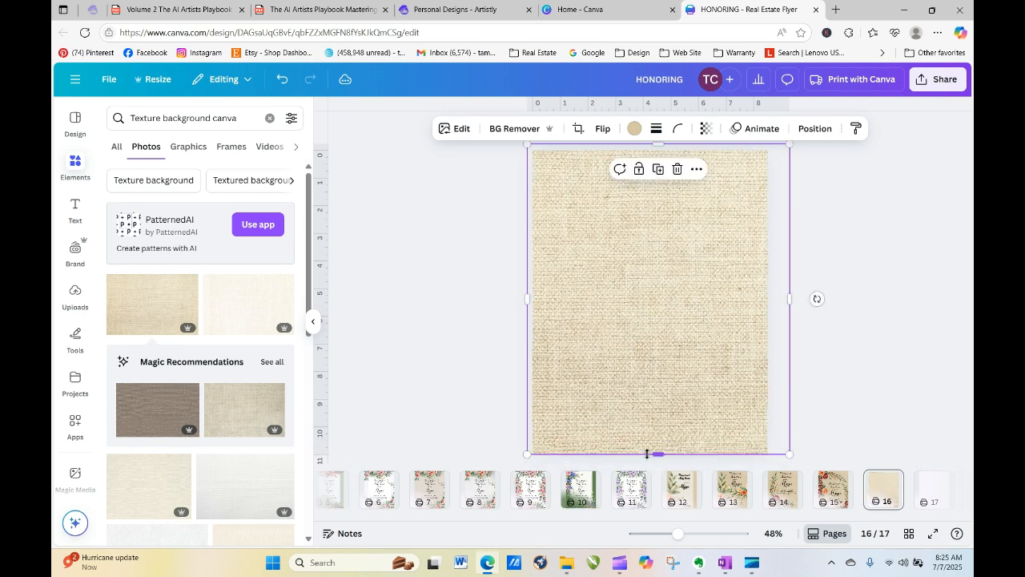
left_click(814, 128)
left_click(233, 205)
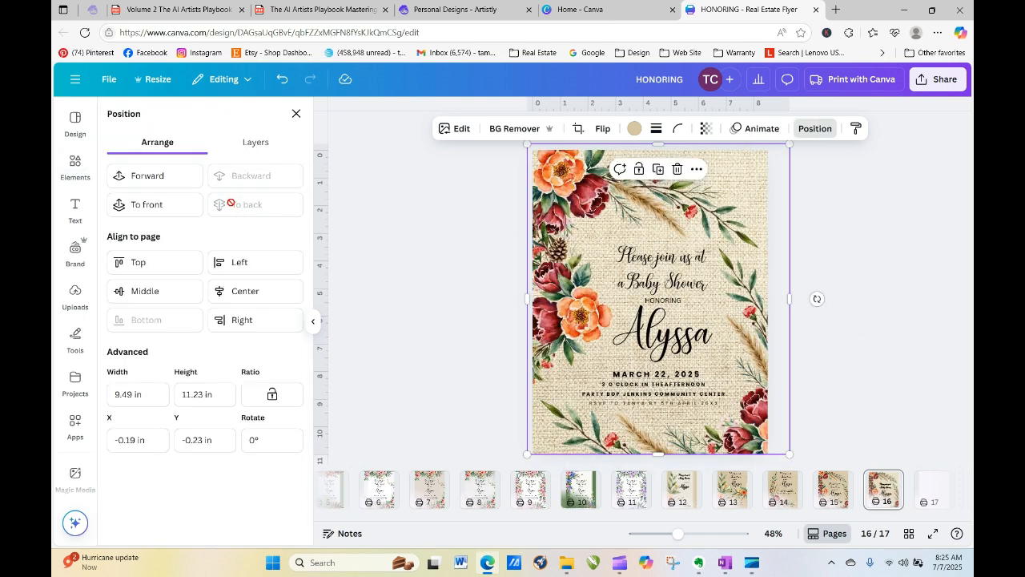
left_click(881, 265)
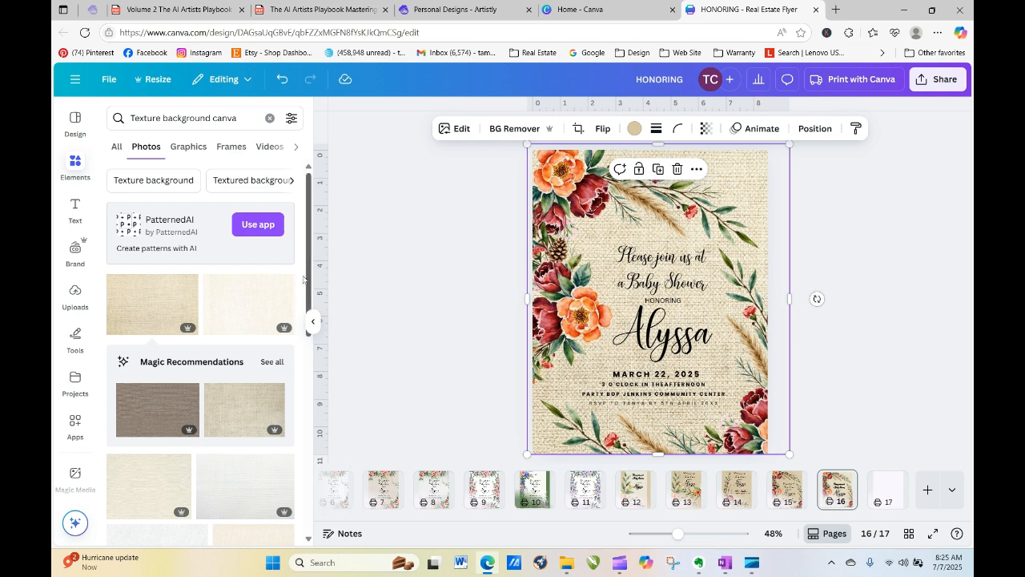
Step: Delete the woven canvas background from page 16
left_click_drag(260, 304, 240, 290)
left_click(782, 179)
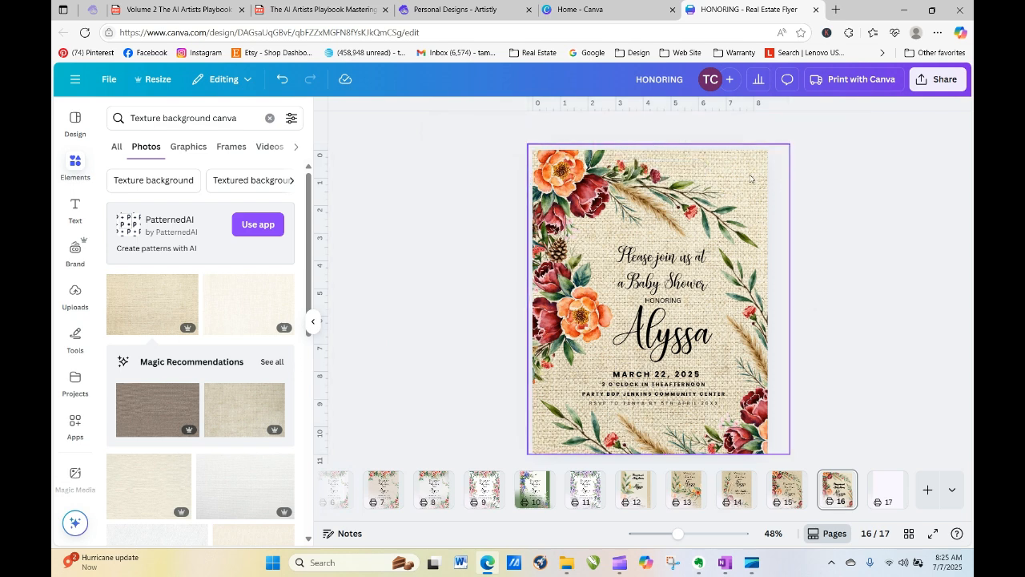
left_click(757, 176)
key("Delete")
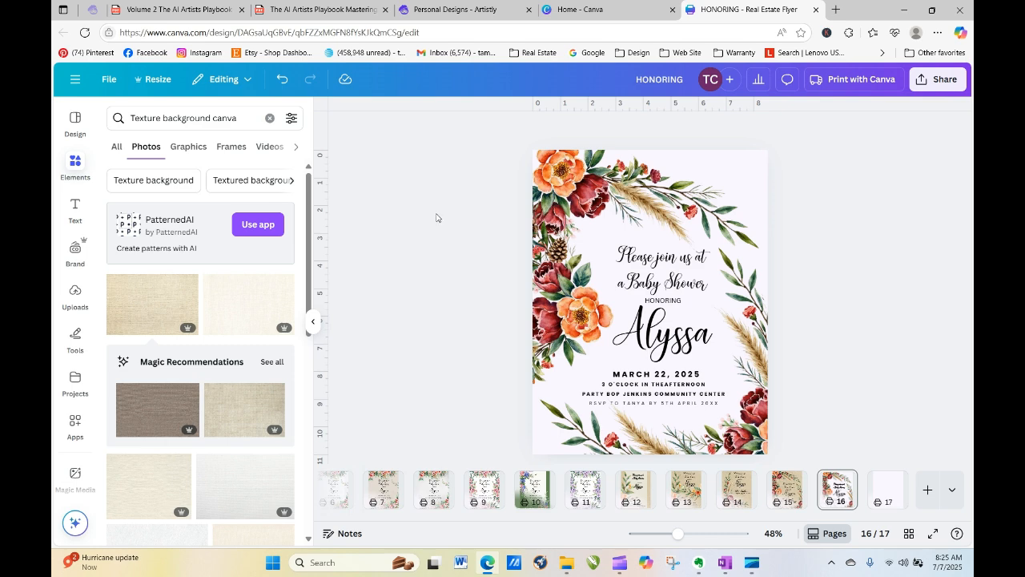
Step: Switch to Artistly's personal designs and download the fourth floral design, with blossoms trailing down one side
left_click(482, 9)
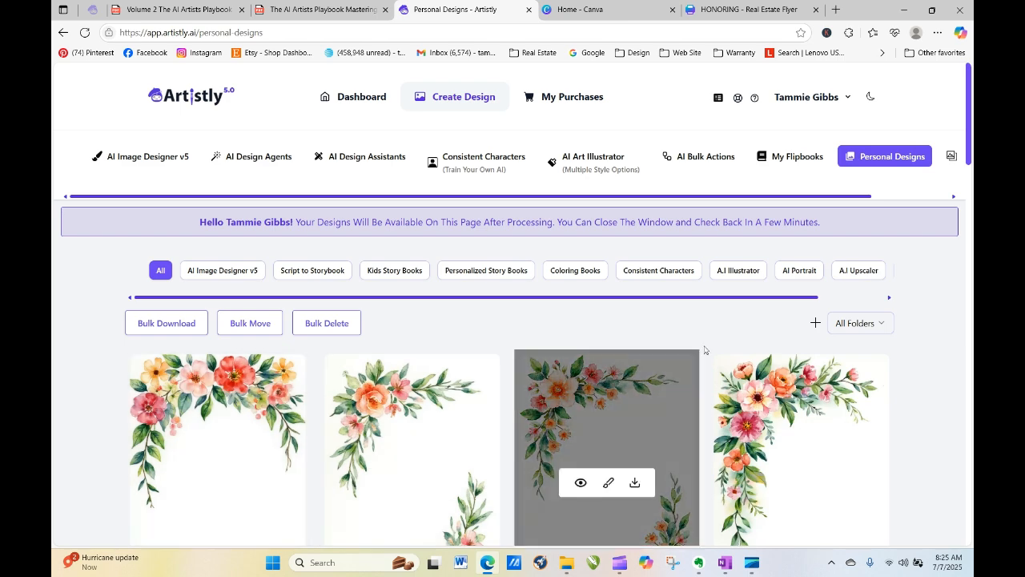
scroll(969, 89, "down", 2)
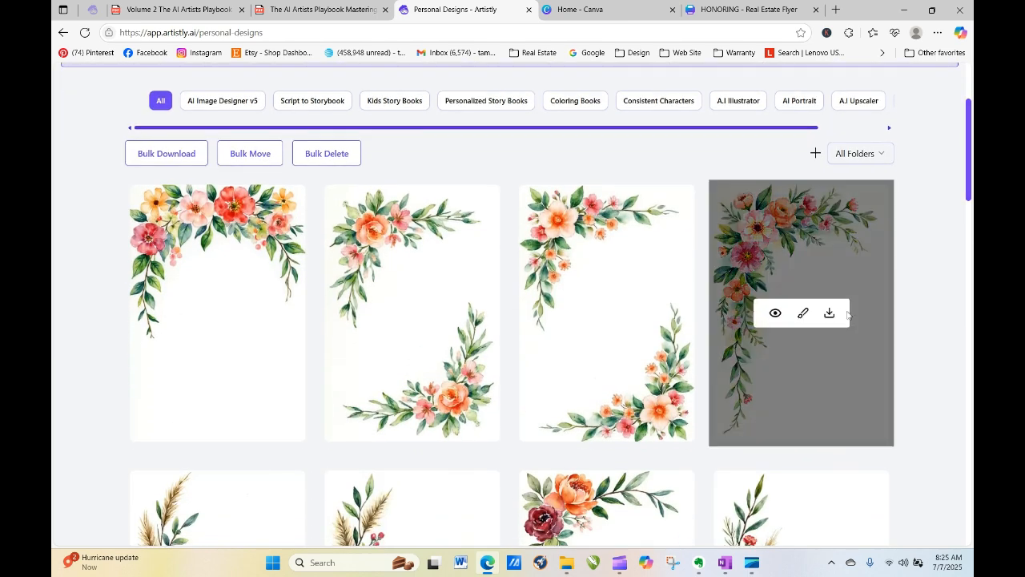
left_click(830, 315)
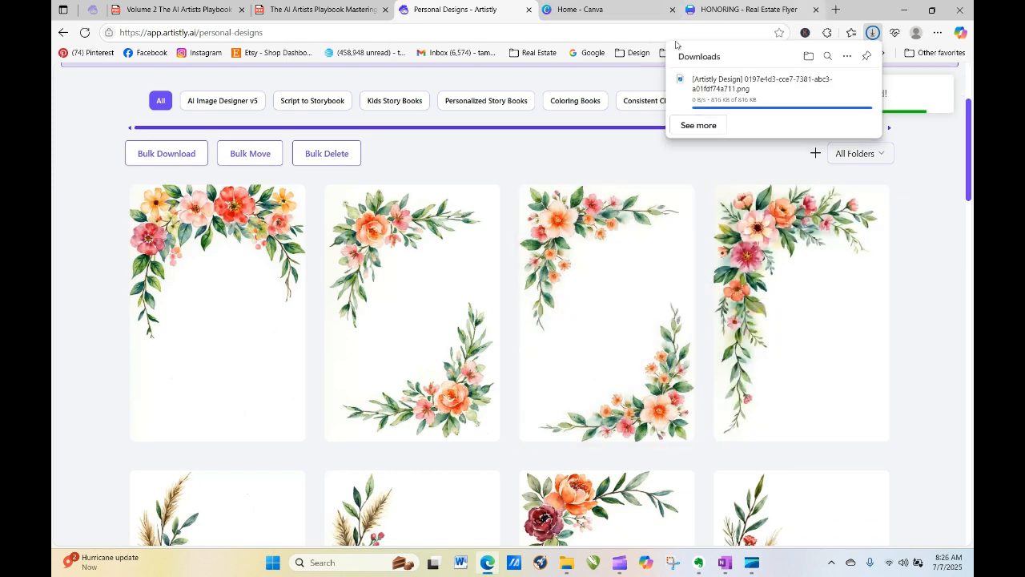
Step: Return to the Canva invitation and duplicate page 16
left_click(700, 10)
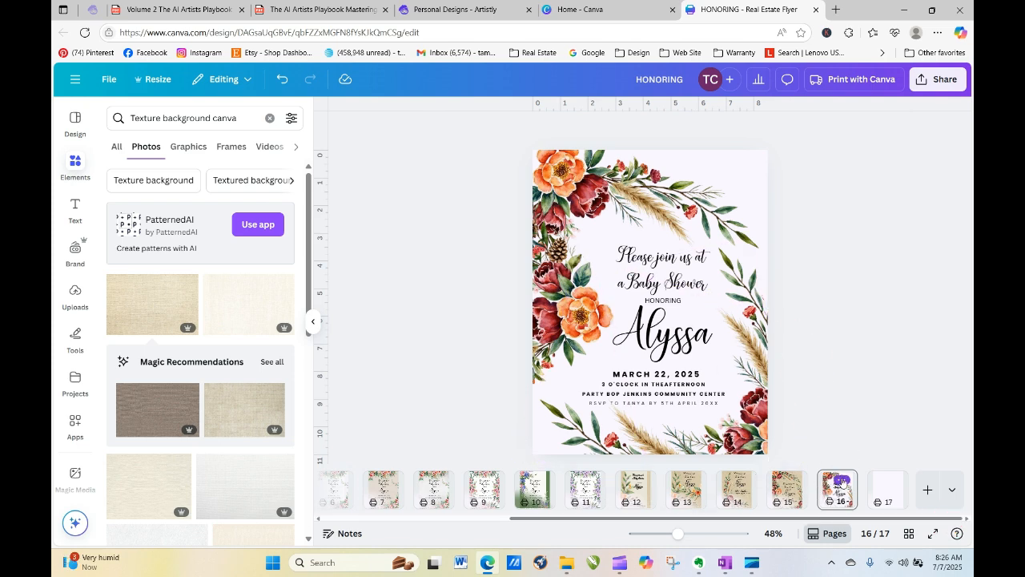
left_click(840, 481)
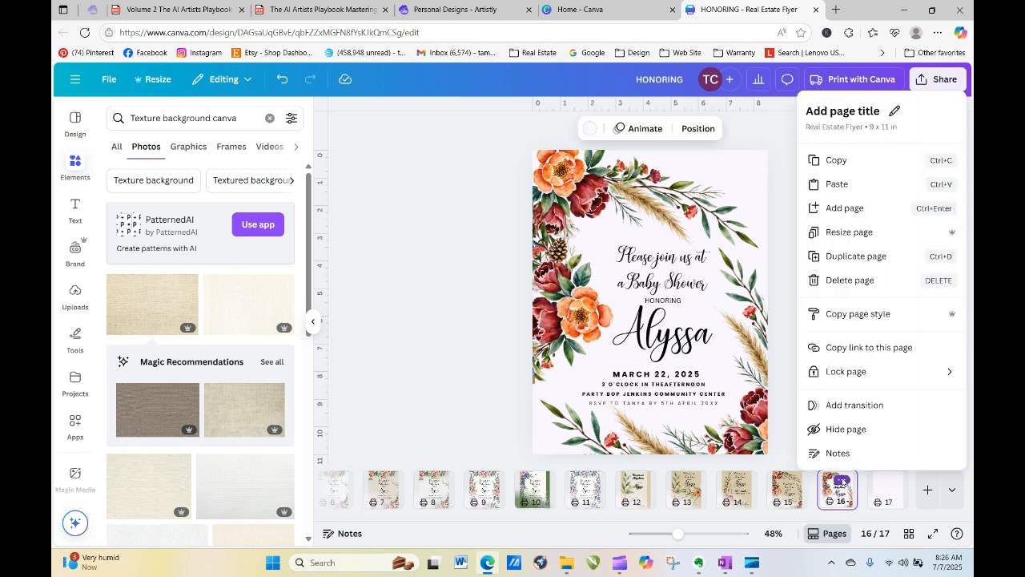
left_click(851, 257)
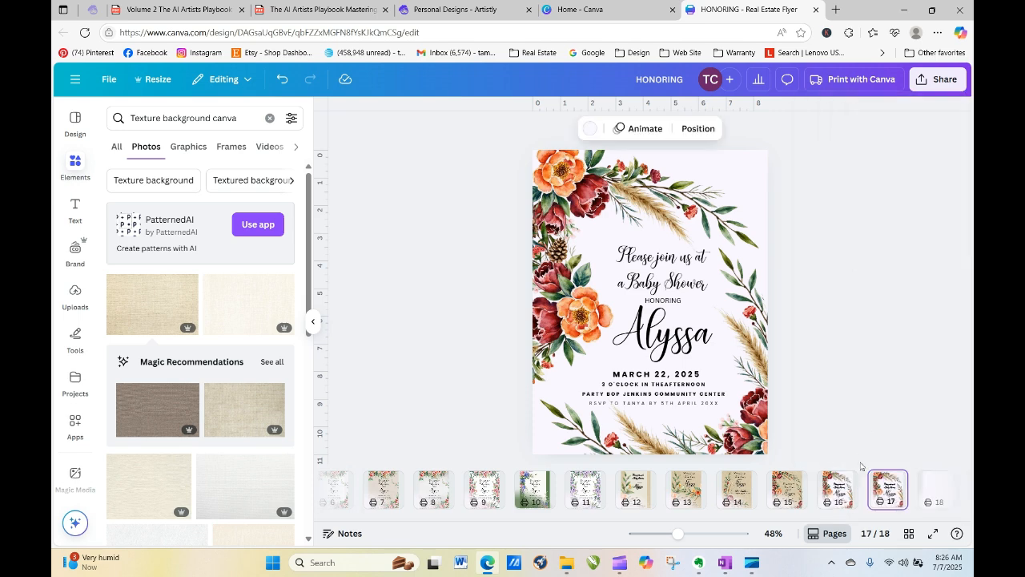
Step: Remove all the floral and pampas grass elements from page 17, keeping only the invitation text
left_click_drag(592, 304, 160, 104)
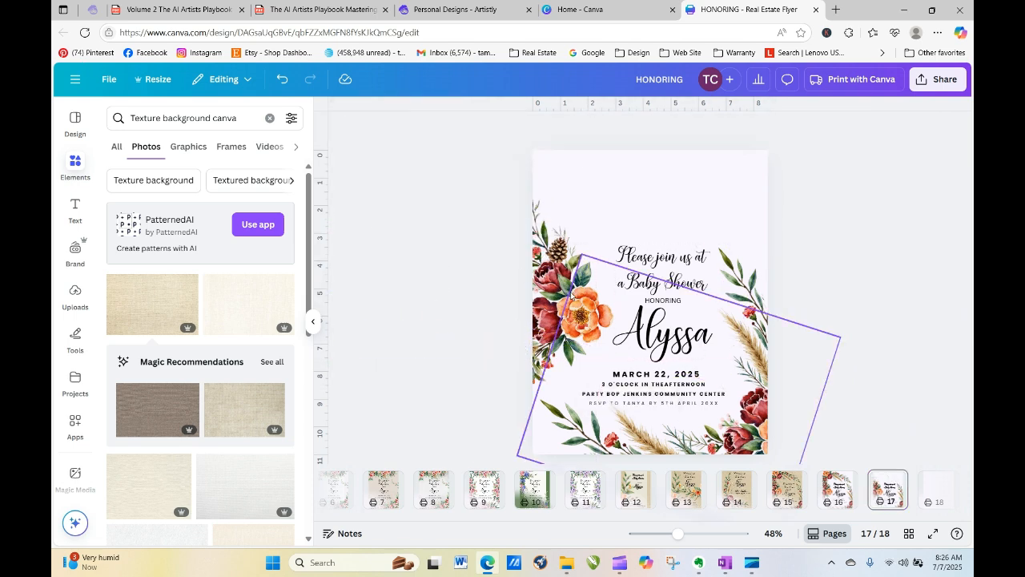
left_click_drag(555, 277, 416, 240)
left_click(725, 318)
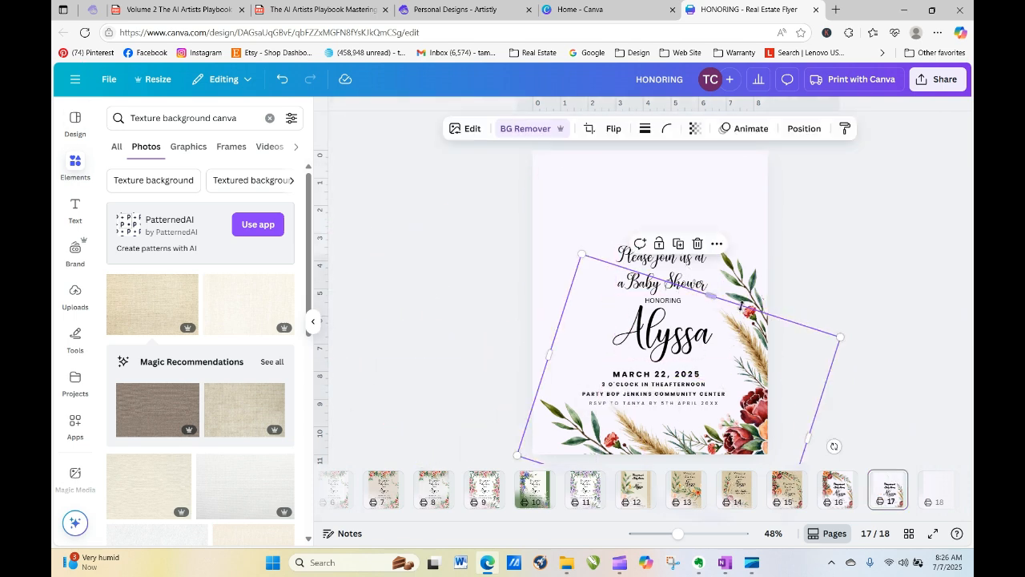
left_click_drag(753, 296, 932, 256)
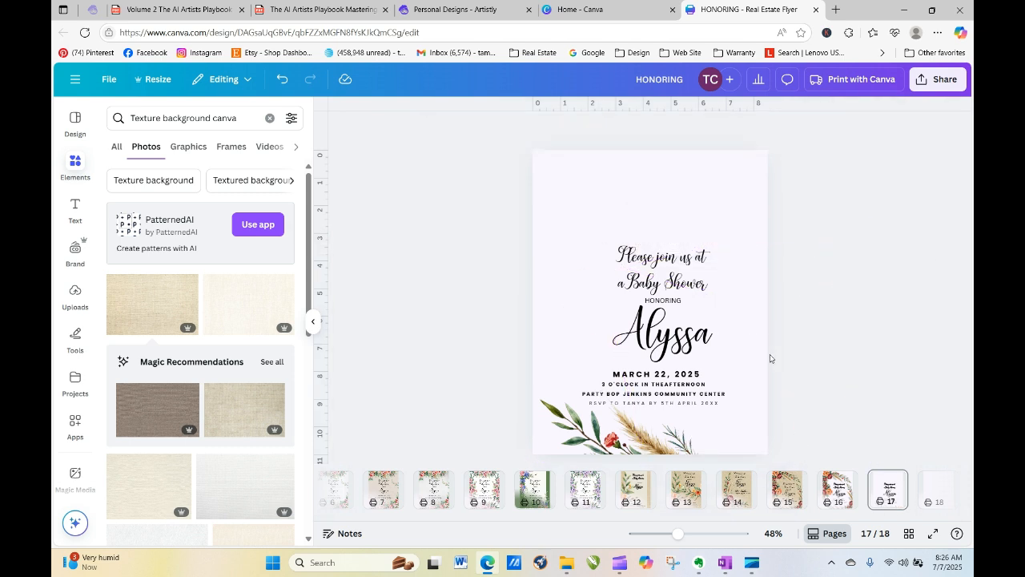
left_click_drag(637, 452, 331, 217)
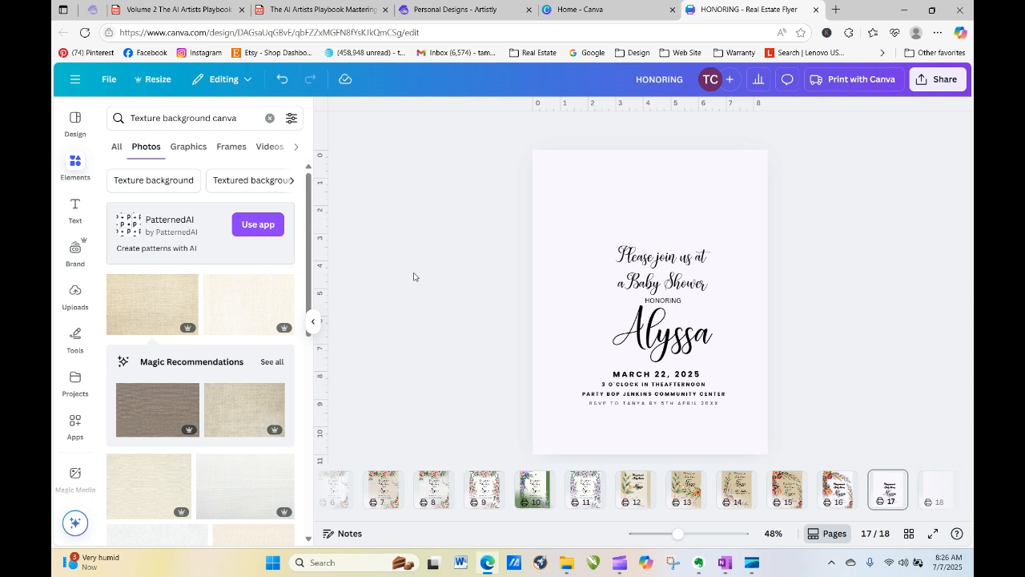
left_click(646, 273)
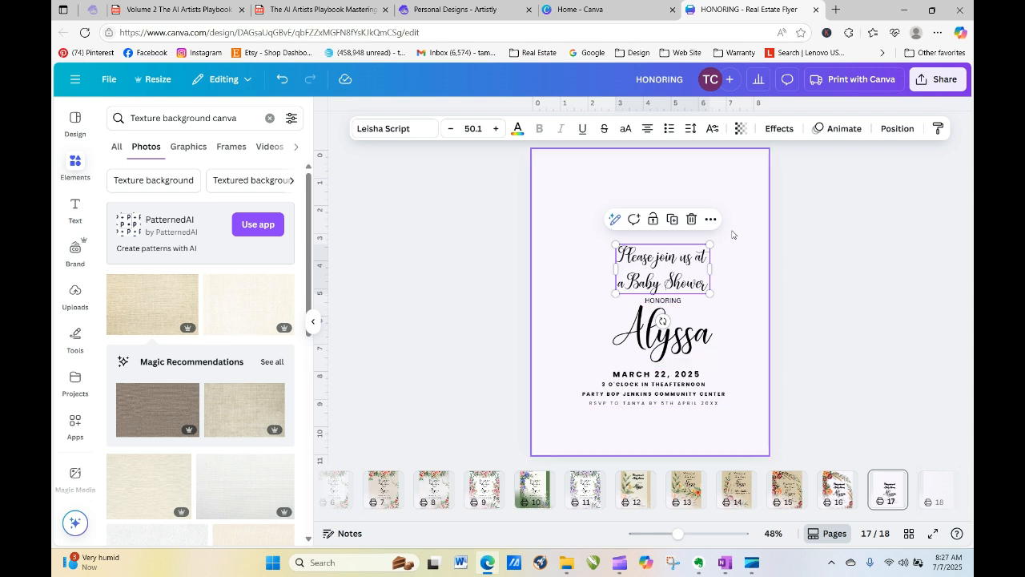
left_click(498, 199)
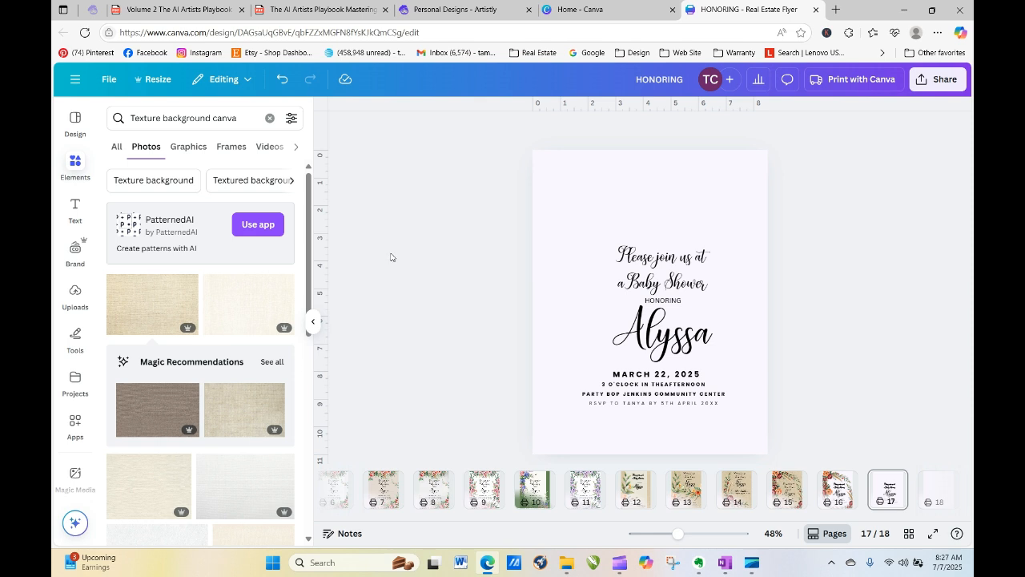
Step: Upload the newly downloaded Artistly floral corner design from the Downloads folder and add it to page 17
left_click(75, 294)
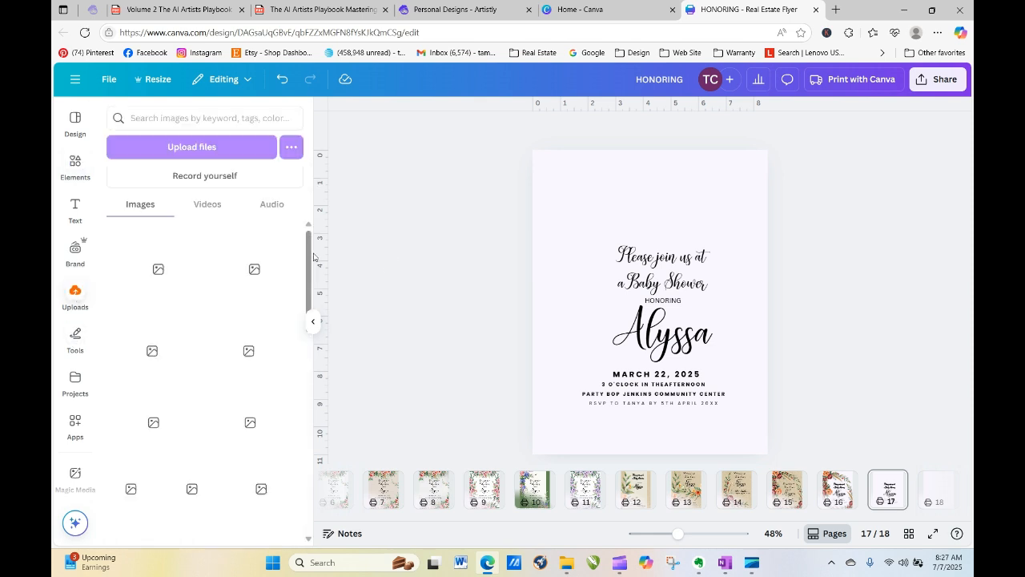
left_click(240, 152)
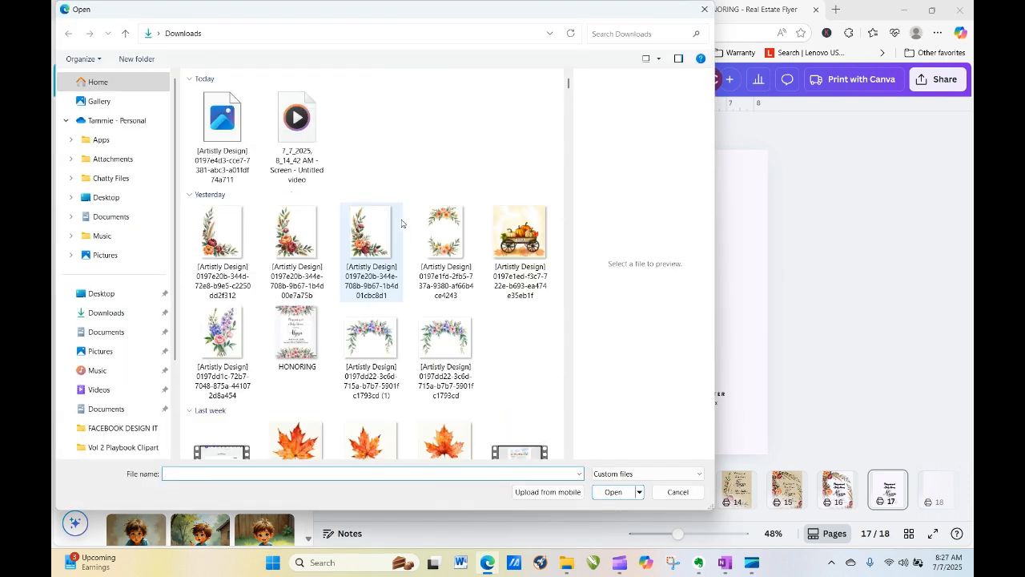
left_click(222, 128)
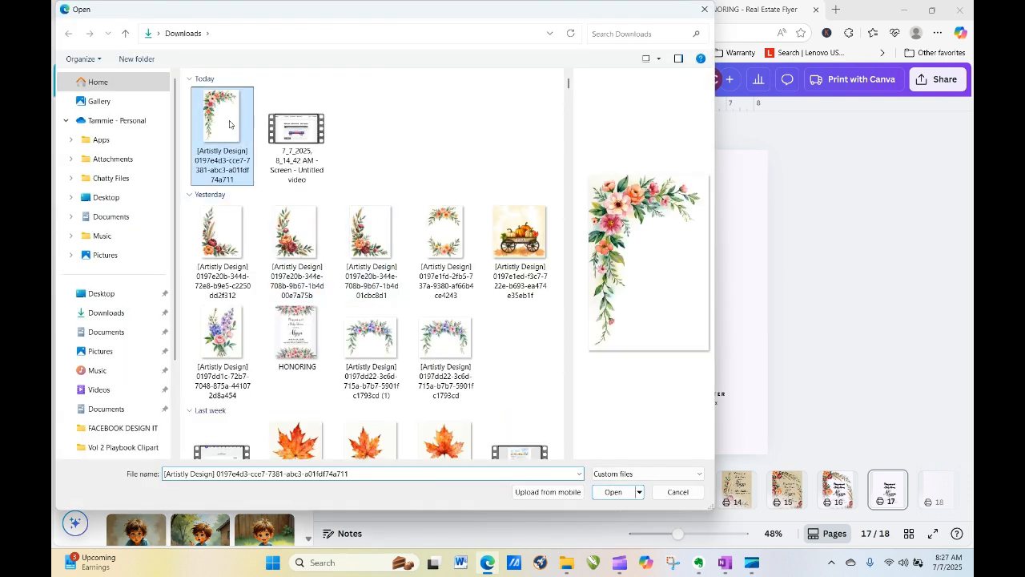
left_click(614, 492)
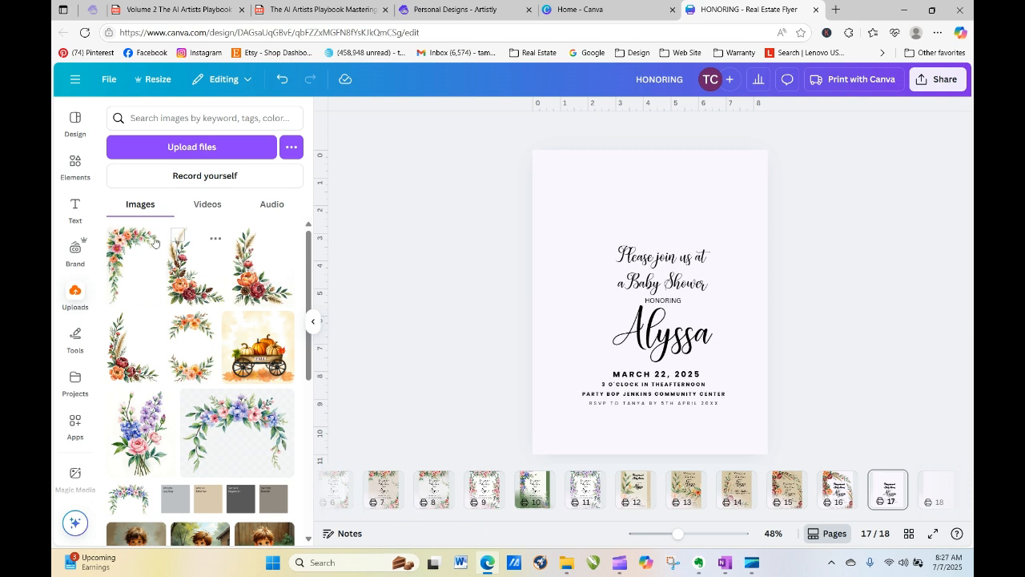
left_click(128, 257)
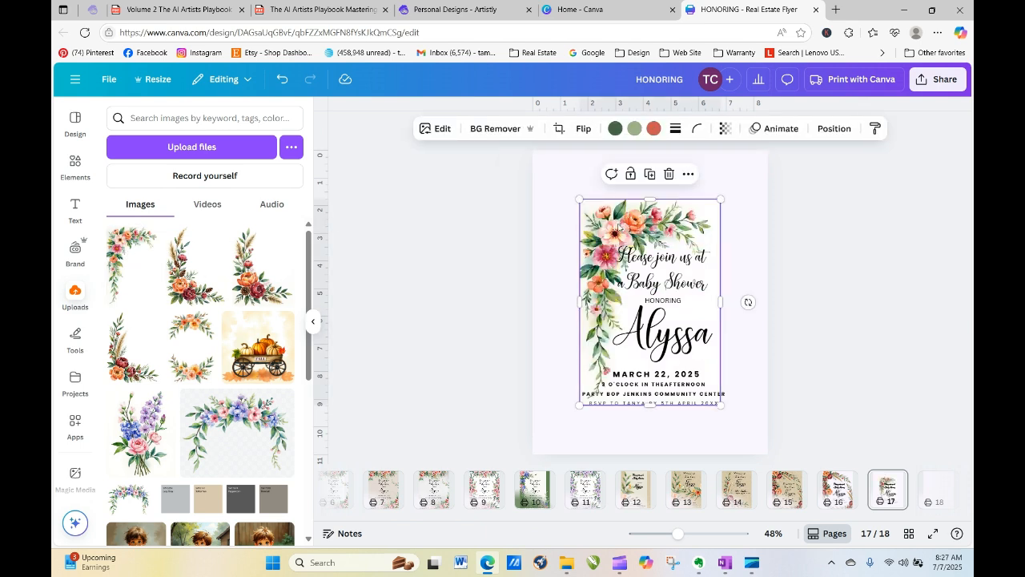
Step: Remove the floral's background and enlarge it from page 17's upper-left corner until it frames nearly the whole invitation
left_click(485, 130)
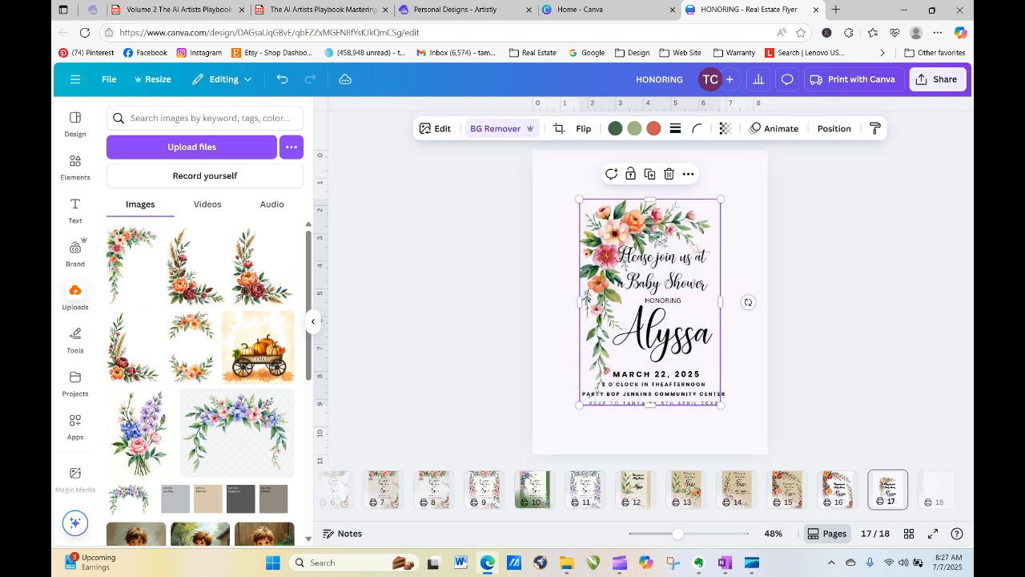
left_click_drag(652, 221, 604, 170)
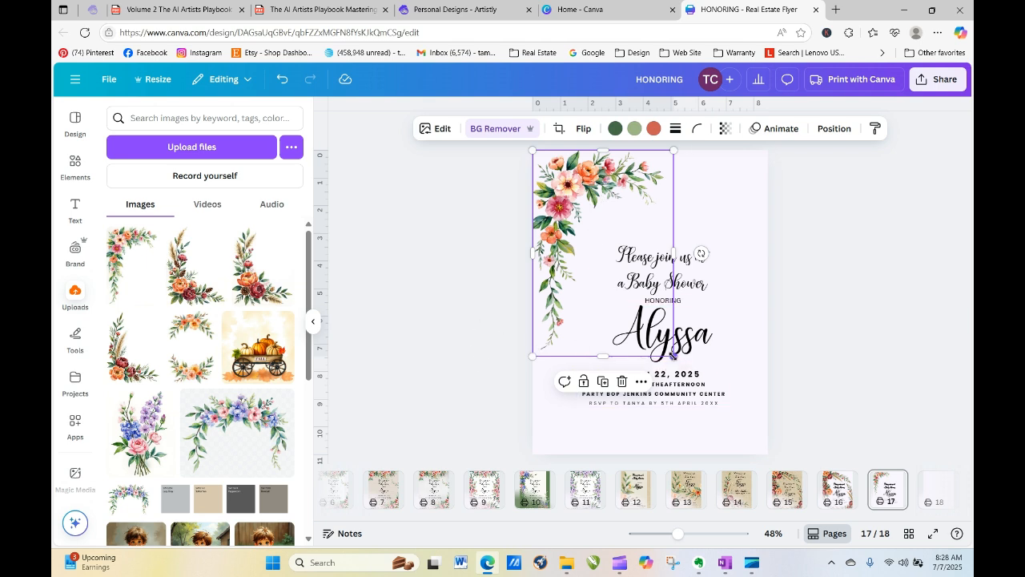
left_click_drag(673, 355, 737, 478)
left_click(820, 424)
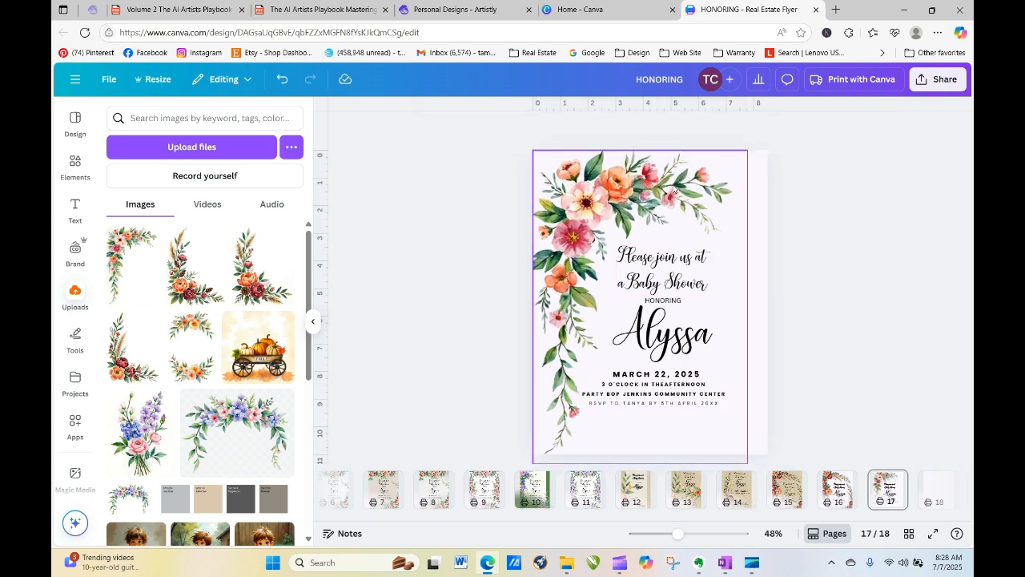
left_click(750, 305)
mouse_move(746, 307)
left_mouse_down()
mouse_move(761, 311)
mouse_move(744, 306)
left_mouse_up()
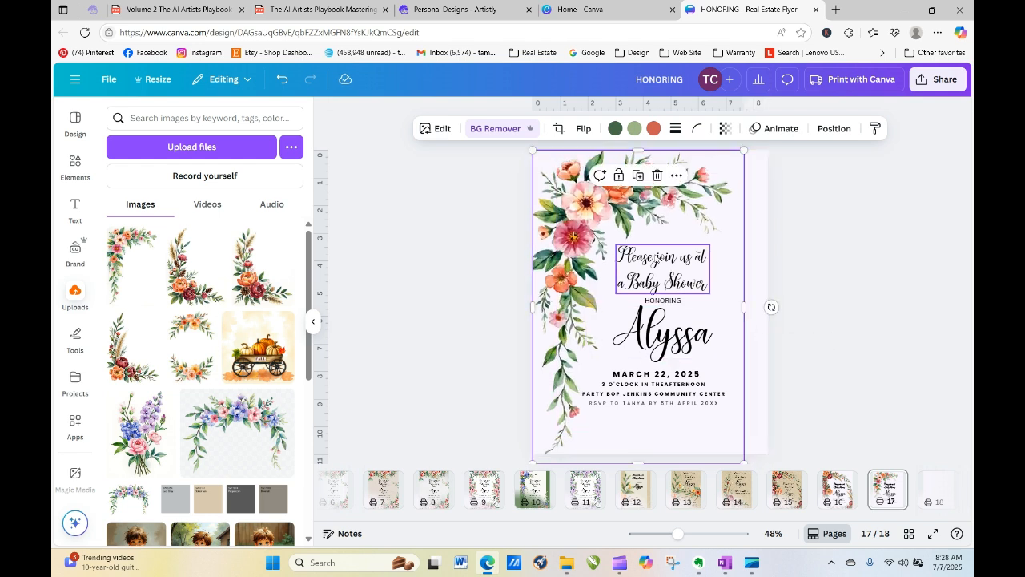
Step: Shift the greeting, HONORING line, honoree's name and event details slightly right on page 17 to clear the floral
left_click(801, 309)
left_click(690, 276)
left_click_drag(690, 276, 704, 270)
left_click(804, 309)
left_click_drag(673, 303, 684, 299)
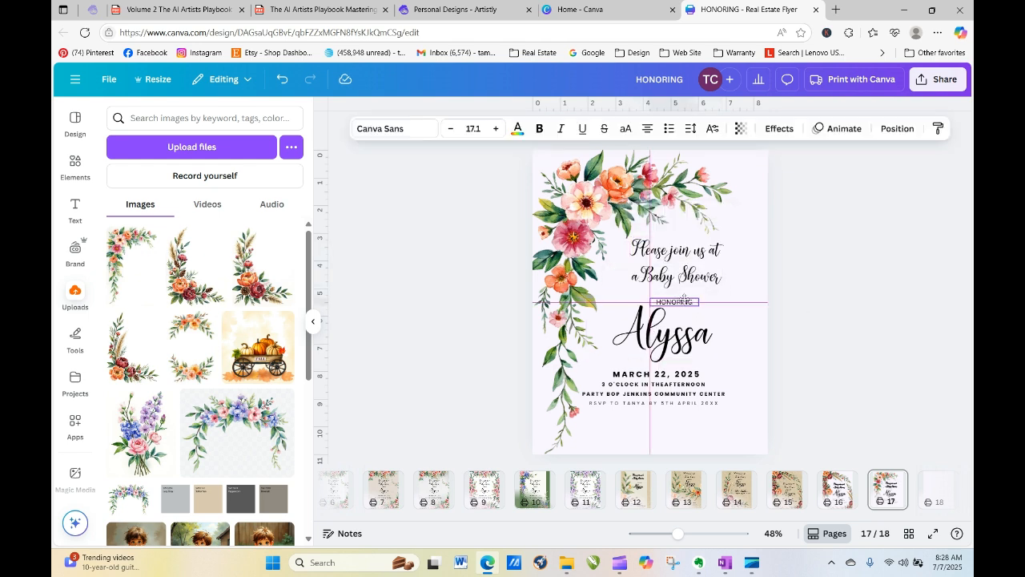
left_click_drag(686, 346, 691, 346)
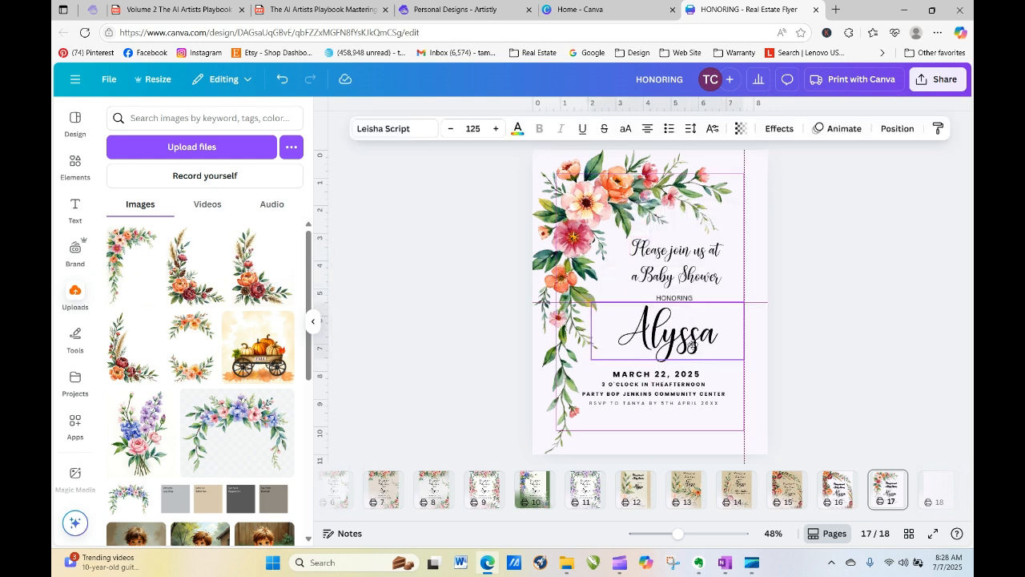
left_click_drag(704, 389, 715, 389)
left_click(796, 408)
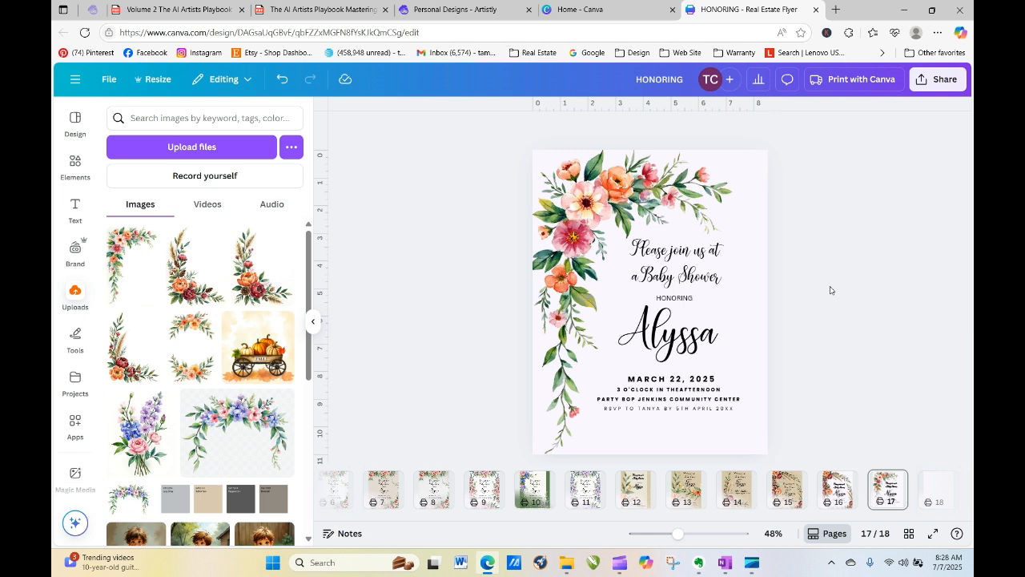
Step: Duplicate page 17 and open the color palettes for the coral tone of the copied floral
left_click(891, 479)
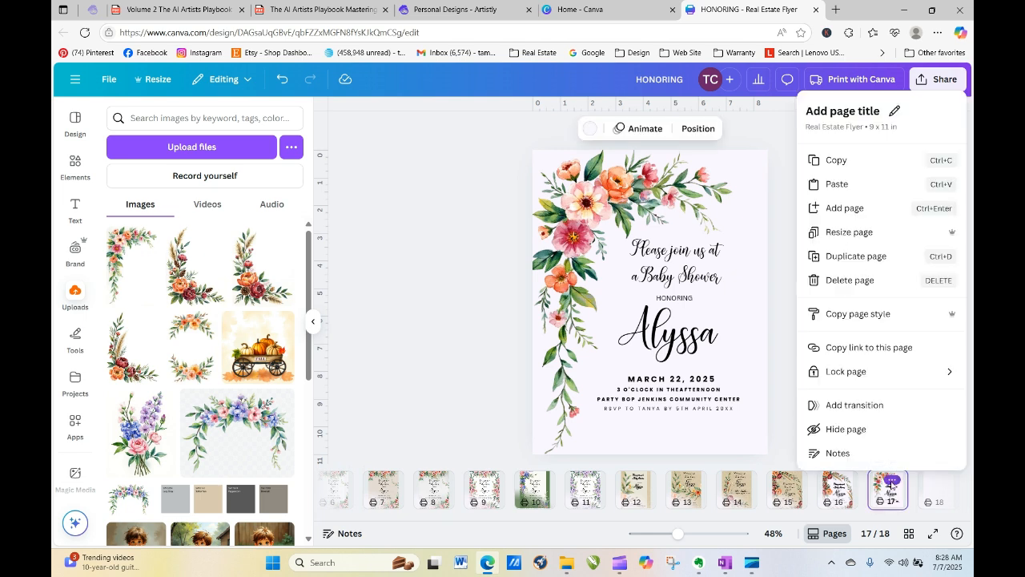
left_click(847, 256)
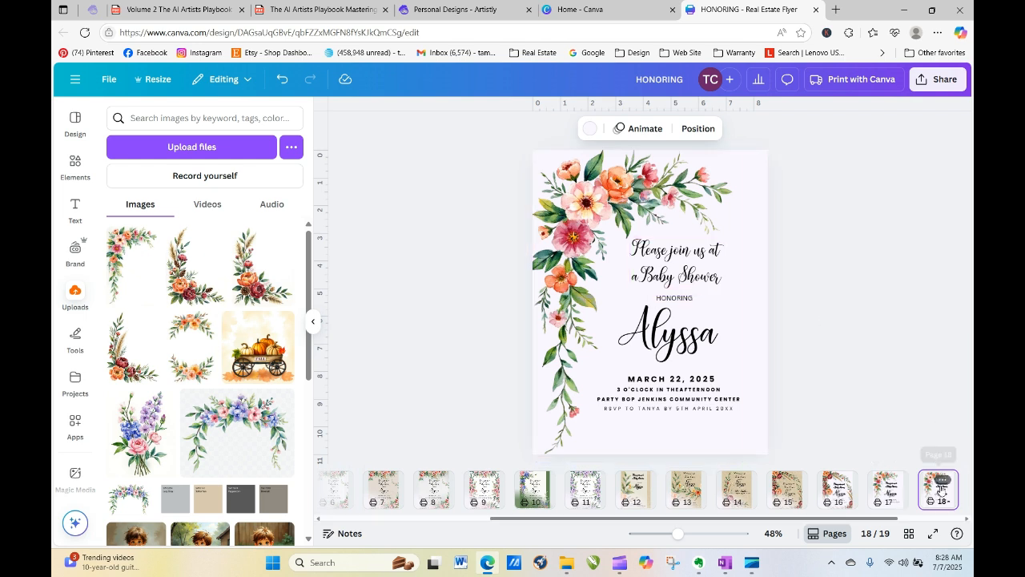
left_click(572, 204)
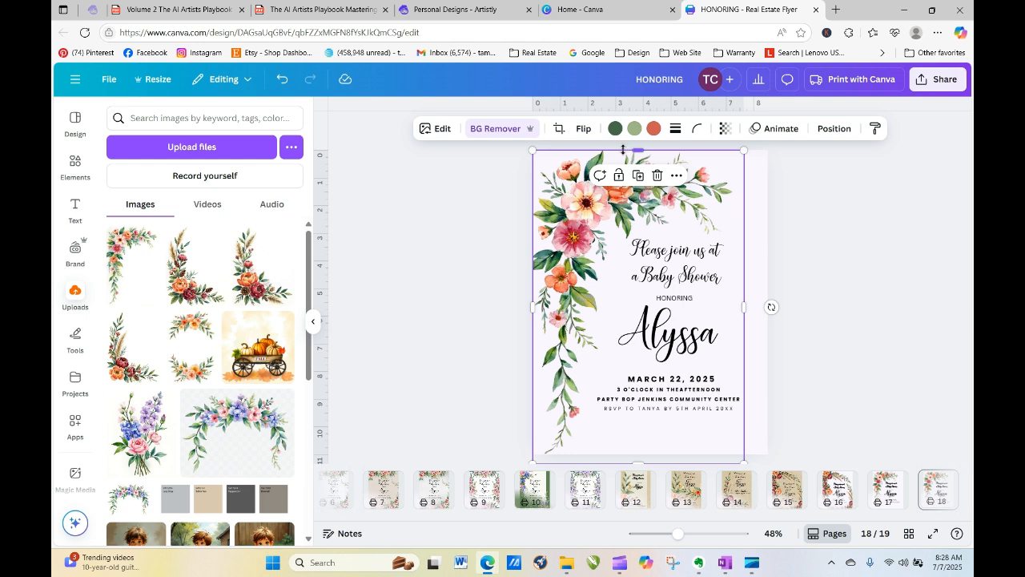
left_click(653, 129)
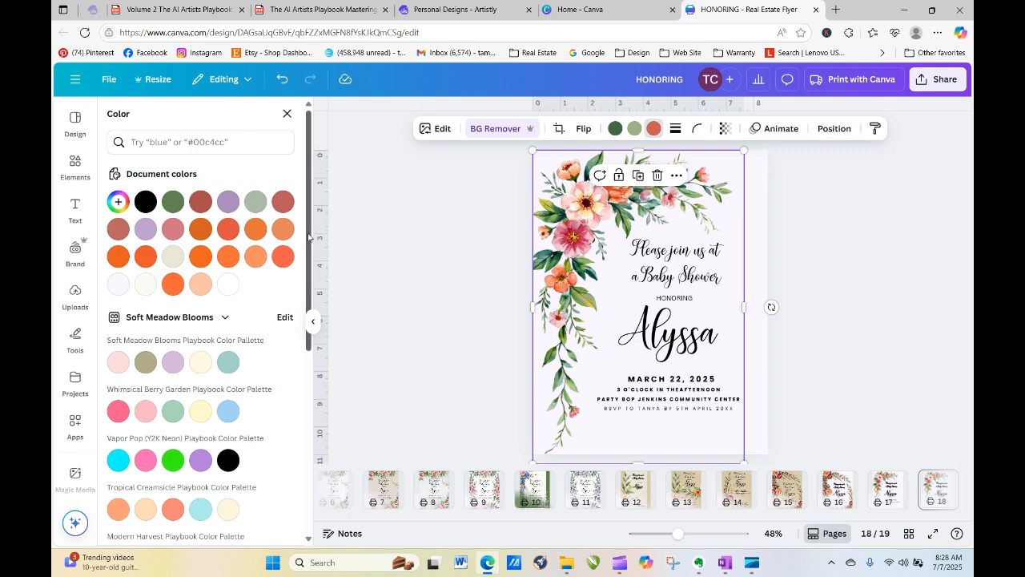
left_click_drag(310, 243, 310, 104)
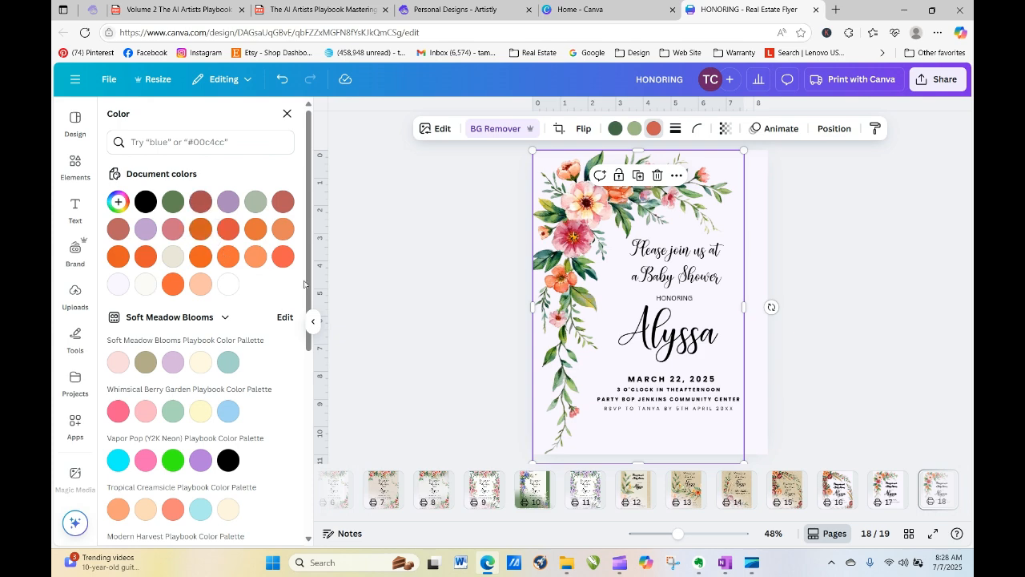
left_click_drag(309, 269, 315, 510)
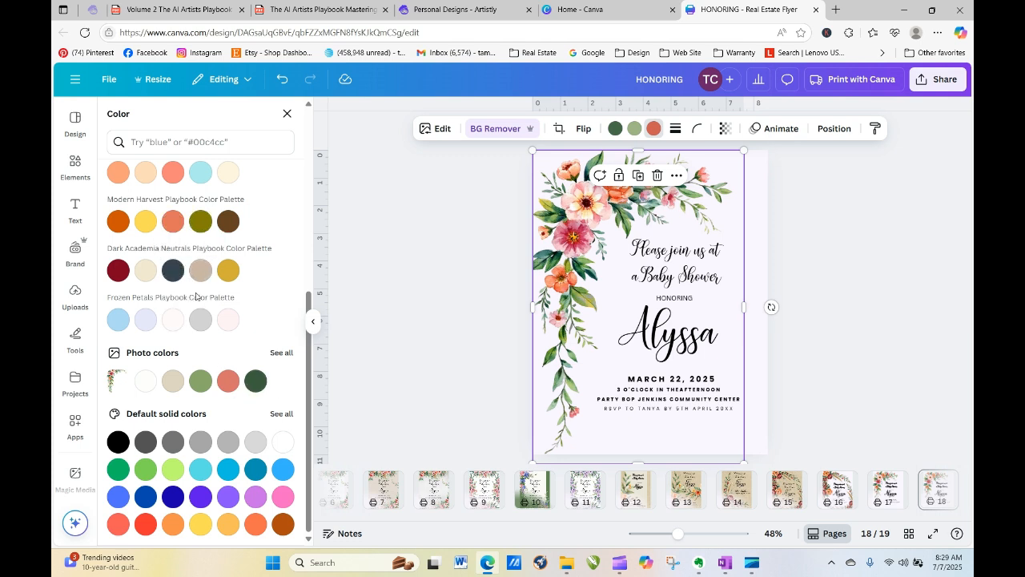
Step: Try gold, burnt orange, cream and the photo's own coral as the blossom color on page 18
left_click(228, 272)
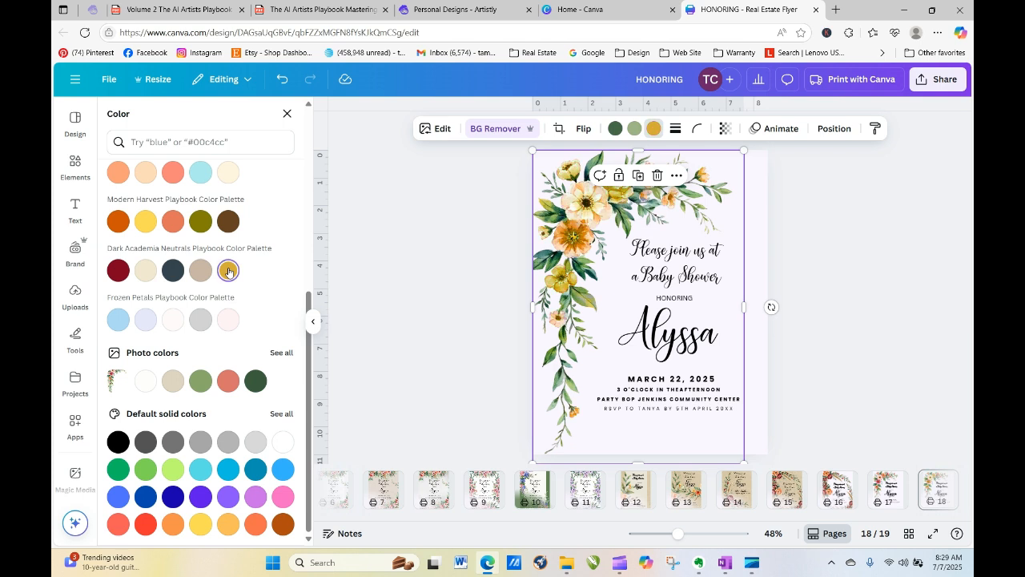
left_click(120, 222)
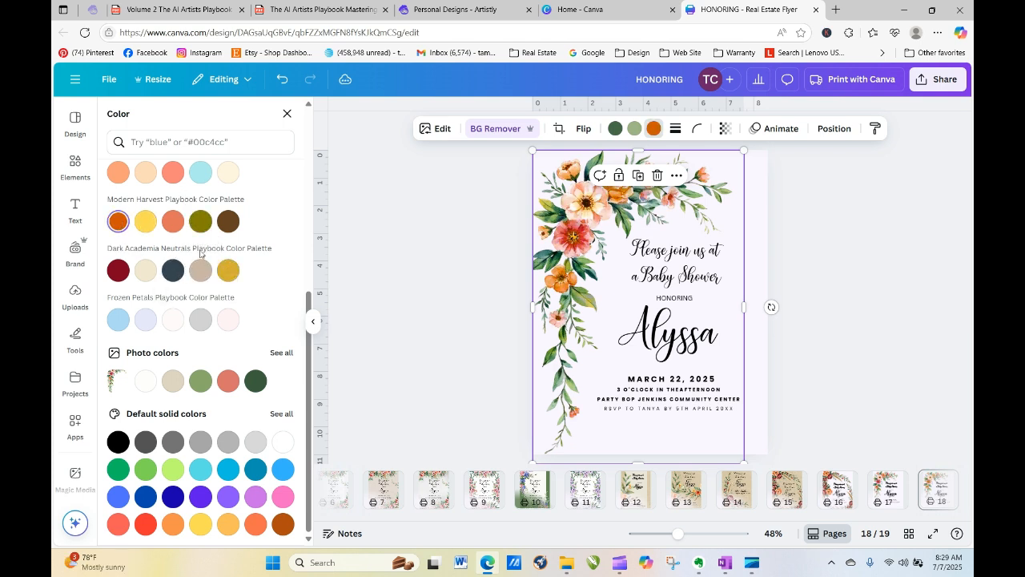
left_click(229, 173)
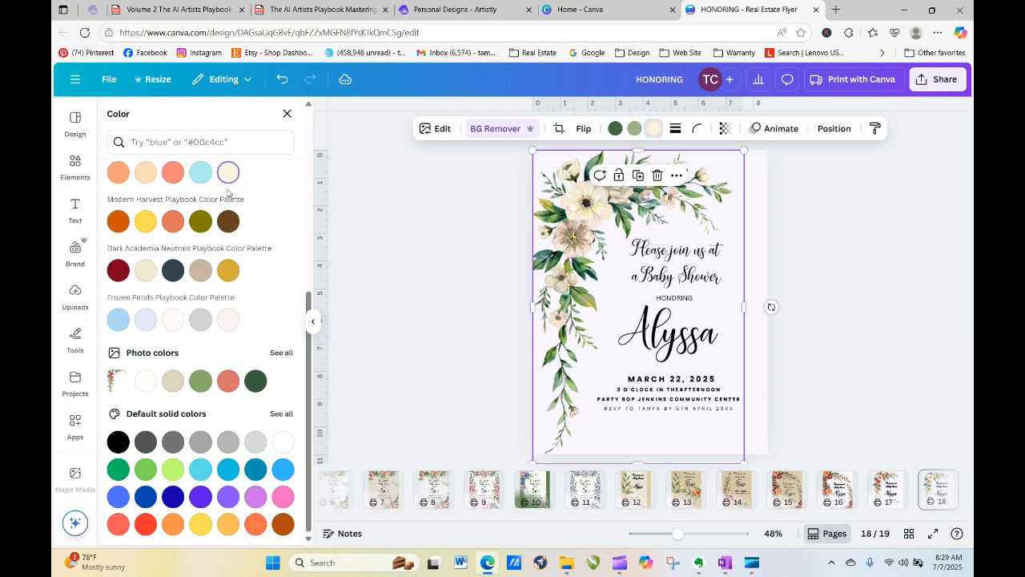
left_click(227, 383)
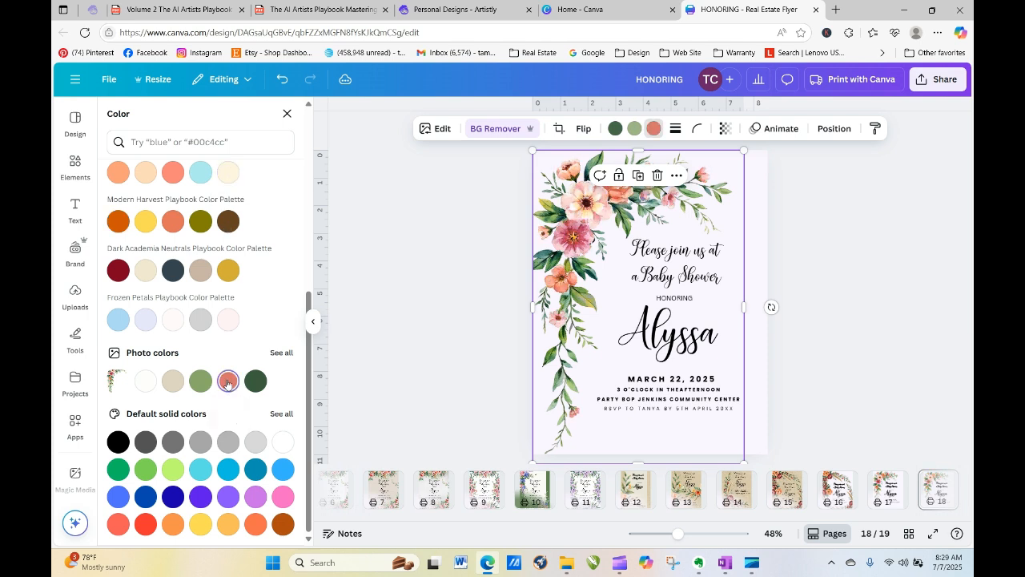
Step: Recolor page 18's blossoms with the pale lilac-pink from the purple bouquet's photo colors
left_click(282, 353)
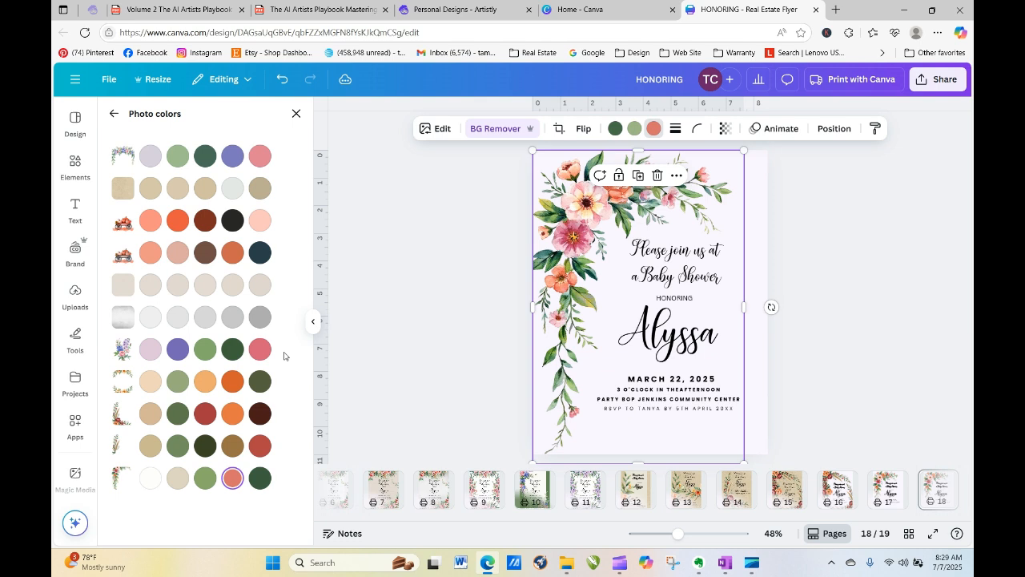
left_click(152, 353)
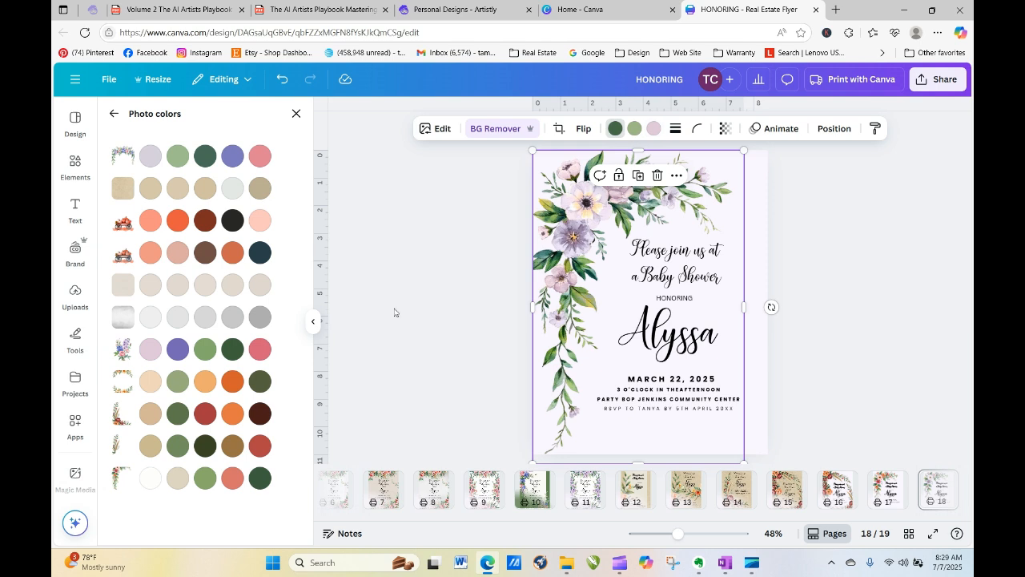
Step: Try the bouquet's violet-blue on the floral's dark green leaves and undo that recolor
left_click(178, 351)
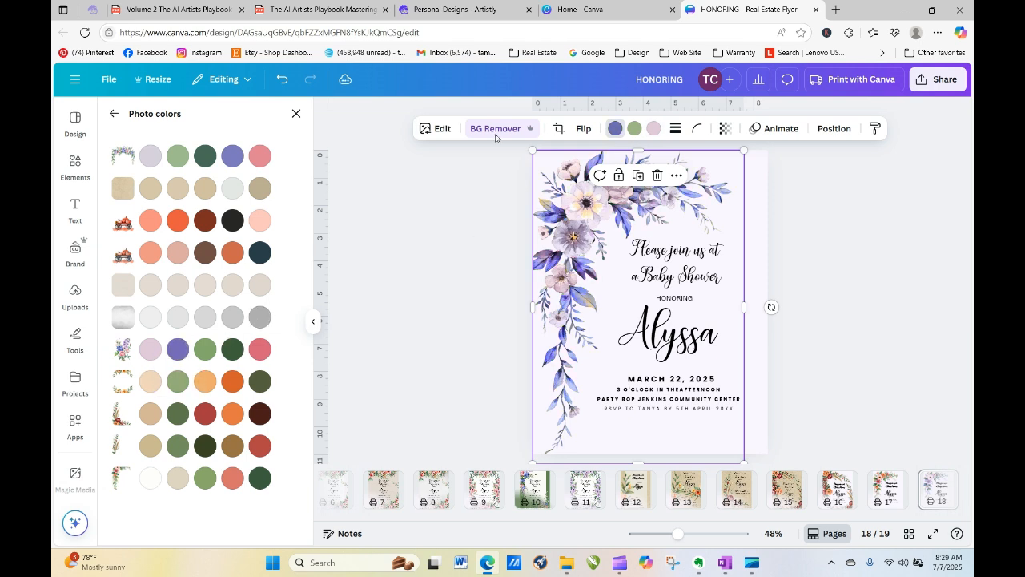
left_click(284, 79)
left_click(446, 265)
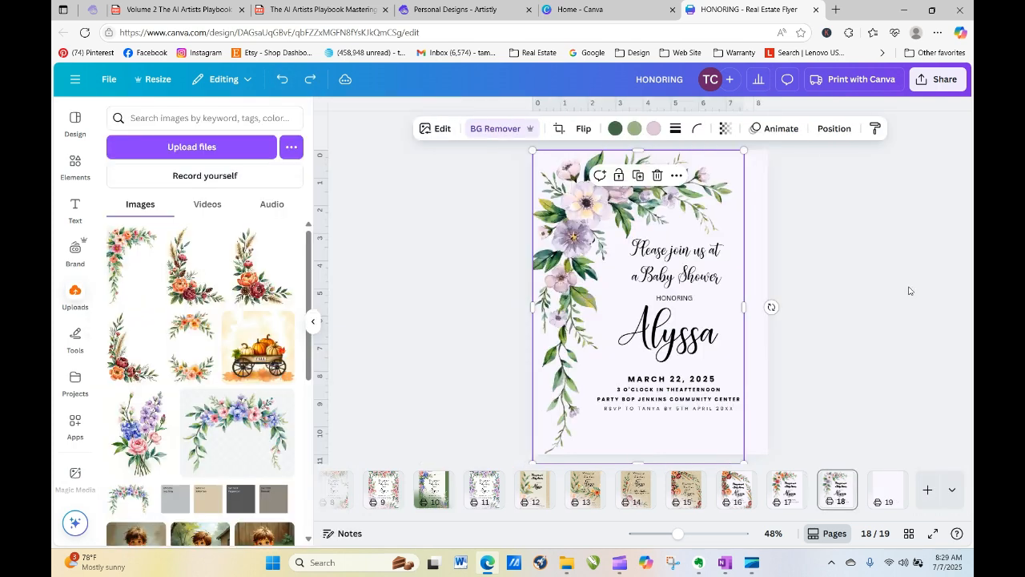
Step: Duplicate page 18 and change the copy's page background to white
left_click(763, 240)
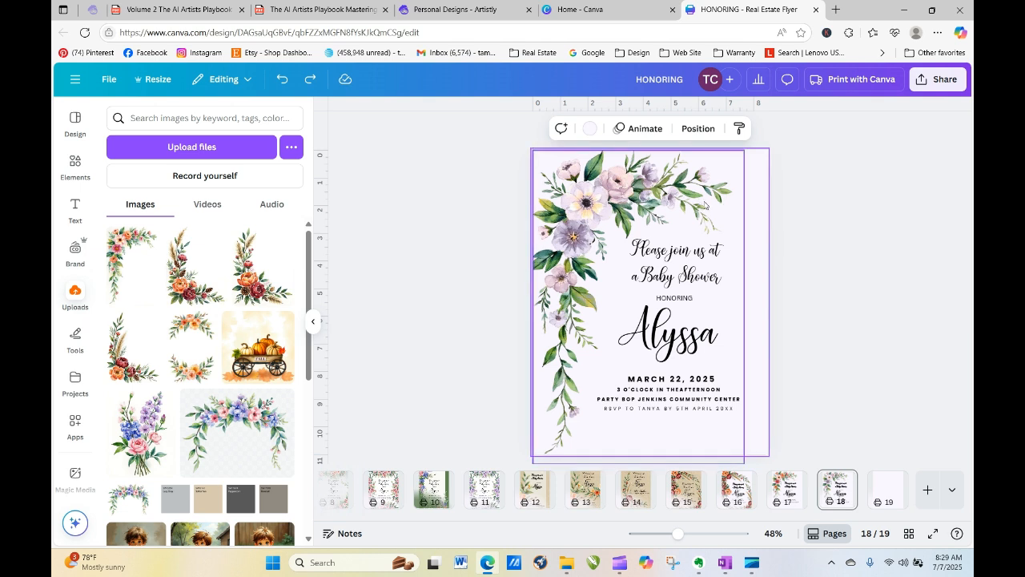
left_click(842, 480)
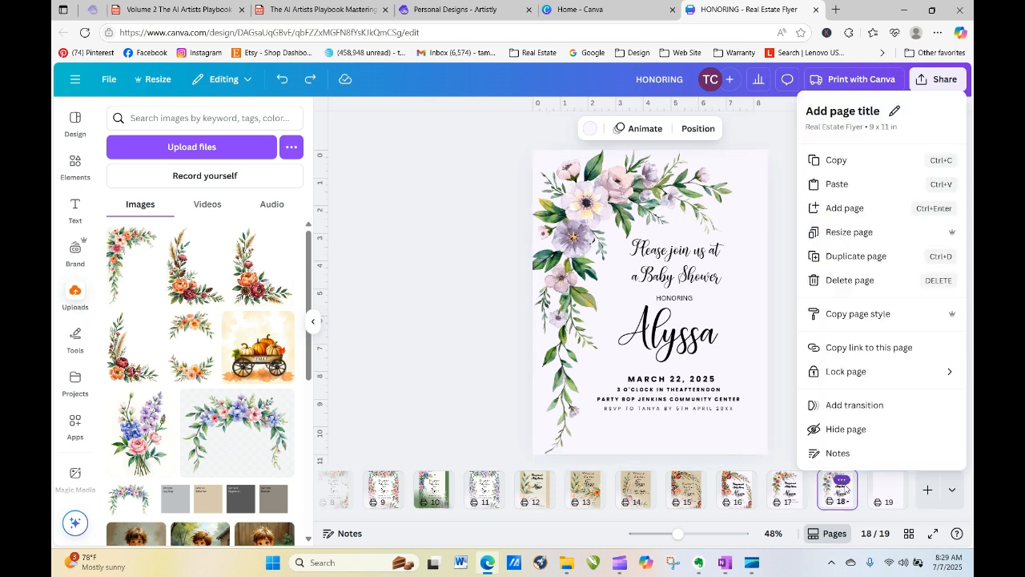
left_click(851, 256)
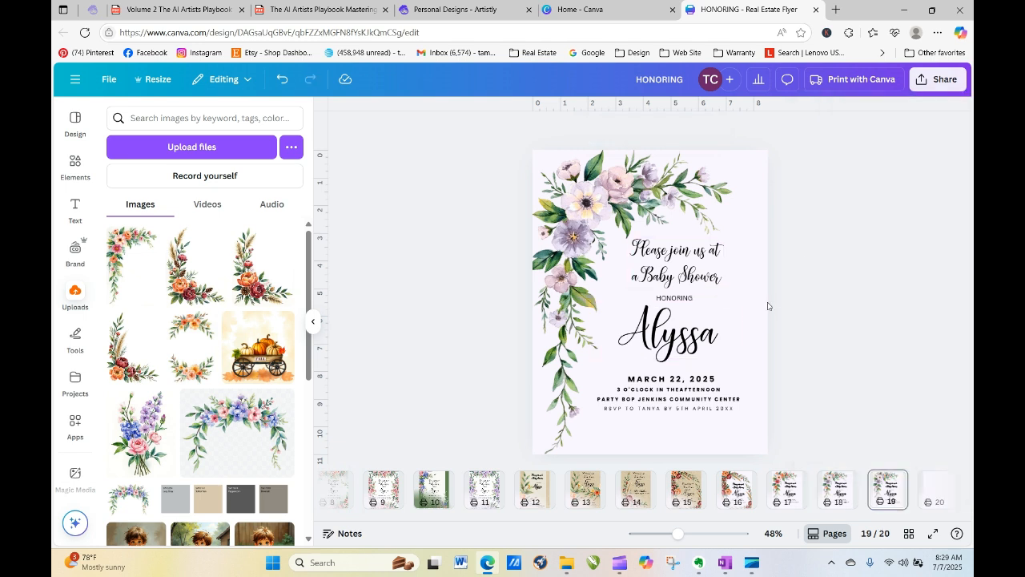
left_click(766, 305)
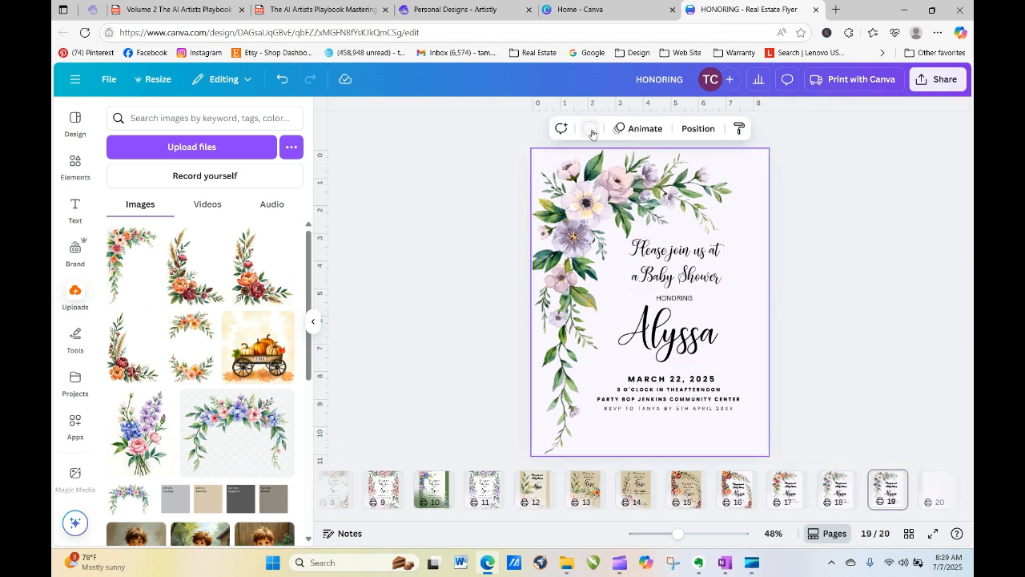
left_click(597, 132)
left_click(282, 283)
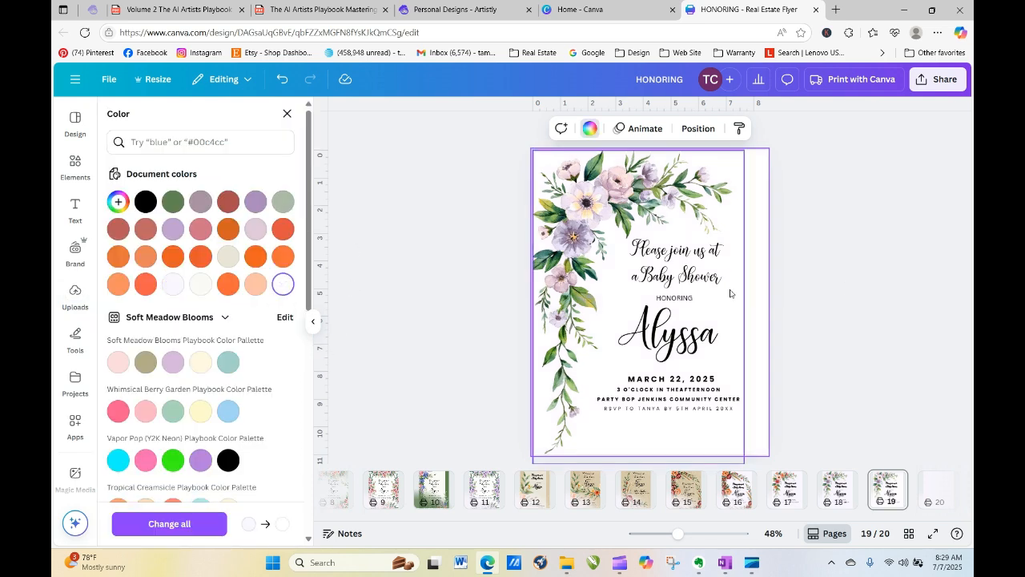
Step: Enlarge page 19's floral and reposition it so its blossoms run down the page's left edge
left_click(630, 205)
left_click(613, 196)
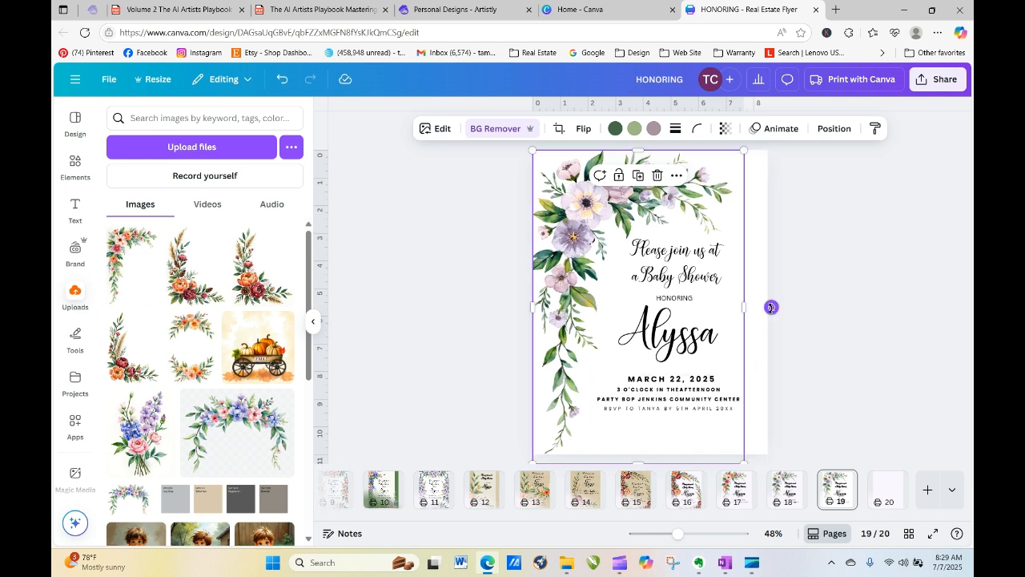
left_click_drag(638, 149, 636, 6)
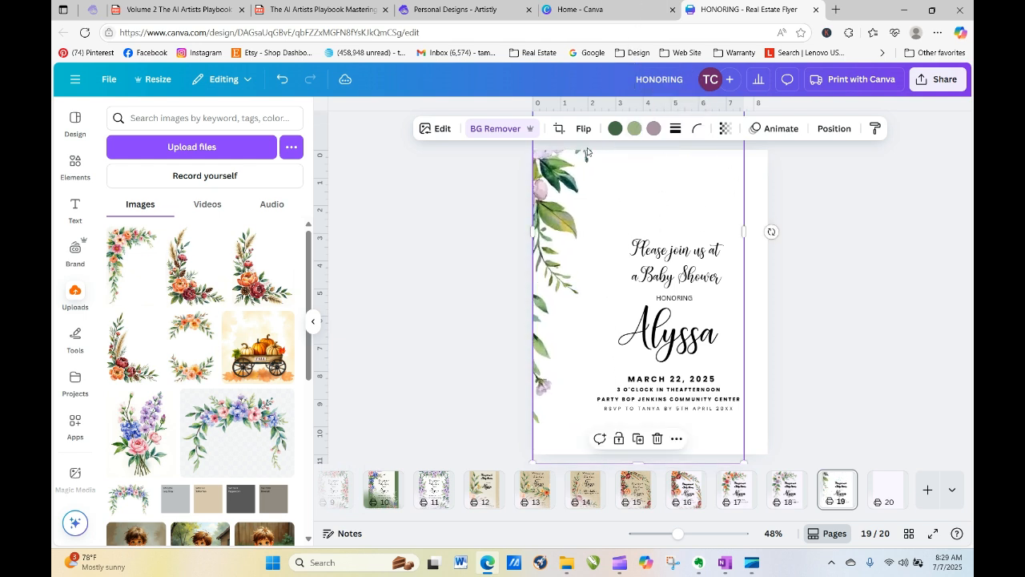
left_click_drag(544, 209, 585, 160)
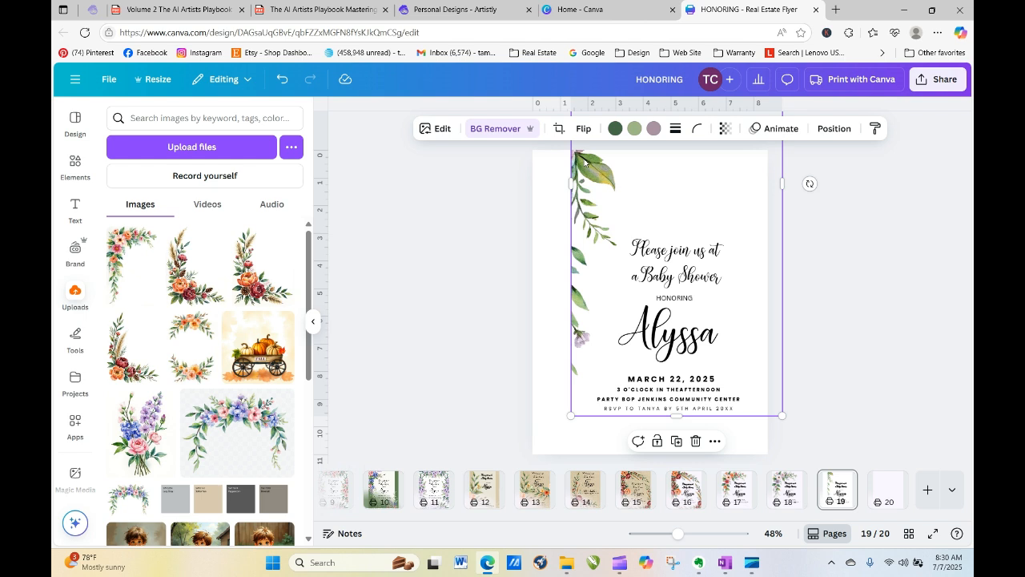
left_click_drag(567, 184, 523, 183)
left_click_drag(594, 216, 599, 122)
left_click_drag(787, 313, 859, 444)
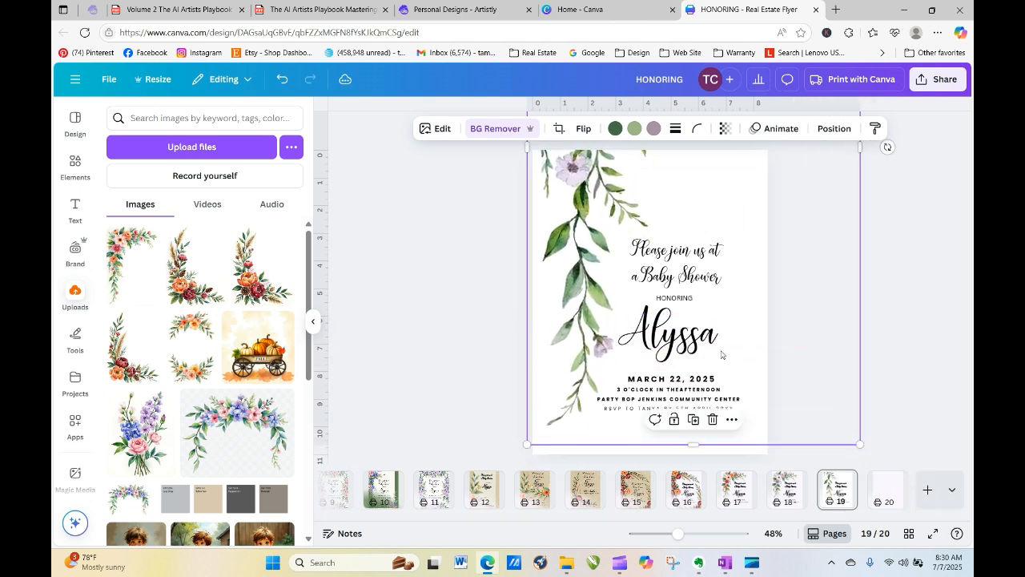
left_click_drag(597, 195, 571, 348)
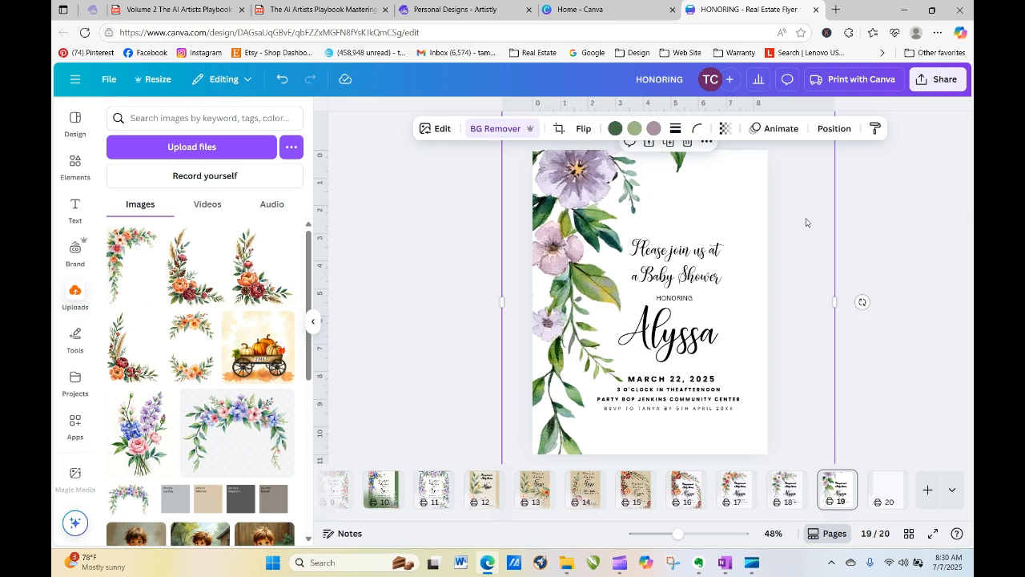
Step: Rotate the enlarged floral and move it so its blossoms hang across the page's top edge
left_click_drag(806, 223, 822, 332)
left_click_drag(796, 253, 786, 307)
left_click_drag(840, 166, 793, 251)
left_click_drag(552, 314, 539, 138)
left_click_drag(807, 330, 676, 410)
left_click_drag(728, 200, 704, 165)
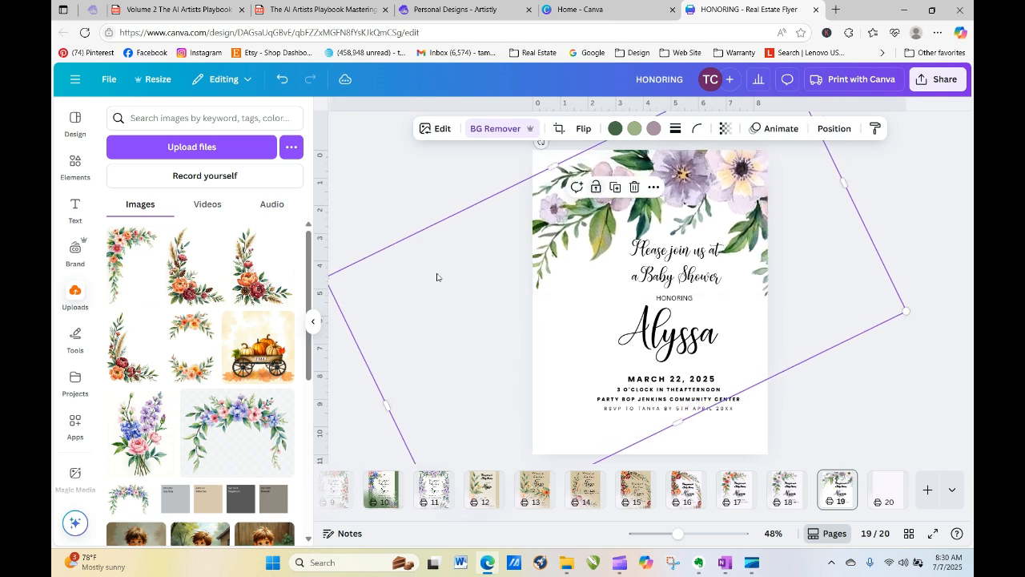
Step: Shrink the rotated floral and settle it in the page's upper-right corner with sprigs trailing down the right edge
left_click_drag(900, 311, 836, 307)
left_click_drag(726, 227, 726, 283)
left_click_drag(718, 161, 663, 239)
left_click_drag(559, 344, 625, 208)
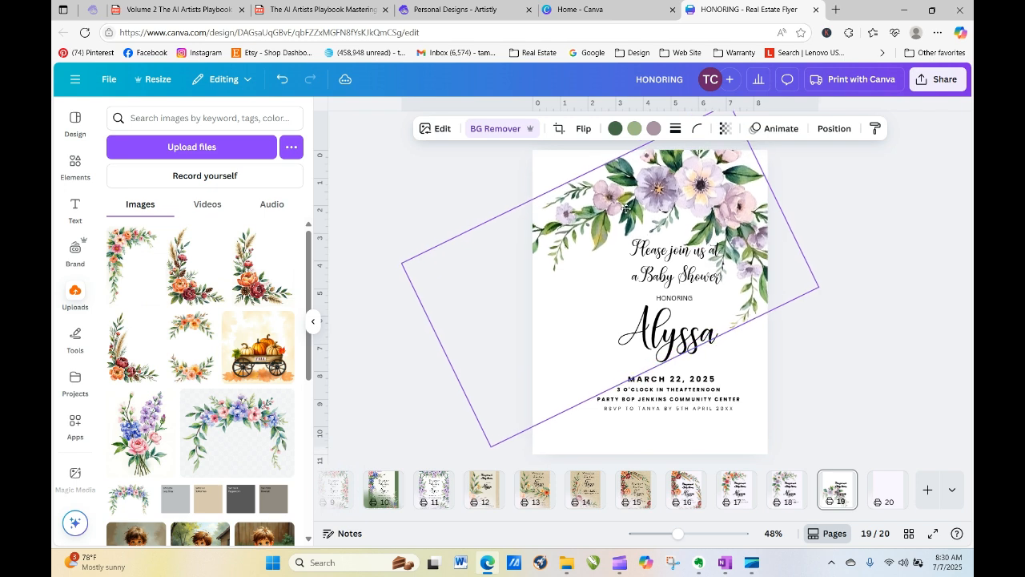
left_click(791, 271)
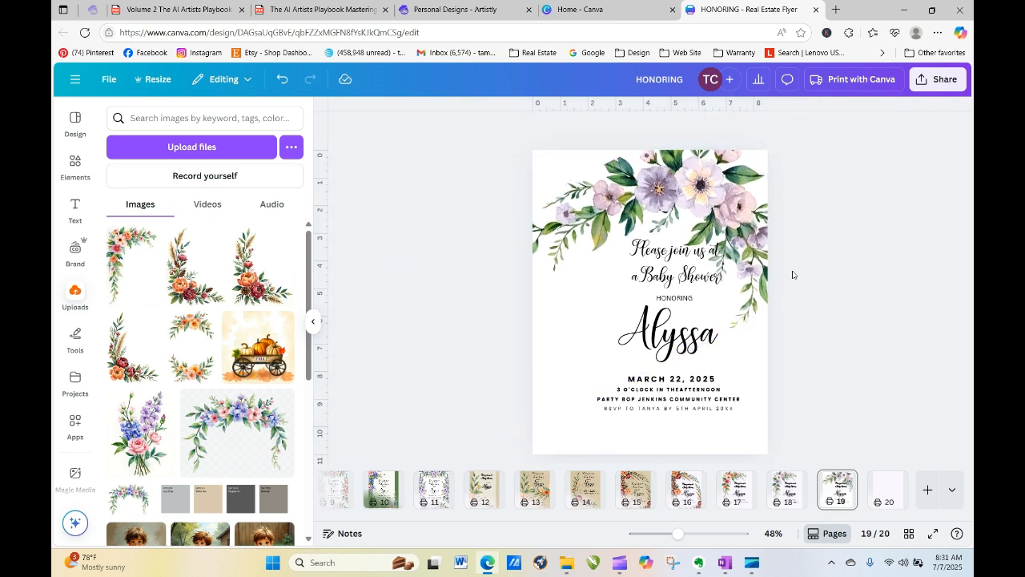
Step: Duplicate the corner floral, shrink the copy and turn it over the page's upper-left area
left_click(693, 205)
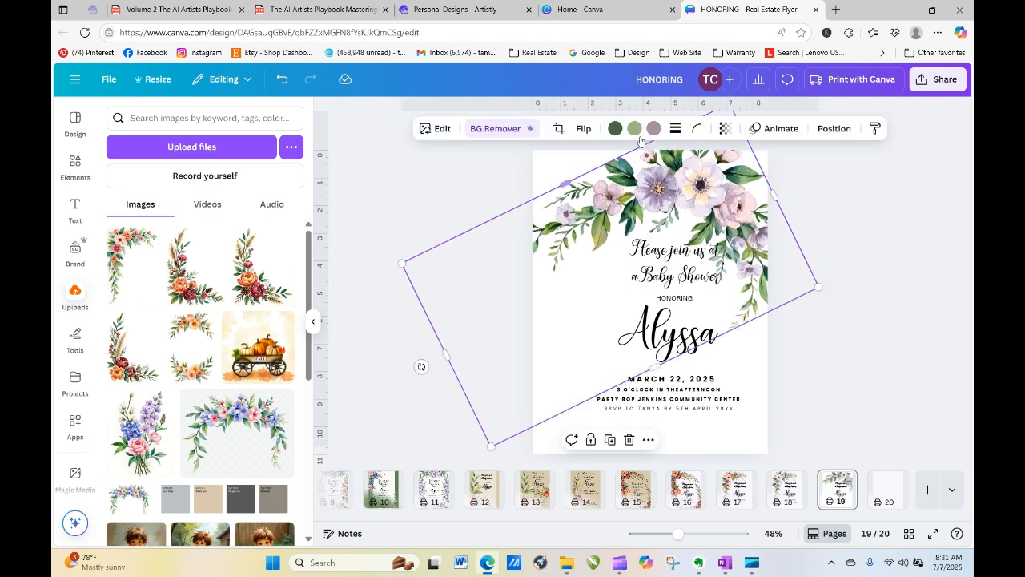
left_click(612, 441)
left_click_drag(661, 312, 549, 298)
left_click_drag(384, 423, 476, 299)
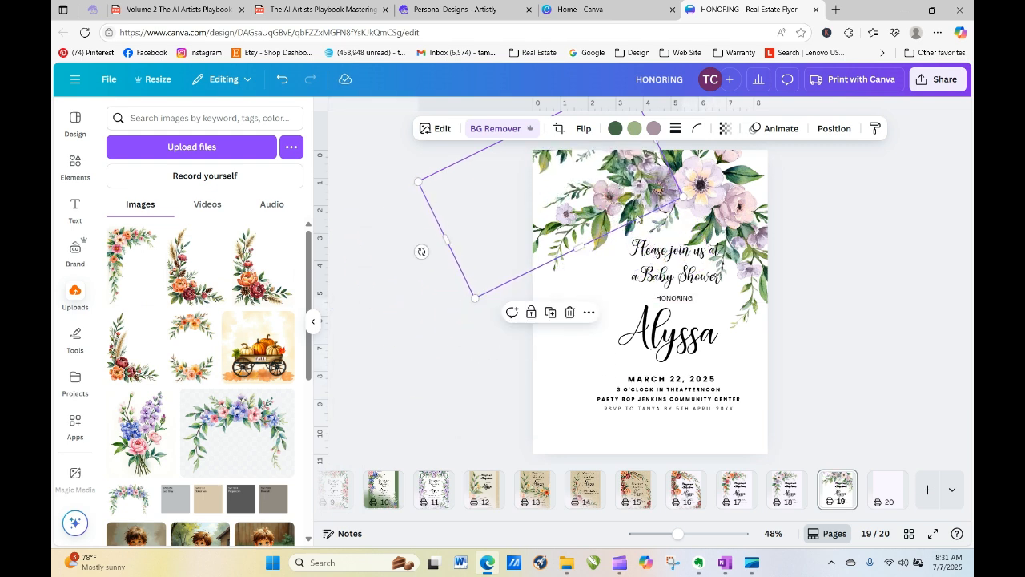
left_click_drag(421, 252, 489, 77)
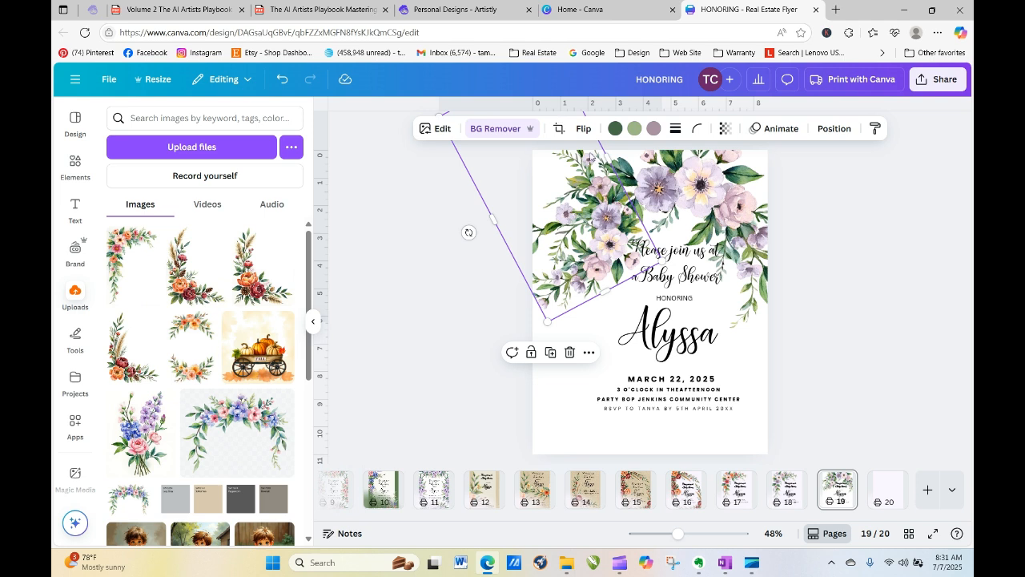
Step: Flip the smaller floral copy vertically, then move and rotate it to try other orientations beside the original
left_click(583, 128)
left_click(589, 185)
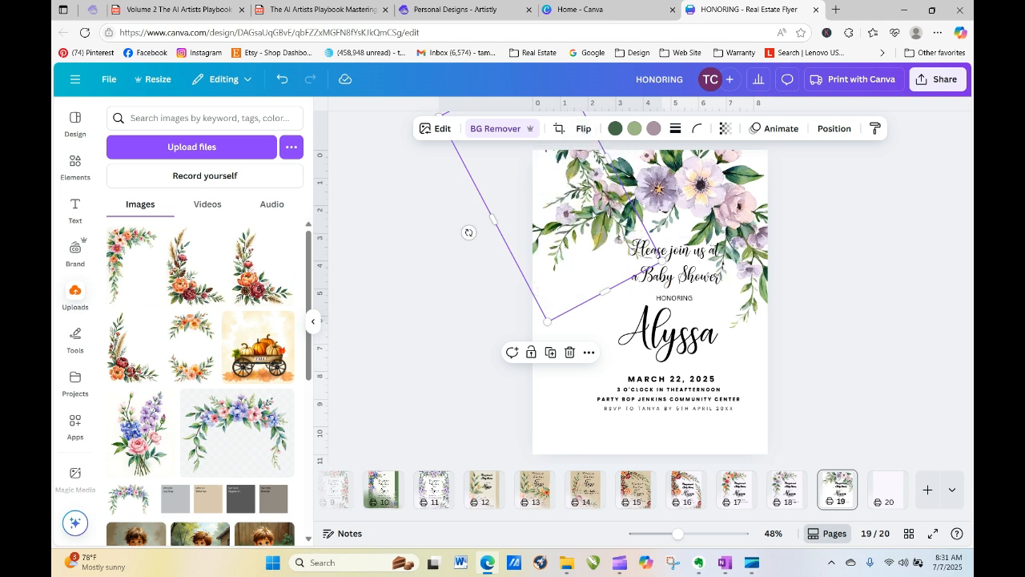
left_click_drag(468, 232, 554, 115)
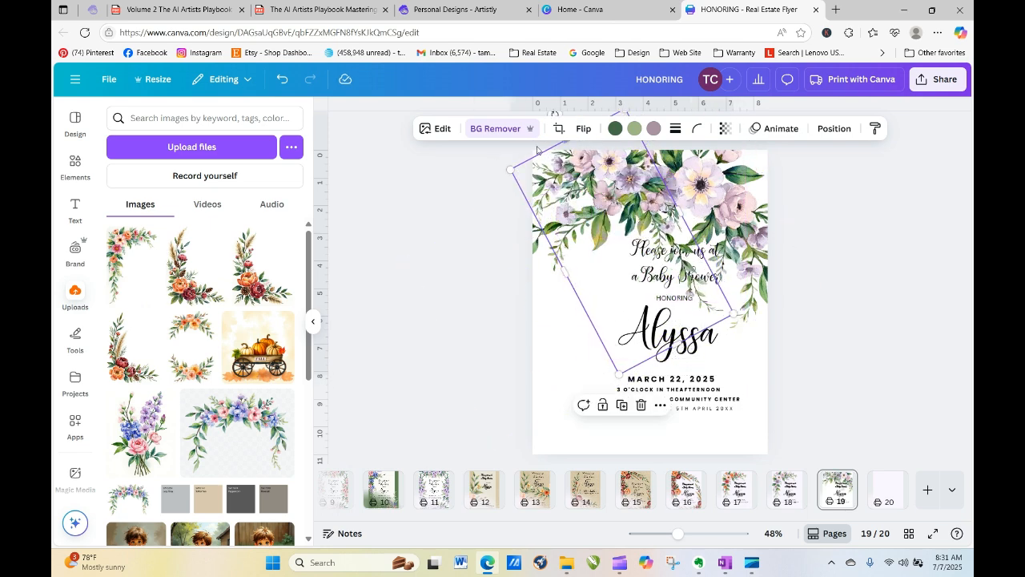
left_click(929, 299)
left_click_drag(621, 197, 632, 276)
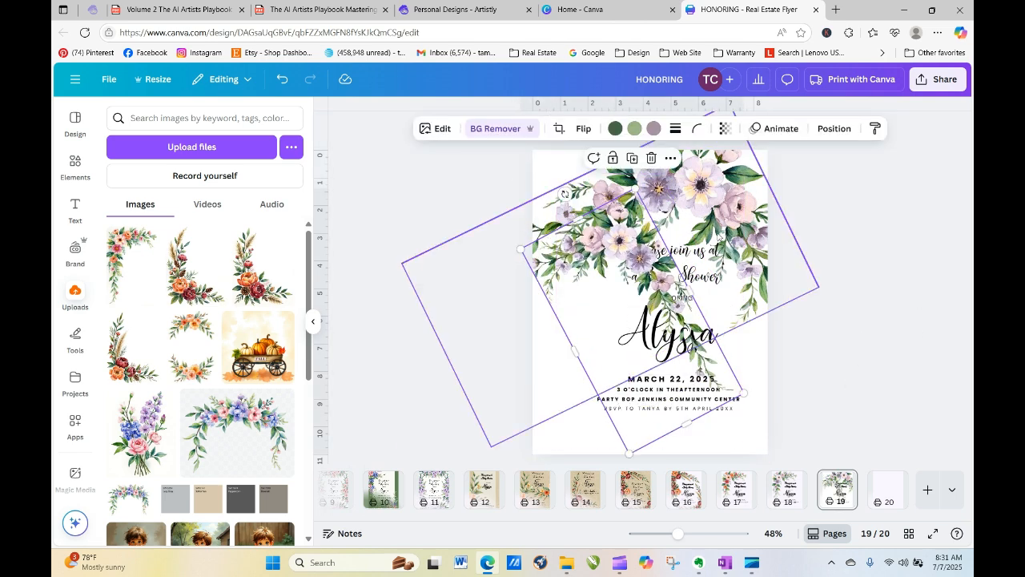
left_click_drag(565, 194, 692, 198)
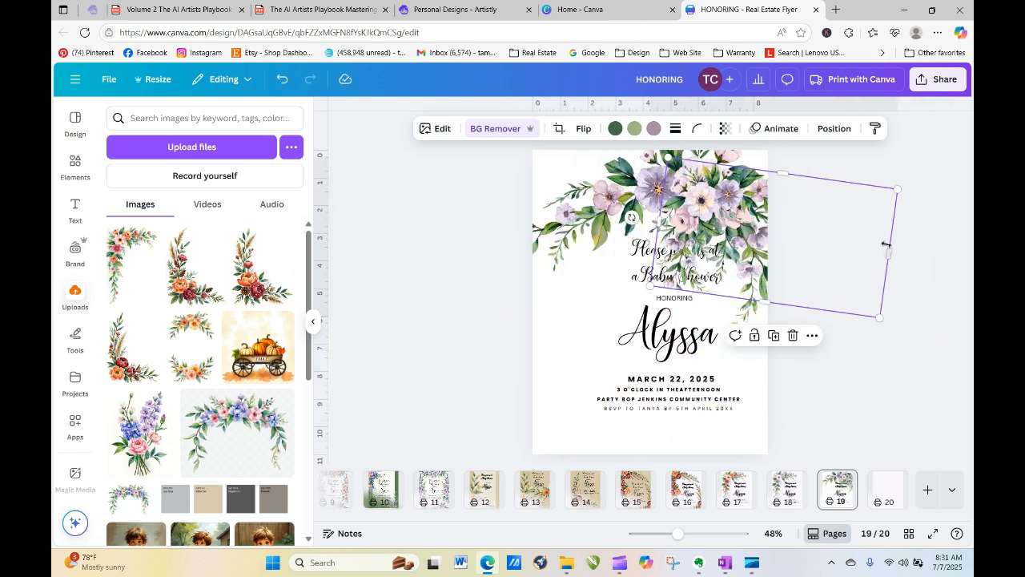
Step: Flip the floral copy horizontally, move it toward the upper-left corner and enlarge it to span the page's width
left_click(583, 128)
left_click(593, 159)
left_click_drag(693, 205, 632, 177)
left_click_drag(745, 220, 855, 296)
left_click_drag(897, 339, 878, 322)
Step: Flip the enlarged copy horizontally again and position it so its blossoms fill the page's upper-left corner
left_click(583, 129)
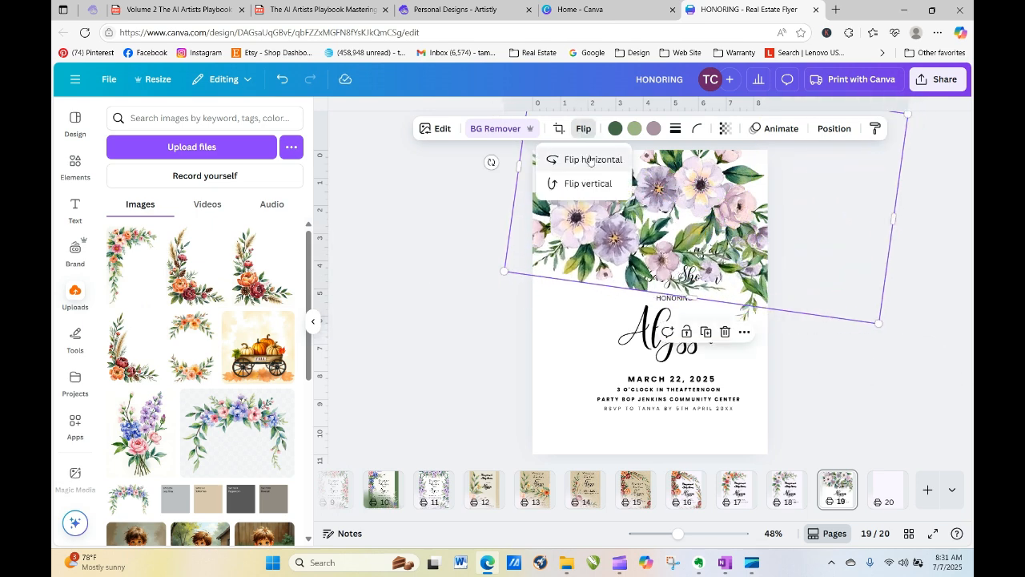
left_click(589, 162)
left_click_drag(569, 229, 559, 277)
left_click(957, 294)
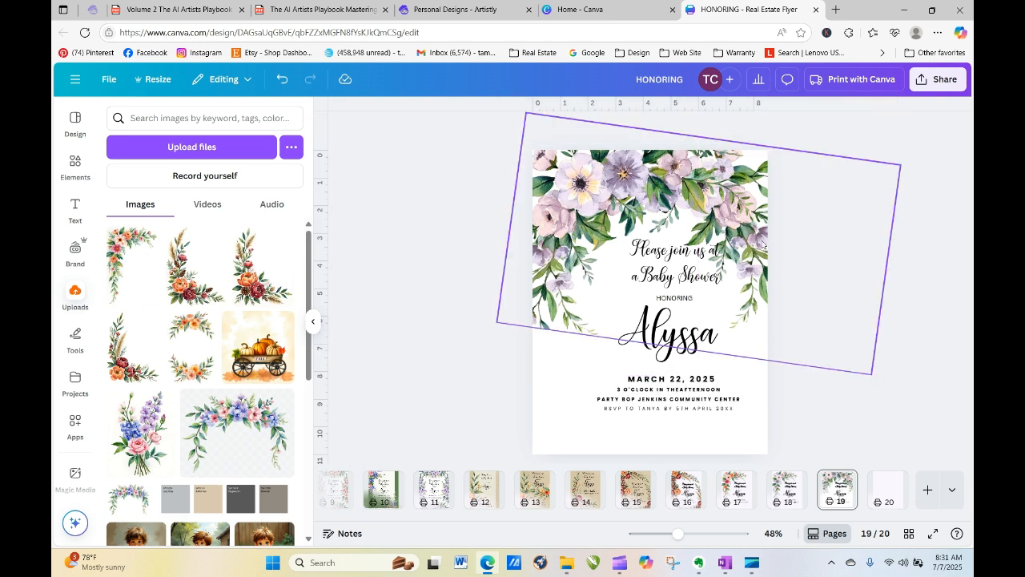
Step: Send the upper-left floral copy backward so it sits behind the original floral
left_click(753, 217)
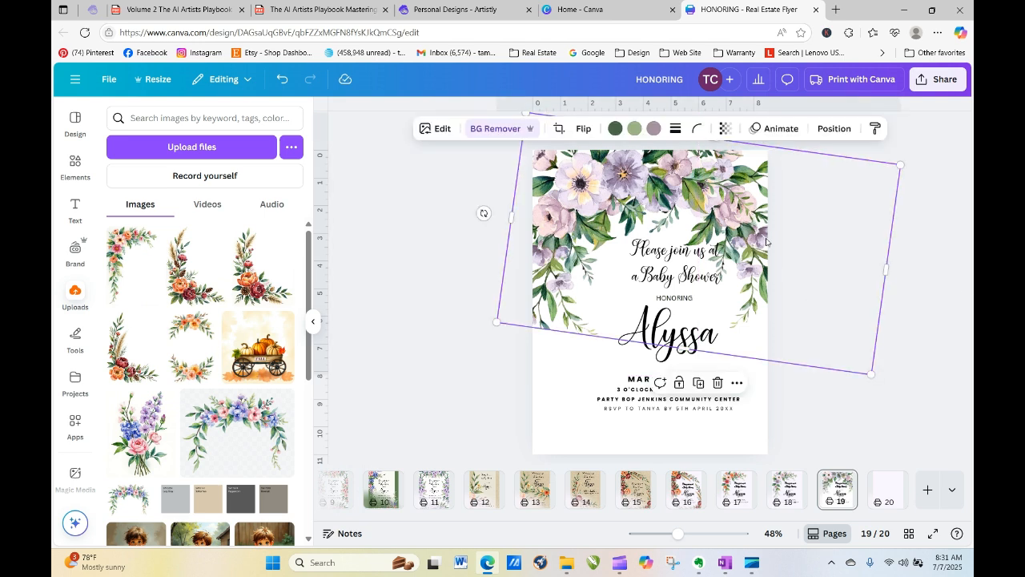
left_click(833, 129)
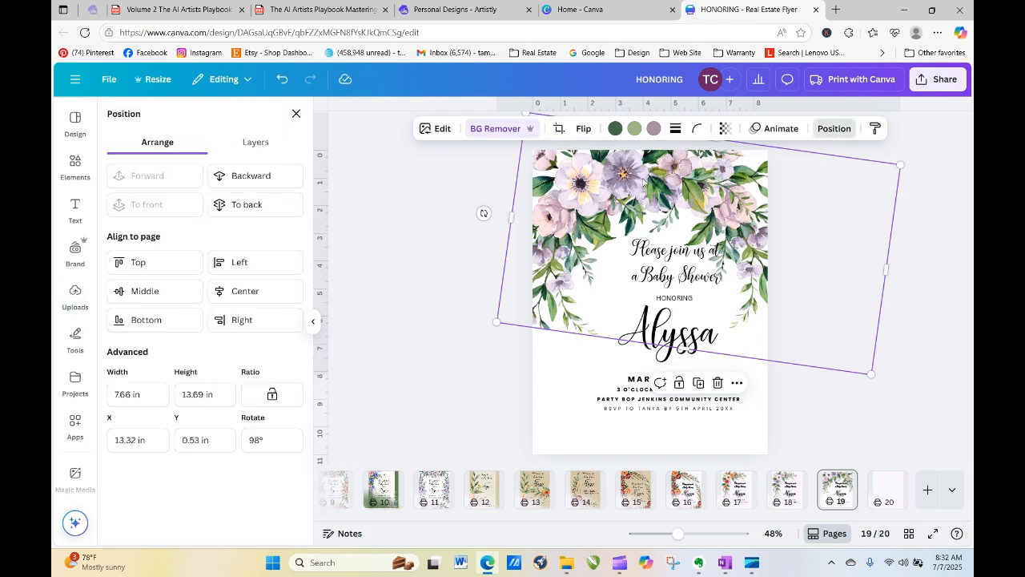
left_click(251, 177)
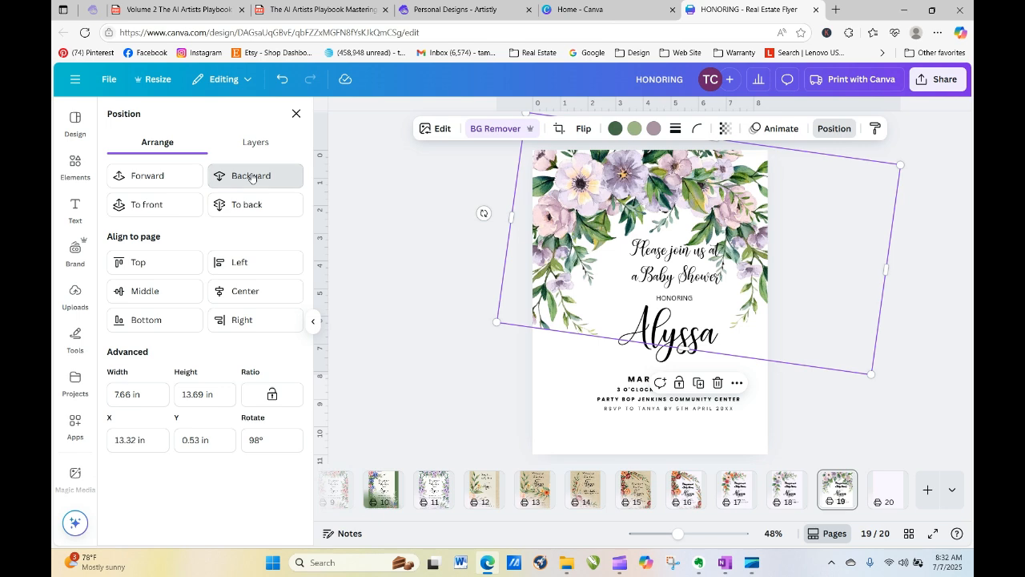
left_click(250, 177)
key("Escape")
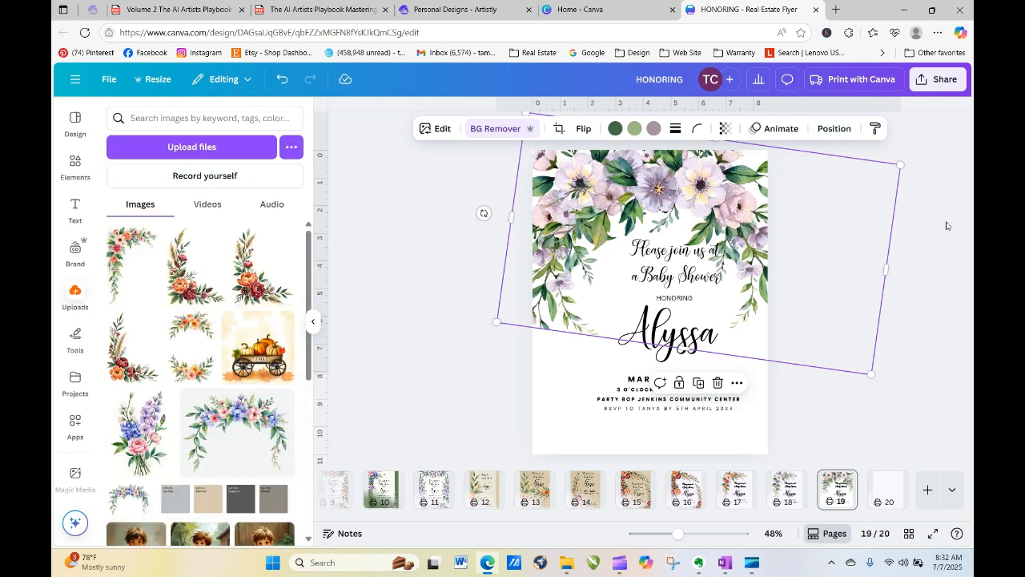
left_click(944, 141)
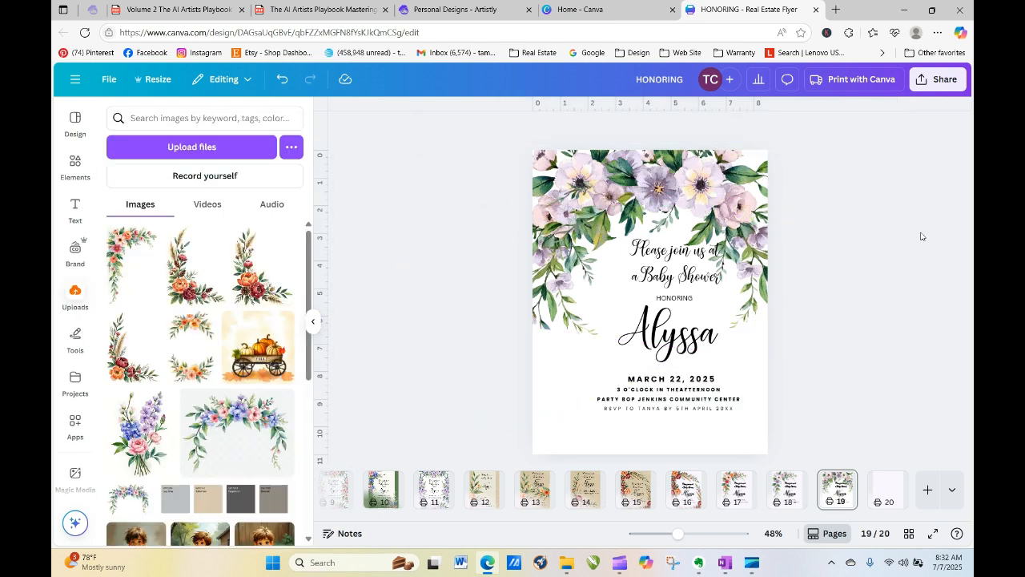
Step: Shift the upper-right floral closer to the page's right edge and shrink it slightly
left_click_drag(740, 208, 803, 177)
mouse_move(723, 187)
left_mouse_down()
mouse_move(705, 194)
mouse_move(747, 174)
mouse_move(756, 190)
mouse_move(738, 183)
left_mouse_up()
left_click(905, 229)
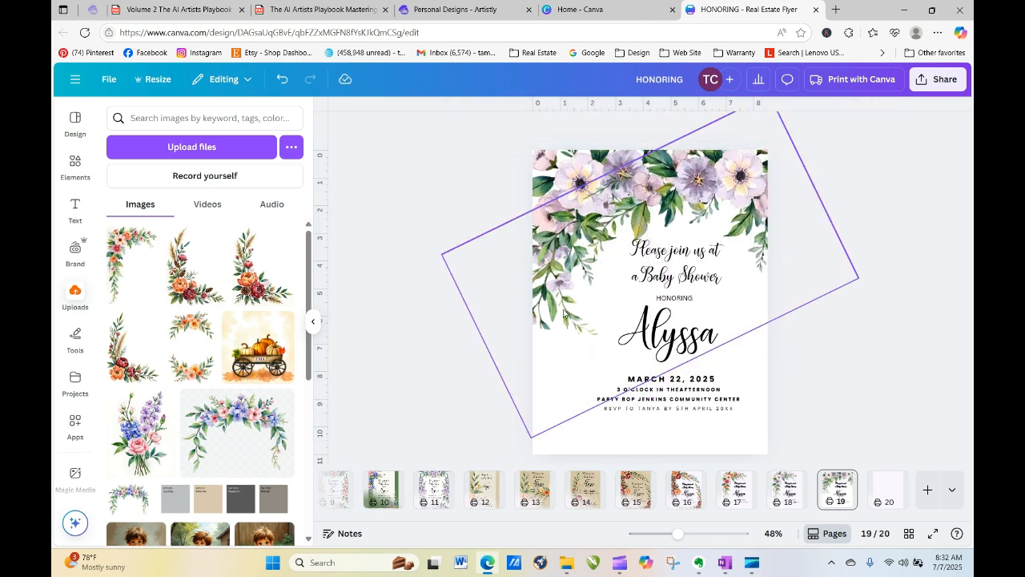
left_click(570, 329)
mouse_move(529, 438)
left_mouse_down()
mouse_move(522, 448)
mouse_move(536, 430)
left_mouse_up()
Step: Enlarge the upper-left floral slightly so its vines trail farther down the left edge
left_click(551, 175)
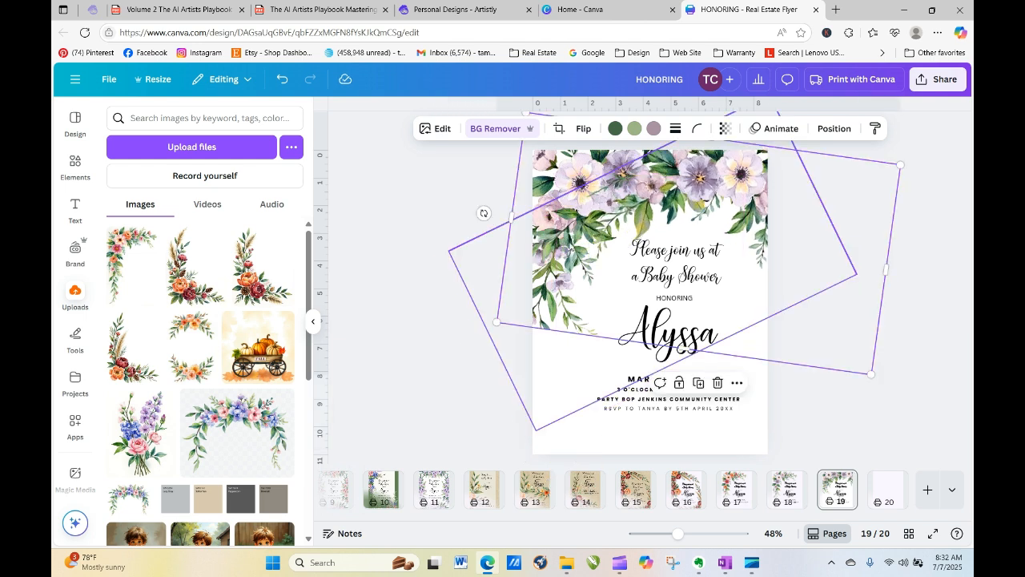
left_click_drag(871, 374, 873, 396)
left_click(921, 420)
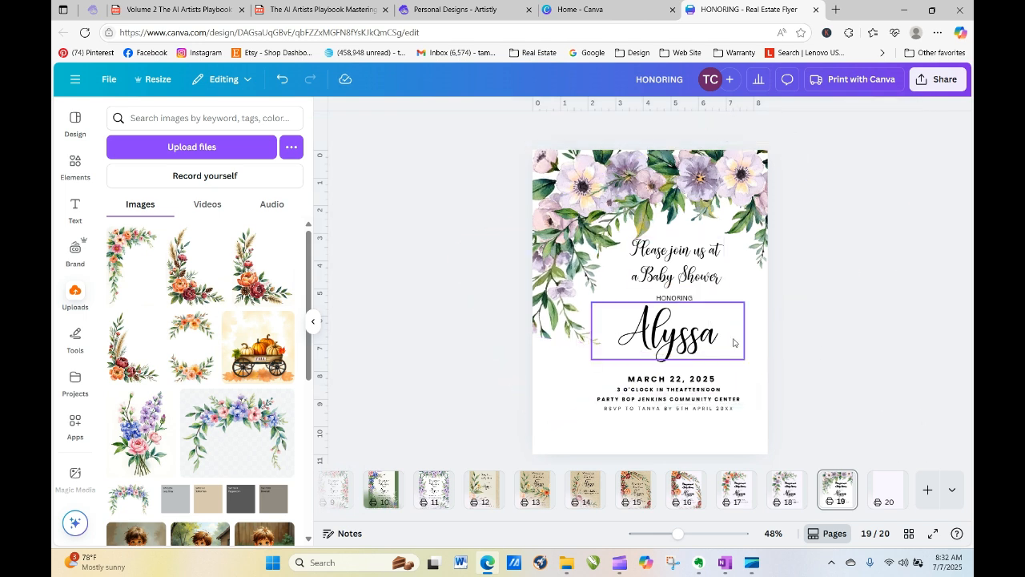
Step: Move the "Please join us at a Baby Shower" text down and left, and lower the HONORING line and honoree's name slightly
left_click_drag(705, 270, 696, 278)
left_click(813, 315)
left_click_drag(690, 330, 690, 303)
left_click(687, 299)
left_click(847, 201)
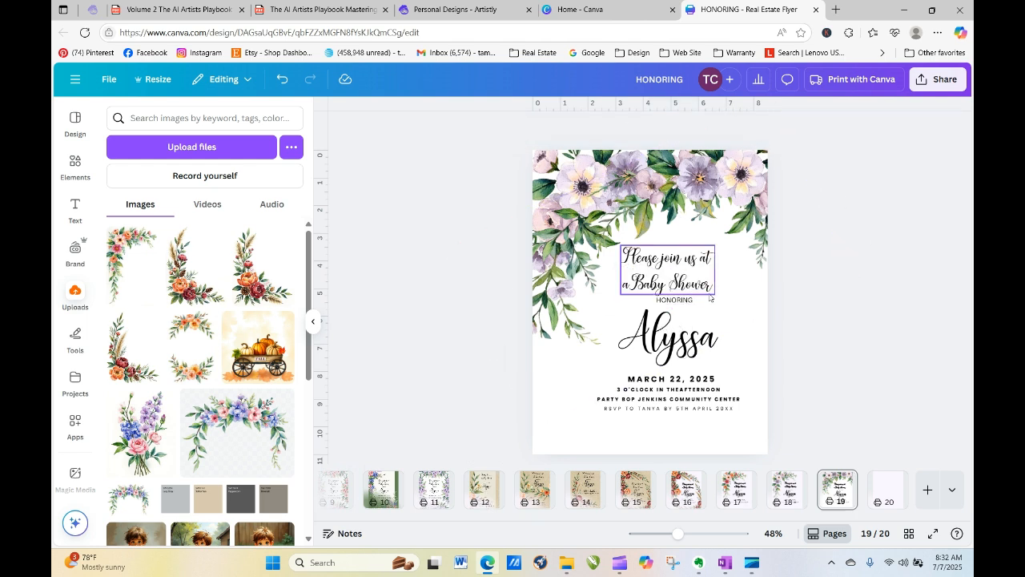
Step: Duplicate page 19 and place a copy of the upper-right floral in the new page's lower-right corner
left_click(839, 482)
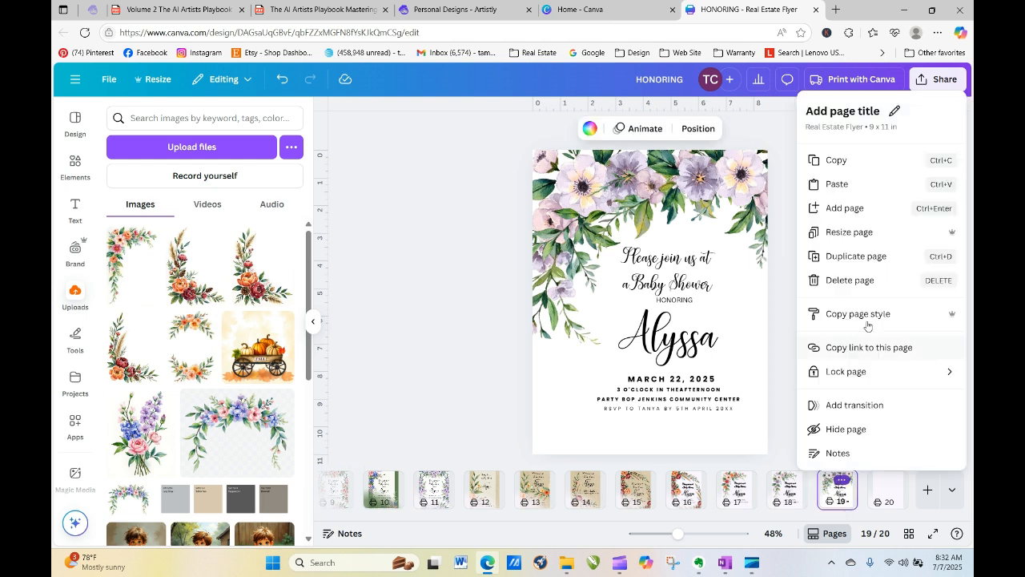
left_click(865, 256)
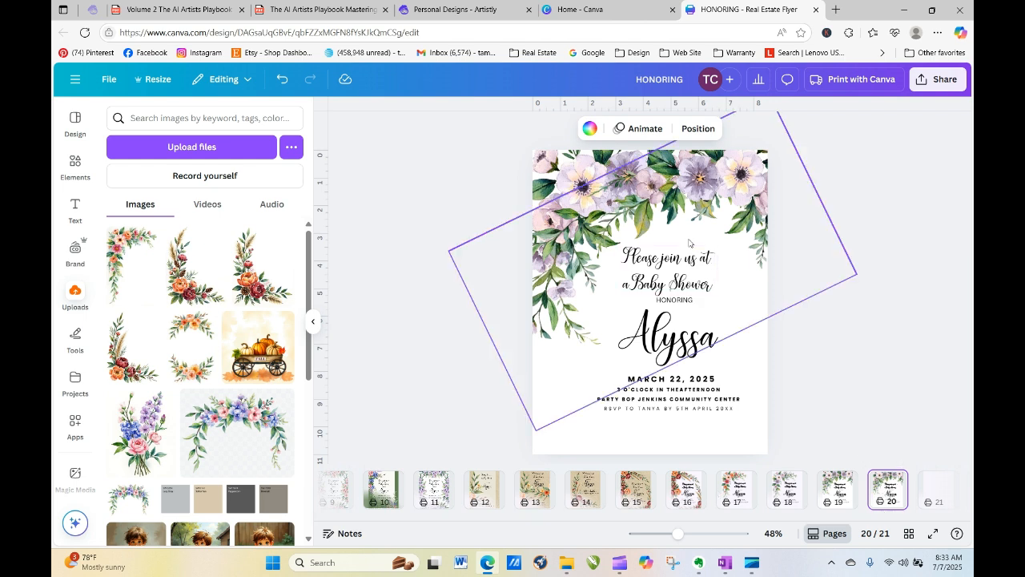
left_click(696, 192)
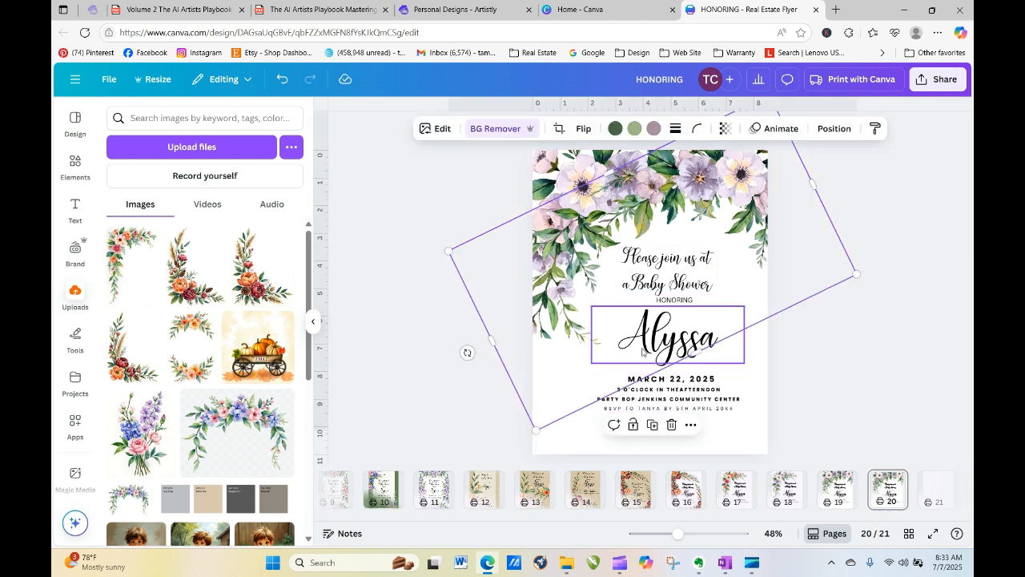
left_click(652, 425)
left_click_drag(730, 198, 865, 402)
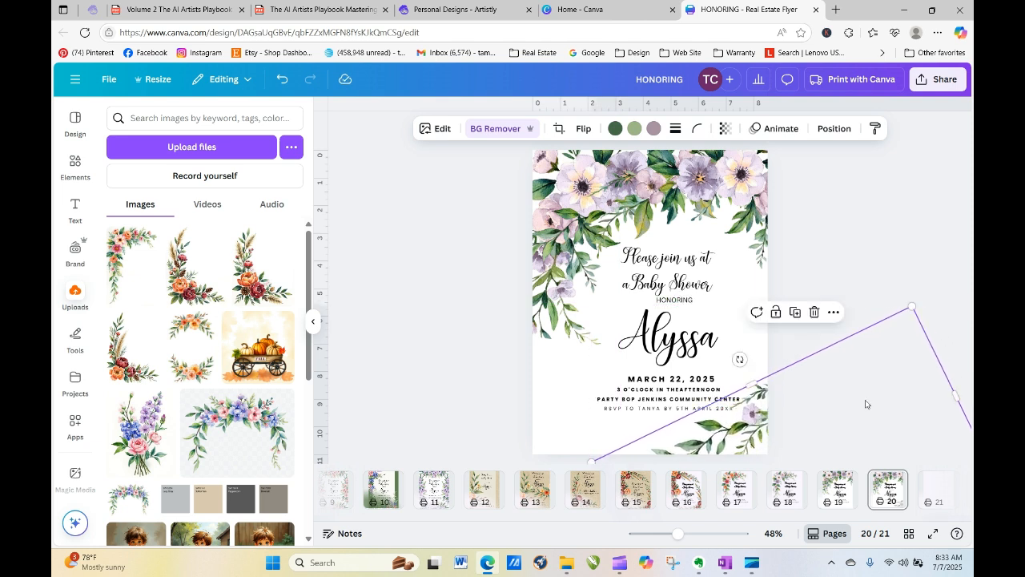
Step: Shrink the lower-right floral copy and nudge it outward so only a small leafy sprig shows in the corner
left_click(917, 257)
left_click_drag(753, 432, 755, 437)
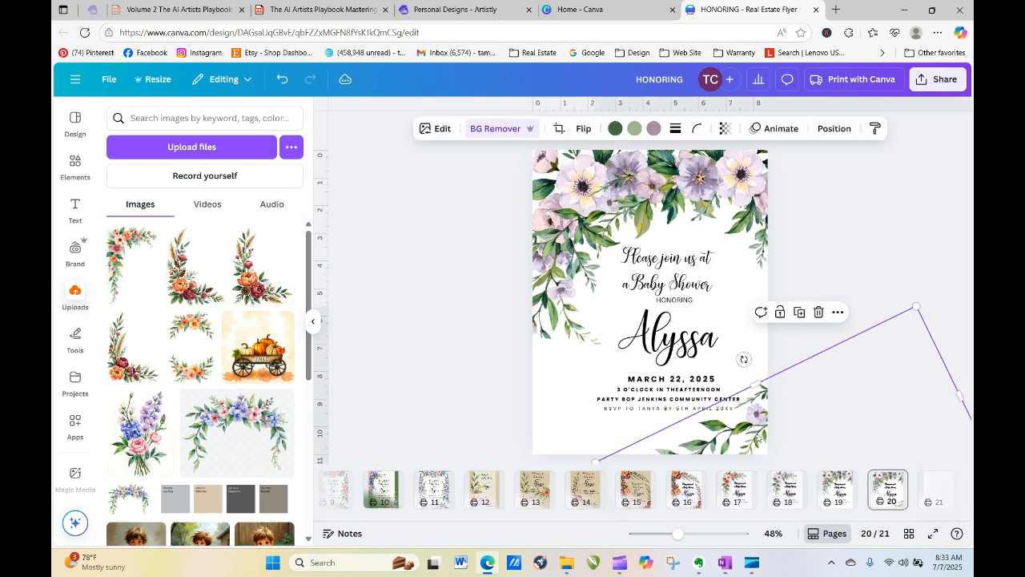
left_click_drag(917, 311, 893, 354)
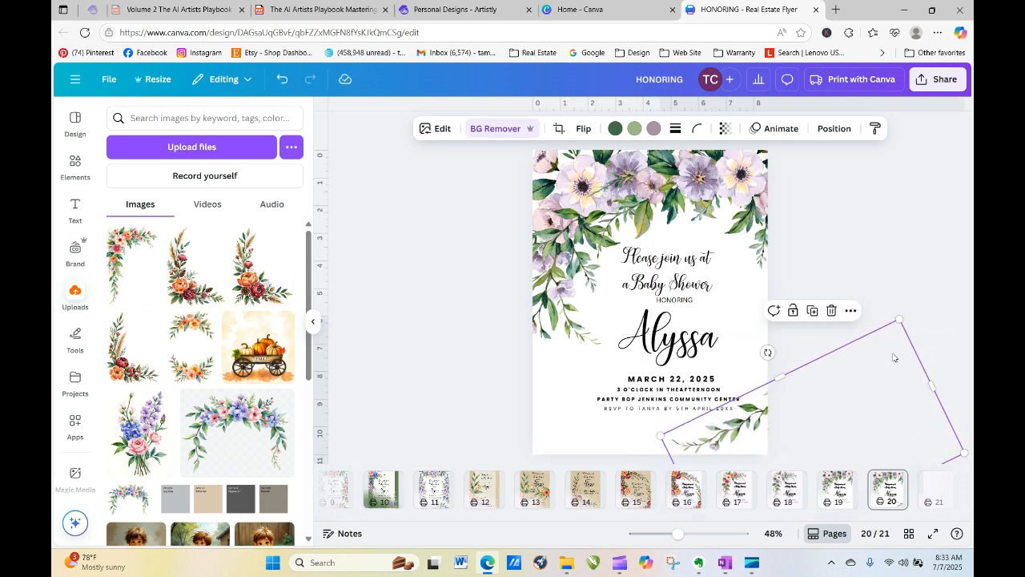
key("Escape")
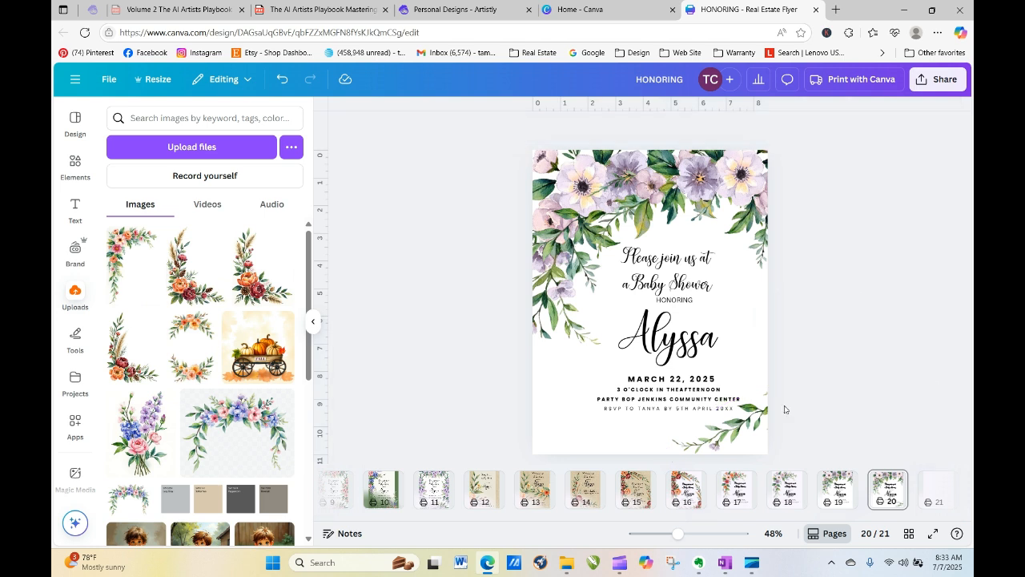
left_click(745, 439)
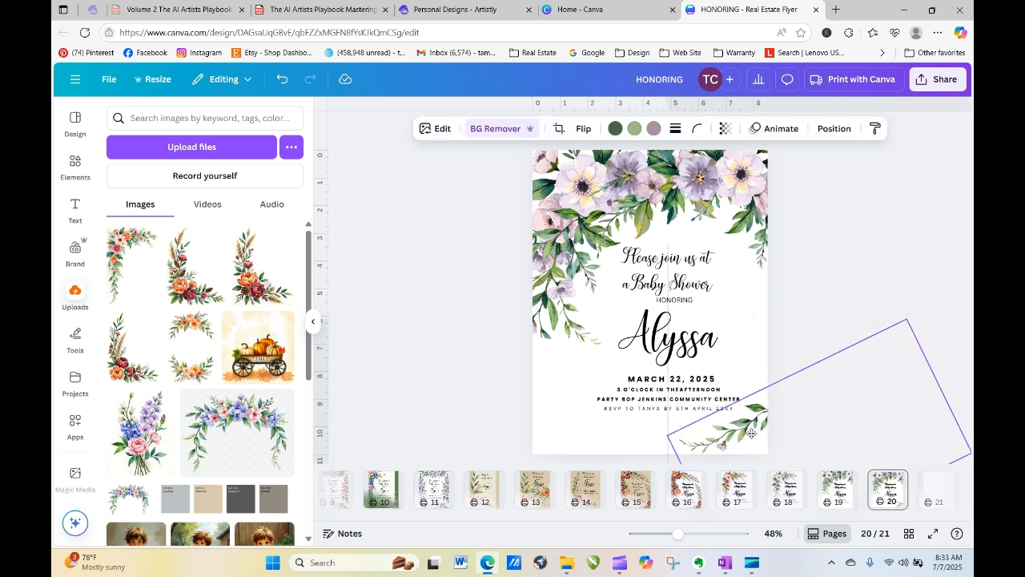
left_click(790, 282)
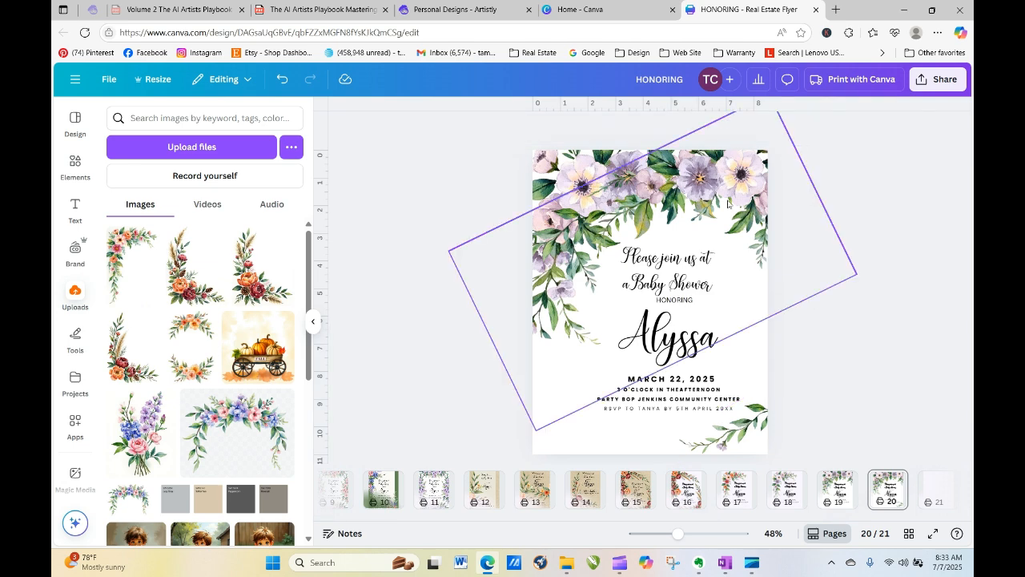
Step: Duplicate the lower-right floral, place the copy in the page's lower-left corner, and enlarge it so its blooms show at the edge
left_click(809, 425)
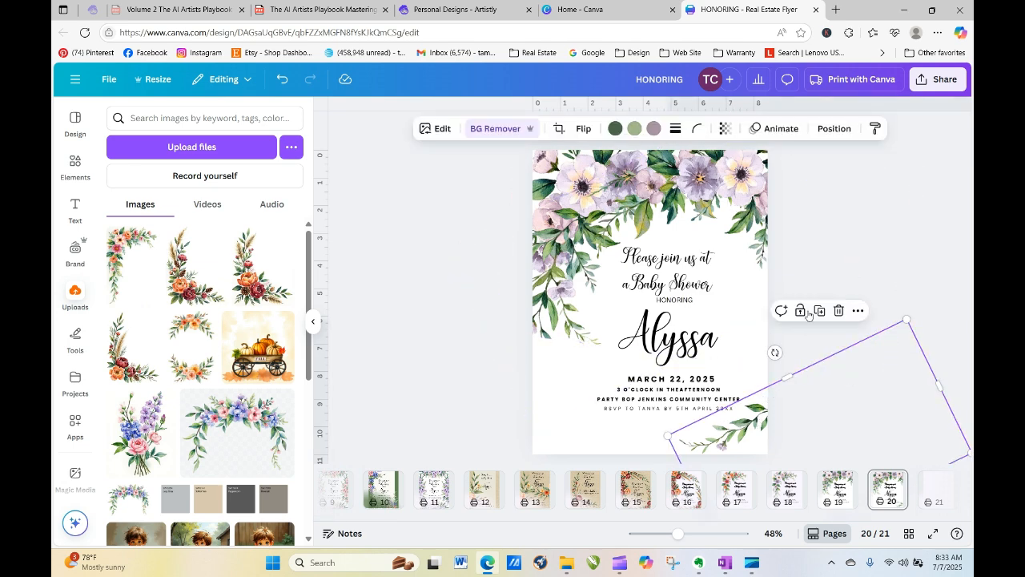
left_click_drag(827, 439, 538, 433)
mouse_move(568, 371)
left_mouse_down()
mouse_move(576, 357)
mouse_move(567, 352)
left_mouse_up()
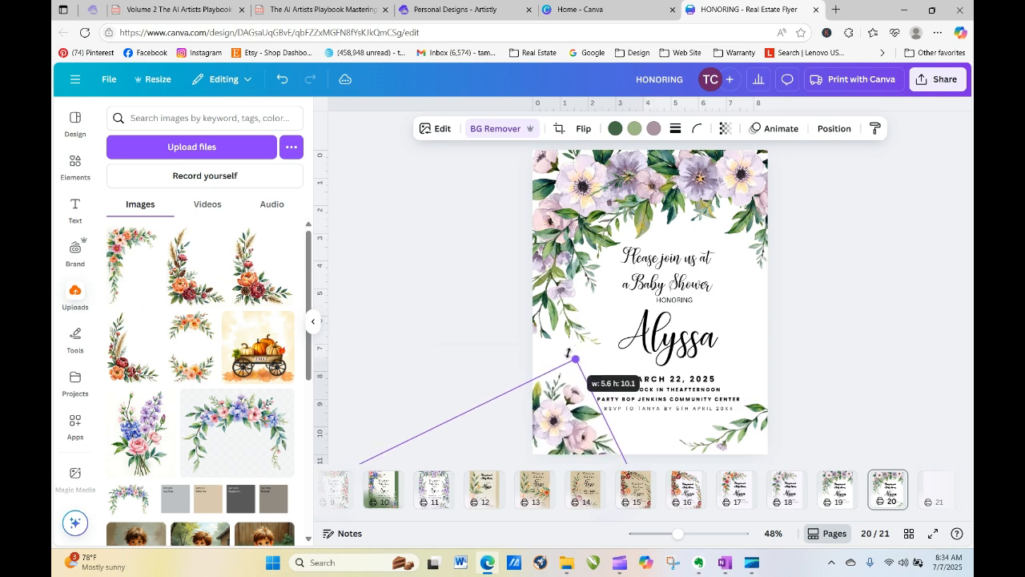
left_click_drag(559, 428, 539, 384)
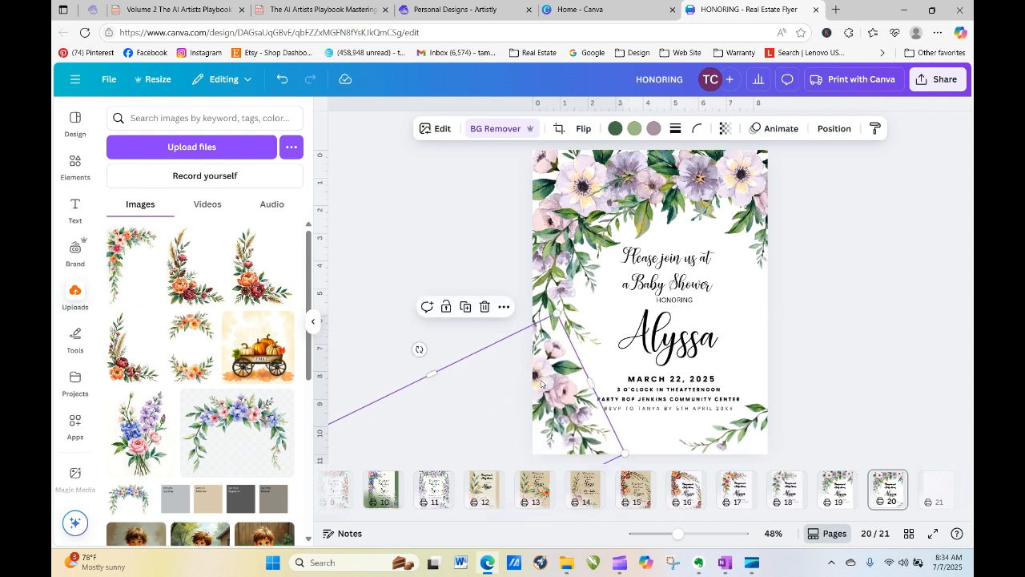
left_click(852, 322)
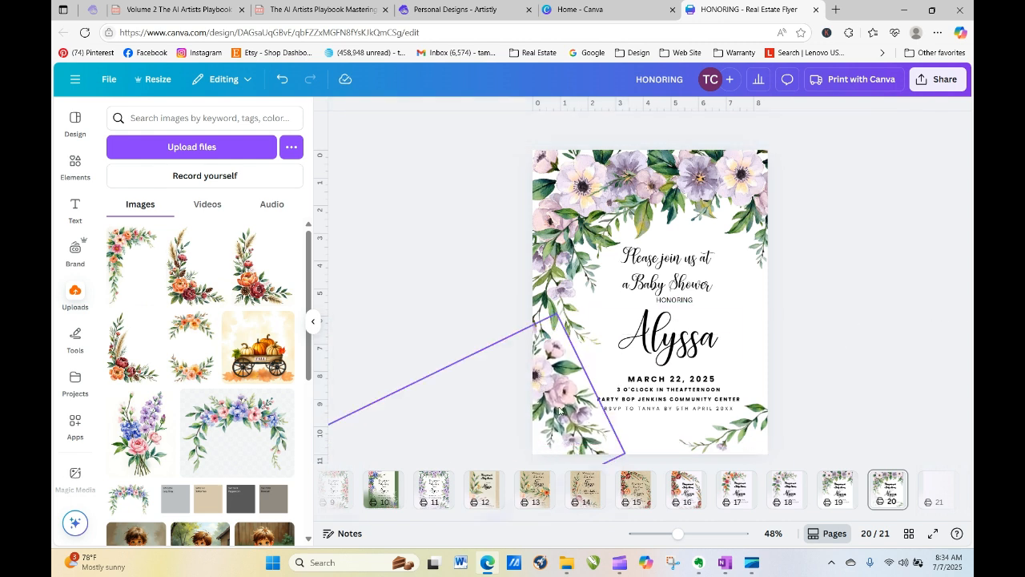
Step: Move the lower-left floral up to meet the upper vines and enlarge it slightly so it trails down the left edge
left_click(546, 368)
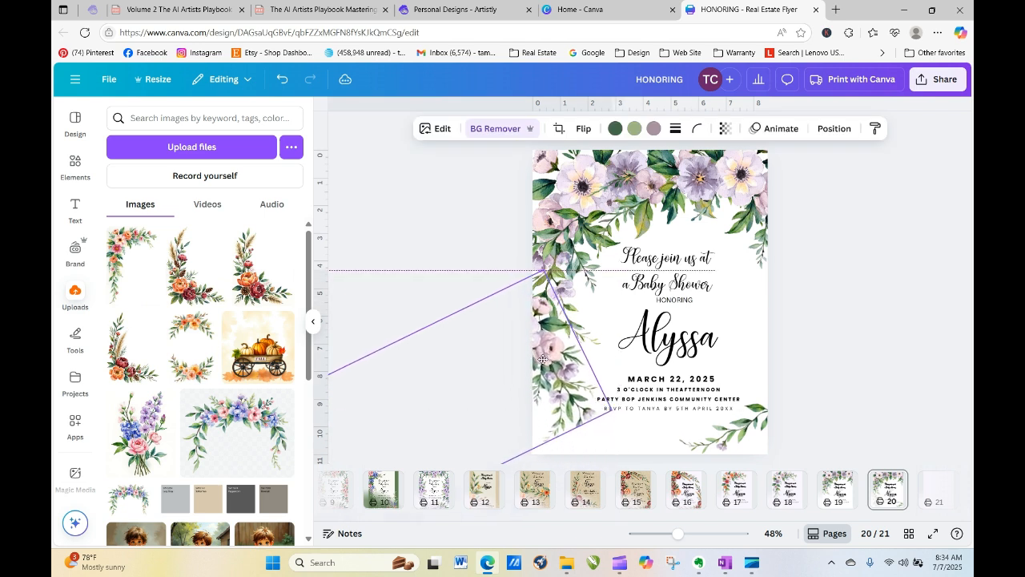
left_click_drag(614, 417, 532, 489)
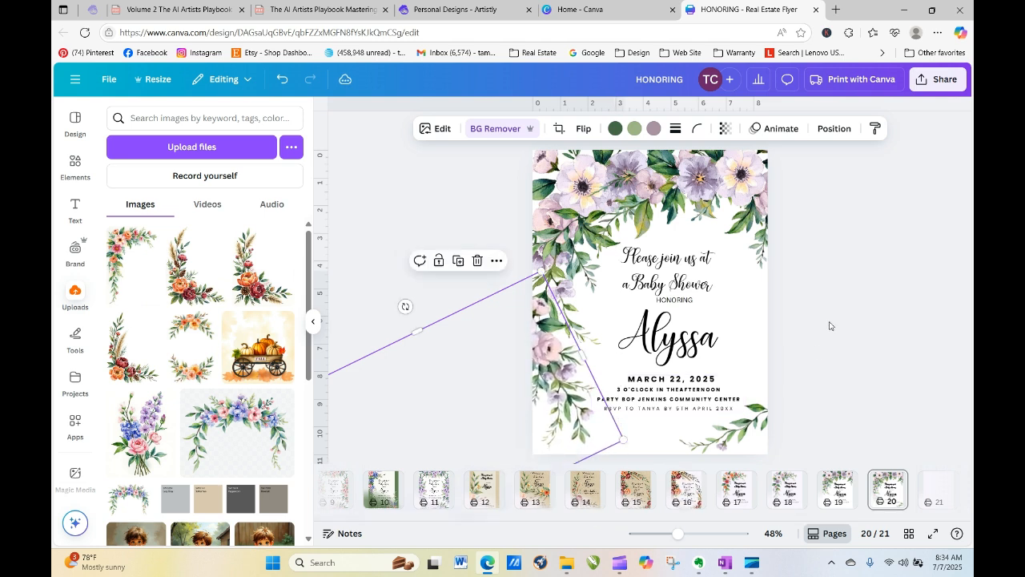
left_click(835, 331)
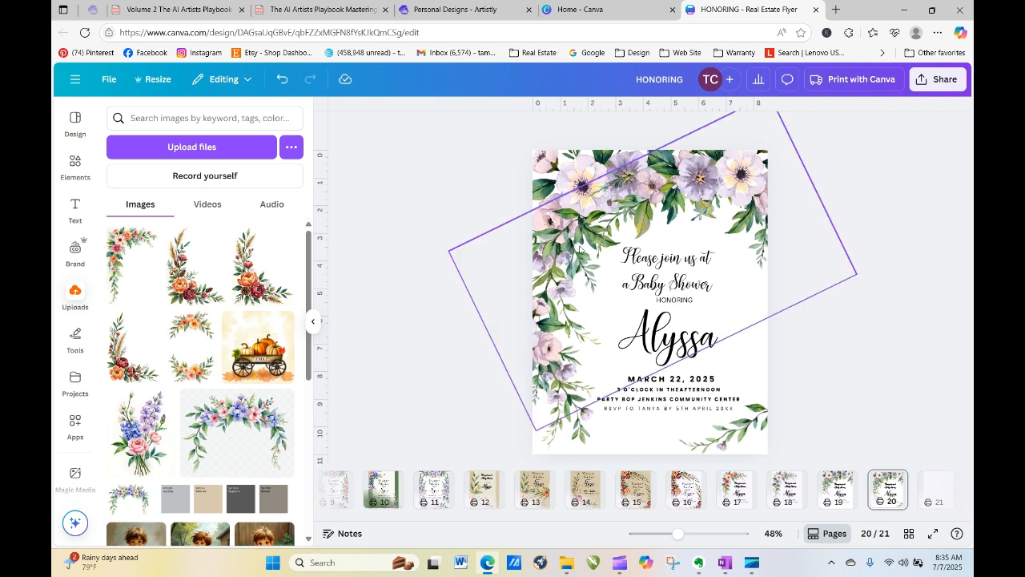
Step: Duplicate page 20 and group all the florals on the new page
left_click(892, 480)
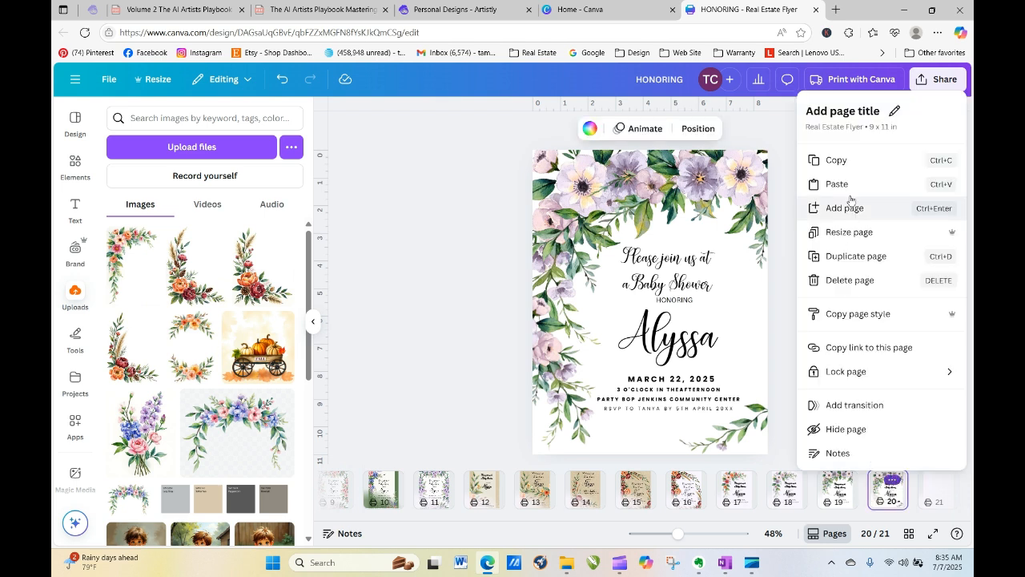
left_click(845, 257)
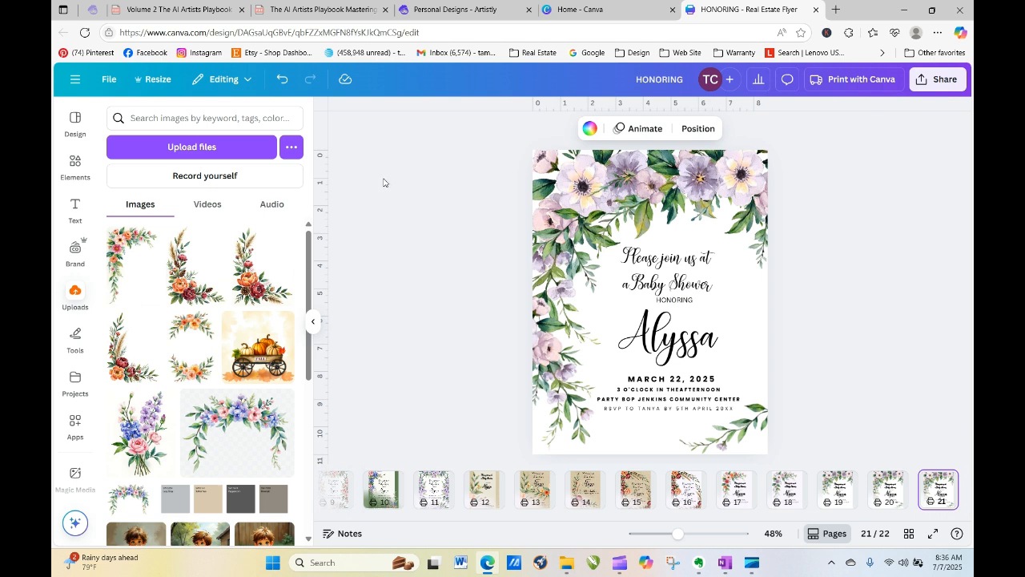
left_click(563, 176)
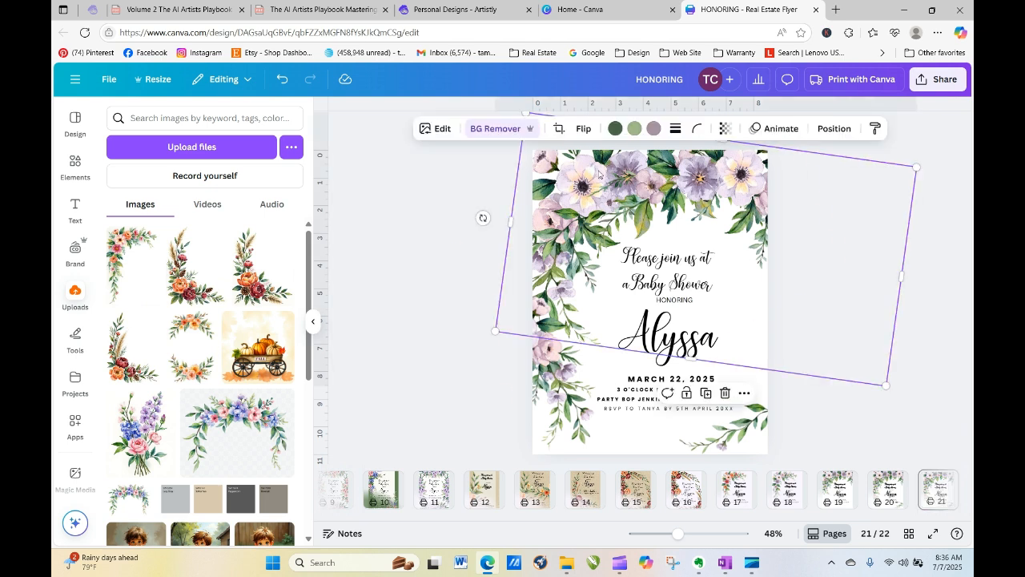
left_click(662, 176)
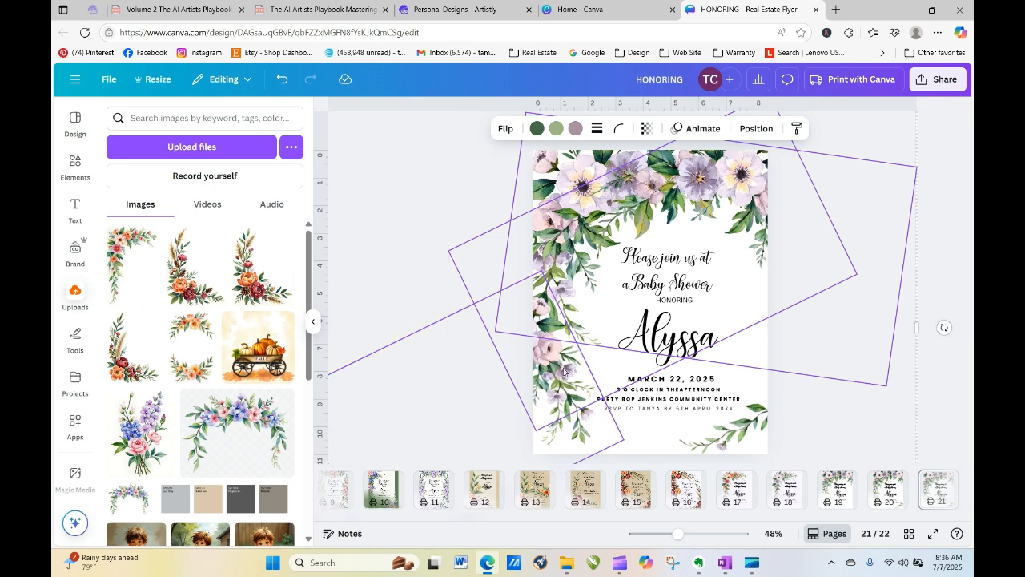
right_click(743, 416)
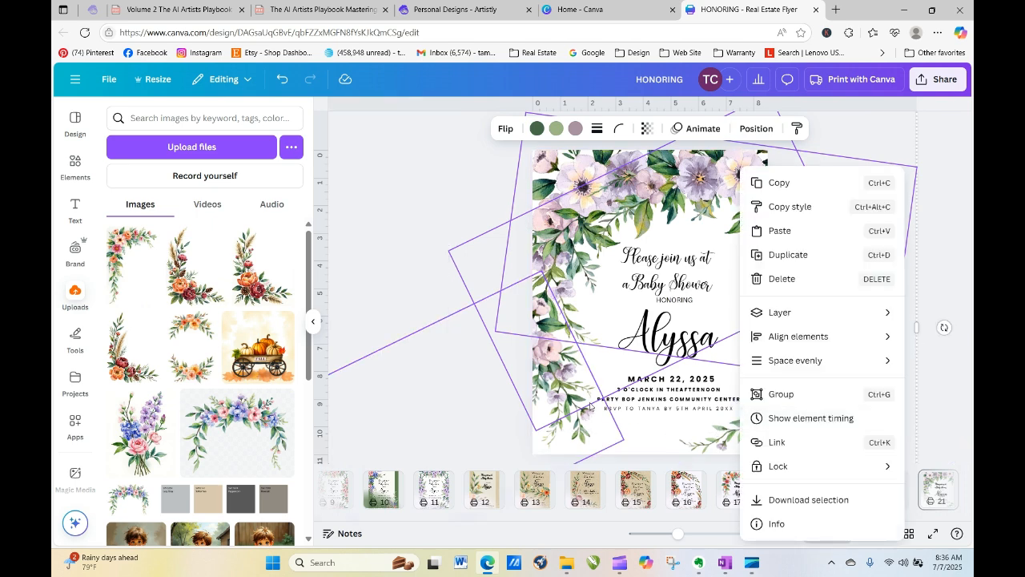
left_click(708, 449)
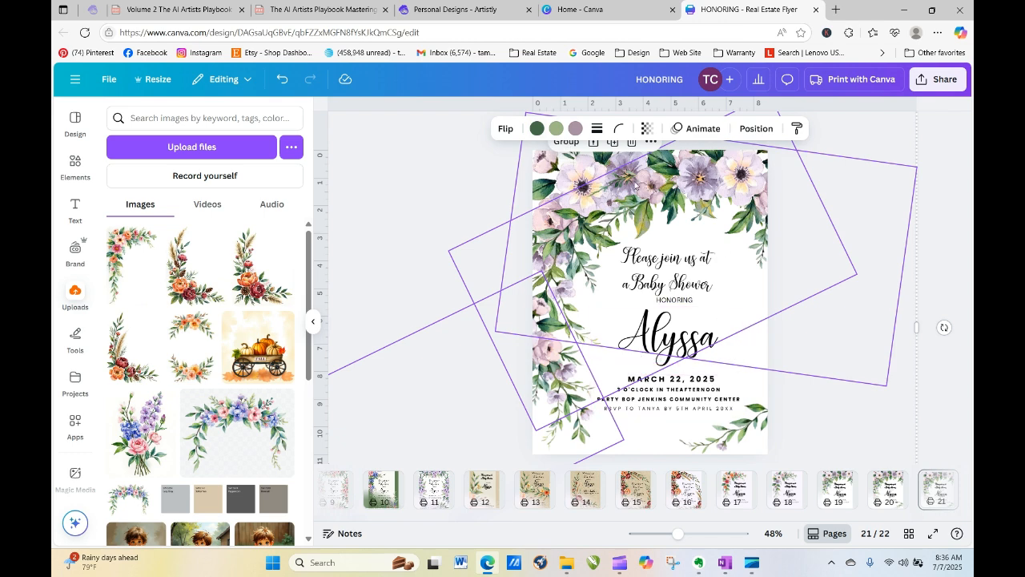
left_click(566, 142)
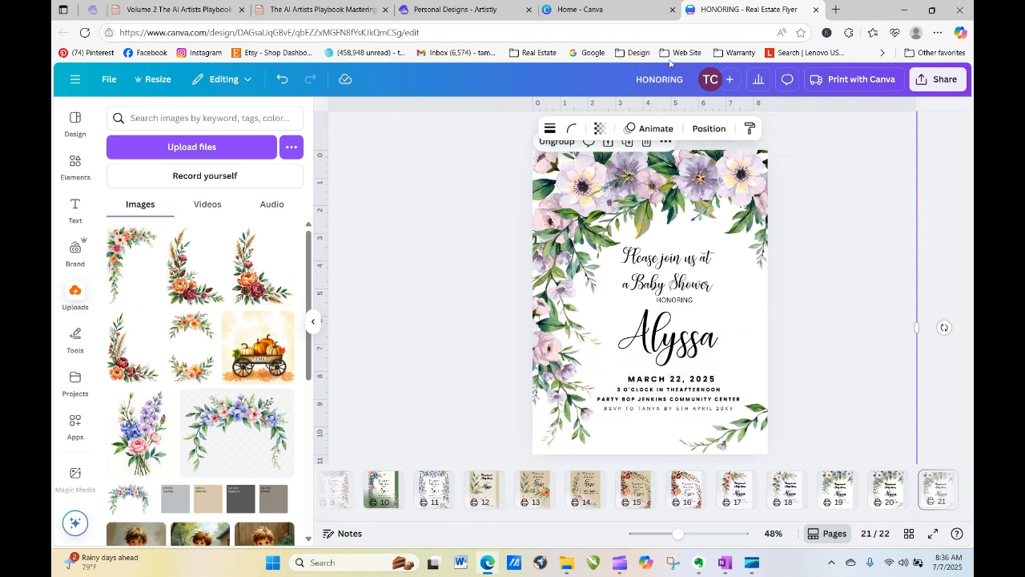
left_click(787, 168)
Step: Recolor the mauve blooms in the grouped florals on page 21 to the light peach document color
left_click(673, 177)
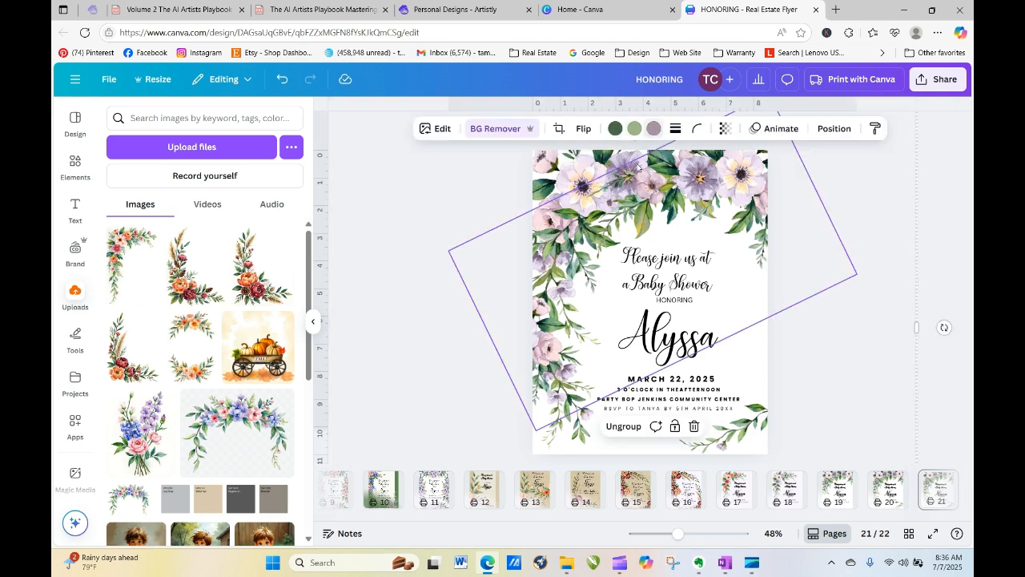
left_click(653, 129)
left_click(255, 283)
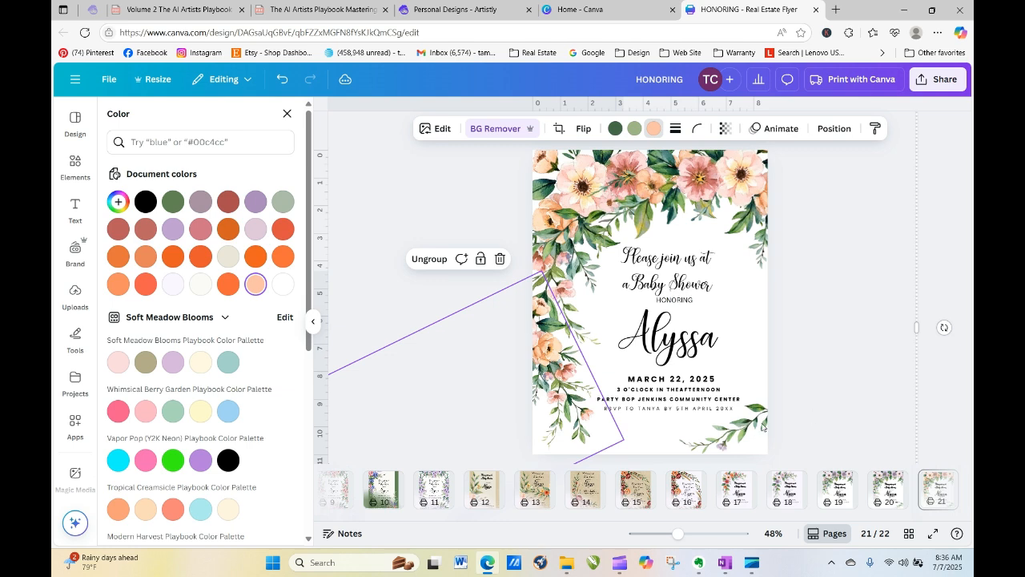
left_click(739, 439)
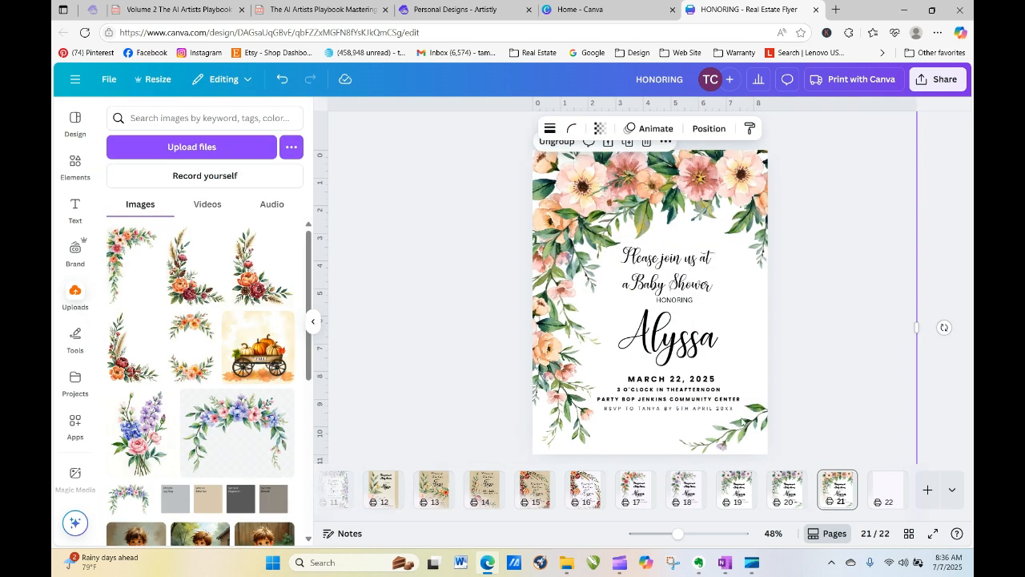
left_click(438, 244)
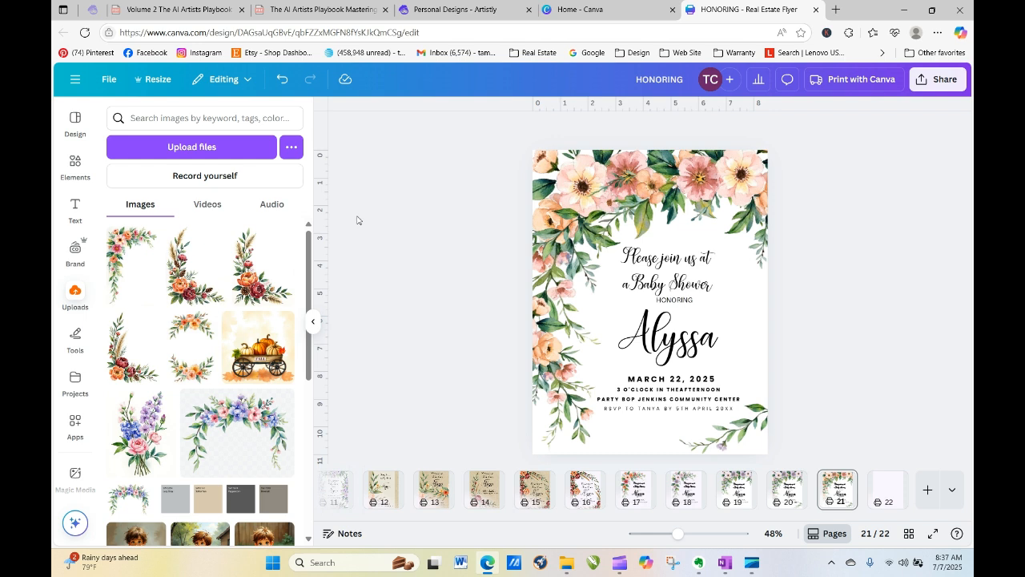
Step: Search the projects for "bear", limit the results to folders, and open the Bears in Diapers folder
left_click(75, 164)
left_click(75, 382)
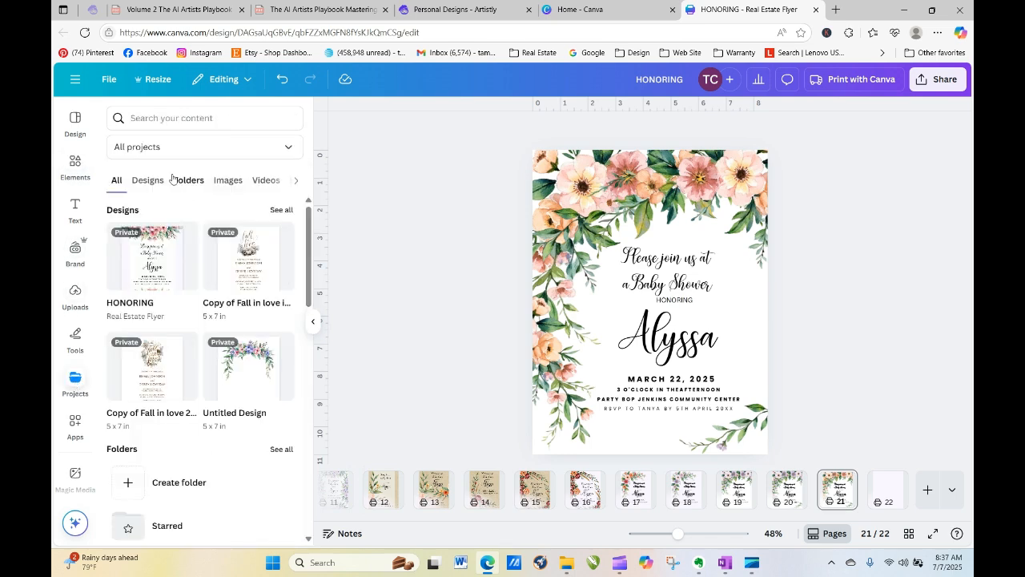
left_click(182, 180)
left_click(195, 117)
type("bear")
key("Return")
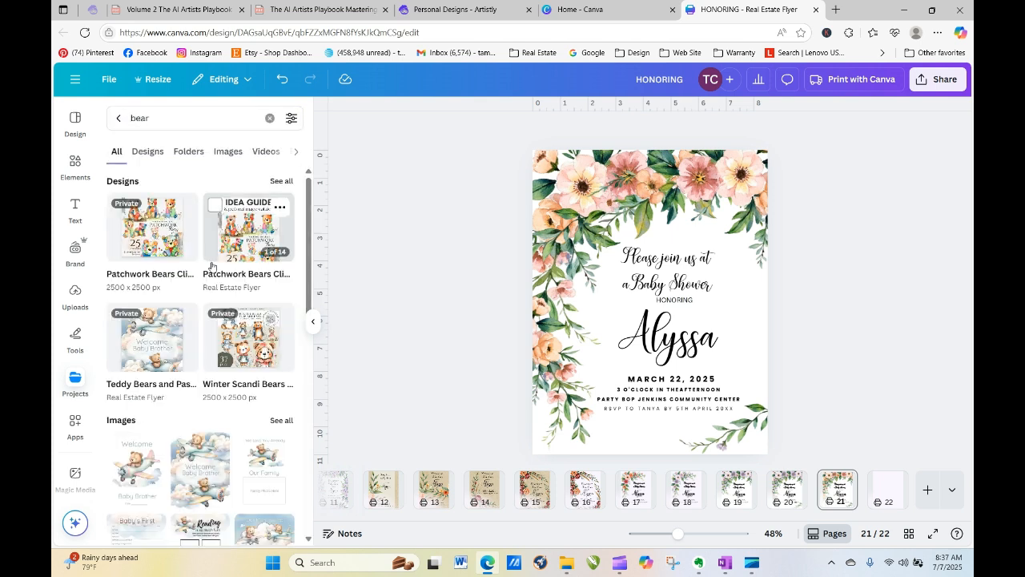
left_click_drag(310, 282, 352, 259)
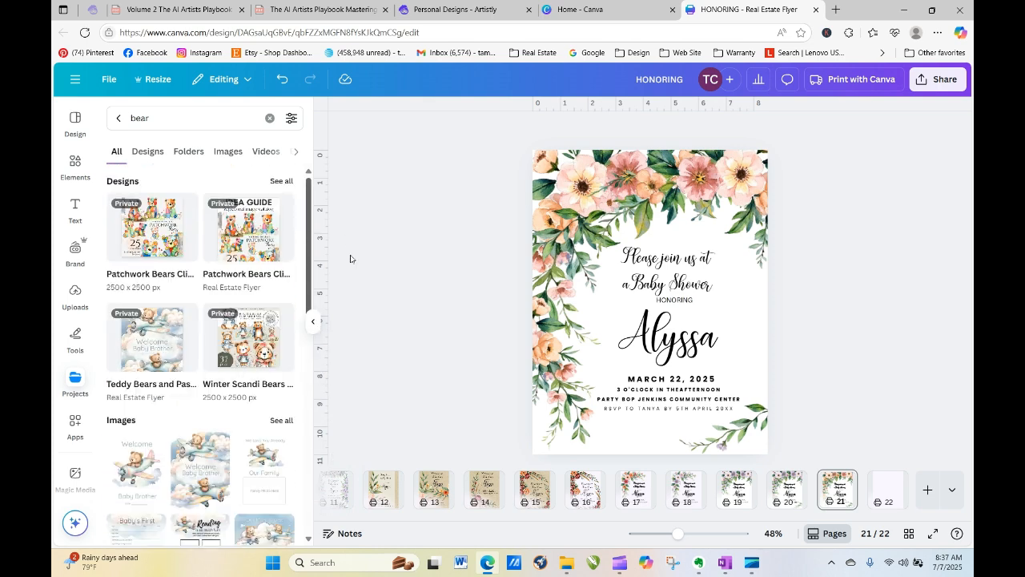
left_click(189, 152)
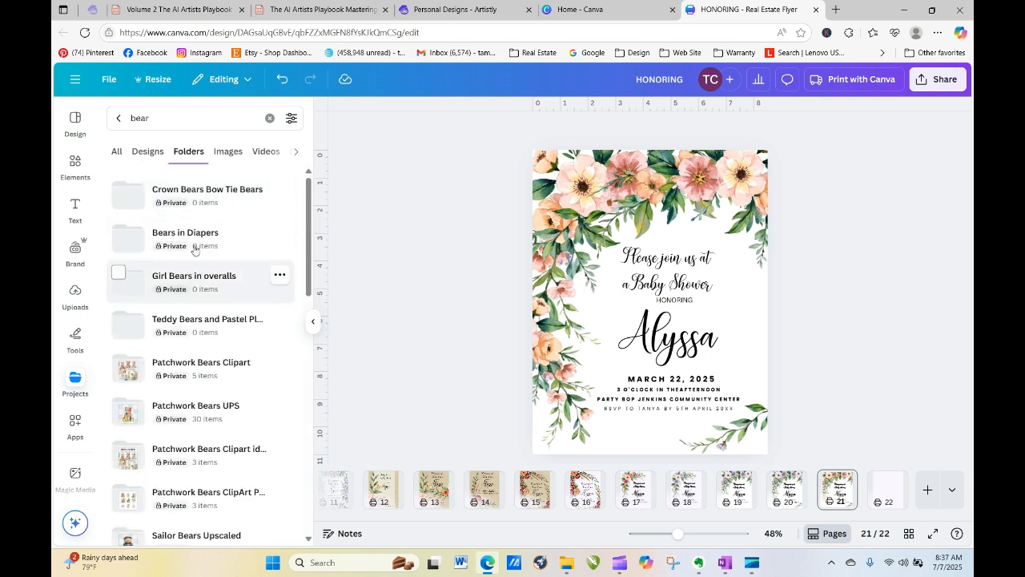
left_click(189, 238)
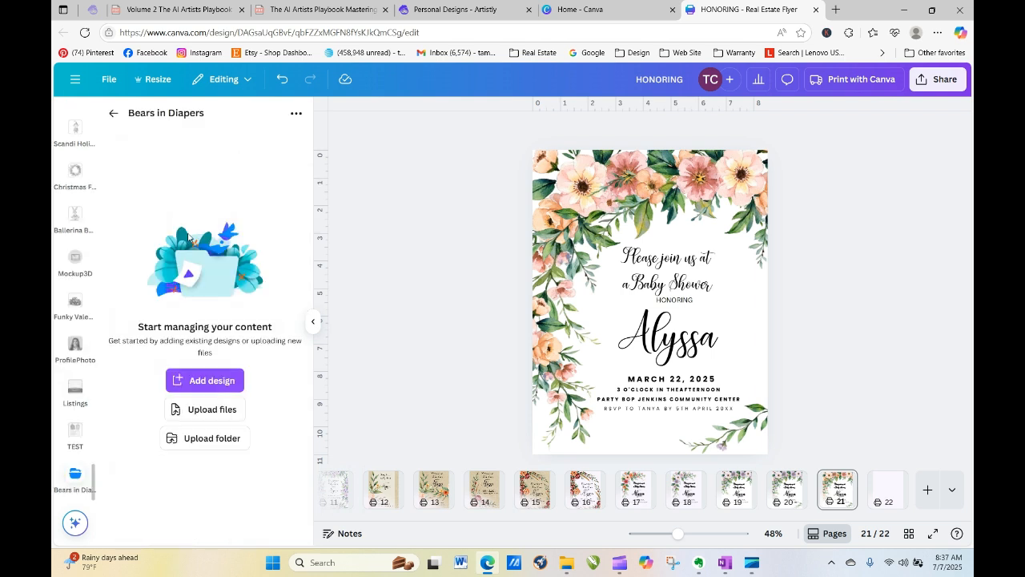
Step: Go up to the Feb Projects folder, check Crown Bears Bow Tie Bears, and look through the remaining subfolders
left_click(114, 106)
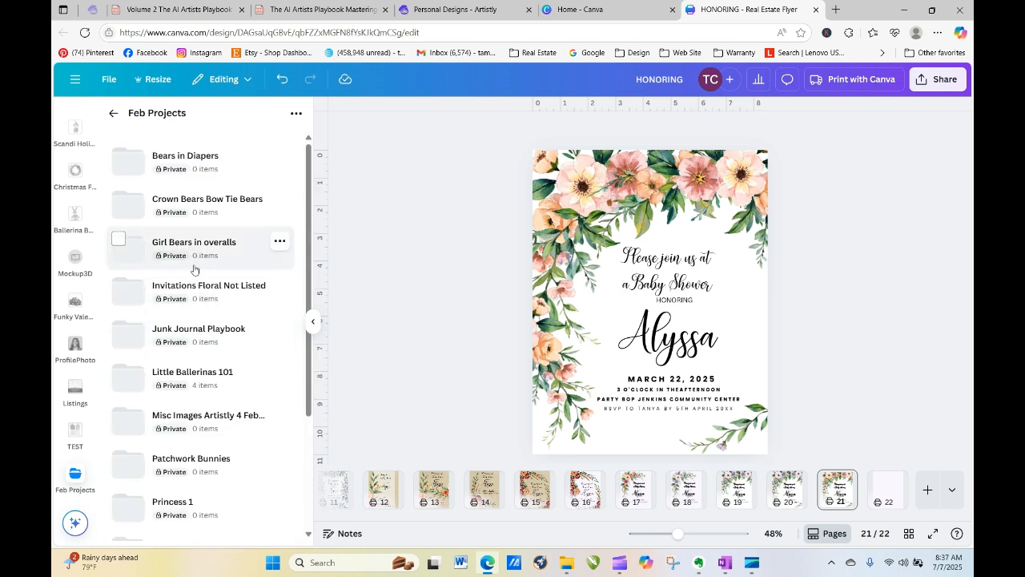
left_click(203, 205)
left_click(113, 113)
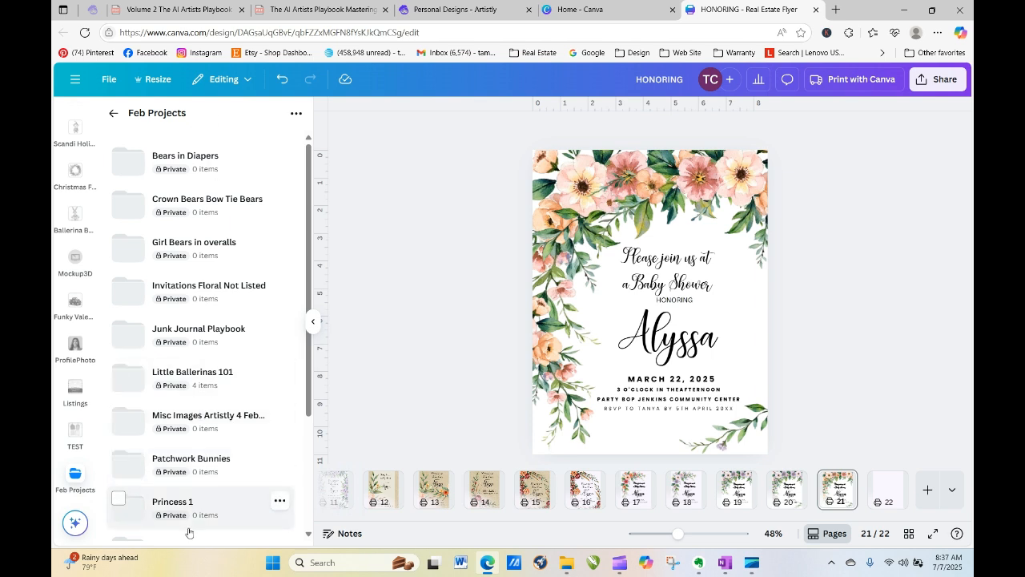
left_click_drag(305, 318, 305, 431)
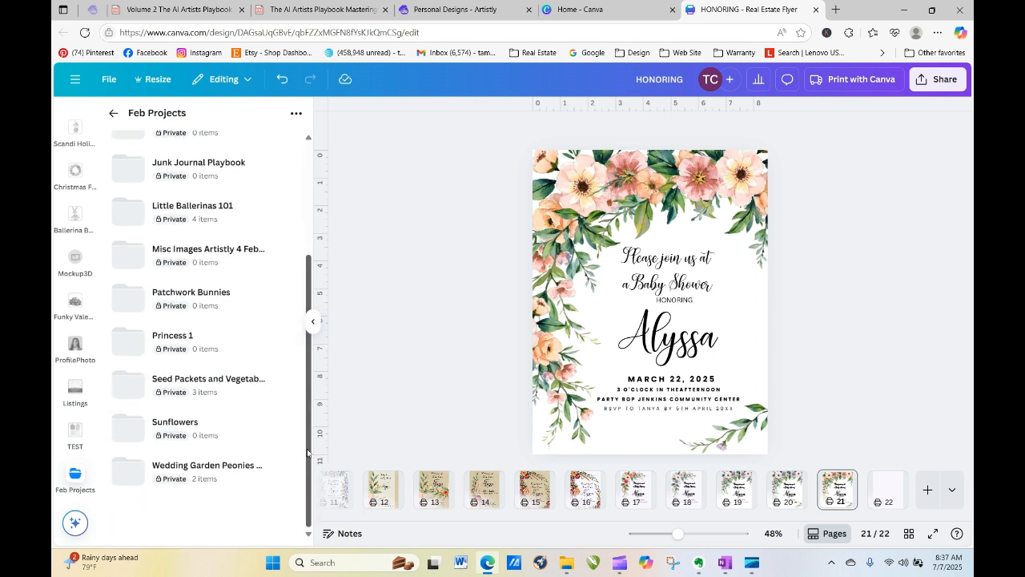
Step: Go up to the Downloads folder, list its subfolders, and check the Bunnies and Blooms Baby folder for artwork
left_click(113, 113)
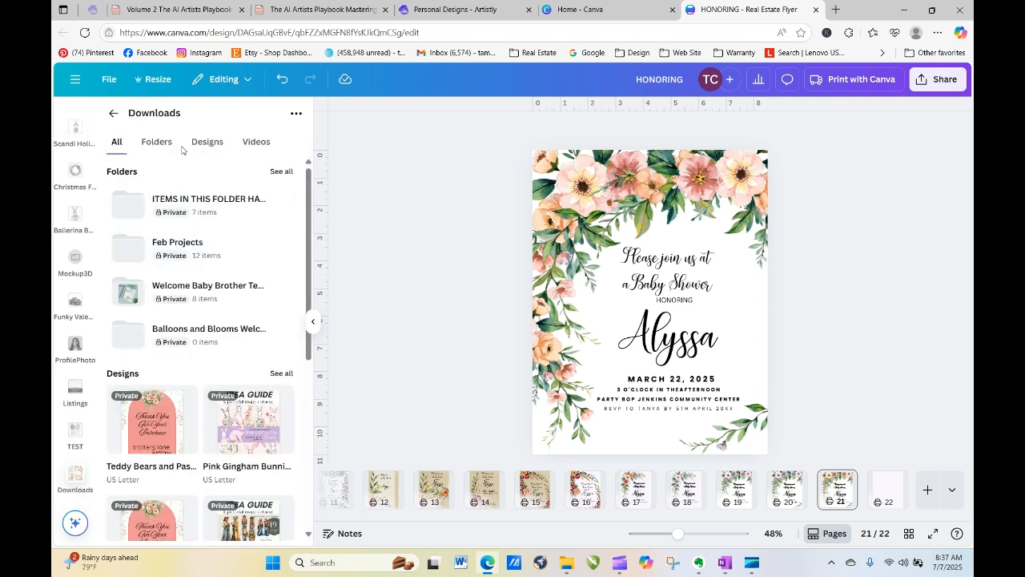
left_click(157, 142)
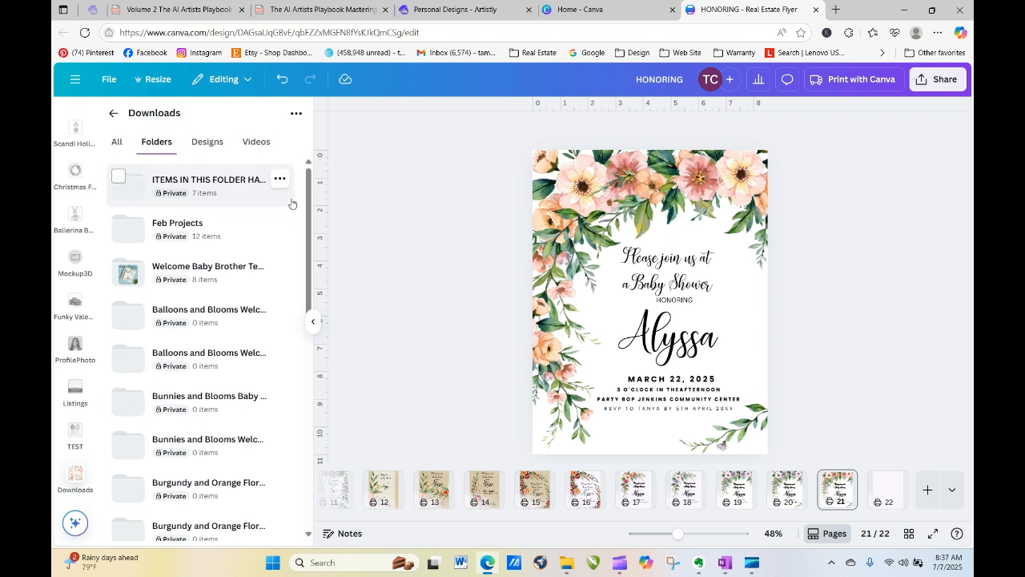
scroll(305, 254, "down", 1)
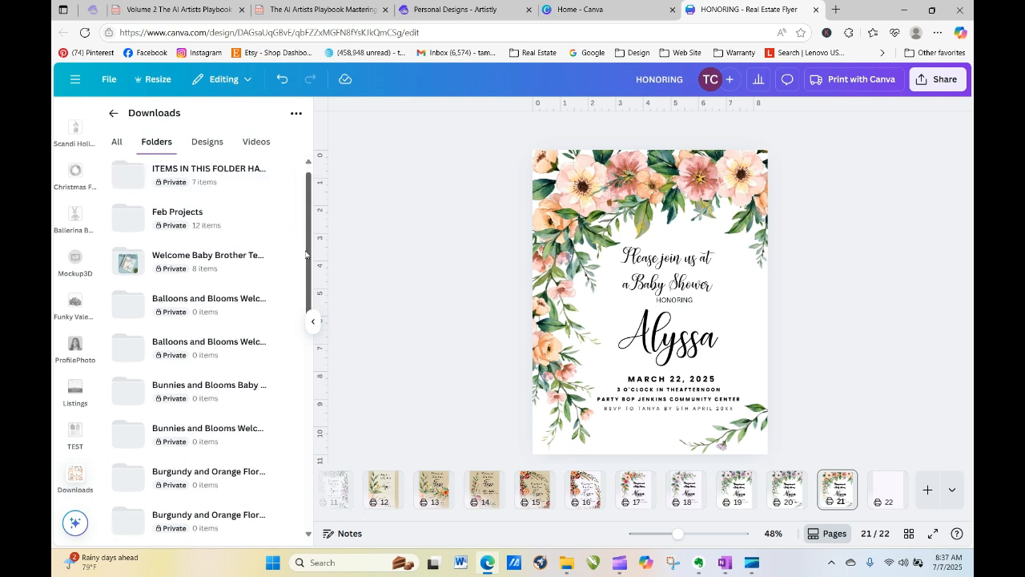
left_click(214, 390)
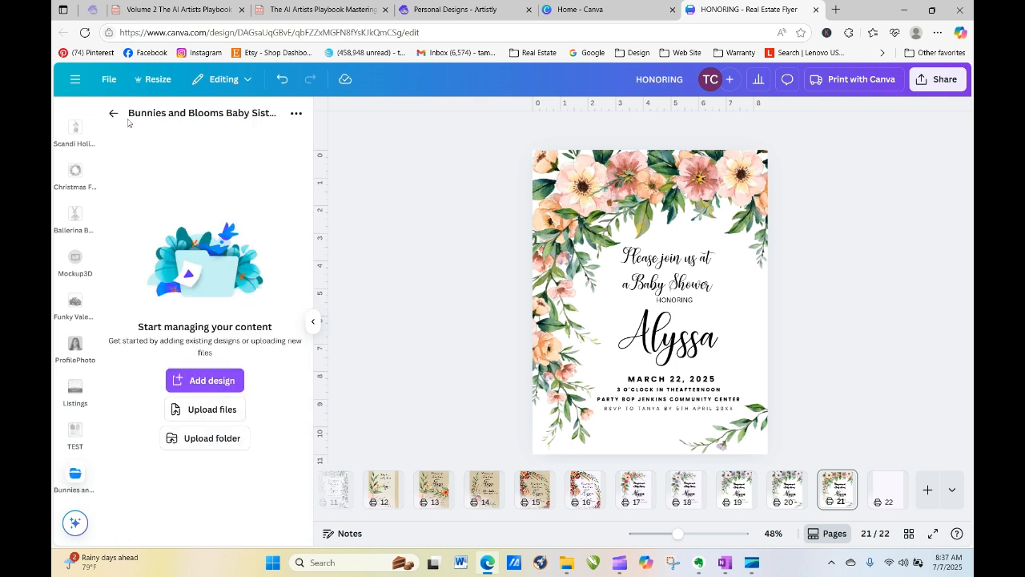
left_click(113, 112)
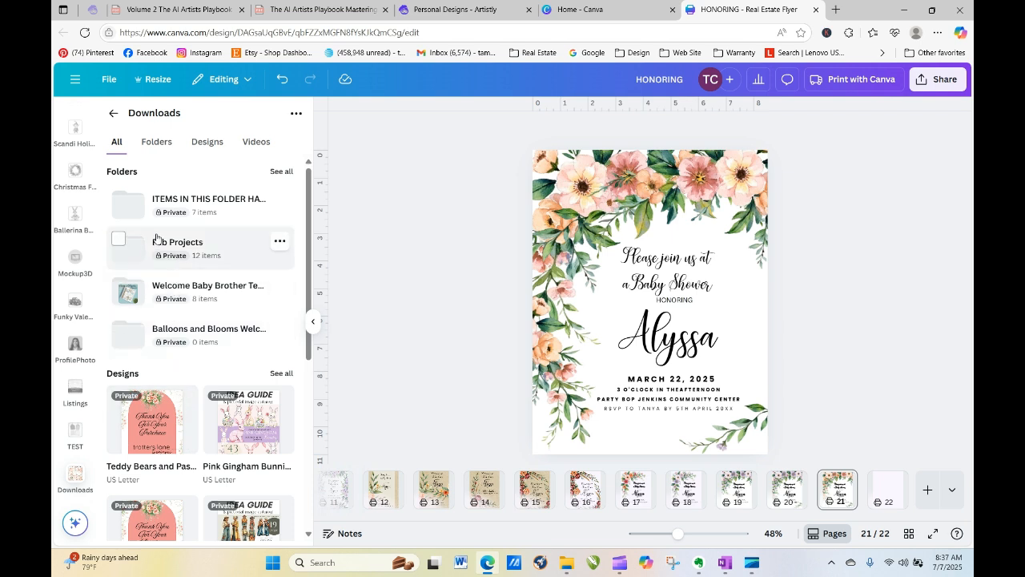
Step: Check the instavideoetsy.cspro folder inside the "ITEMS IN THIS FOLDER" folder of Downloads and return up to Pink Gingham Bunnies
left_click(171, 205)
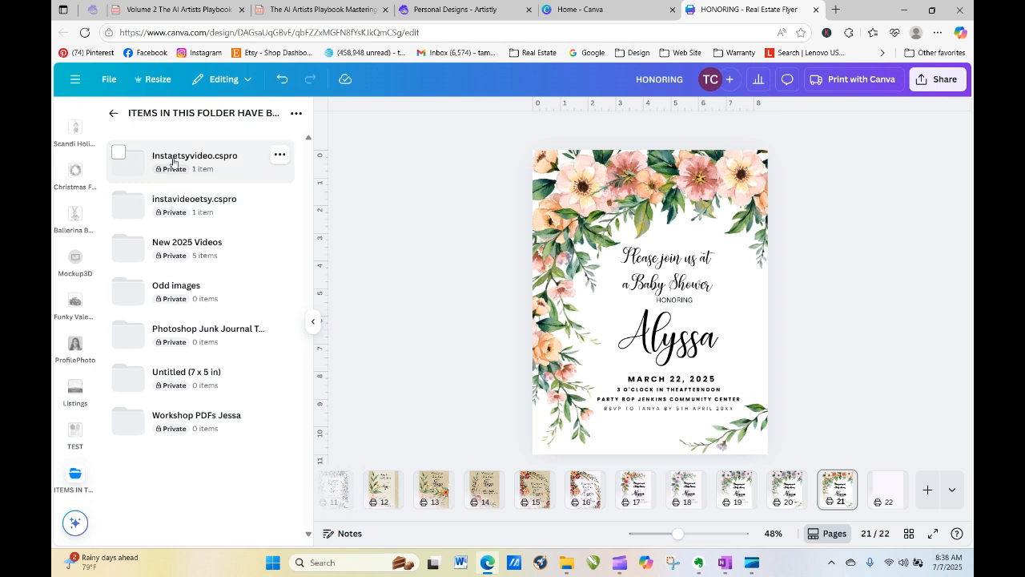
left_click(174, 205)
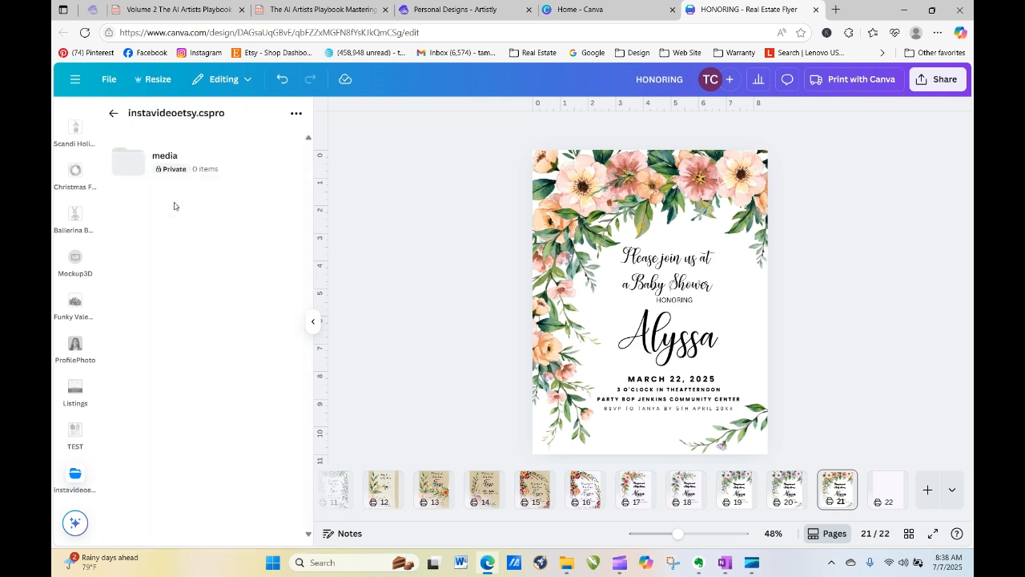
left_click(113, 114)
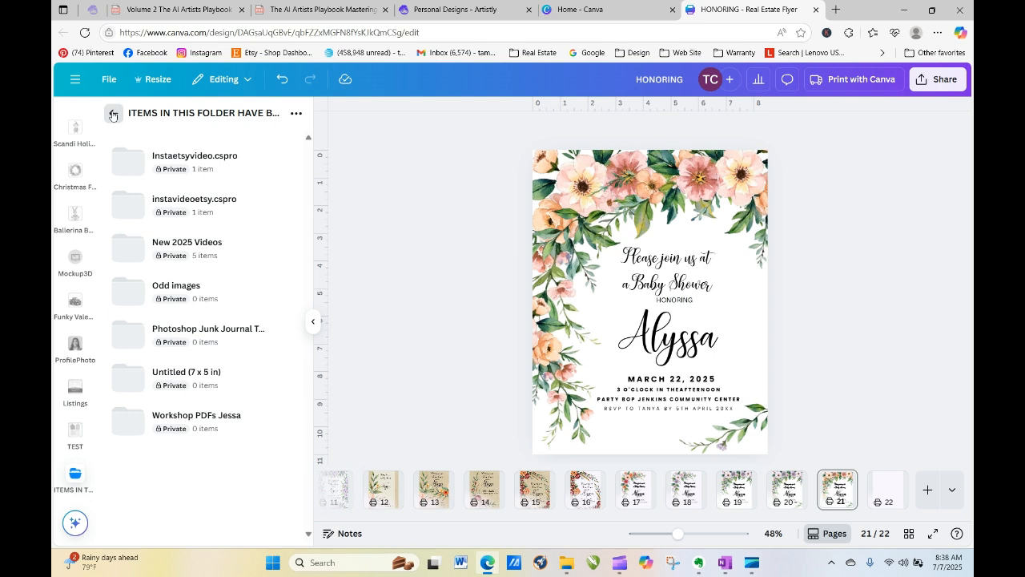
left_click(113, 115)
left_click(113, 117)
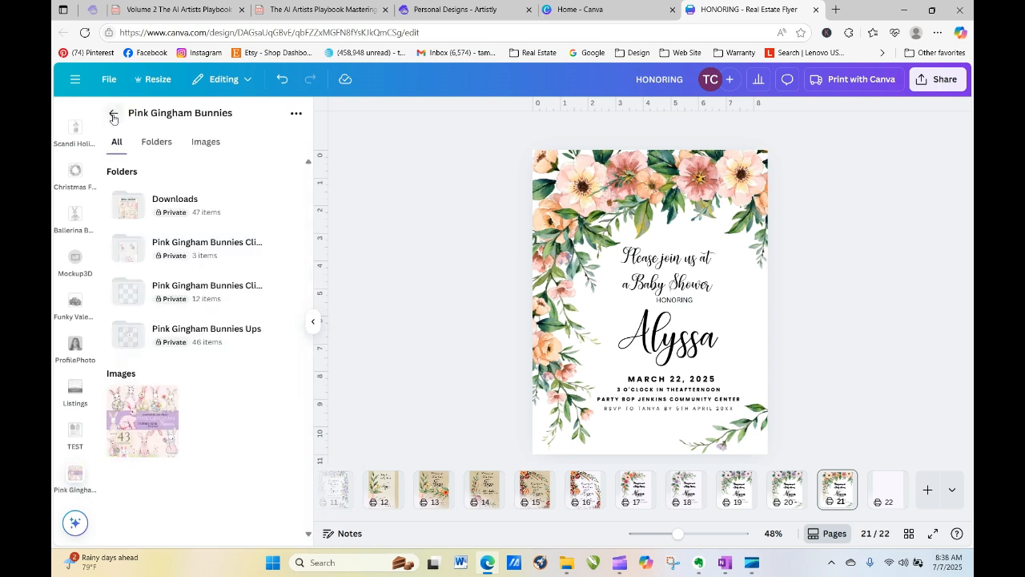
Step: Check the idea guide, ClipArt Pack and Patchwork Bears UPS subfolders of Patchwork Bears Clipart for bear artwork and return to the search results
left_click(113, 116)
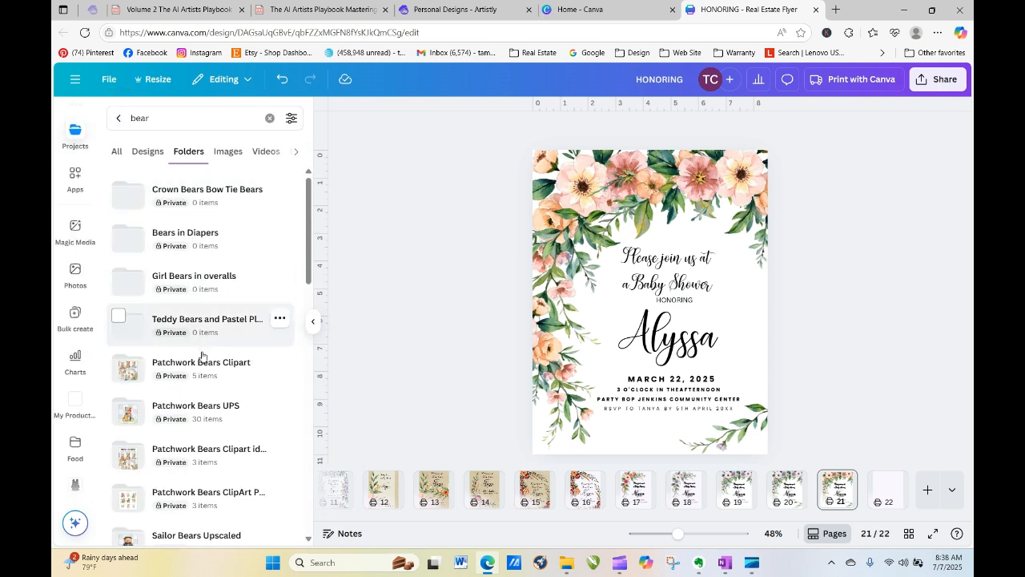
left_click(198, 362)
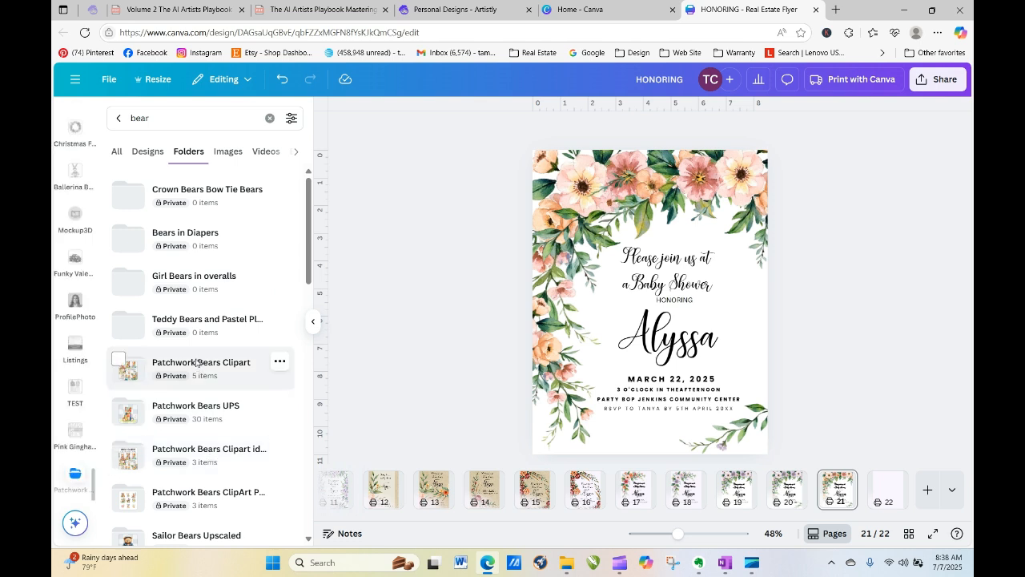
left_click(184, 211)
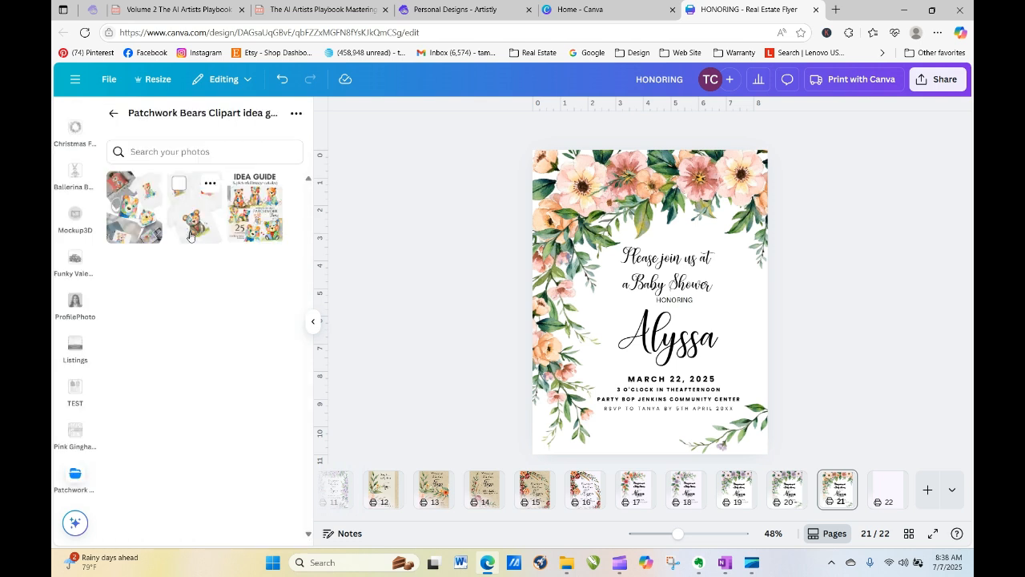
left_click(113, 113)
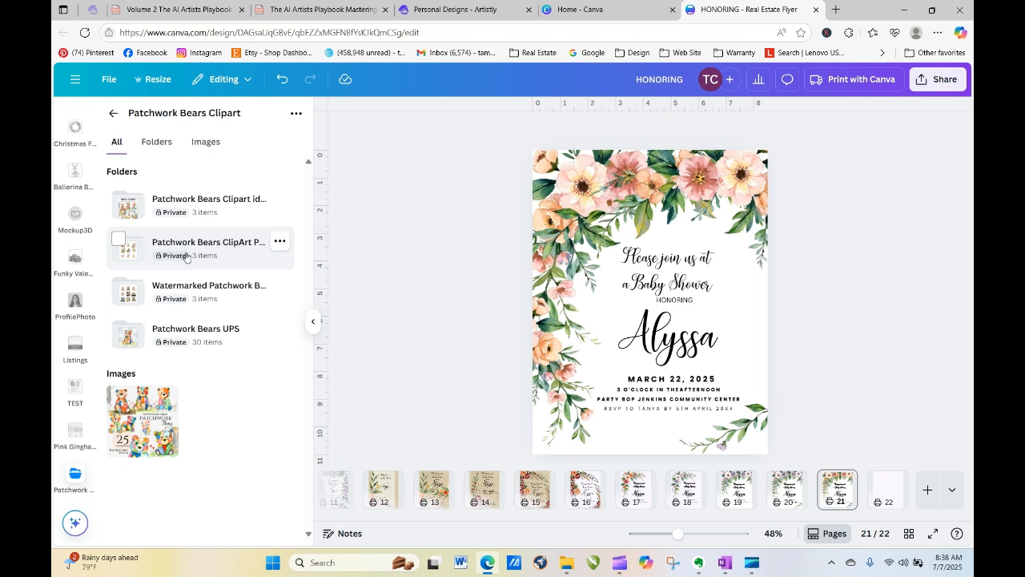
left_click(185, 255)
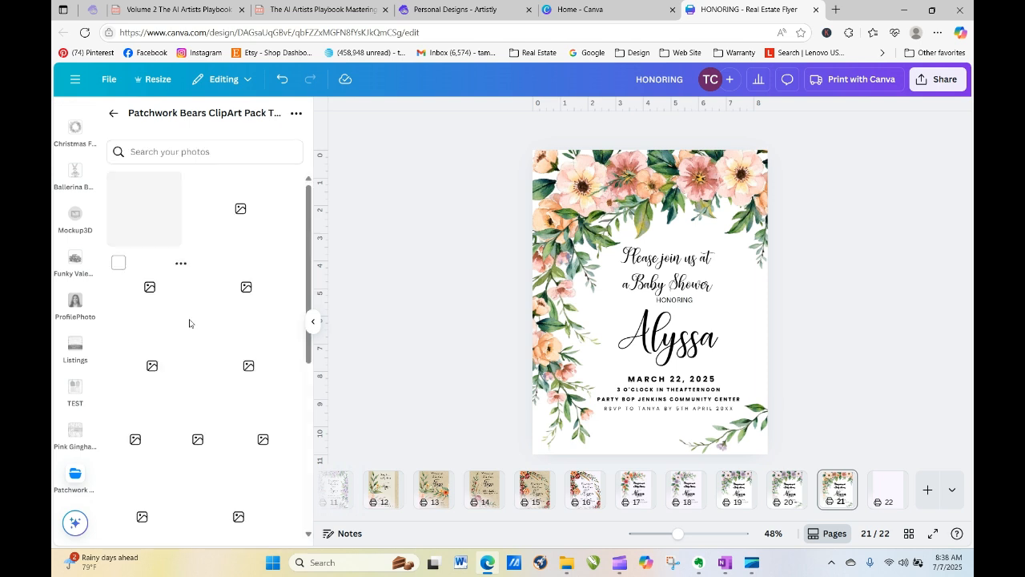
left_click(113, 113)
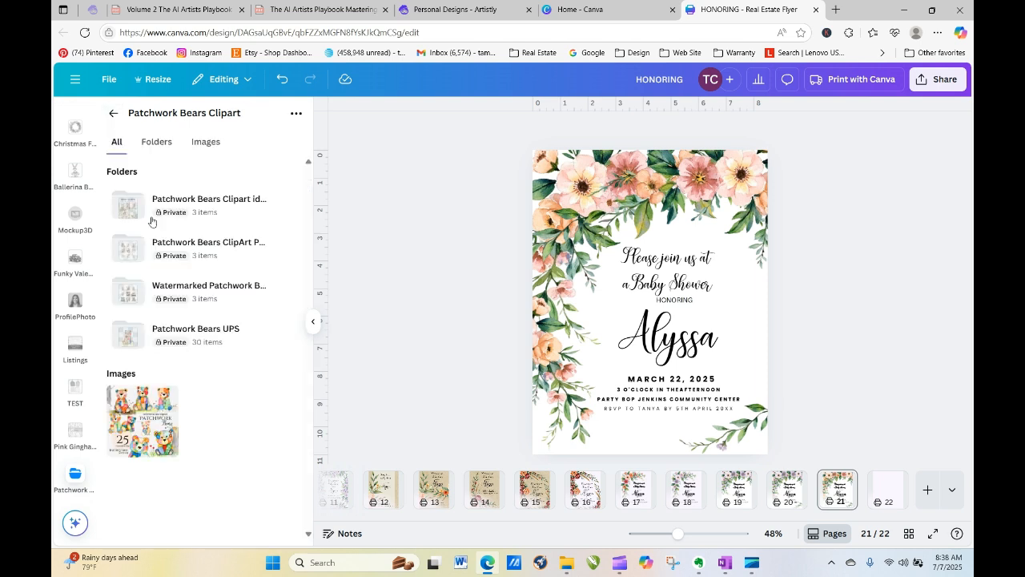
left_click(169, 338)
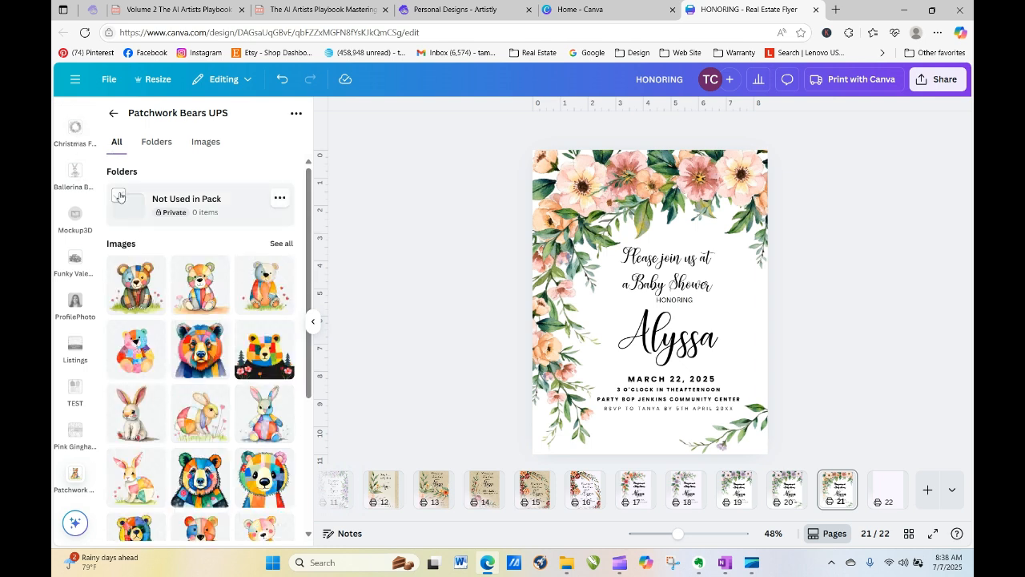
left_click(114, 111)
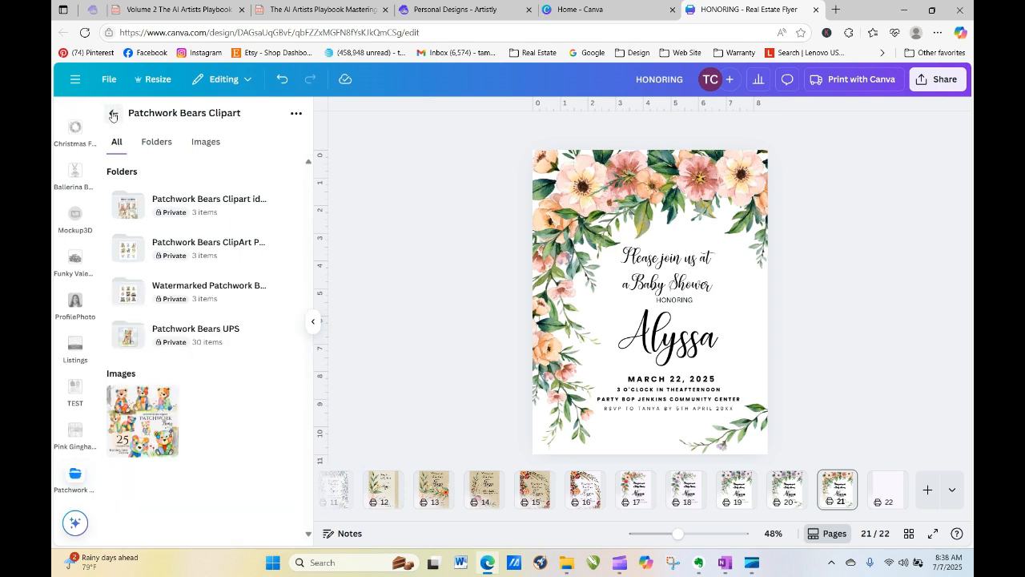
left_click(114, 113)
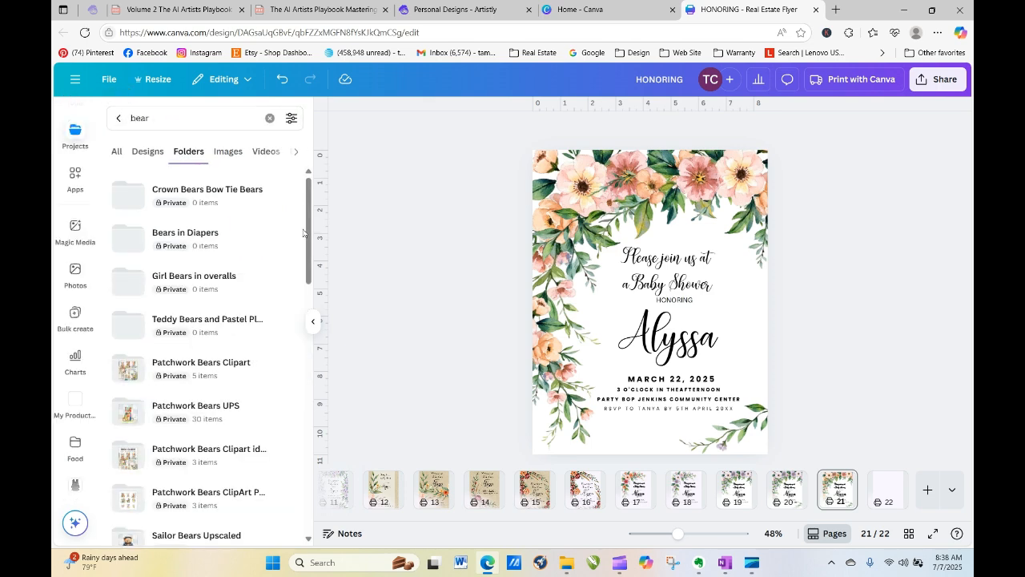
Step: Add the white bear on a tree swing from the Bandana Bears Peach folder to the invitation and remove its background
left_click_drag(310, 245, 315, 411)
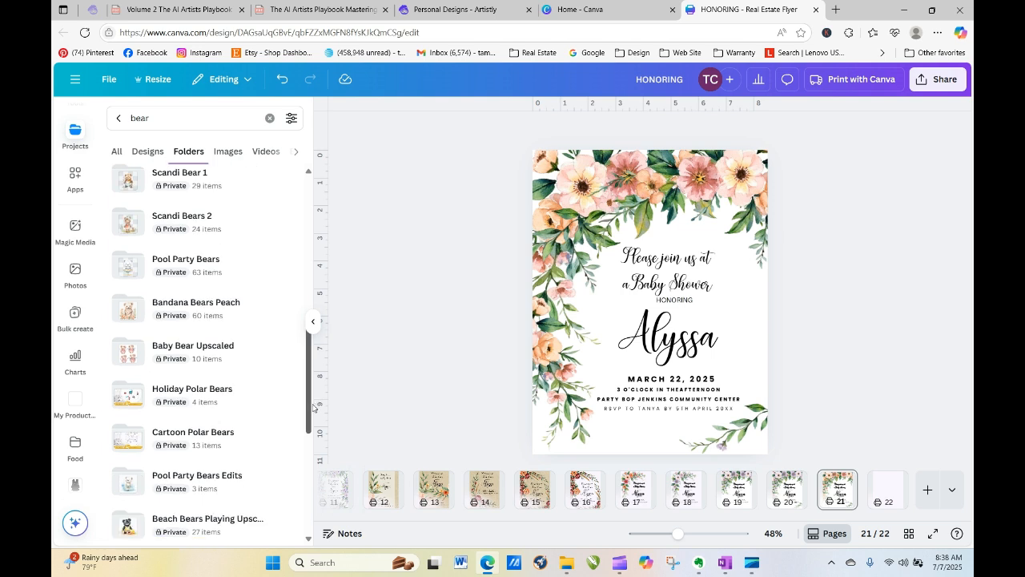
left_click(201, 311)
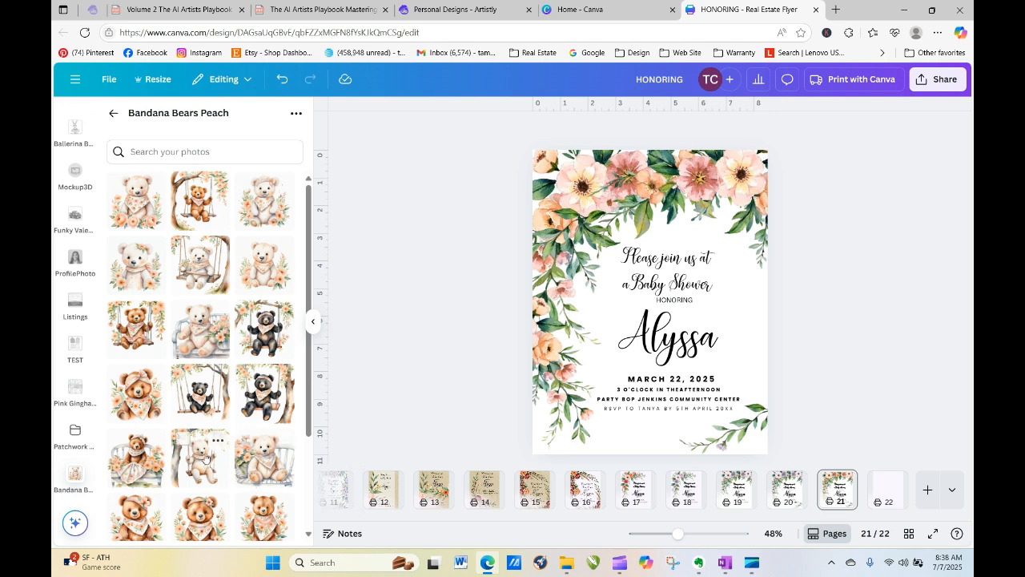
left_click(199, 449)
left_click(513, 126)
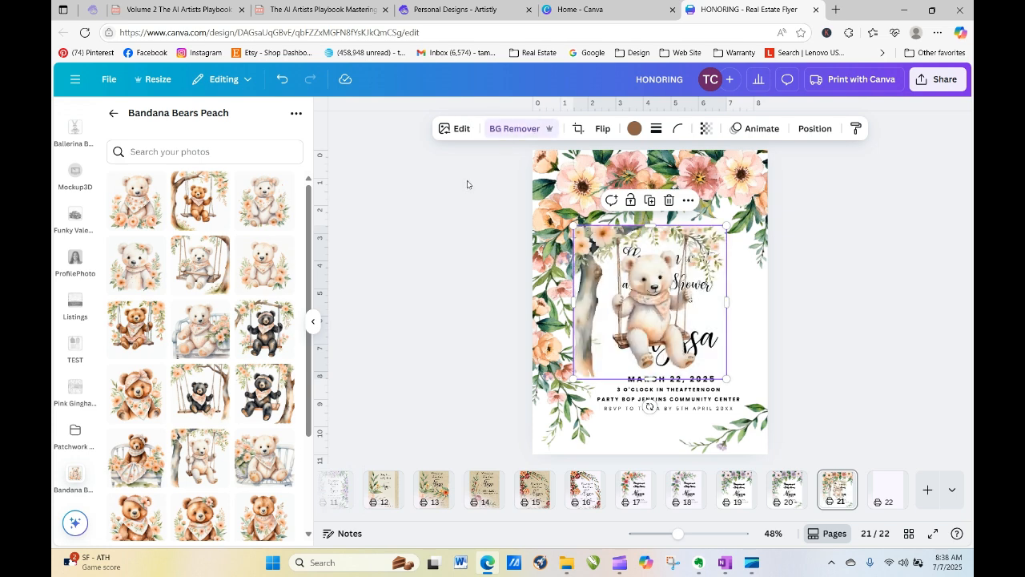
left_click_drag(664, 314, 729, 278)
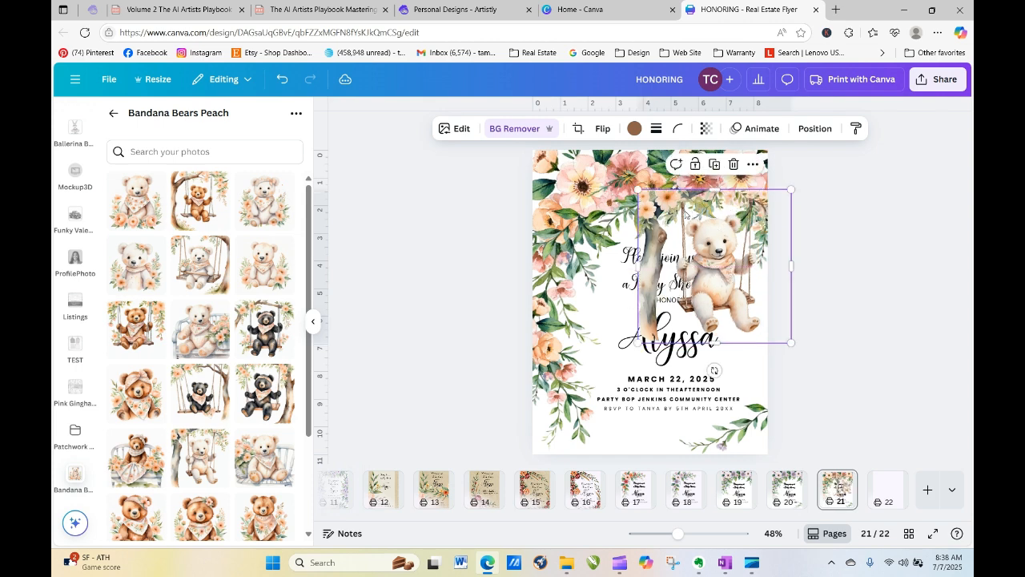
left_click_drag(681, 217, 563, 246)
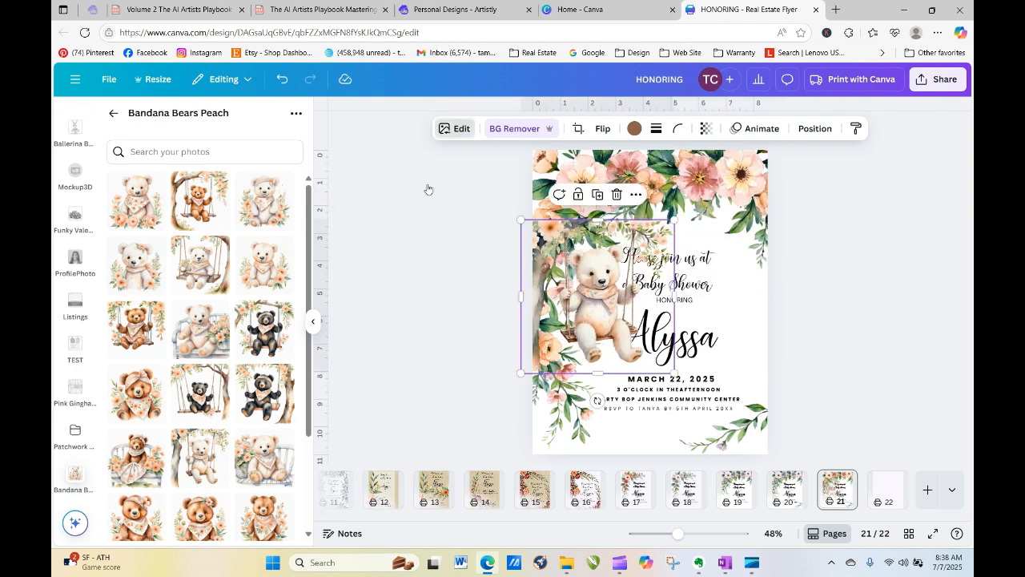
Step: Erase the tree trunk, blossoms and hanging branches around the swinging bear with Magic Eraser at brush size 40
left_click(457, 130)
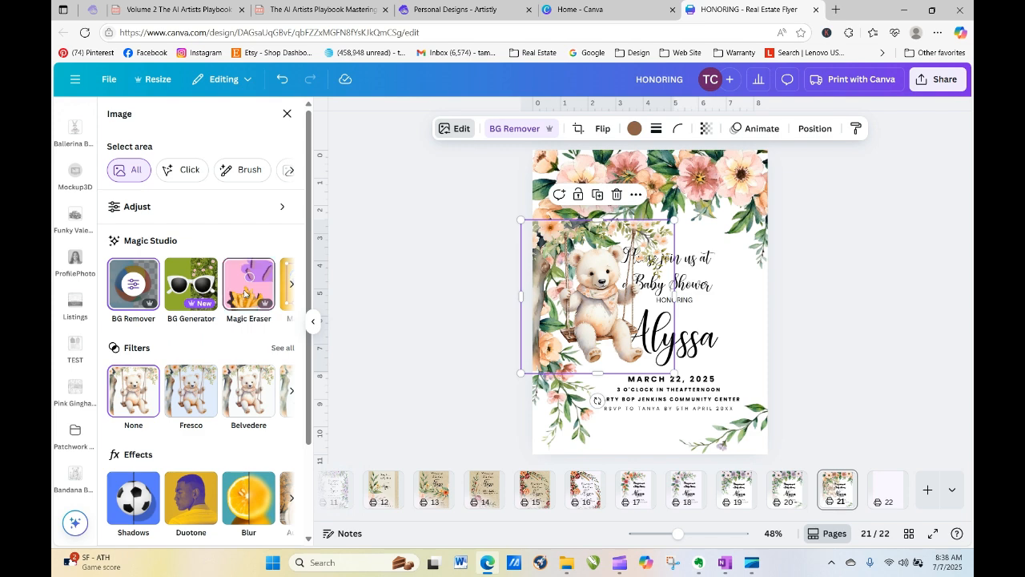
left_click(245, 294)
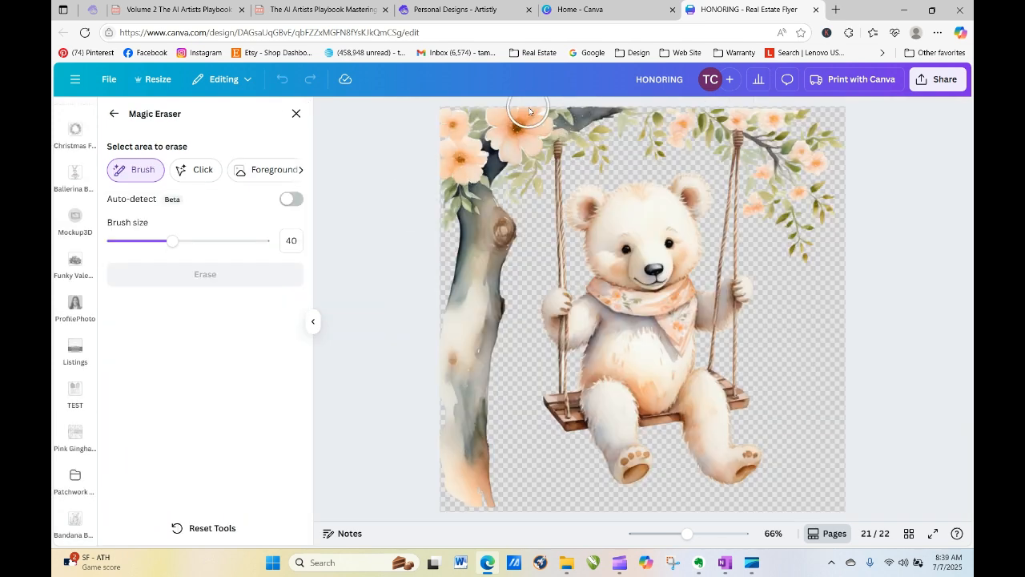
mouse_move(560, 122)
left_mouse_down()
mouse_move(524, 140)
mouse_move(529, 171)
mouse_move(485, 175)
mouse_move(507, 213)
mouse_move(482, 364)
mouse_move(486, 499)
mouse_move(446, 501)
mouse_move(459, 364)
mouse_move(448, 288)
mouse_move(470, 165)
mouse_move(452, 91)
mouse_move(448, 164)
mouse_move(489, 305)
mouse_move(475, 229)
mouse_move(492, 138)
mouse_move(522, 104)
left_mouse_up()
mouse_move(702, 116)
left_mouse_down()
mouse_move(750, 113)
mouse_move(822, 133)
mouse_move(826, 207)
mouse_move(809, 246)
mouse_move(824, 237)
mouse_move(817, 197)
mouse_move(756, 127)
mouse_move(766, 145)
mouse_move(760, 202)
mouse_move(793, 234)
mouse_move(791, 191)
mouse_move(800, 265)
left_mouse_up()
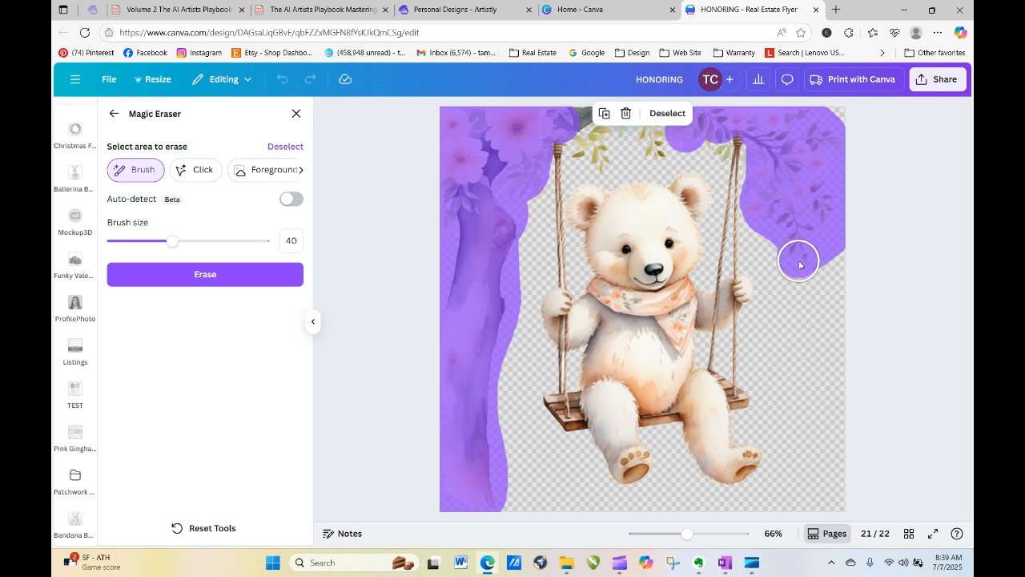
left_click(228, 276)
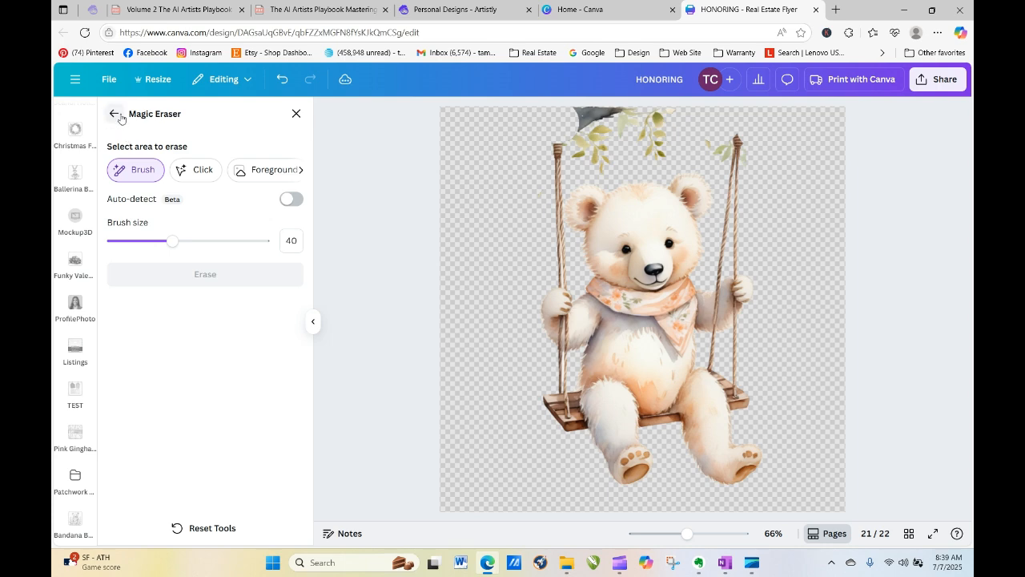
left_click(116, 114)
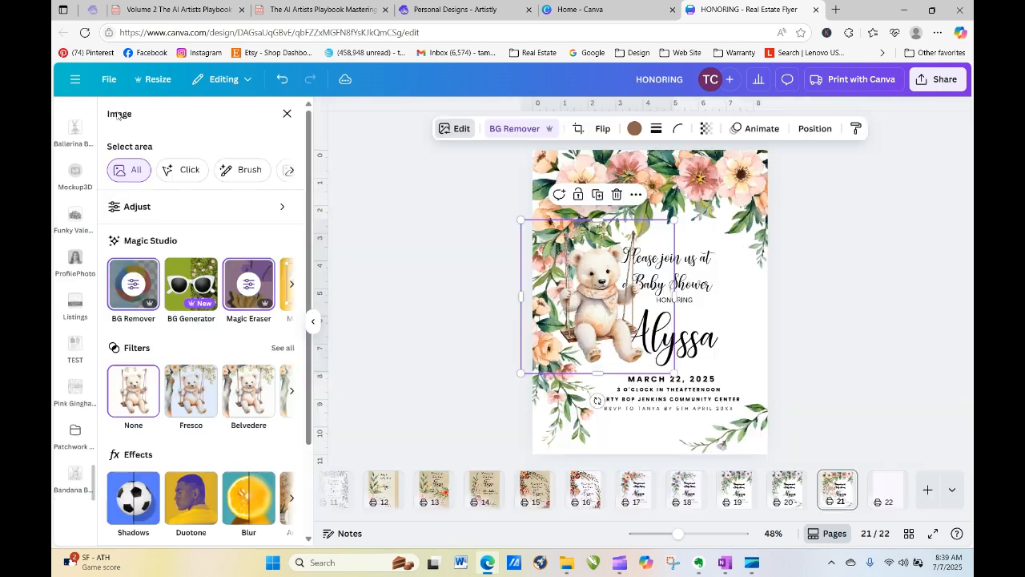
Step: Crop the leftover foliage off the bear image's top, enlarge it to about 7.72 × 6.93 in, and place it in the invitation's upper-left corner
left_click_drag(585, 320, 707, 326)
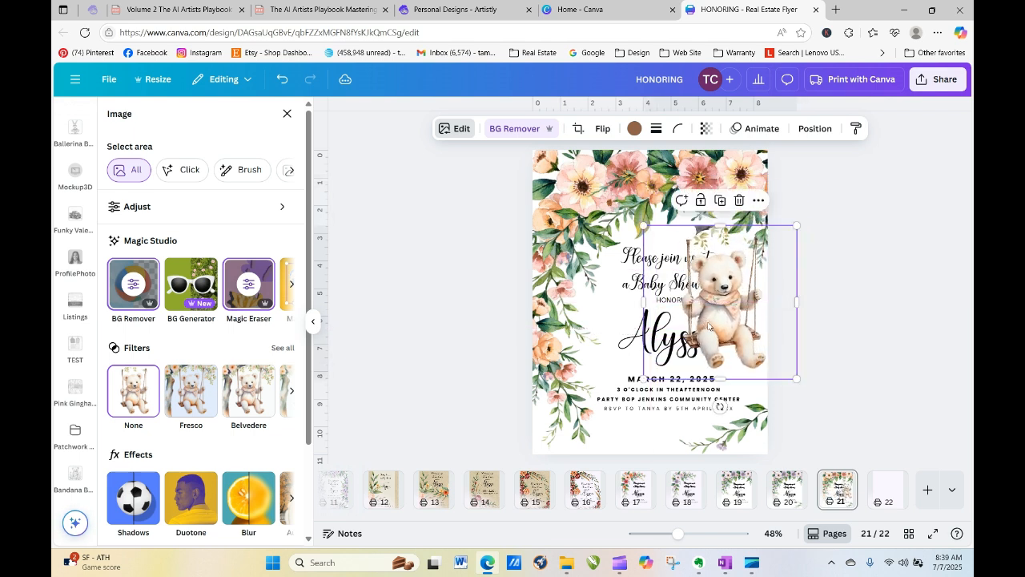
left_click_drag(721, 226, 721, 241)
left_click_drag(727, 276, 720, 226)
left_click_drag(790, 327, 850, 381)
left_click_drag(730, 300, 571, 257)
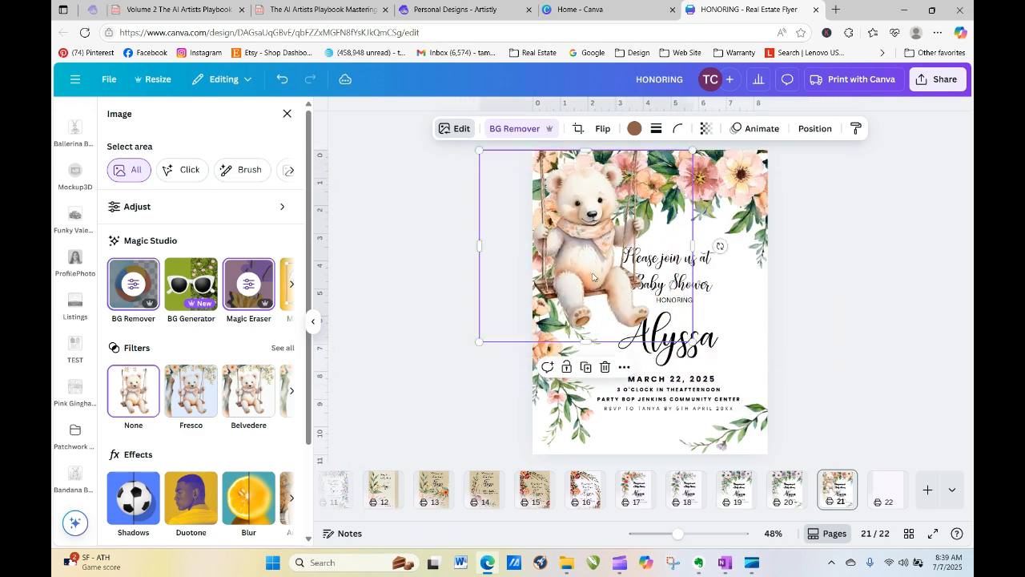
Step: Try the bear image one layer backward, behind the floral border, and bring it forward again
left_click(704, 269)
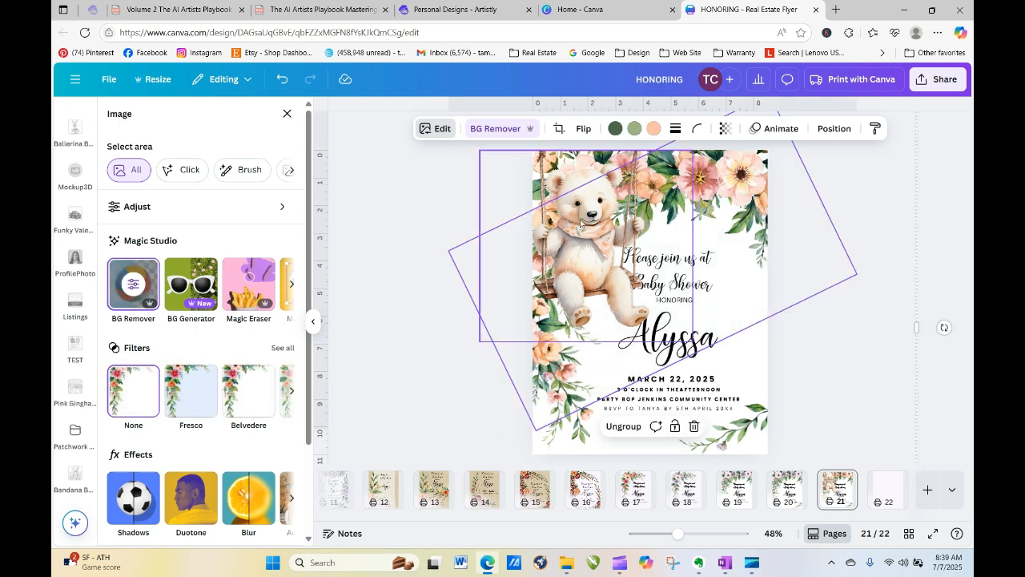
left_click(552, 167)
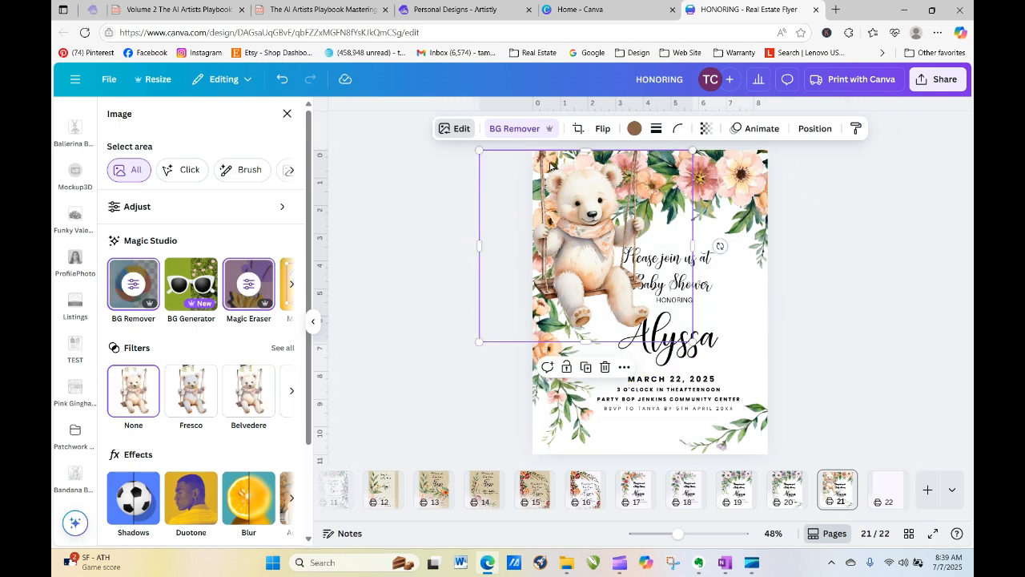
left_click(805, 132)
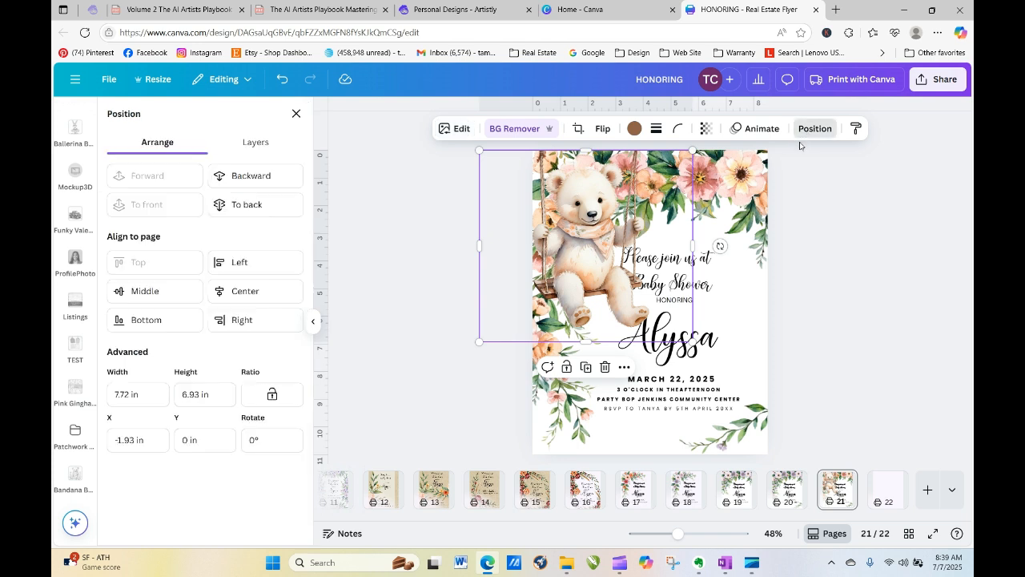
left_click(267, 177)
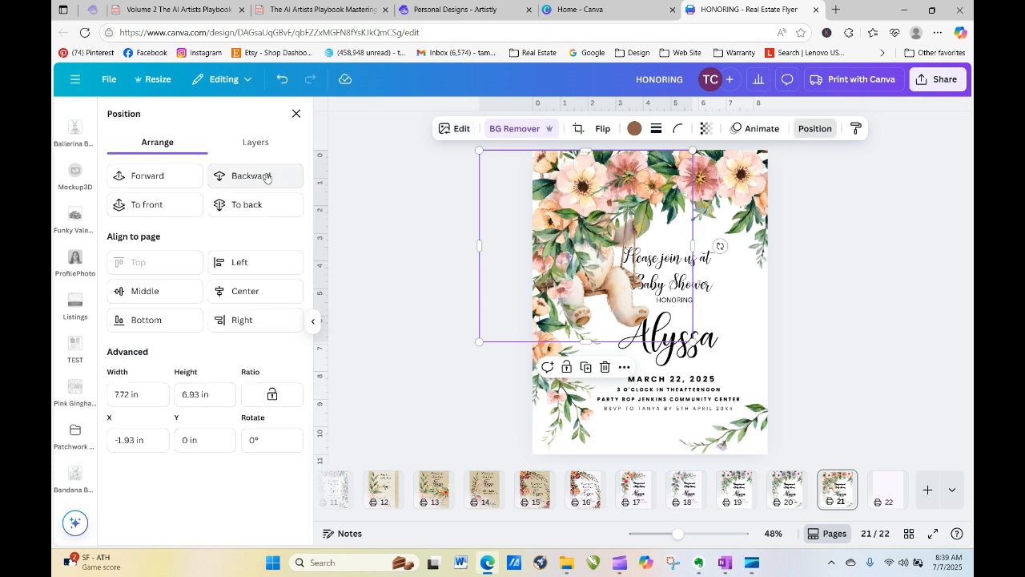
left_click(151, 180)
Step: Nudge the floral border group slightly upward and send it one layer backward
left_click(705, 270)
left_click_drag(718, 285, 717, 278)
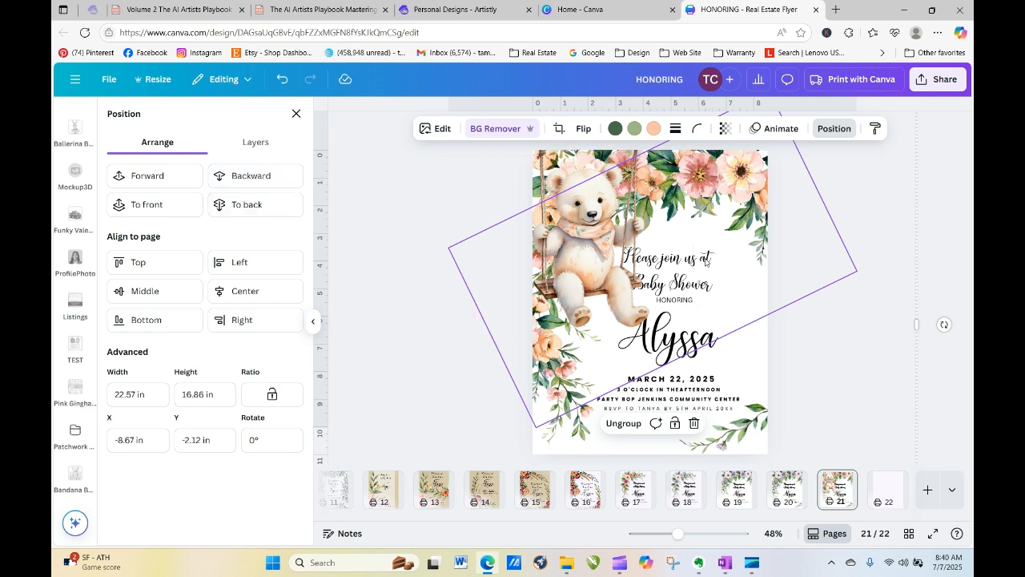
left_click(270, 179)
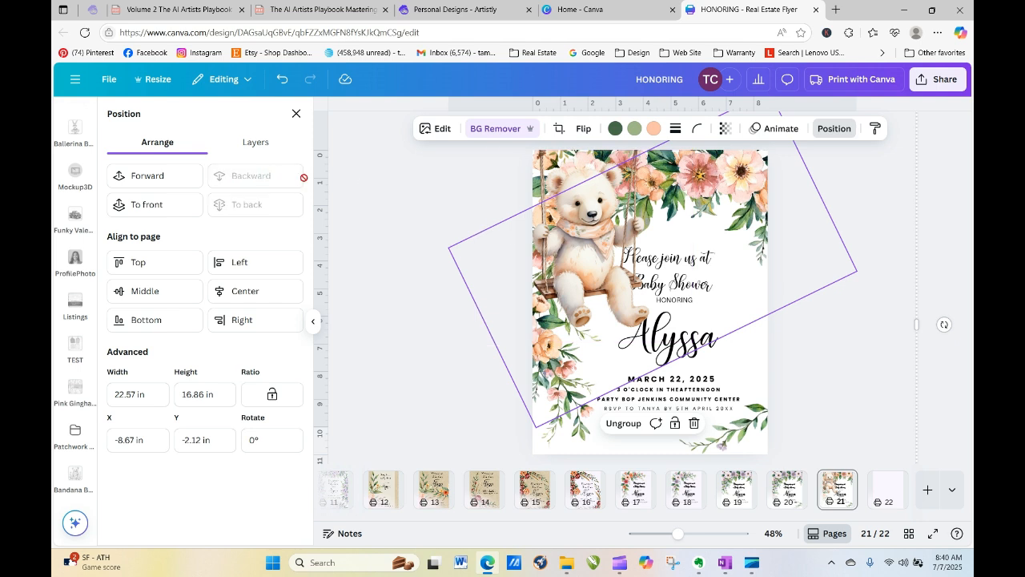
Step: Shift the "Please join us at a Baby Shower" text, HONORING line, honoree's name and event details to the right, away from the bear
left_click(704, 270)
left_click_drag(704, 270, 730, 265)
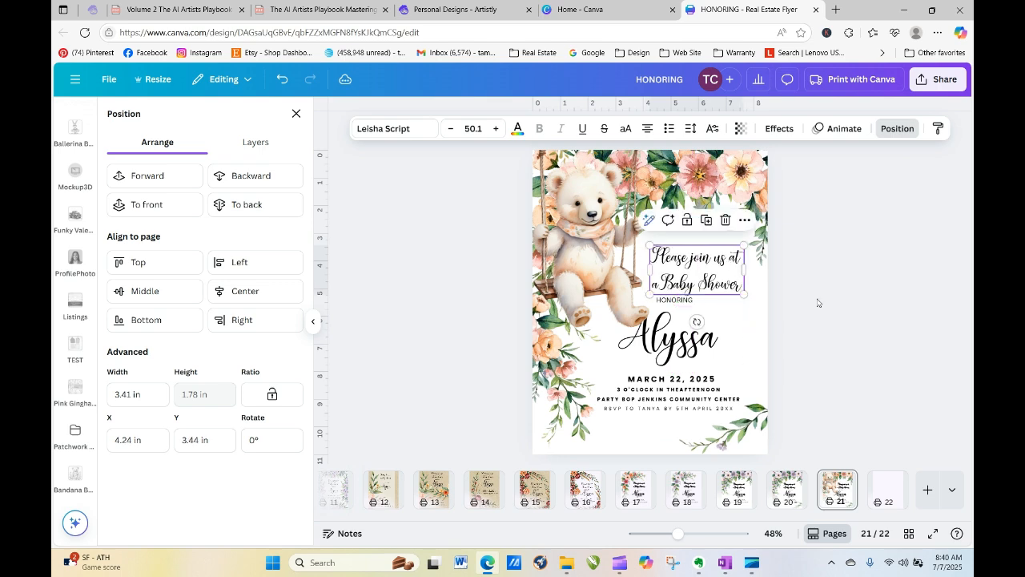
left_click(839, 318)
left_click(682, 302)
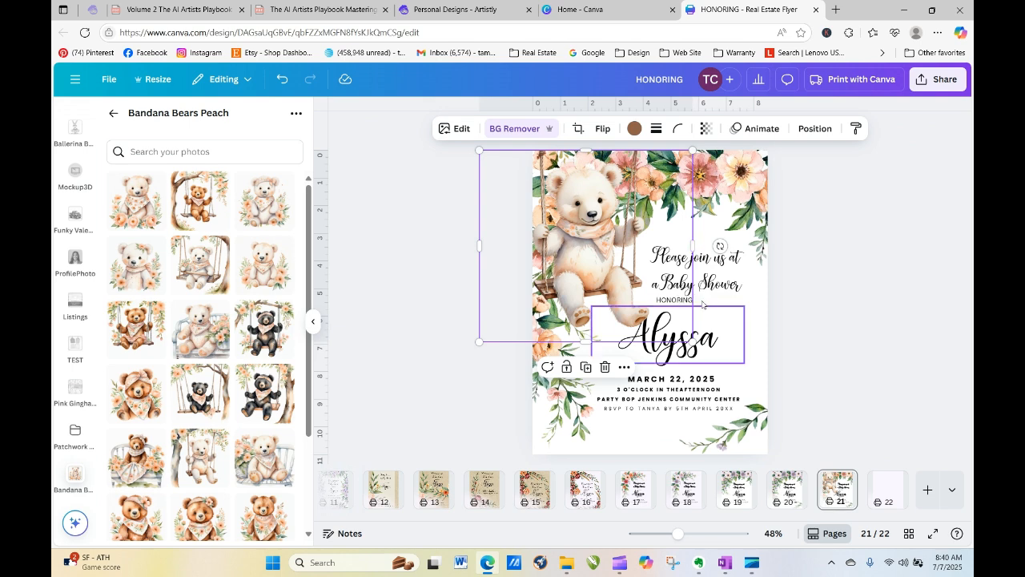
left_click(676, 300)
left_click_drag(698, 303, 726, 334)
left_click(782, 382)
left_click_drag(668, 386, 669, 378)
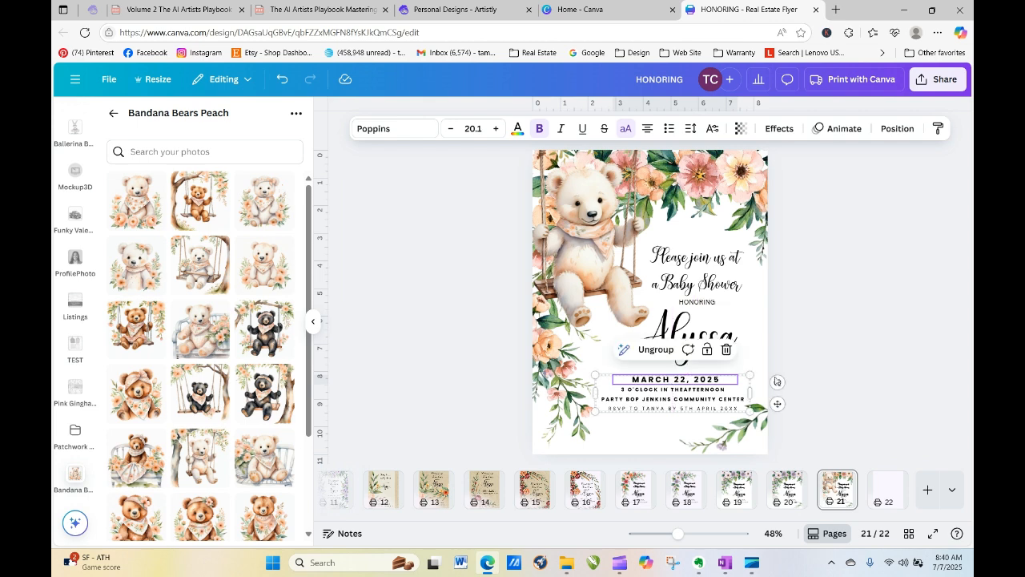
left_click(821, 383)
Step: Extend the bear image's crop upward, adjust its size, and position it at the upper left with the swing ropes running off the page's top edge
left_click_drag(589, 242, 602, 261)
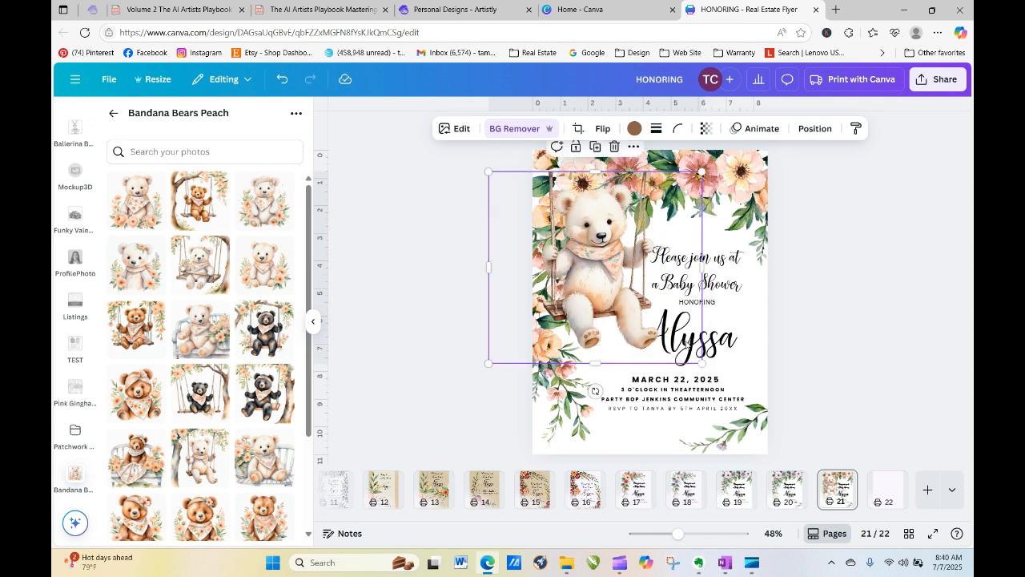
left_click_drag(700, 362, 681, 344)
left_click_drag(606, 277, 621, 275)
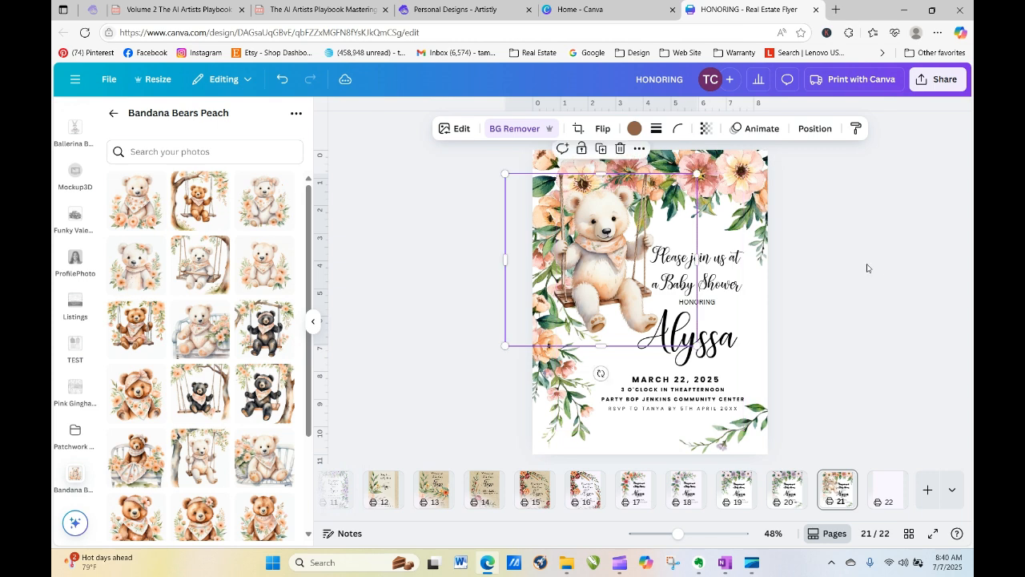
left_click_drag(602, 174, 600, 150)
left_click_drag(595, 222, 583, 176)
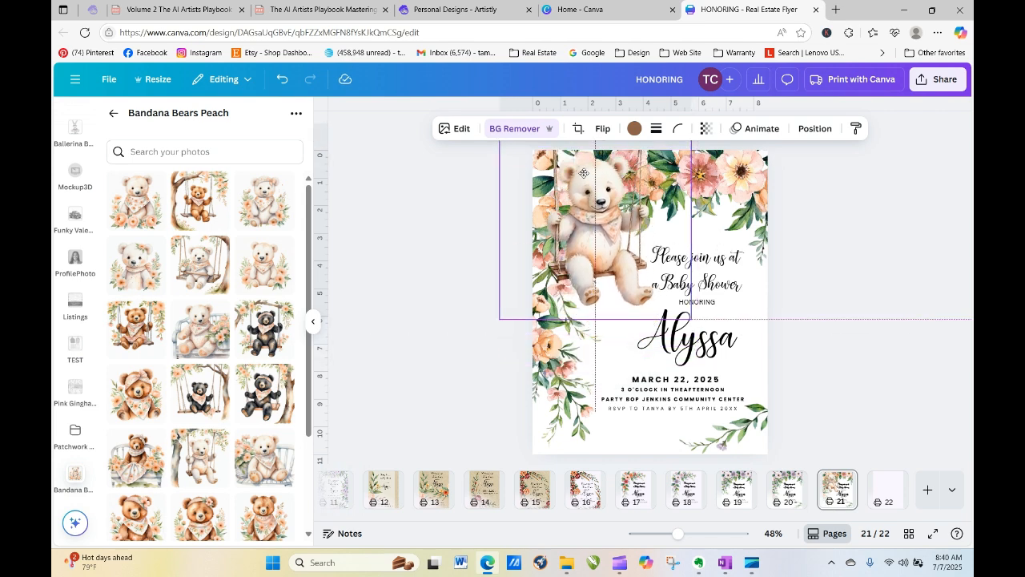
left_click_drag(499, 318, 480, 338)
left_click_drag(602, 294, 603, 289)
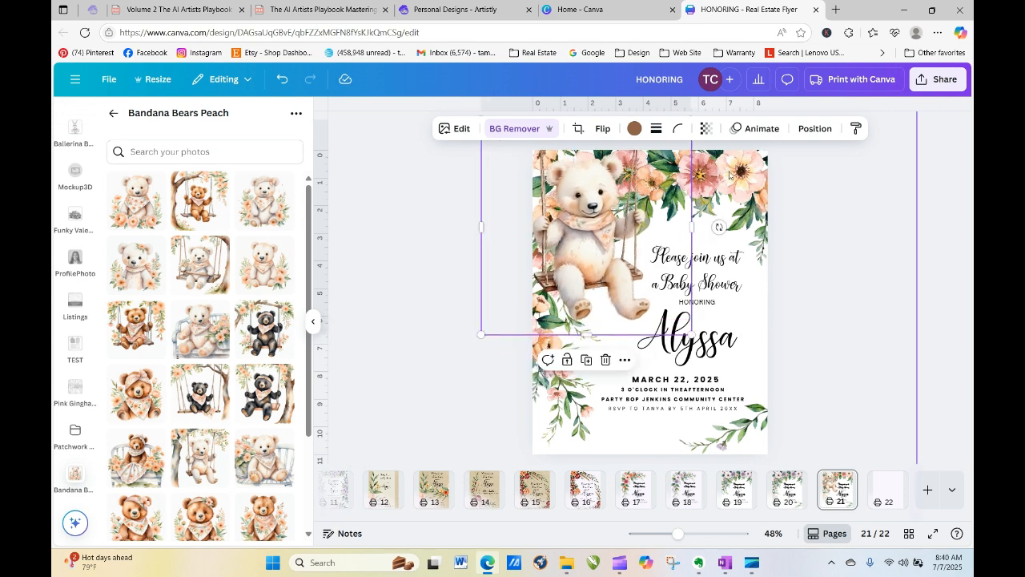
left_click(880, 305)
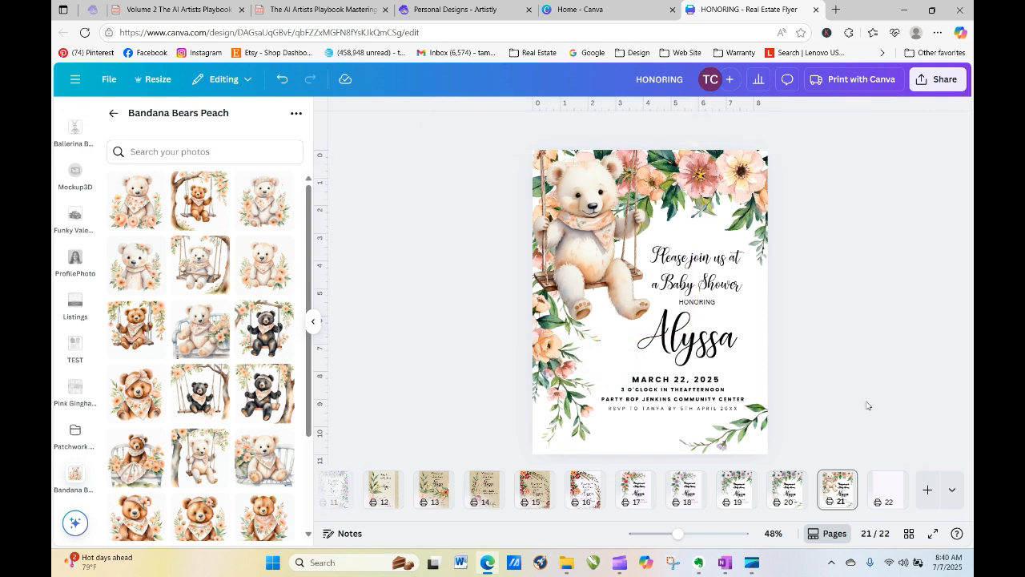
Step: Enlarge the swinging bear image slightly on page 21 and duplicate that page
left_click(628, 298)
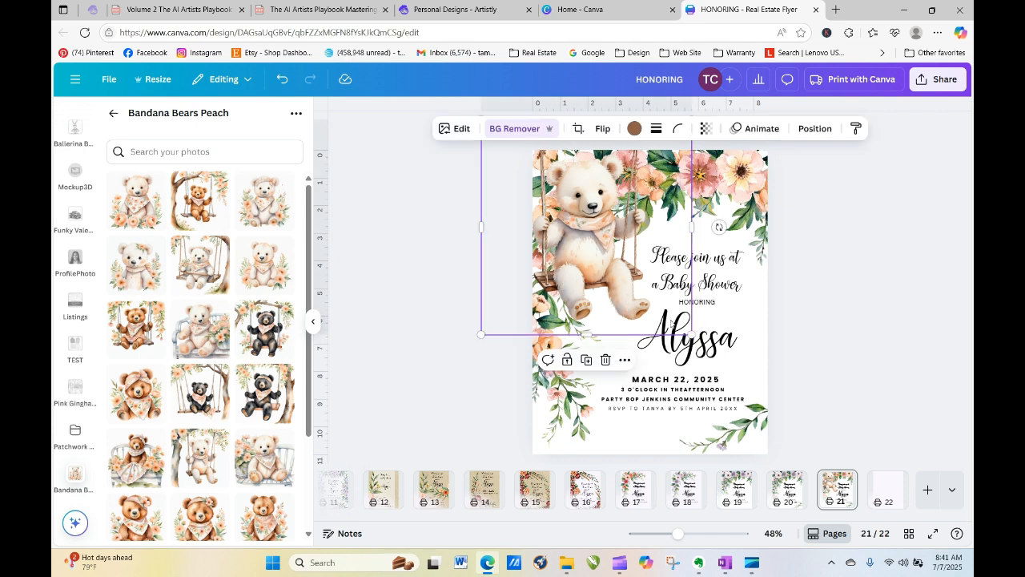
mouse_move(690, 333)
left_mouse_down()
mouse_move(716, 352)
mouse_move(702, 343)
left_mouse_up()
left_click(809, 326)
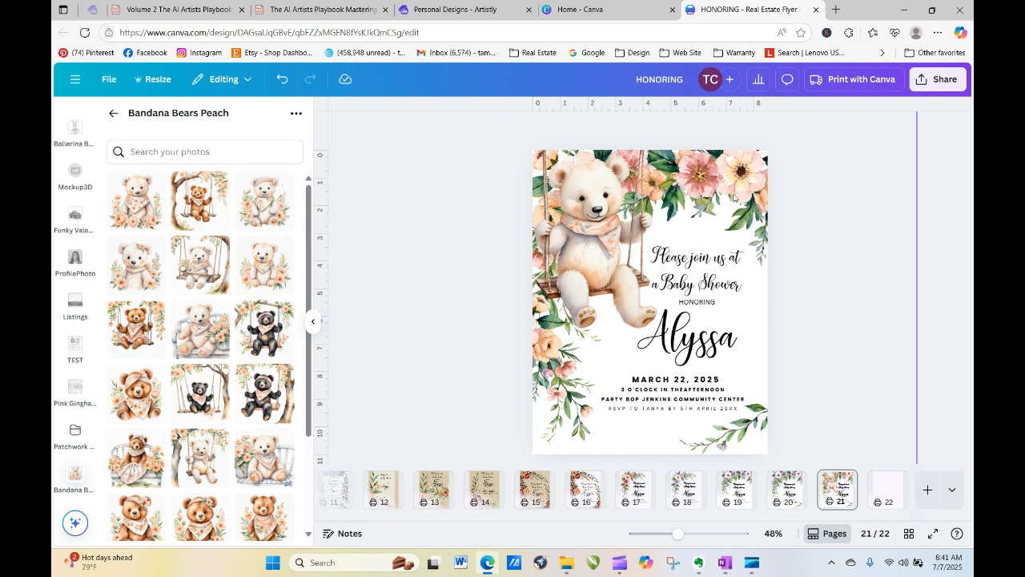
left_click(841, 480)
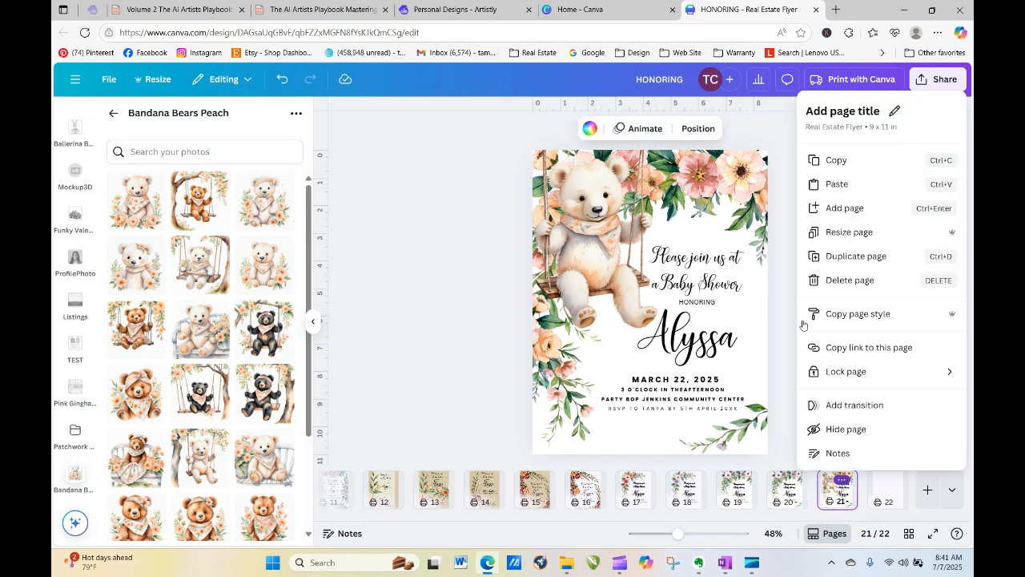
left_click(855, 257)
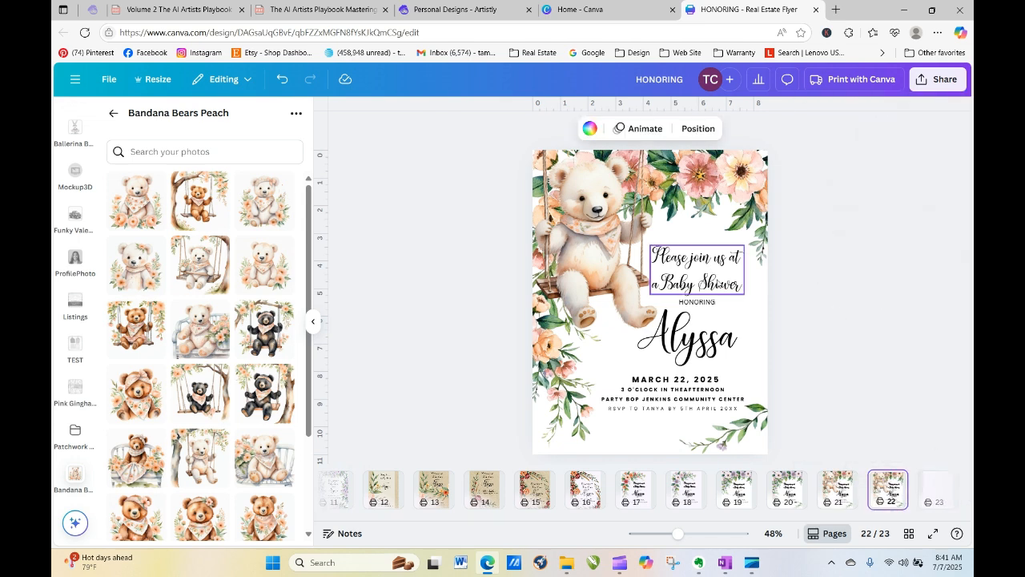
Step: On the duplicated page, resize the bear image to about 7.43 in wide and place it near the page's center, below the top florals
left_click_drag(585, 230, 693, 353)
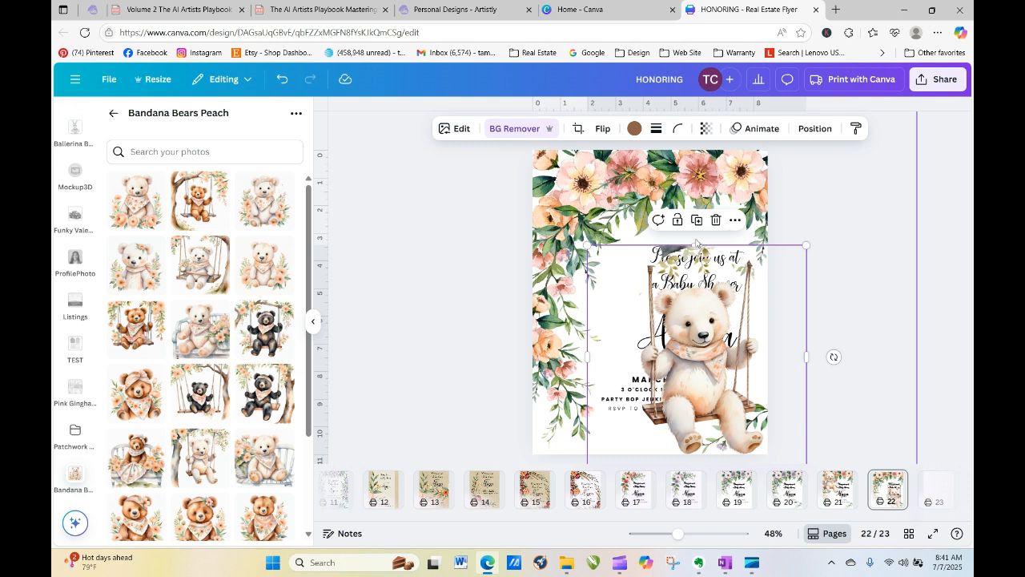
left_click_drag(698, 244, 708, 267)
left_click_drag(806, 269, 923, 128)
left_click_drag(745, 218, 659, 266)
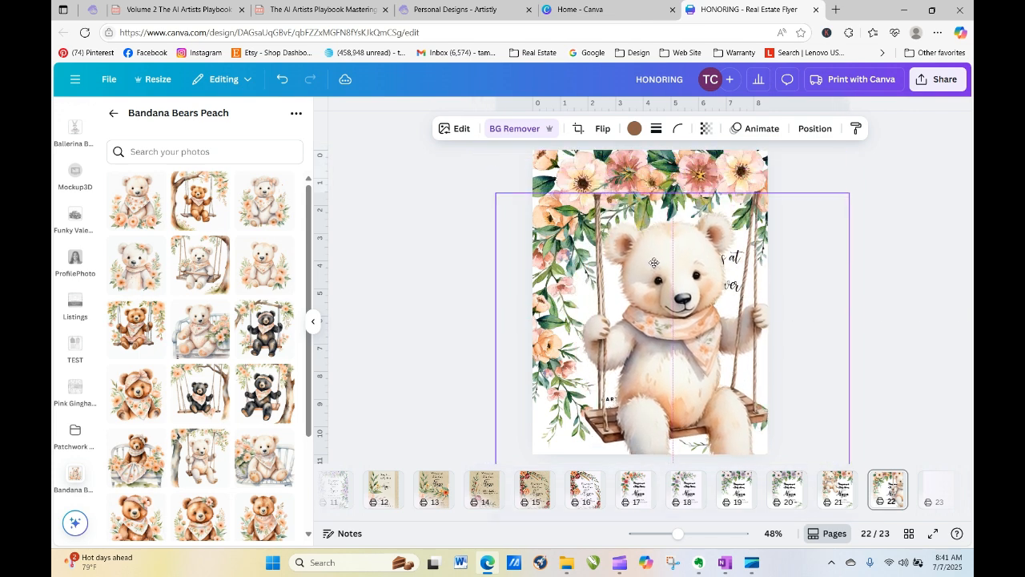
left_click_drag(854, 193, 763, 277)
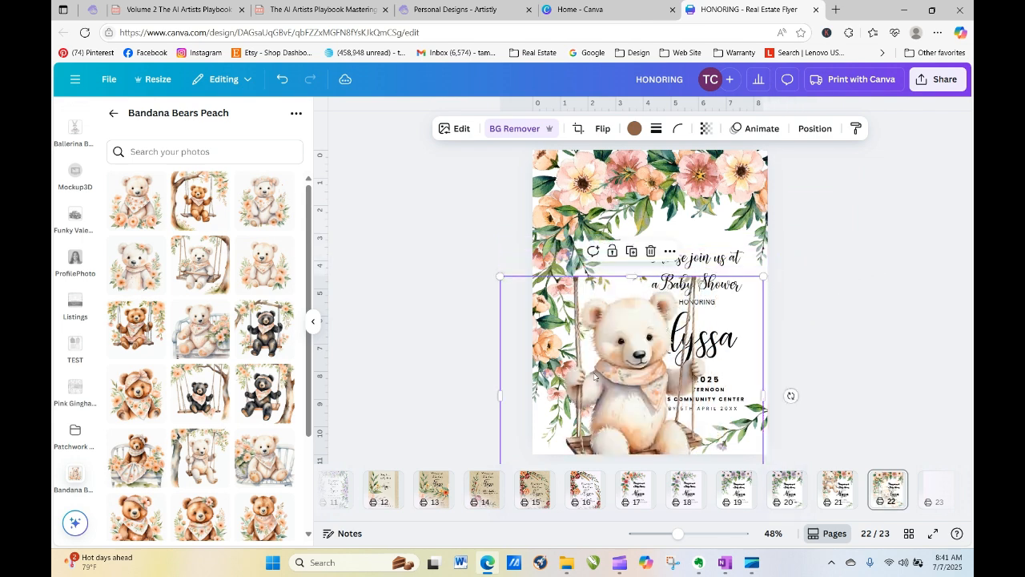
left_click_drag(618, 377, 669, 283)
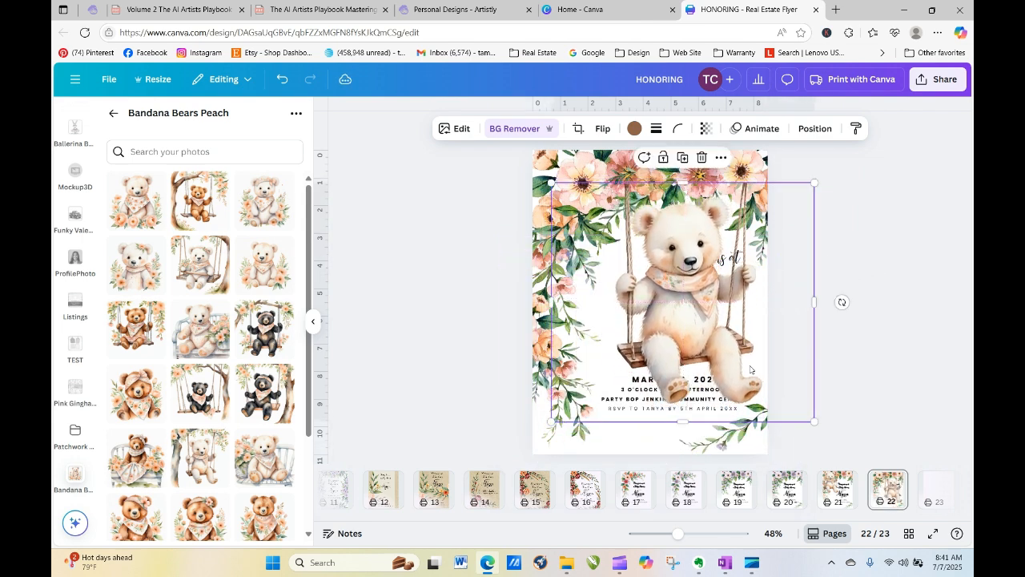
left_click_drag(815, 422, 757, 368)
left_click(710, 306)
left_click_drag(689, 276, 668, 273)
Step: Send the bear image backward layer by layer until it is behind the invitation text and the whole floral border
left_click(811, 125)
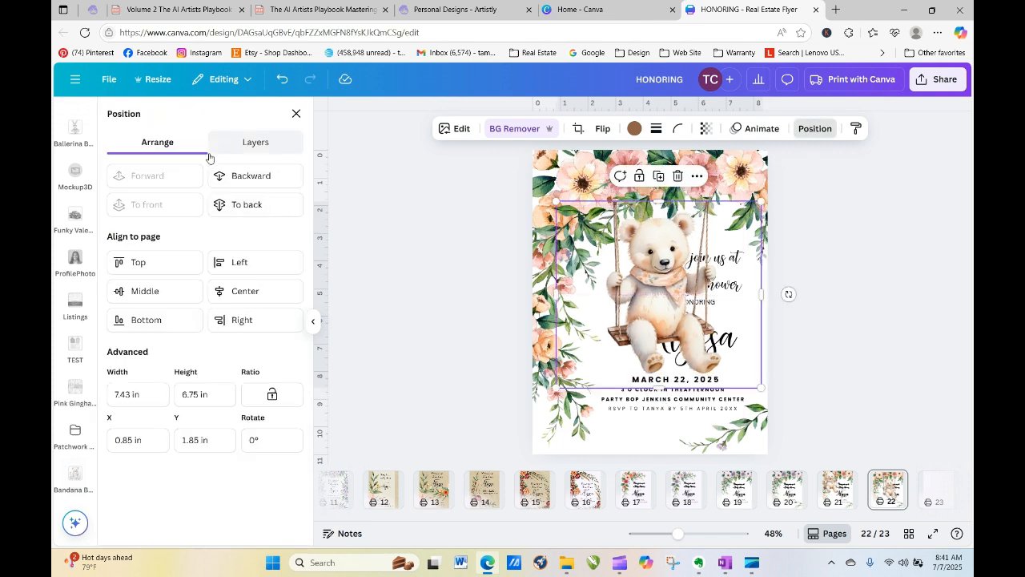
left_click(238, 176)
left_click(238, 176)
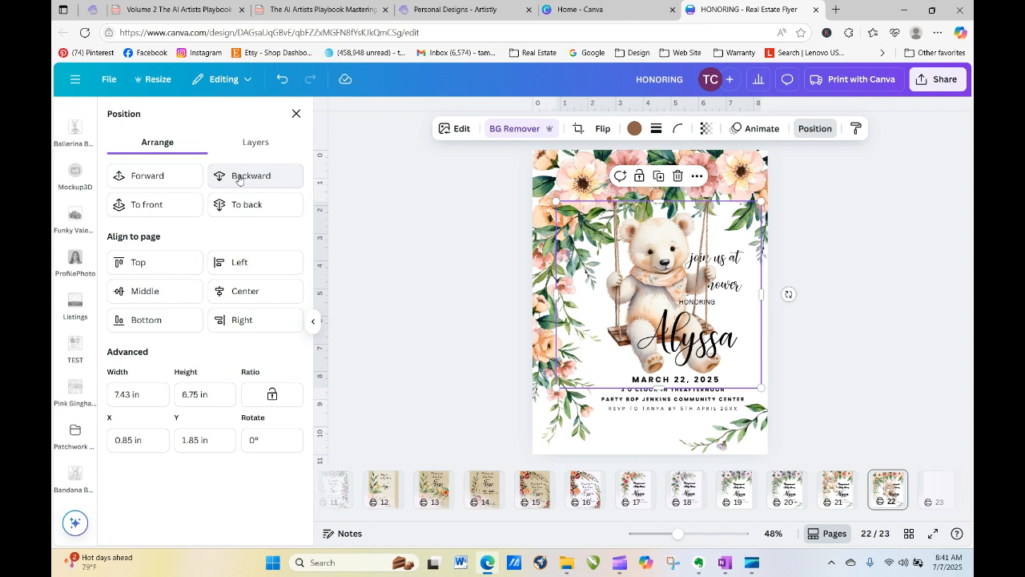
left_click(238, 177)
left_click(238, 176)
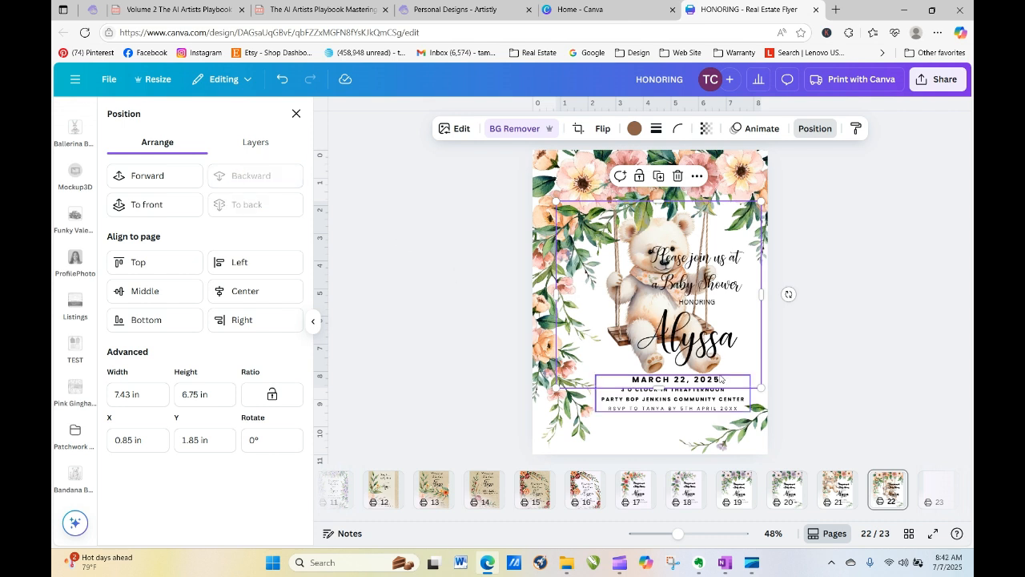
Step: Enlarge the bear to 8.26 in wide, shift it toward the page's upper left, and bring it one layer forward
left_click_drag(761, 388, 784, 408)
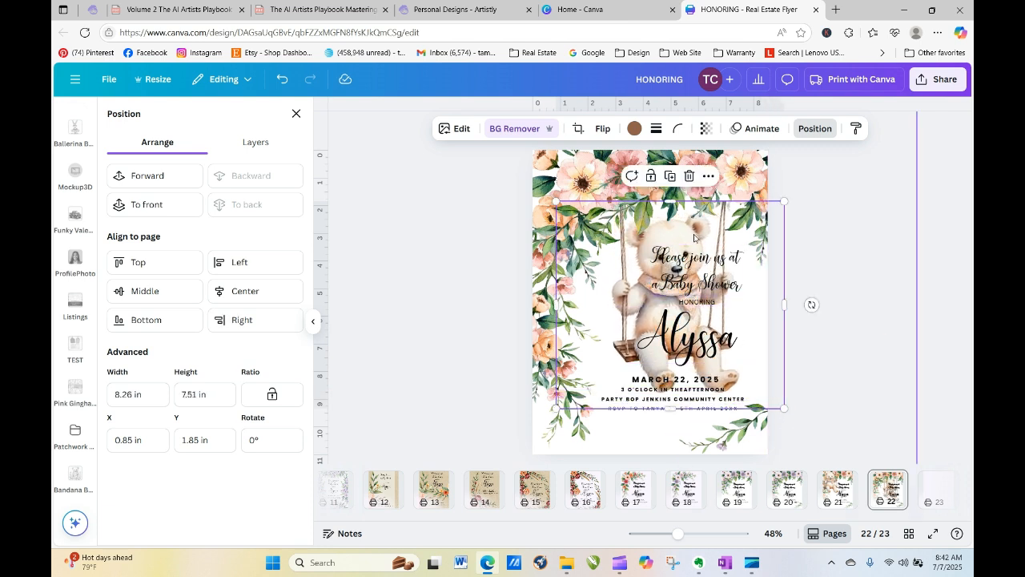
left_click_drag(691, 236, 607, 173)
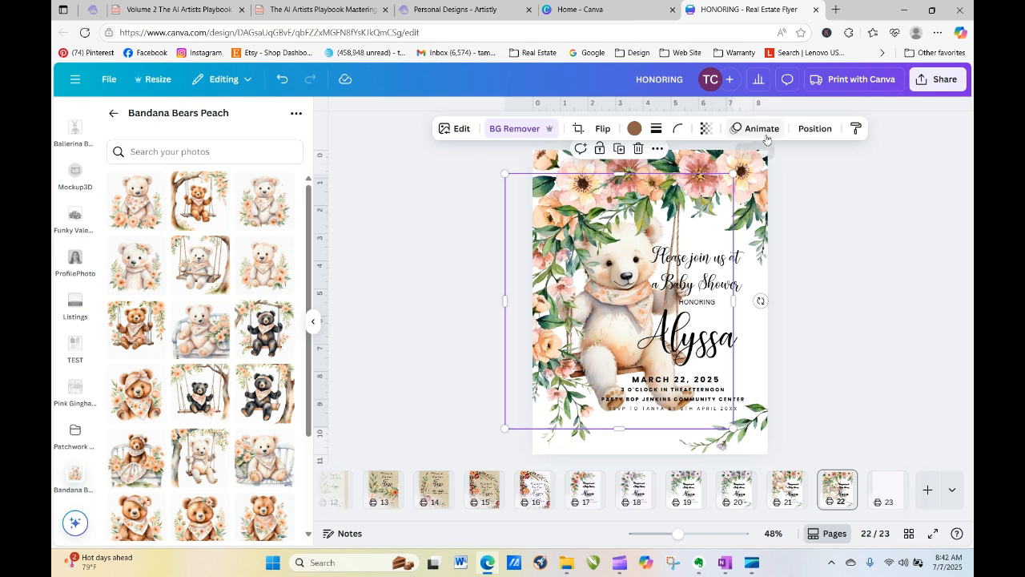
left_click(814, 128)
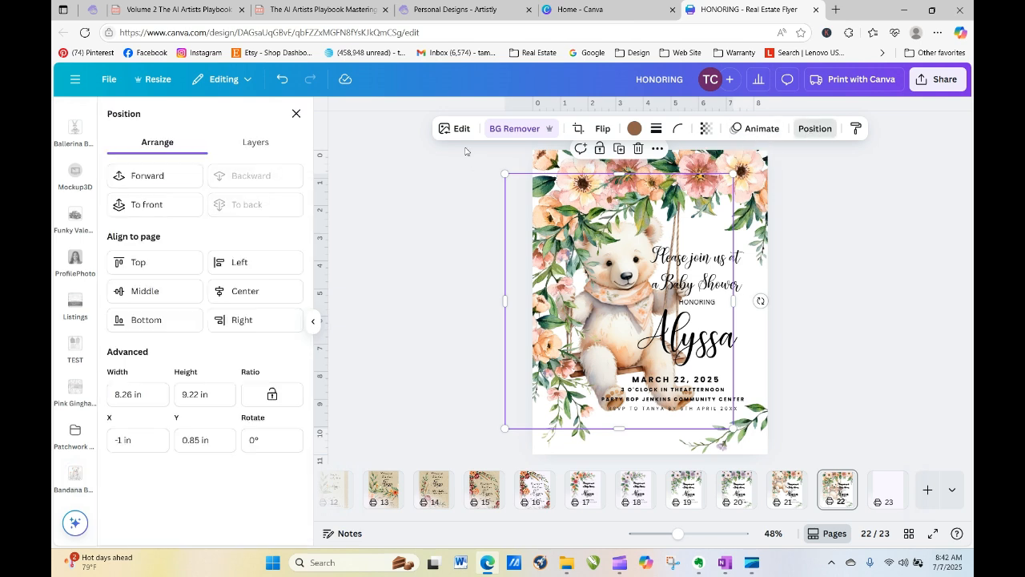
left_click(157, 178)
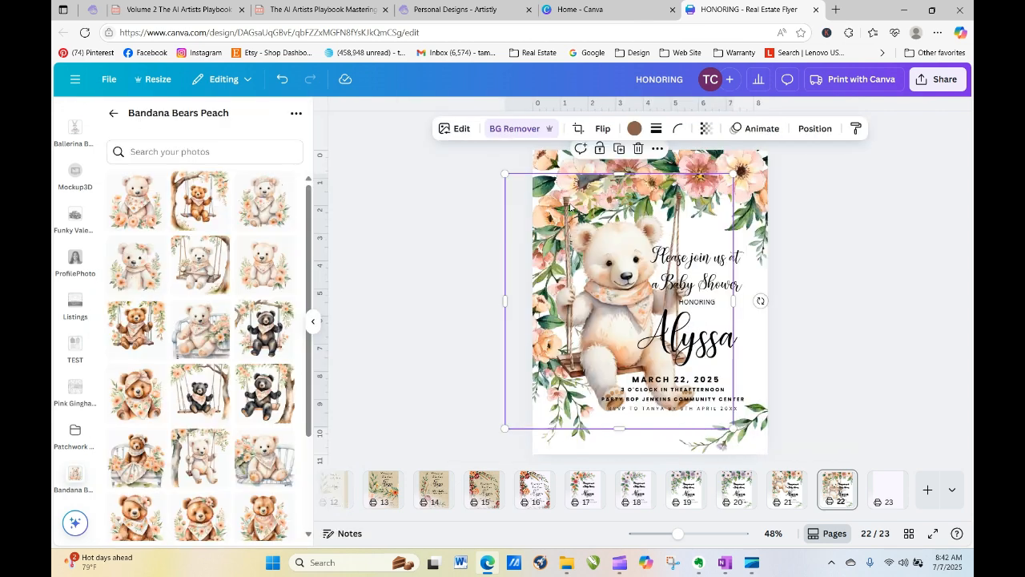
Step: Ungroup the floral border so its branches can be edited separately
left_click(570, 164)
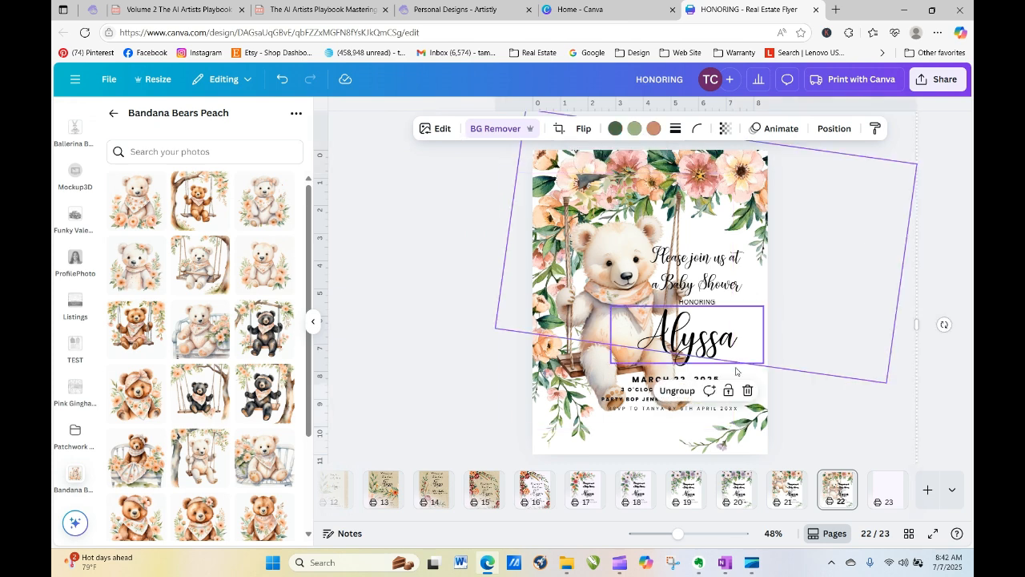
left_click(682, 391)
left_click(386, 212)
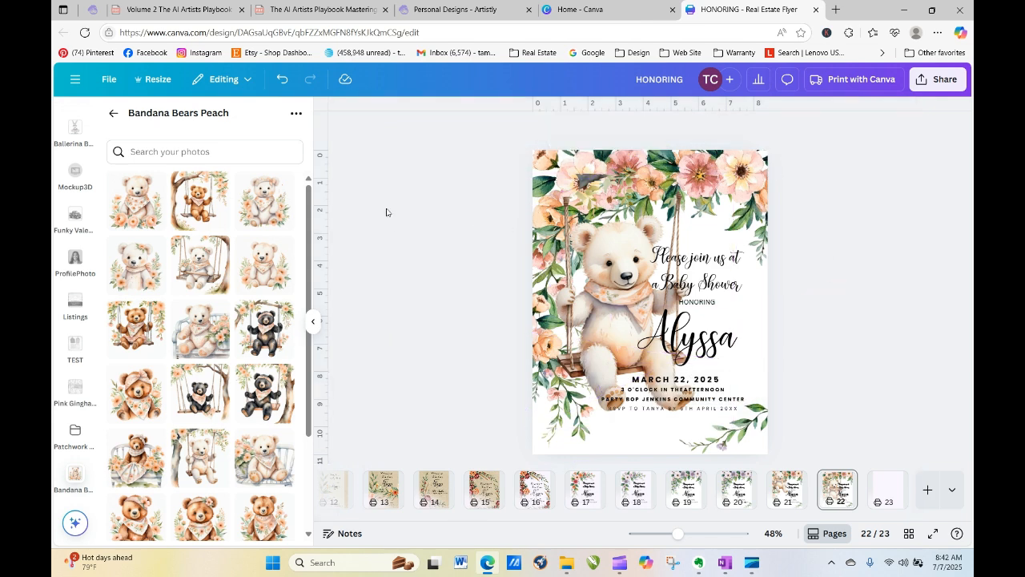
Step: Duplicate the top floral branch, scale the copy down, and position it over the swing ropes at the page's upper edge
left_click(585, 167)
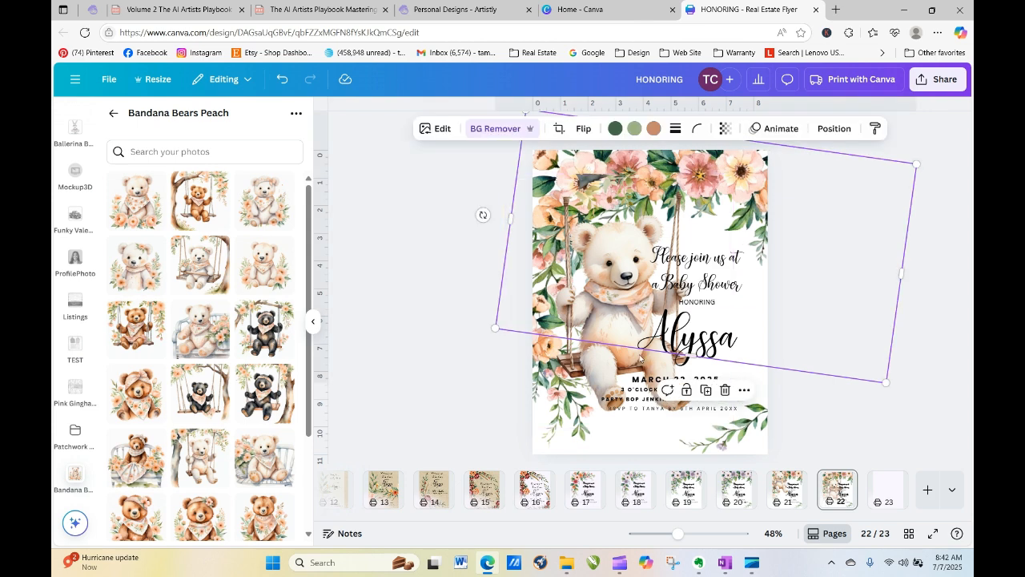
left_click(704, 390)
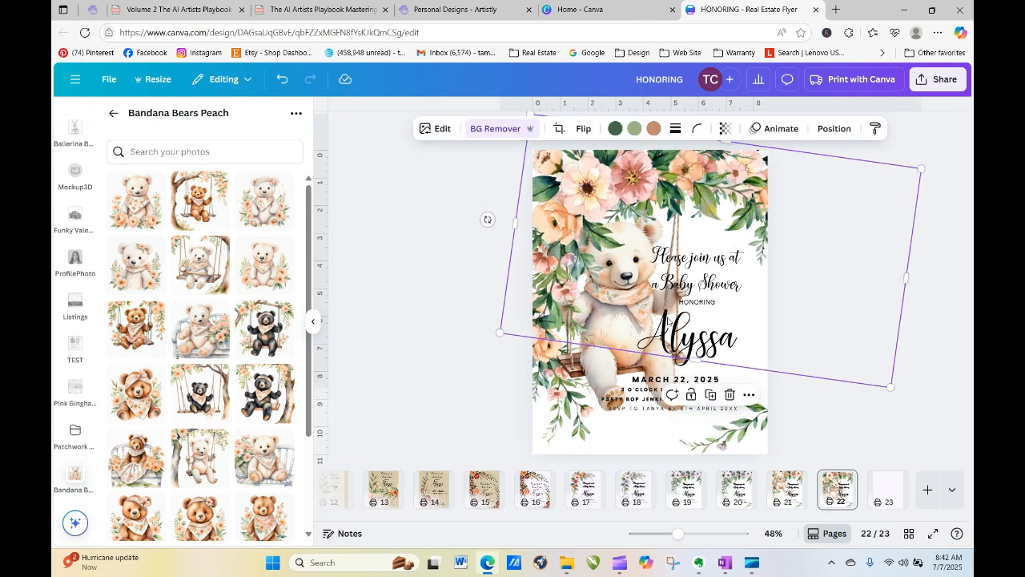
left_click_drag(588, 173, 583, 170)
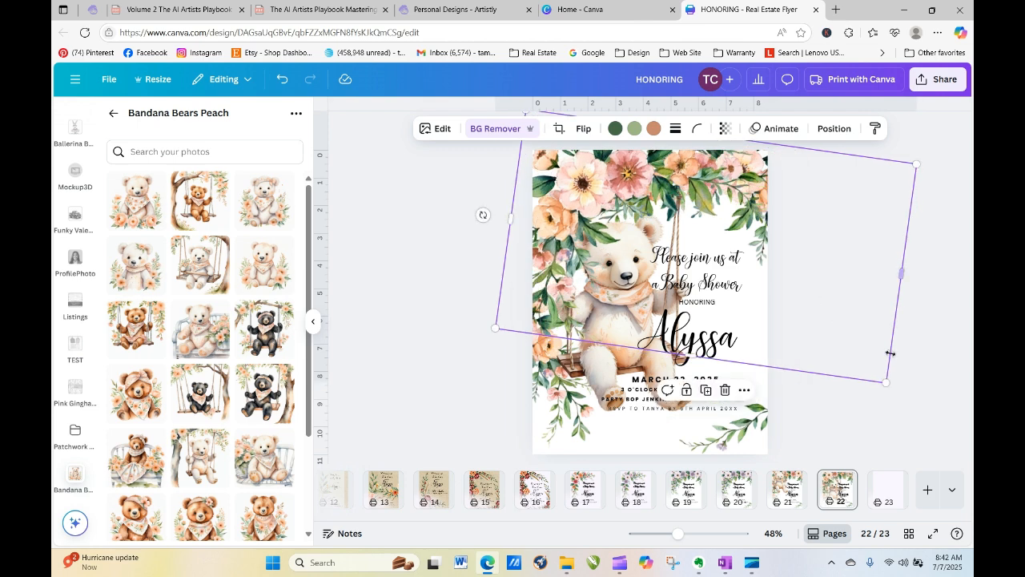
left_click_drag(885, 382, 828, 337)
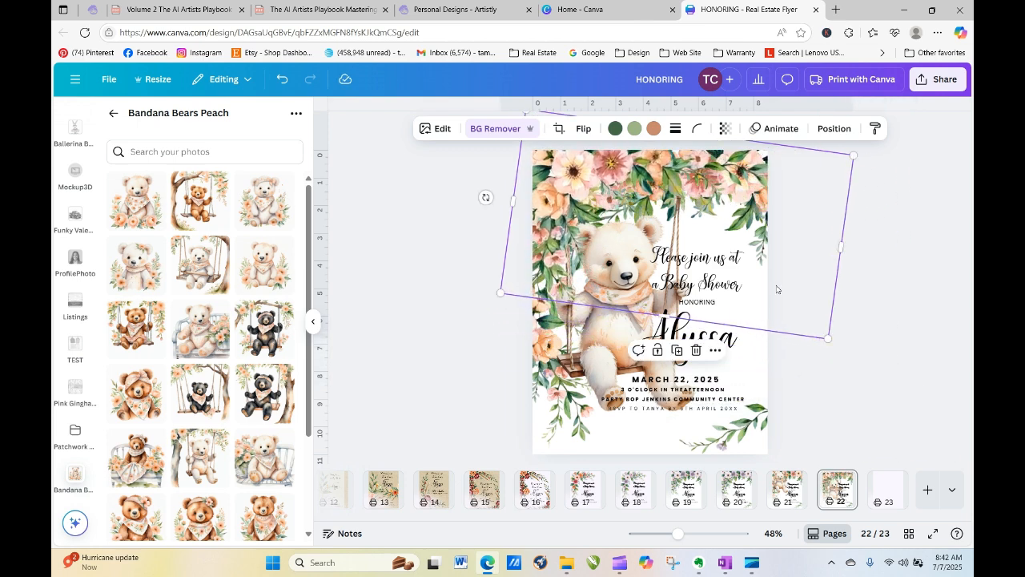
left_click_drag(623, 183, 627, 196)
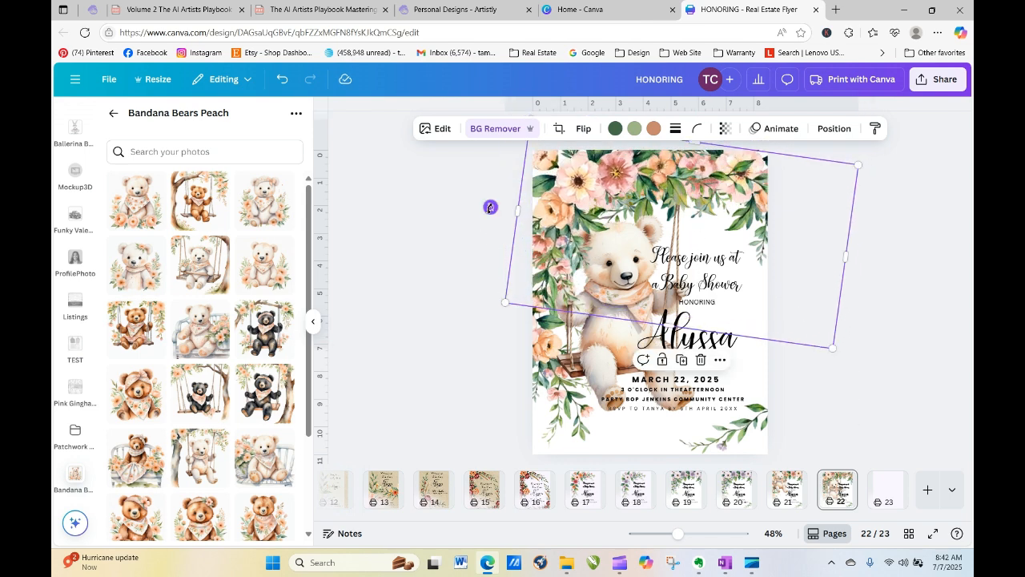
Step: Rotate the floral copy to about 116.5° and shift it down and left so its blooms span the page's top
left_click_drag(491, 206, 439, 114)
left_click_drag(601, 187, 580, 208)
left_click(887, 255)
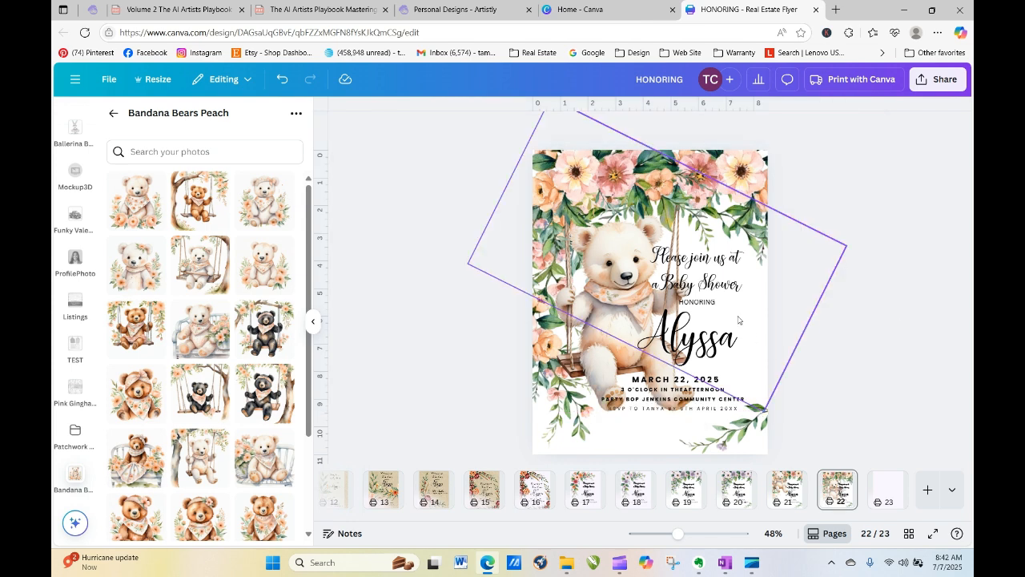
Step: Crop the rotated floral copy's lower right end to a height of about 9.66 in and send it two layers backward
left_click(718, 291)
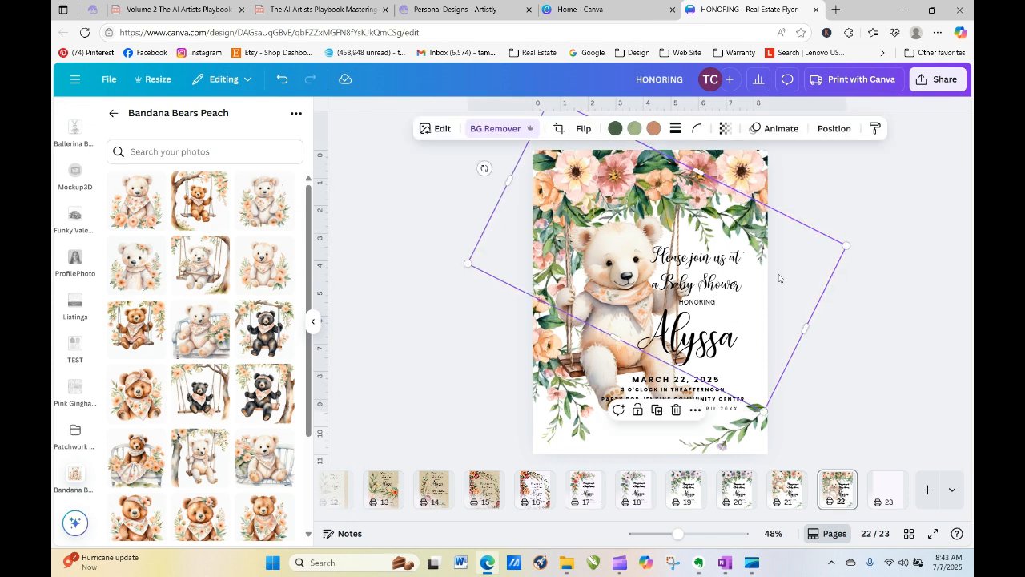
left_click_drag(805, 326, 749, 287)
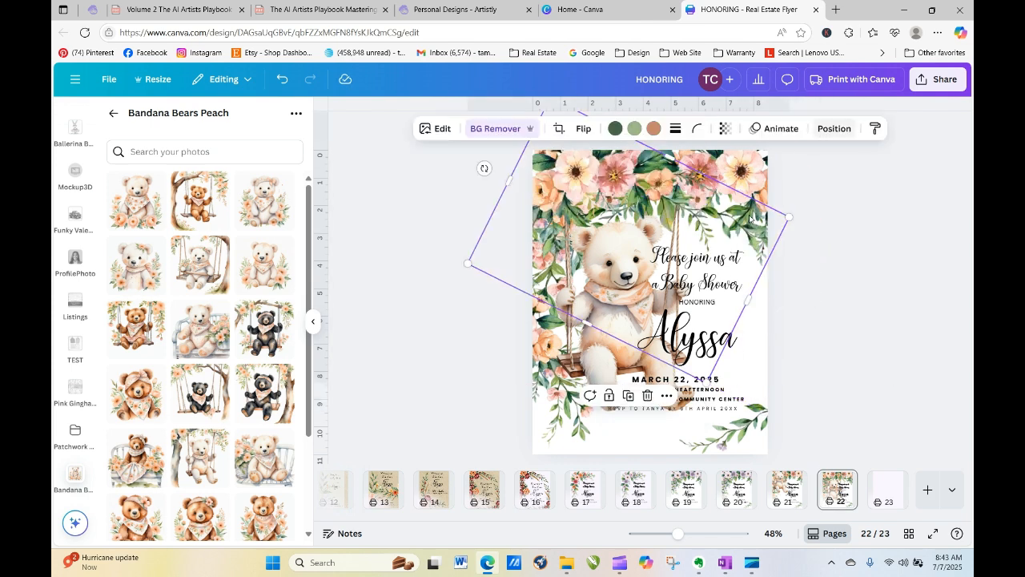
left_click(832, 127)
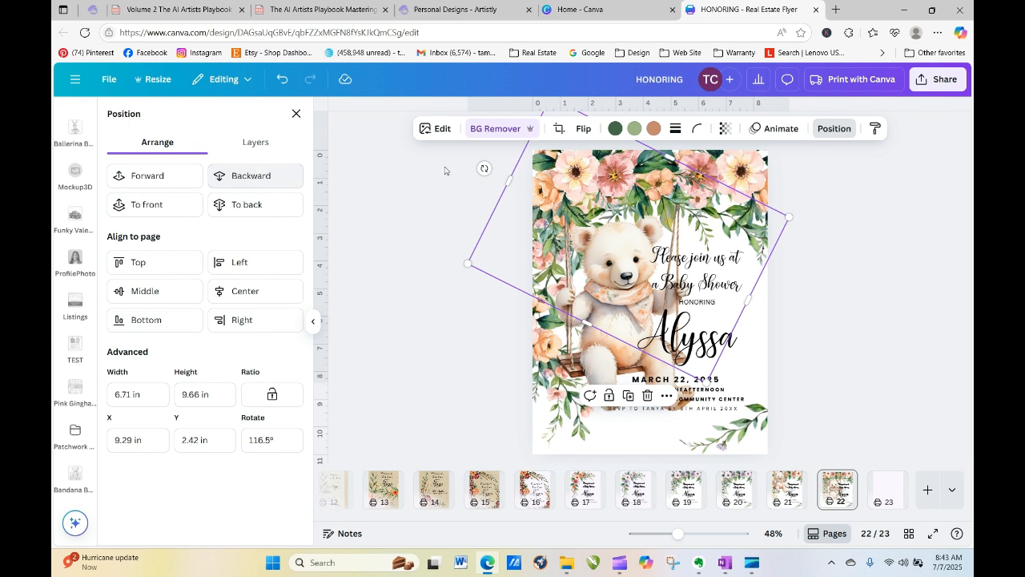
left_click(276, 180)
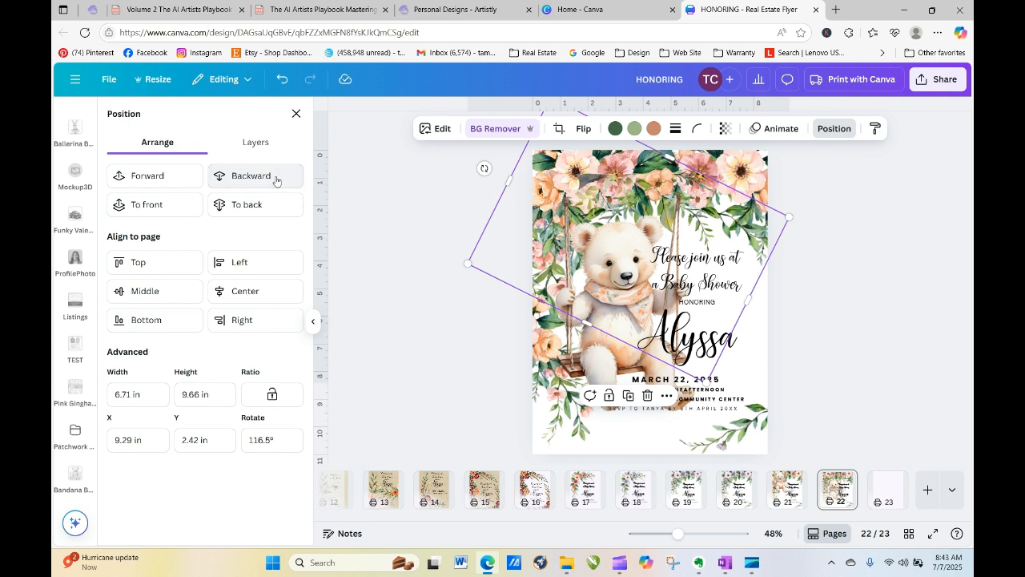
left_click(276, 180)
Step: Move the "Please join us at a Baby Shower" text below the event details and send the rotated floral copy to the bottom layer
left_click(712, 286)
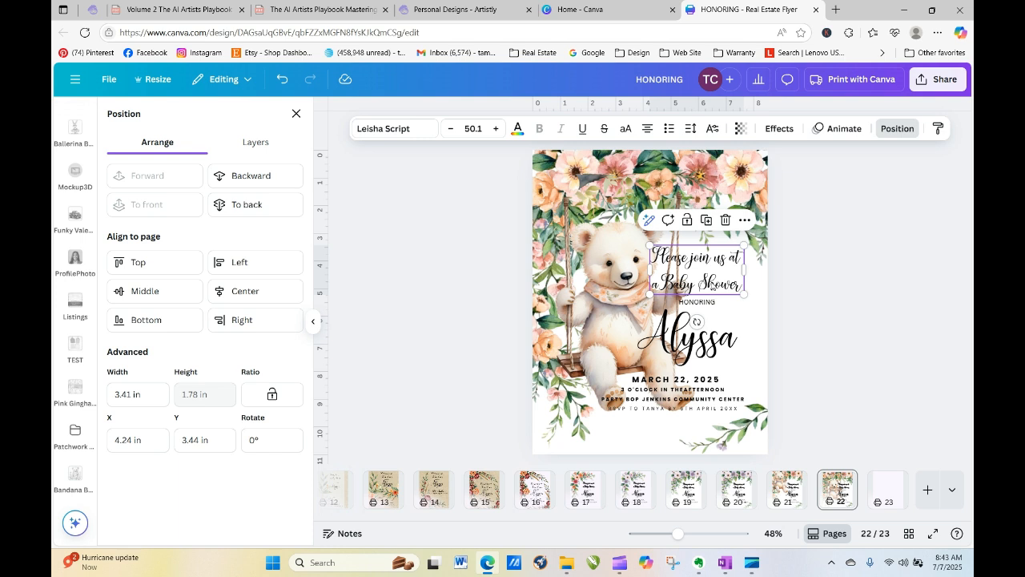
left_click_drag(697, 273, 639, 420)
left_click(615, 167)
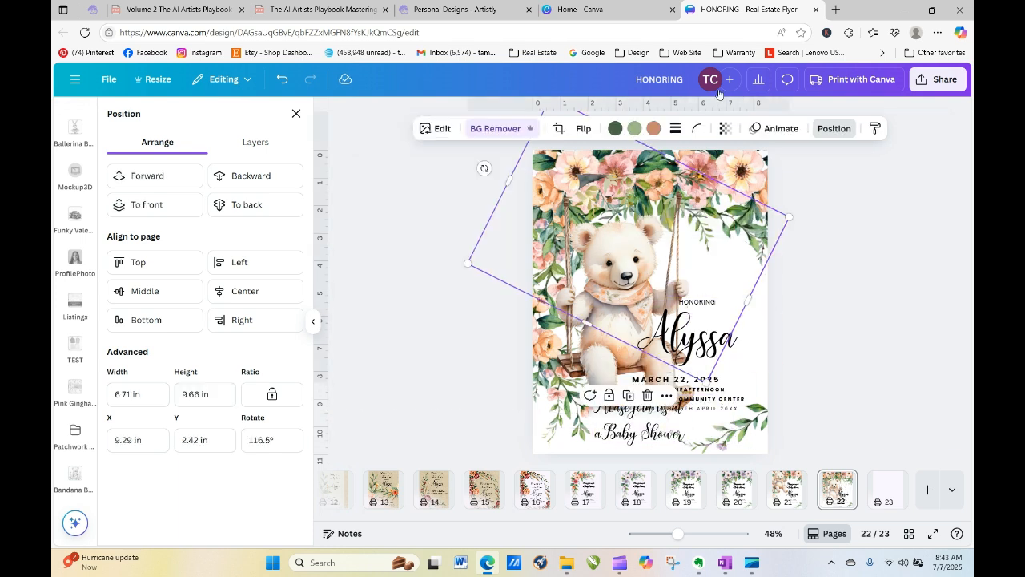
left_click(265, 175)
left_click(264, 174)
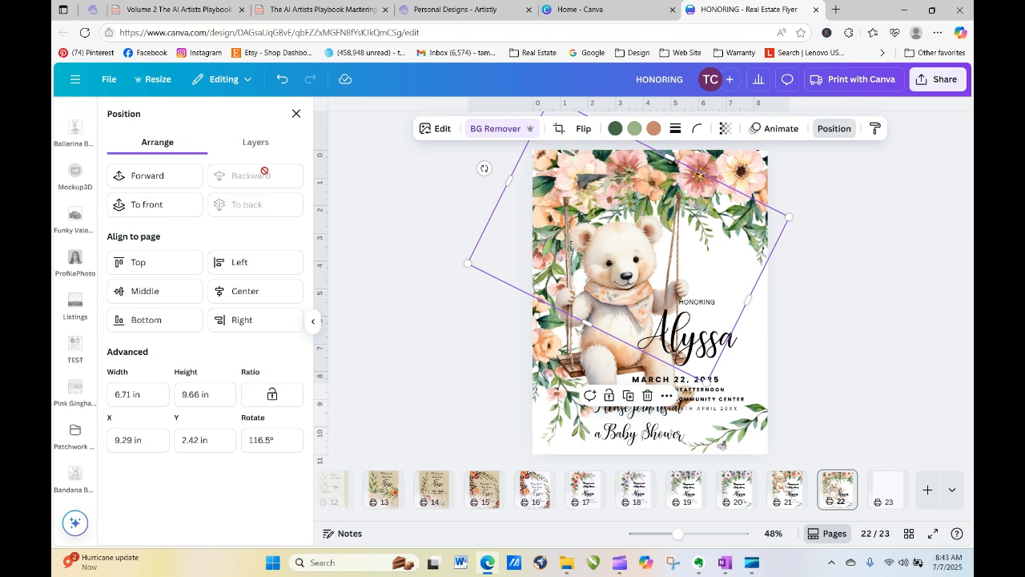
Step: Bring the rotated floral corner one layer forward and lower the swinging bear to about X -1 in, Y 1.72 in
left_click(161, 177)
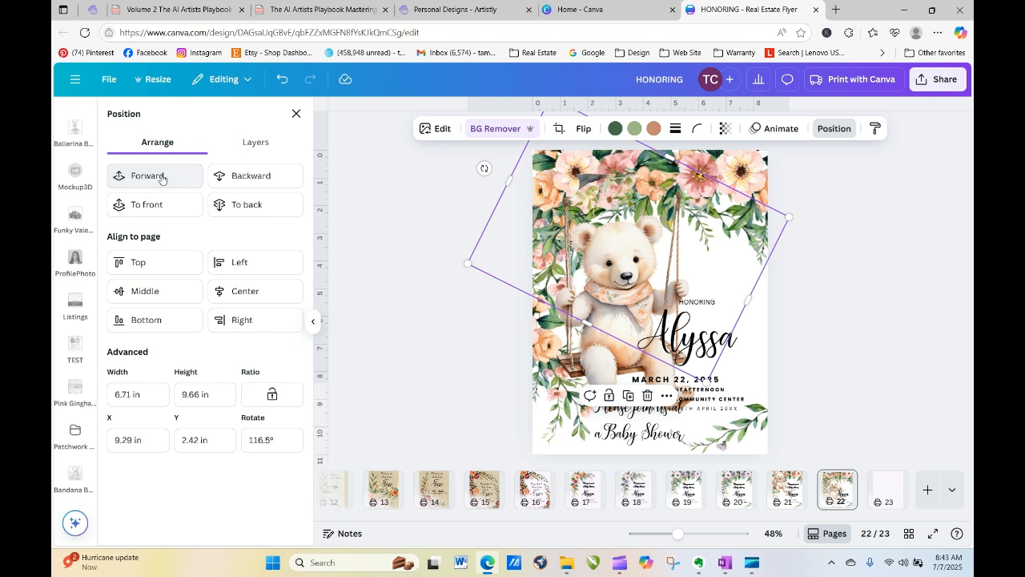
left_click(588, 188)
left_click_drag(621, 173, 621, 198)
left_click(848, 229)
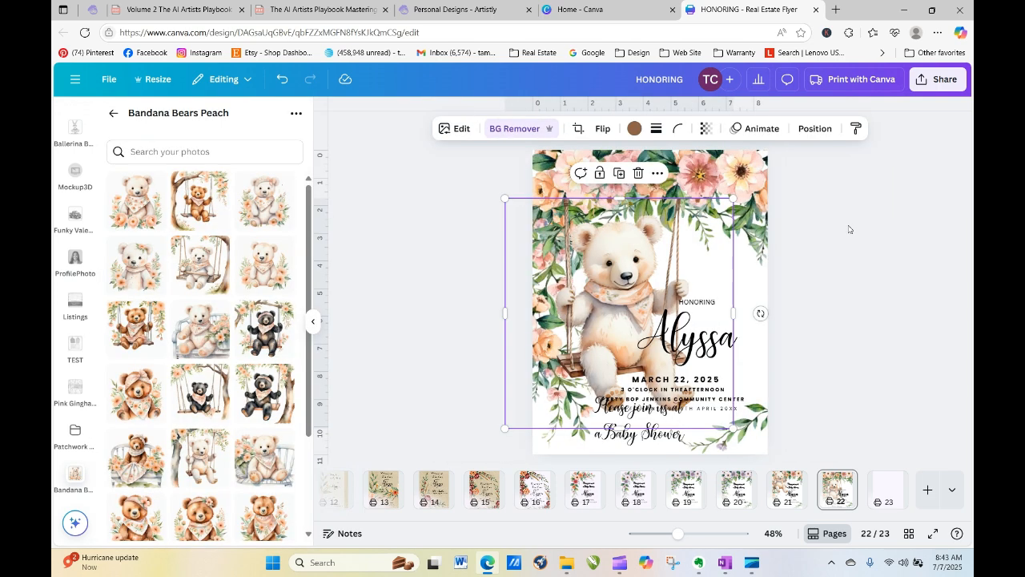
left_click_drag(657, 217, 658, 213)
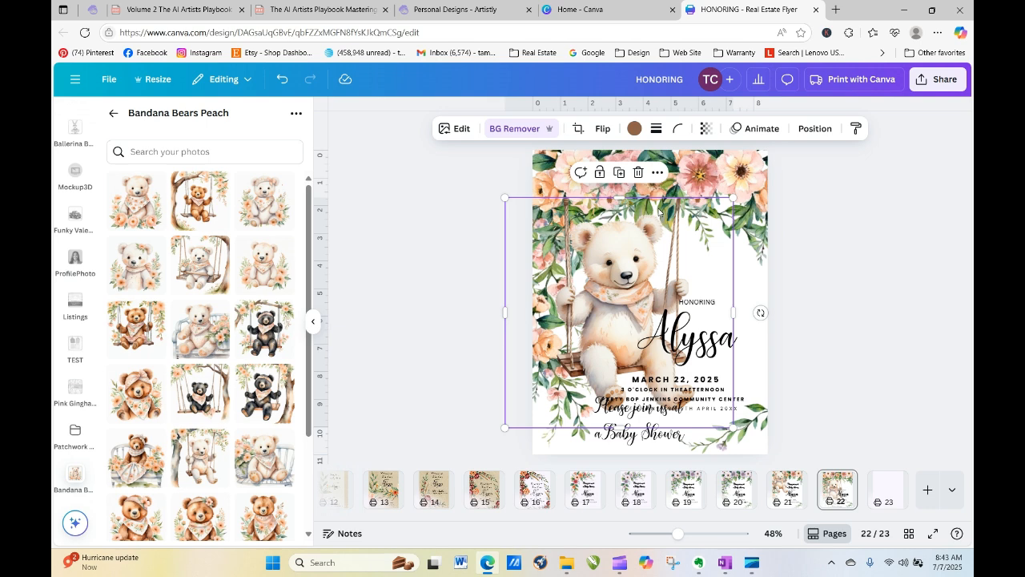
Step: Send the swinging bear one layer backward behind the flowers and shift it slightly left and down on the page
left_click(814, 128)
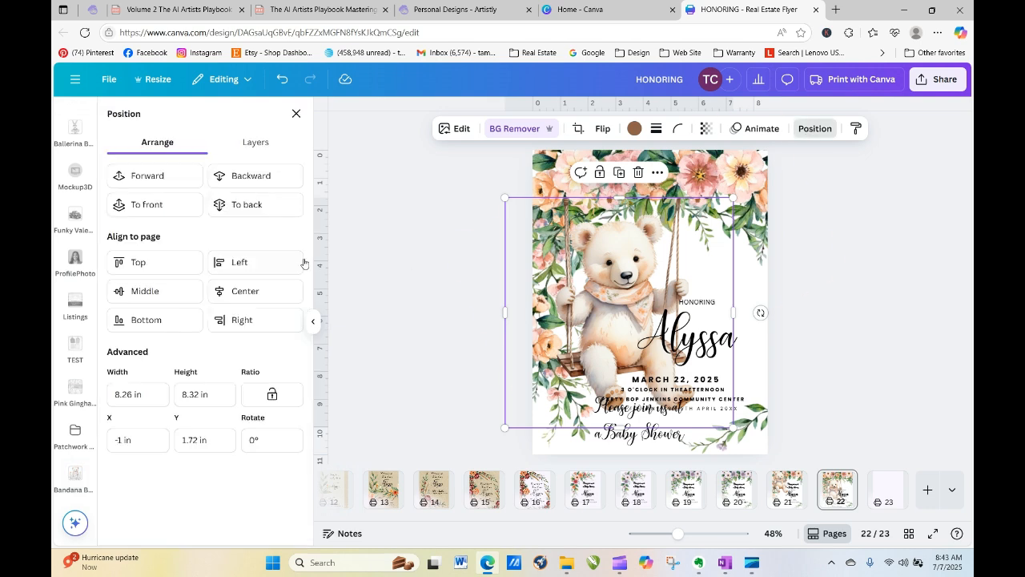
left_click(270, 180)
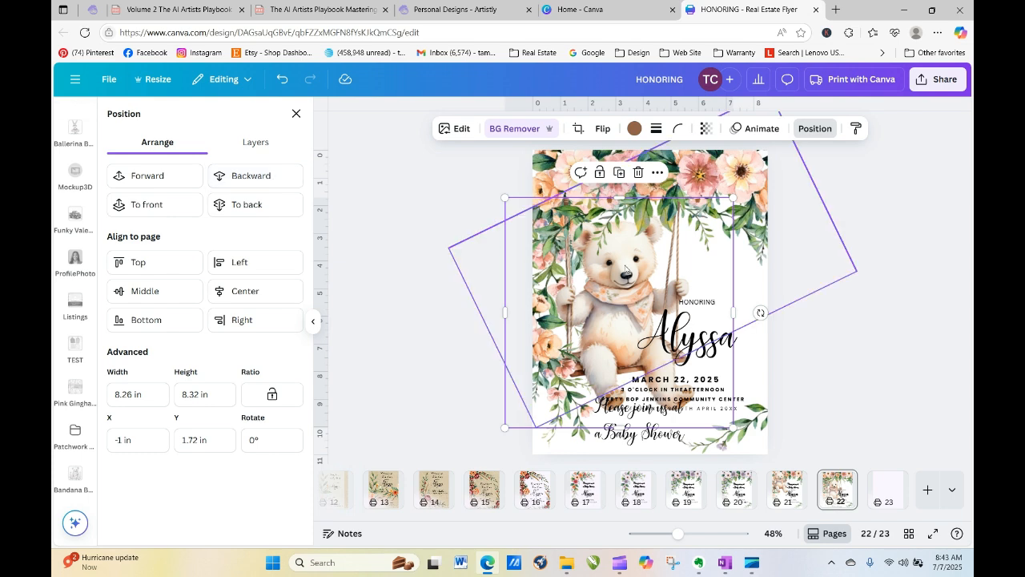
left_click_drag(623, 296, 615, 300)
left_click(817, 293)
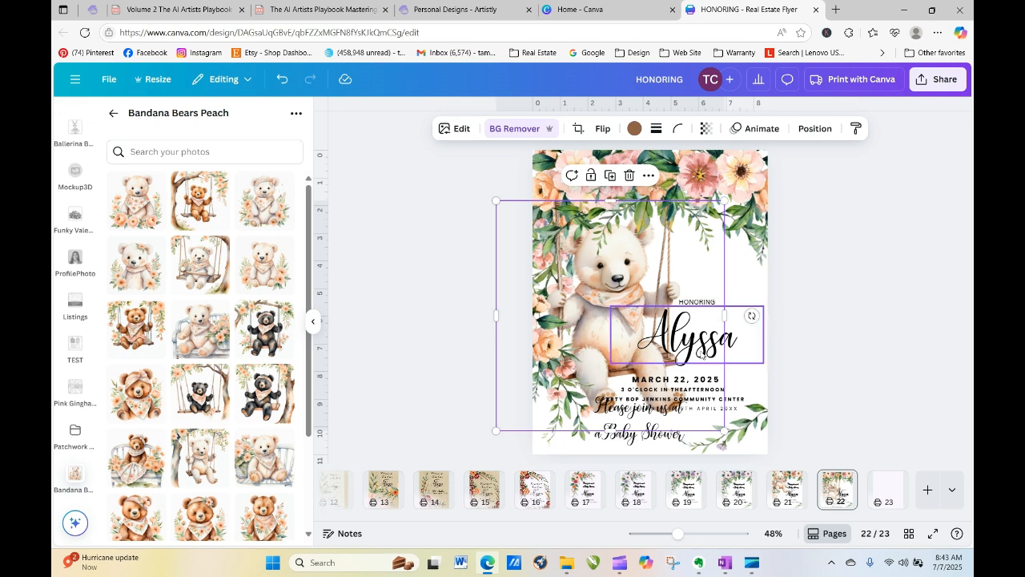
Step: Move the "Please join us at a Baby Shower" text above HONORING, beside the bear, and shrink it to fit there
left_click_drag(654, 443, 746, 288)
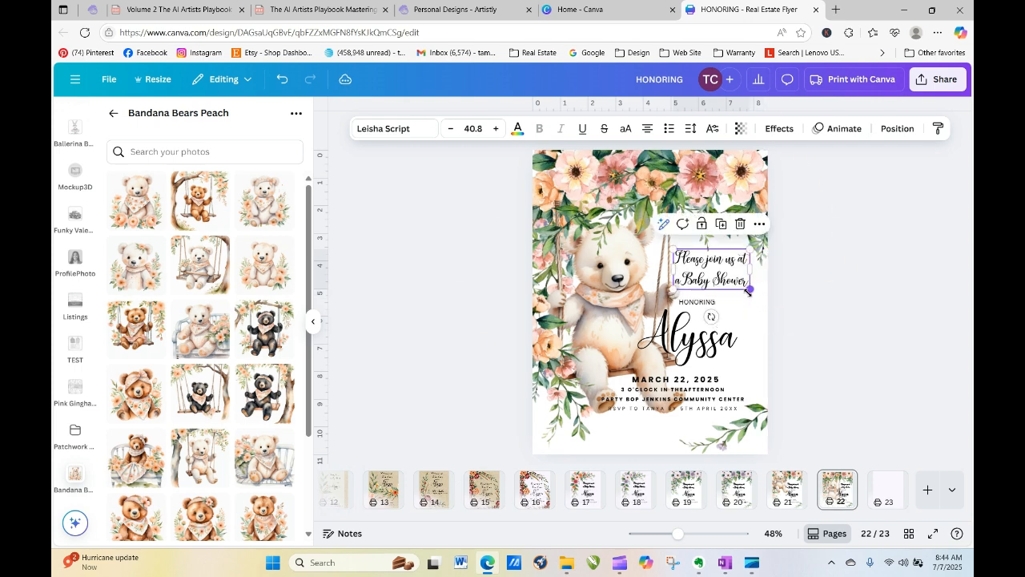
left_click(821, 300)
left_click(673, 278)
left_click_drag(672, 291, 681, 285)
left_click(796, 308)
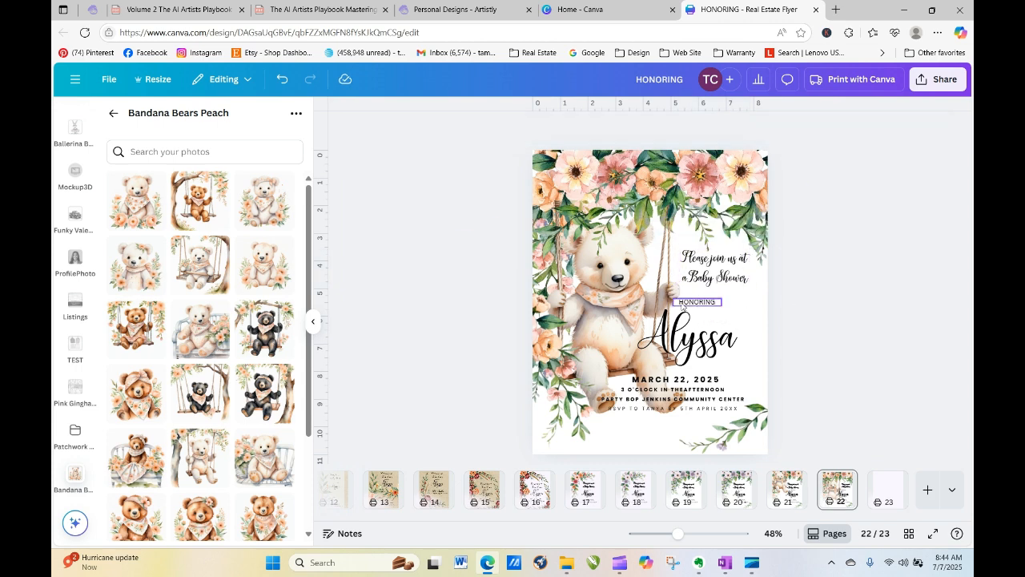
Step: Reposition HONORING and the honoree's name under the invitation text, clear of the bear, and shrink the name to about size 99.8
left_click_drag(684, 330, 703, 341)
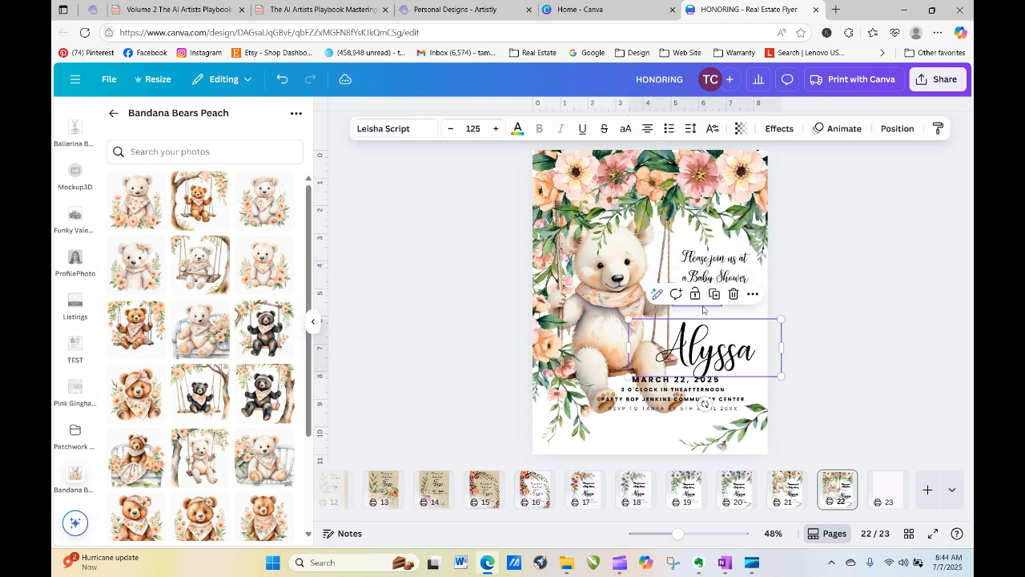
left_click(817, 290)
left_click_drag(692, 303, 709, 299)
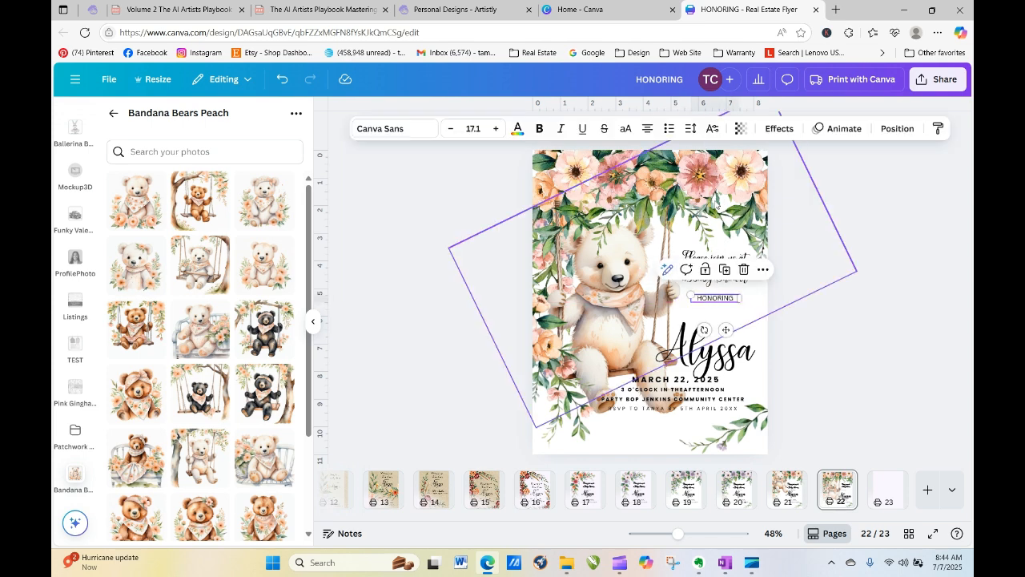
left_click_drag(719, 362, 724, 349)
left_click_drag(788, 365, 740, 333)
left_click(807, 394)
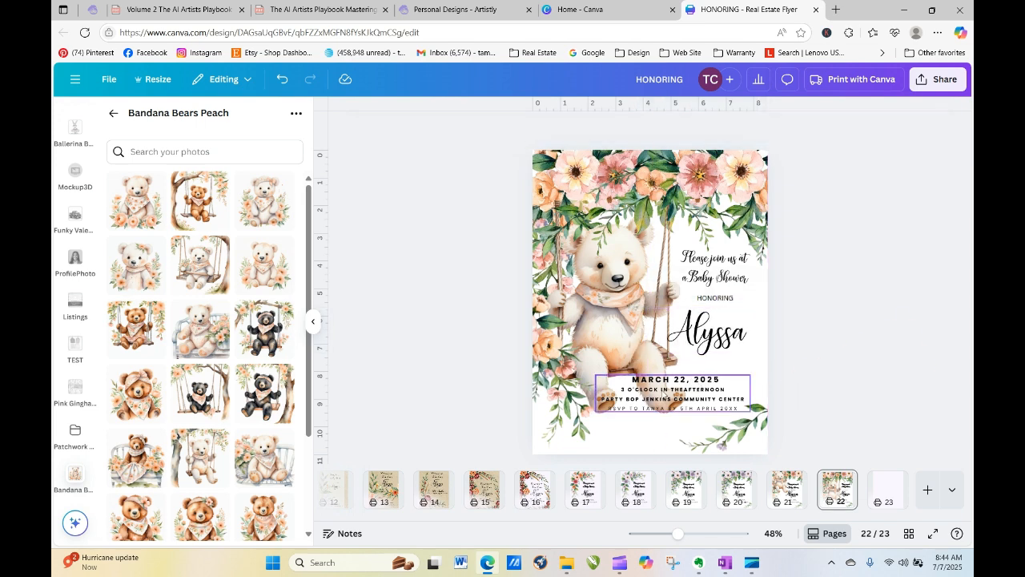
Step: Move the date, time, venue and RSVP block under the honoree's name and shrink it beside the bear's legs
left_click_drag(666, 394, 707, 366)
left_click(835, 414)
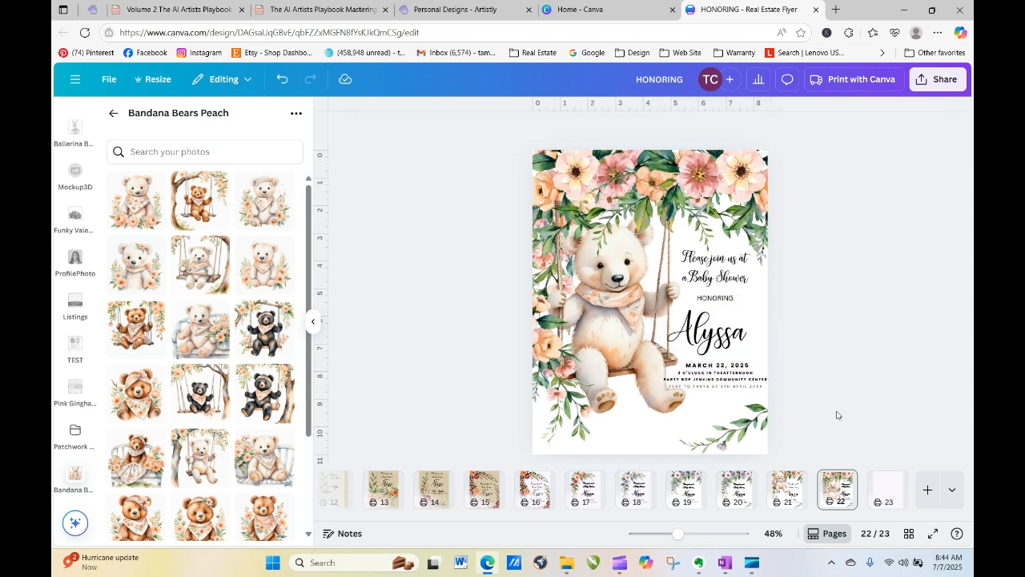
left_click(731, 379)
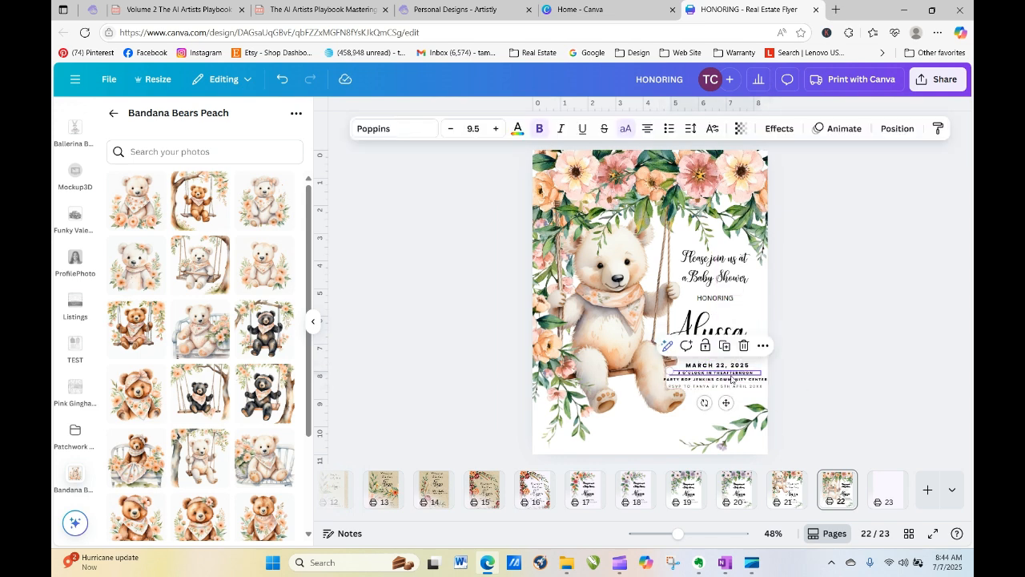
left_click(729, 380, "shift")
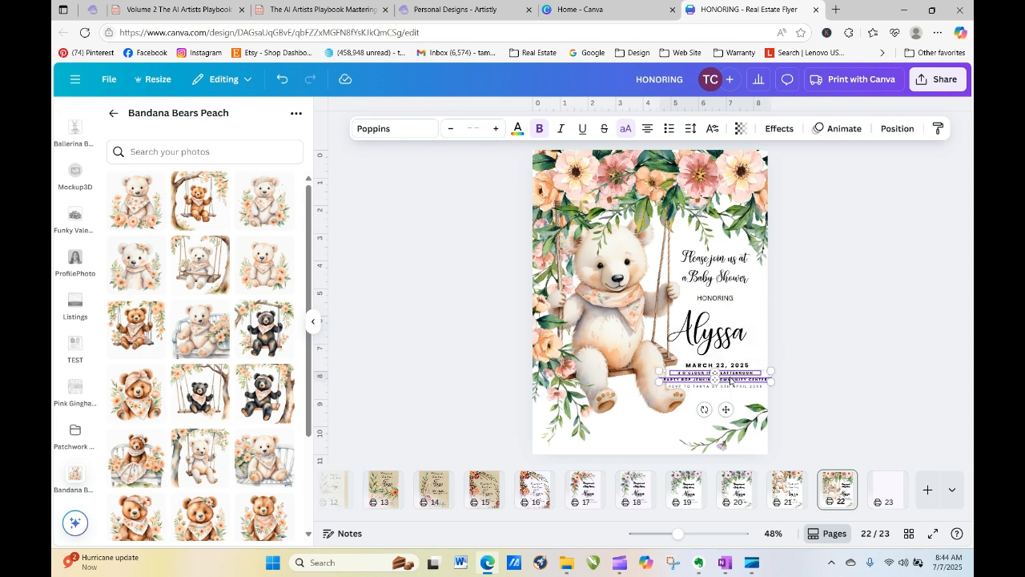
left_click(729, 387, "shift")
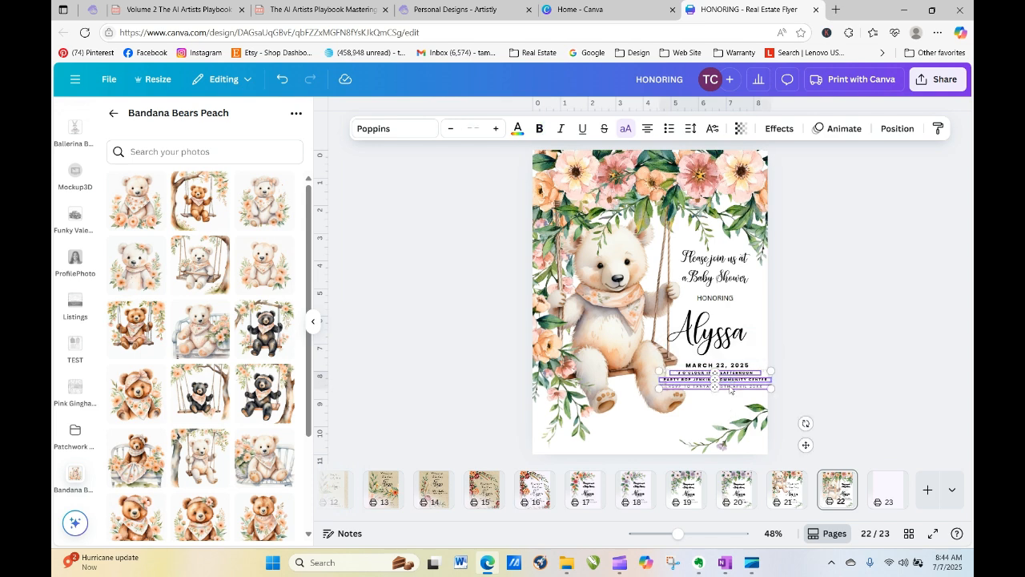
left_click(843, 367)
Step: Move the venue and RSVP lines together below the bear's feet and increase their font size by 4
left_click(747, 380)
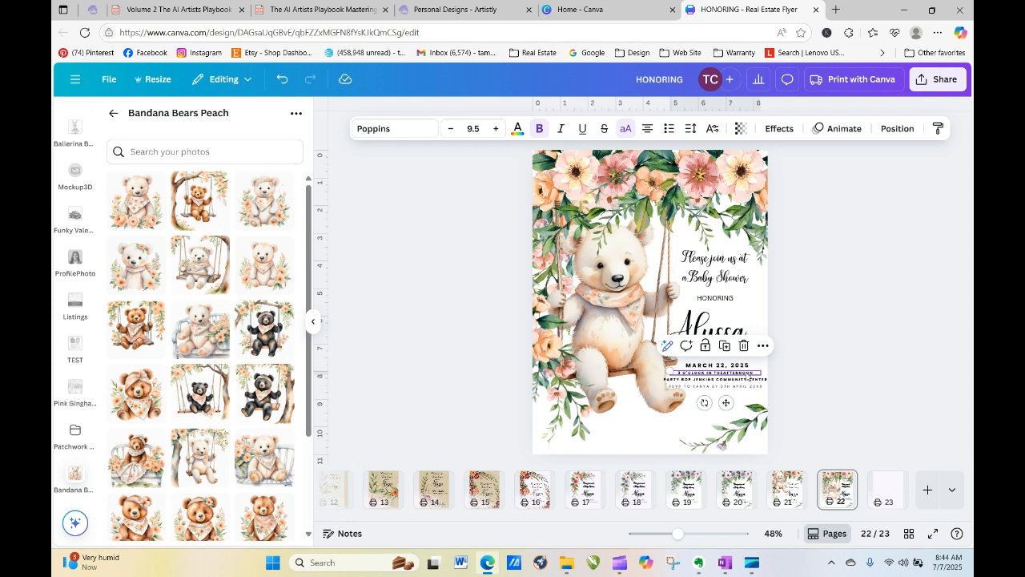
left_click(748, 388, "shift")
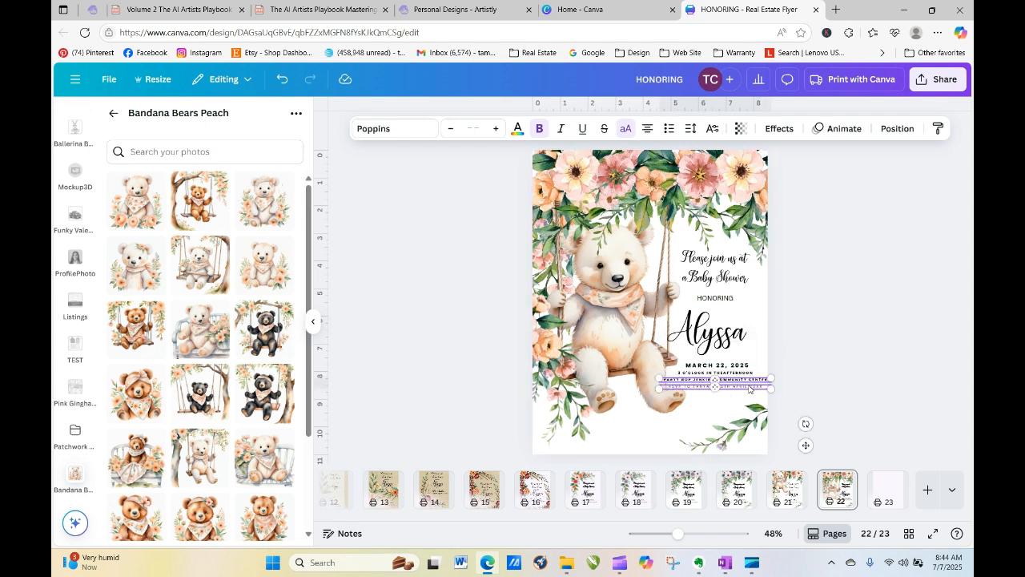
left_click_drag(735, 379, 669, 427)
left_click(496, 129)
left_click(496, 129)
left_click(496, 128)
left_click(496, 129)
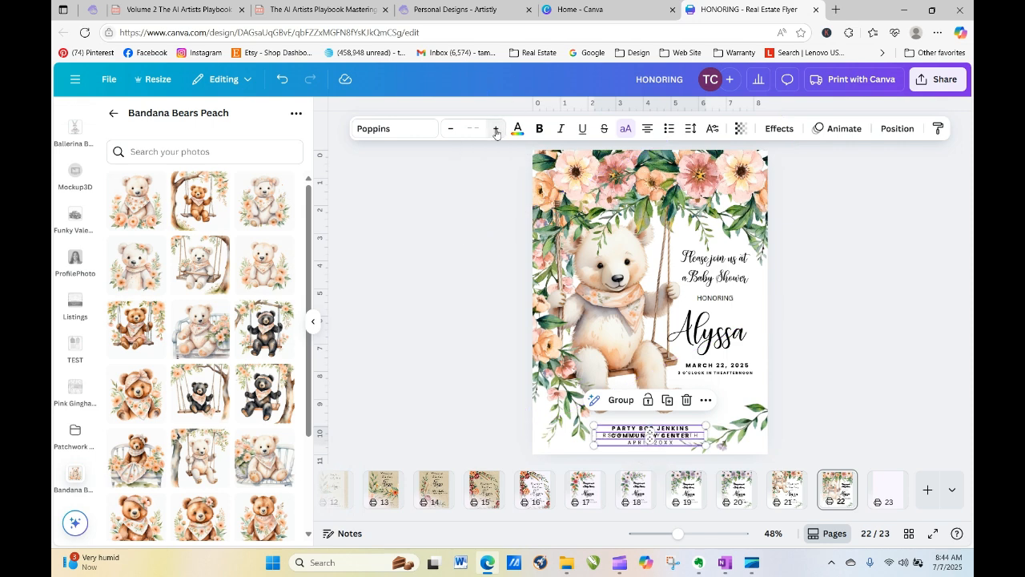
left_click(837, 344)
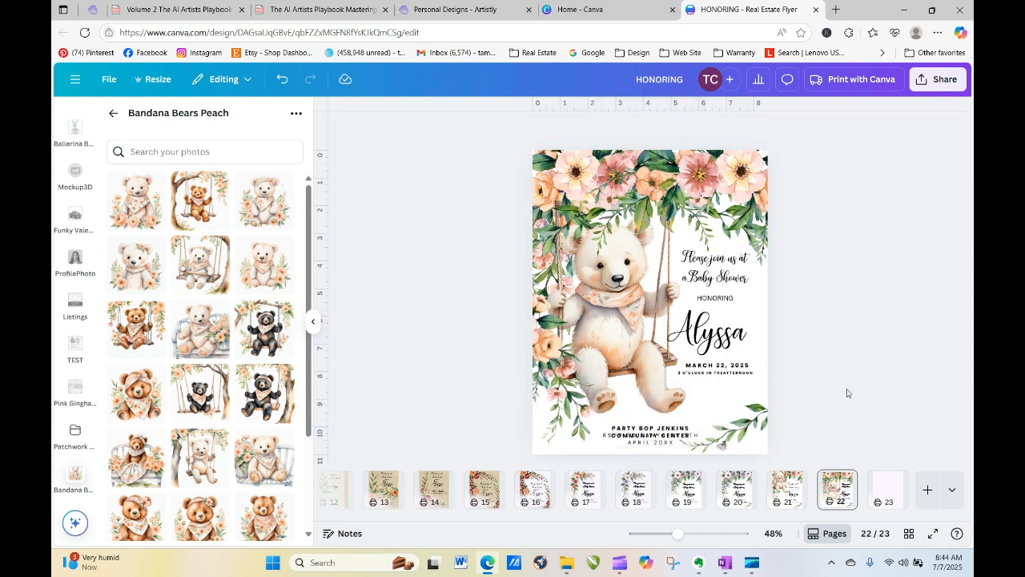
Step: Separate the overlapping bottom texts by moving the venue text up so it sits directly above the RSVP text
left_click(647, 439)
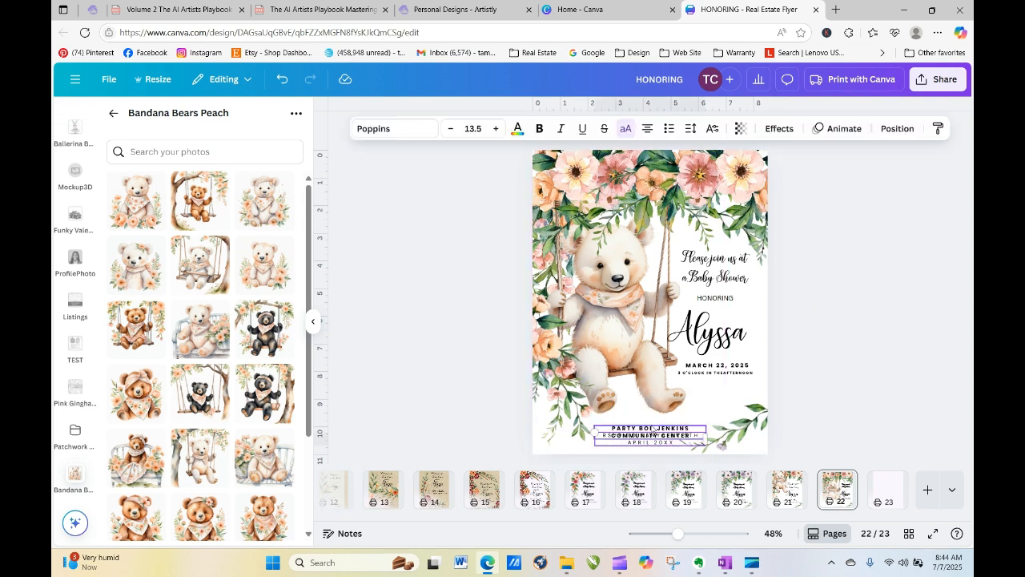
mouse_move(649, 431)
left_mouse_down()
mouse_move(648, 416)
mouse_move(648, 439)
mouse_move(636, 441)
mouse_move(637, 421)
left_mouse_up()
left_click(828, 437)
left_click(812, 427)
left_click(636, 420)
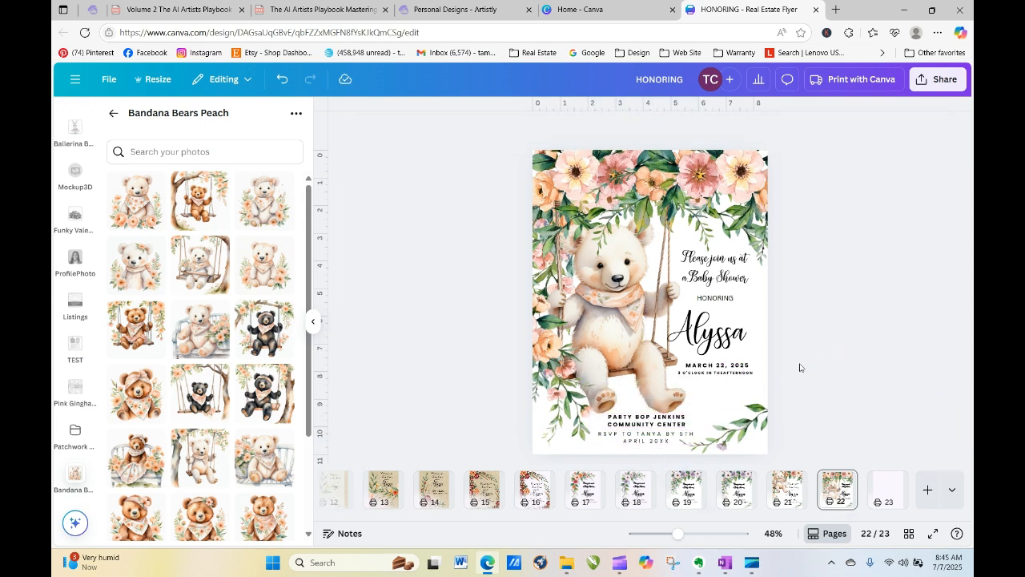
Step: Set the font size of the "3 o'clock in the afternoon" line to 11.5
left_click(735, 370)
left_click(735, 370)
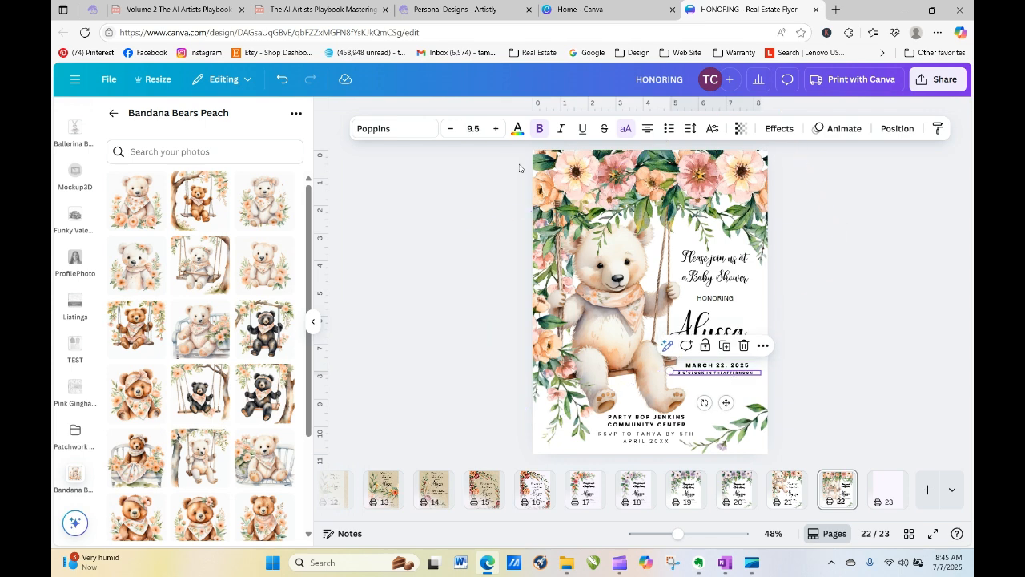
left_click(494, 130)
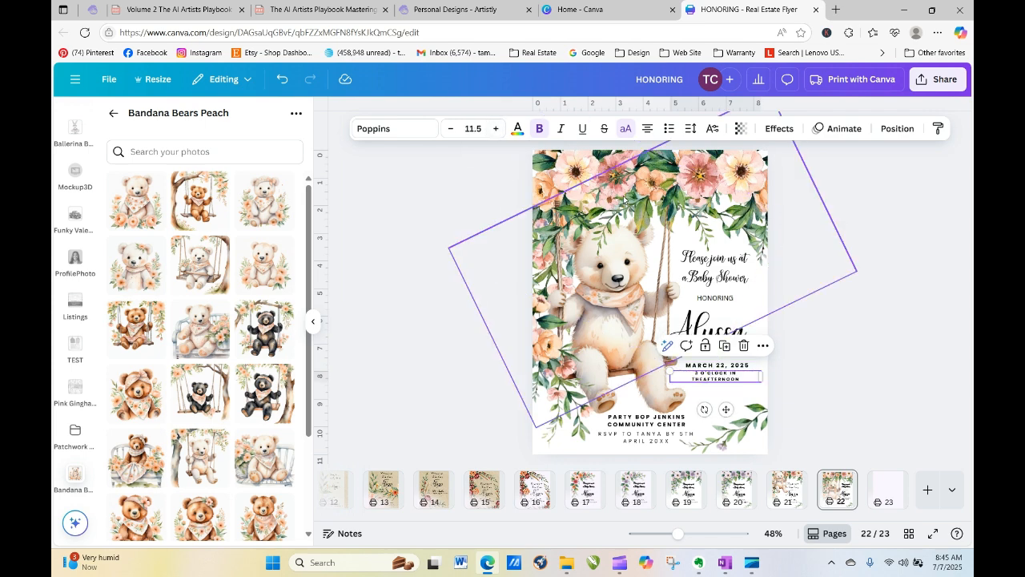
left_click(865, 406)
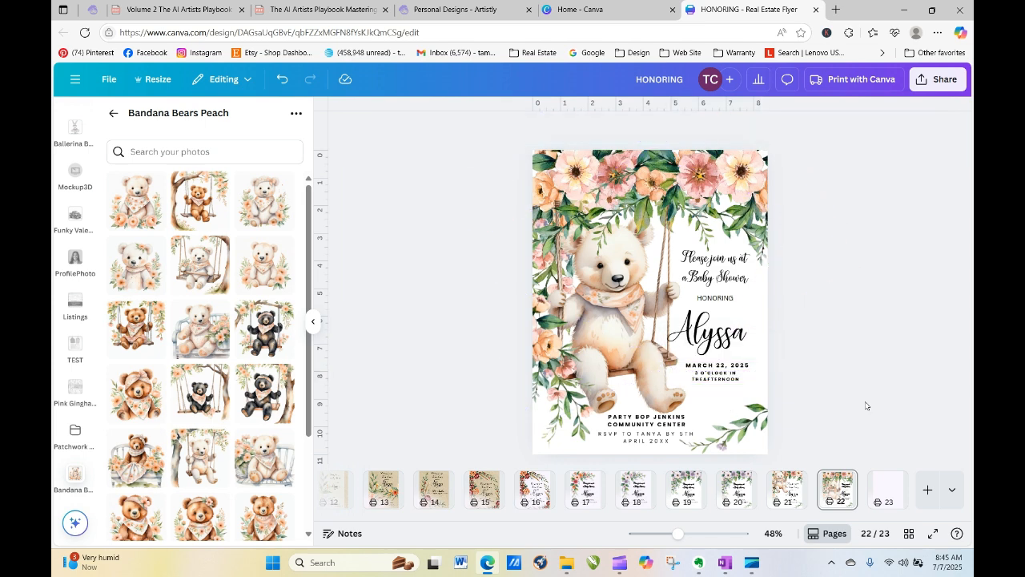
Step: Lower the date and time lines slightly and shift the honoree's name right to centre it under HONORING
left_click(740, 378)
left_click_drag(740, 380, 736, 389)
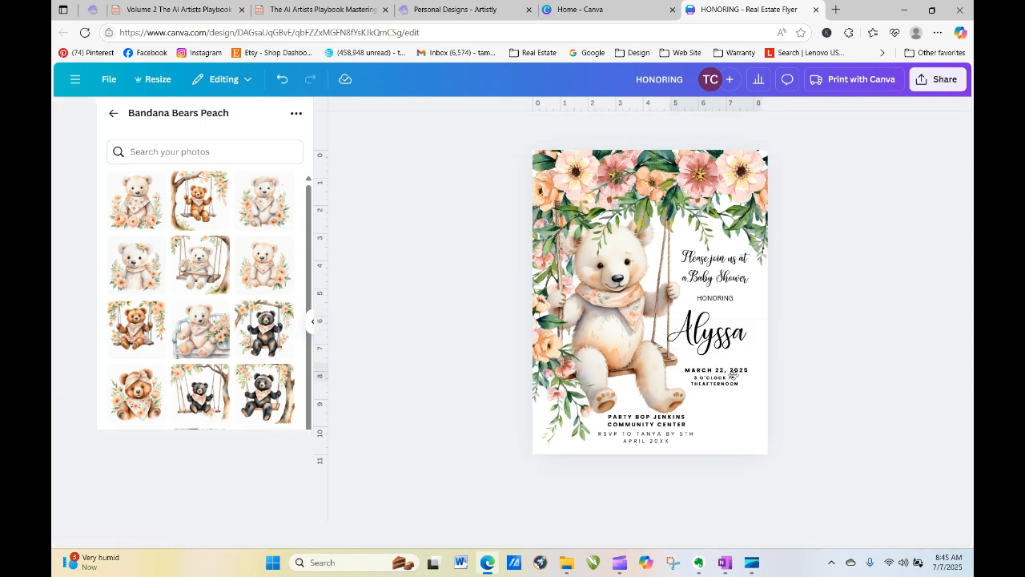
left_click(806, 397)
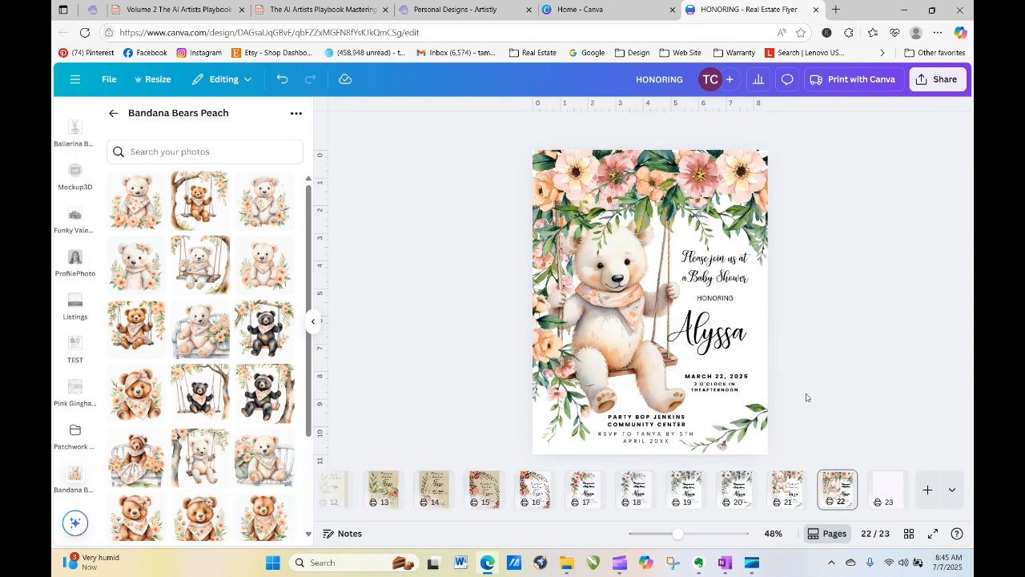
left_click(712, 356)
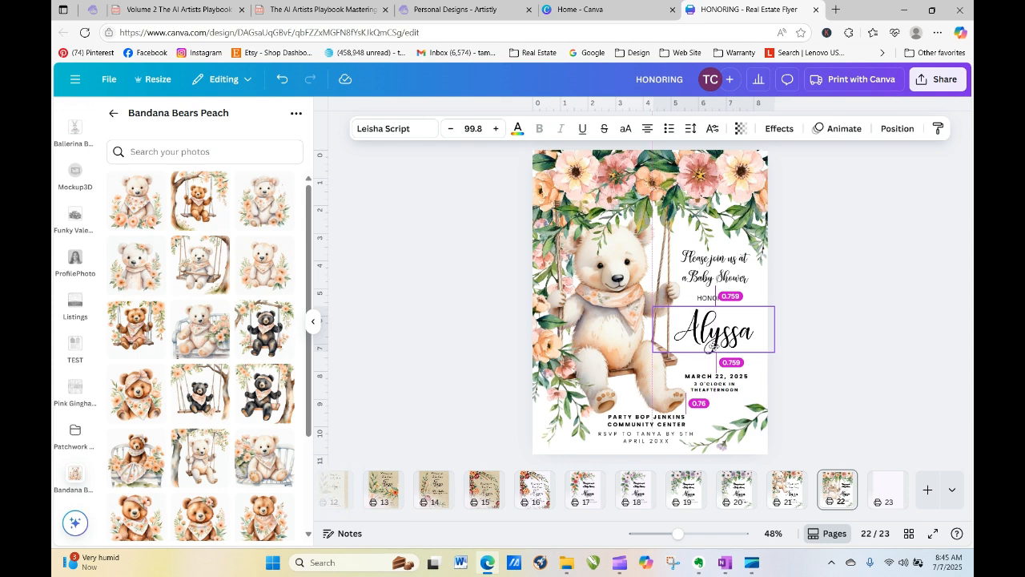
left_click(913, 395)
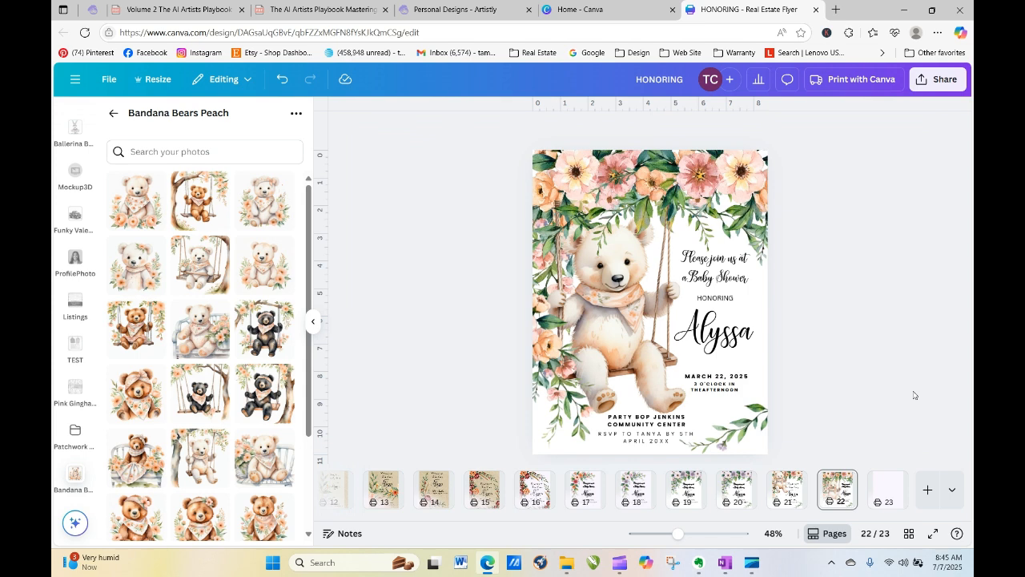
left_click(841, 490)
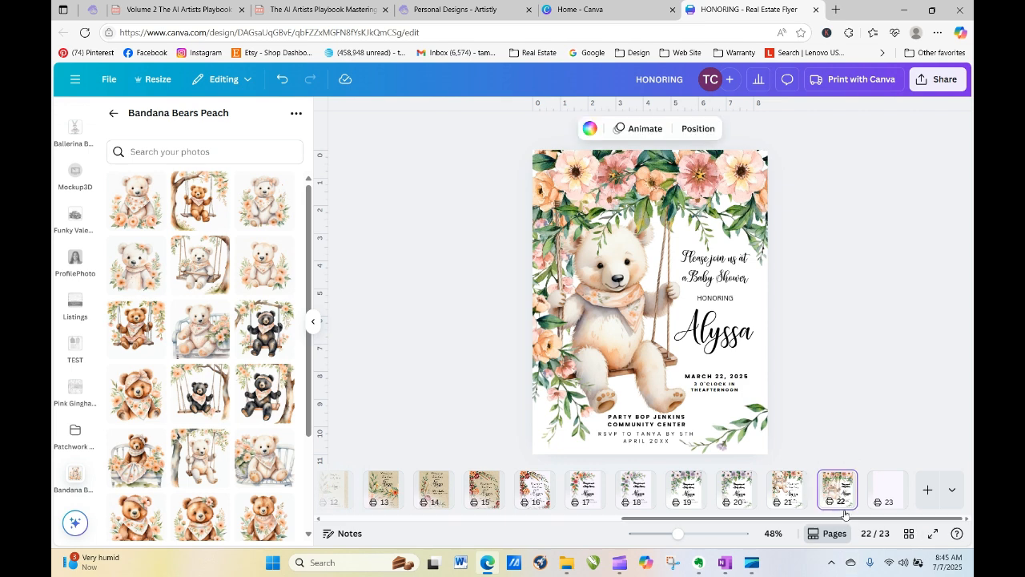
right_click(788, 487)
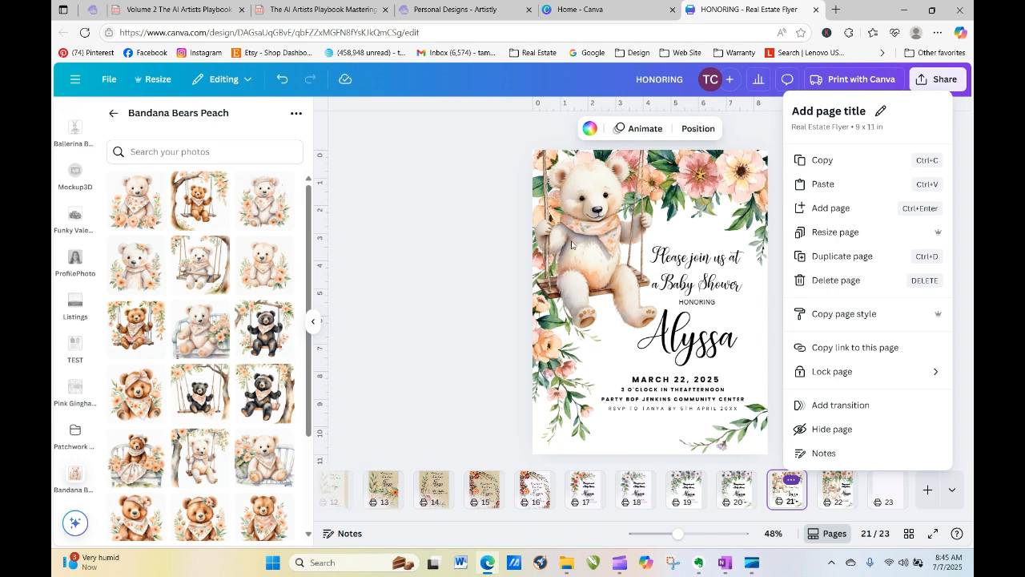
key("Escape")
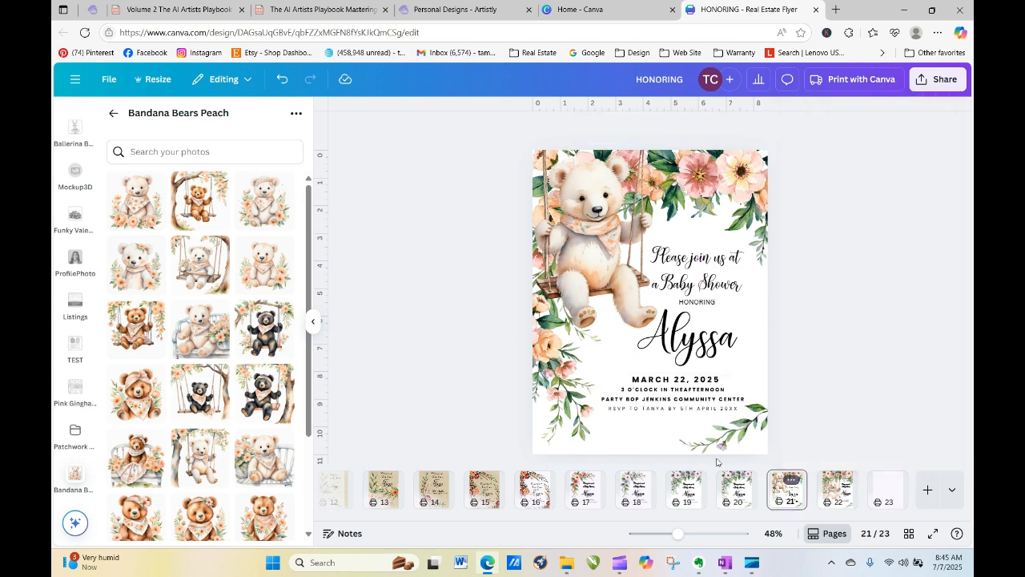
Step: Open page 20 with the purple flowers and search the project folders for "bunny"
left_click(727, 493)
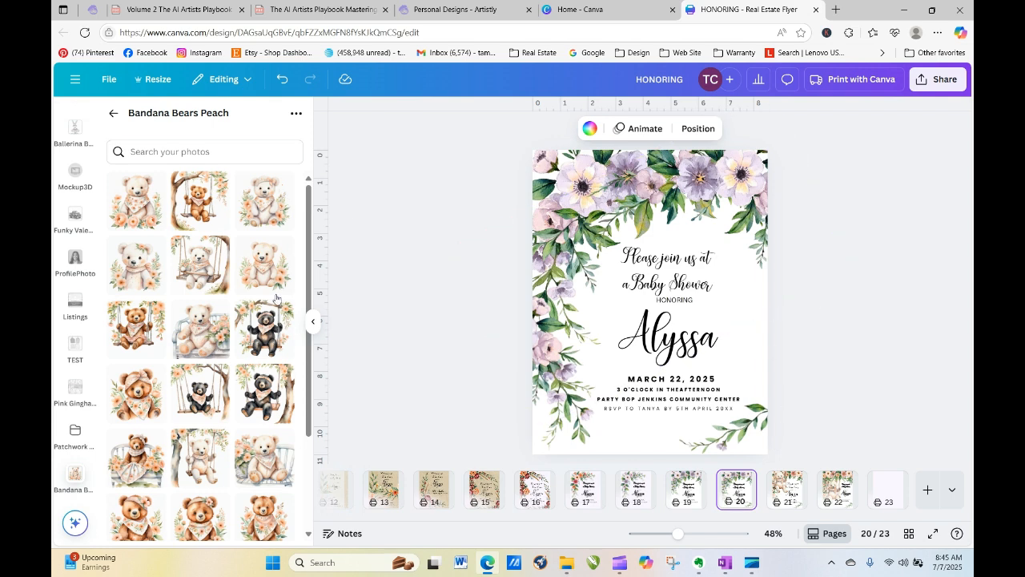
left_click(112, 113)
type("bunny")
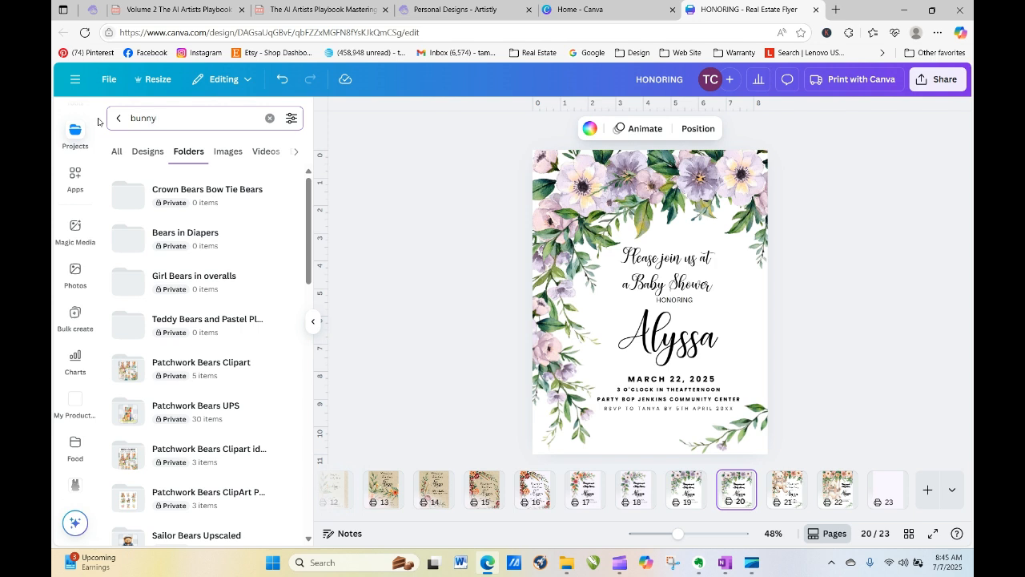
key("Return")
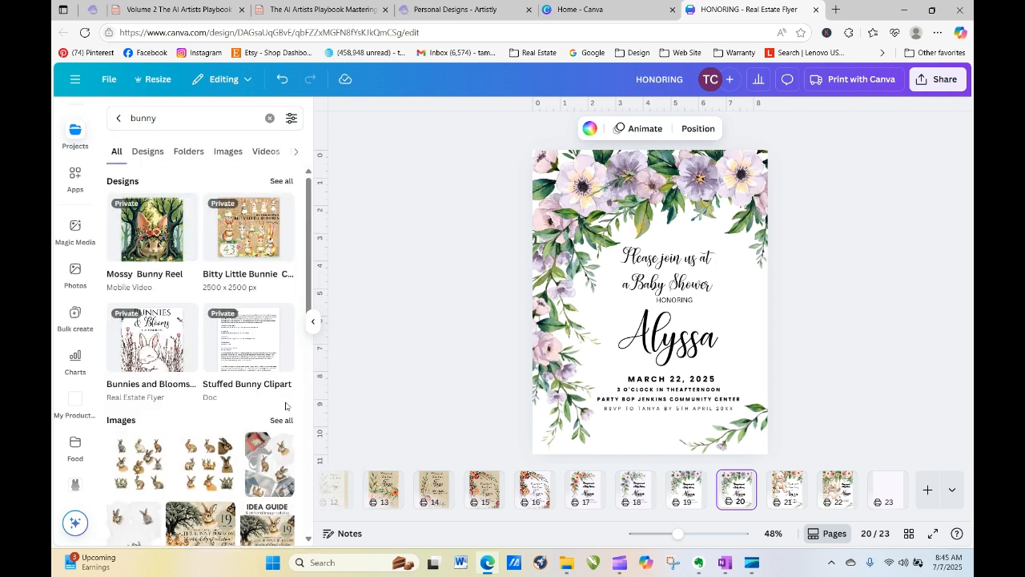
left_click(189, 151)
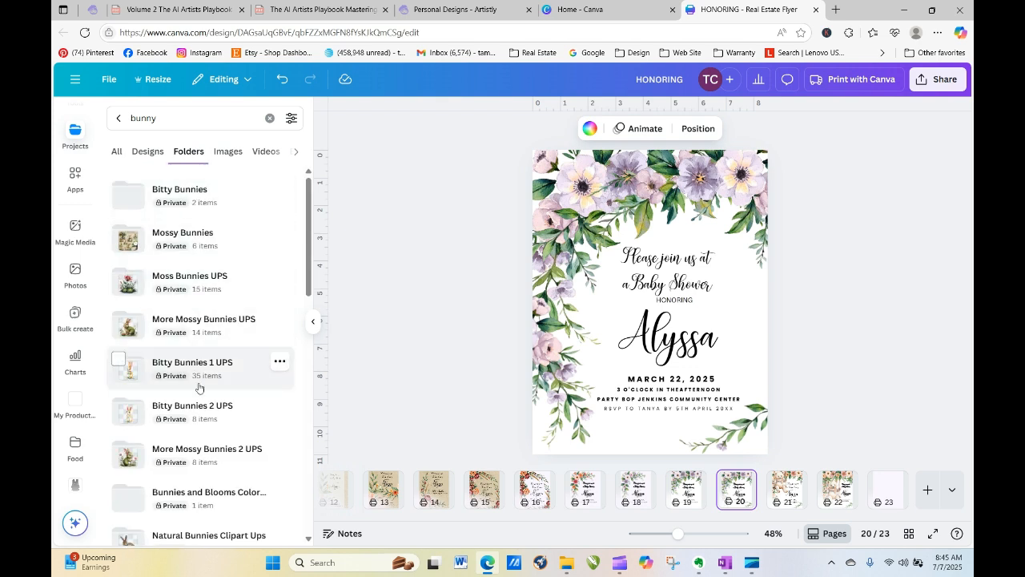
Step: Add the seated brown rabbit from the Natural Bunnies Clipart Ups folder to page 20 and place it partly off the page's right edge
scroll(201, 400, "down", 1)
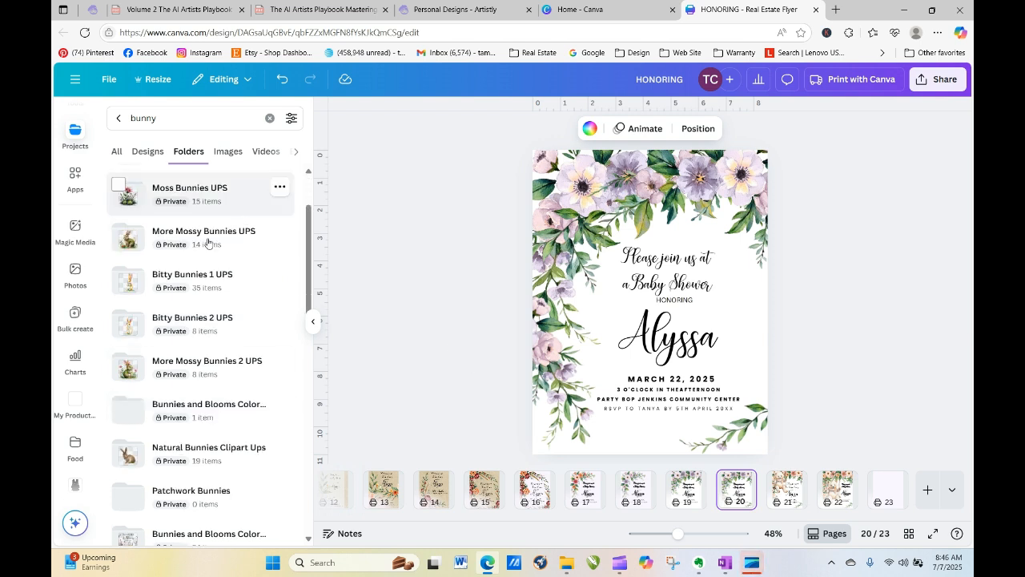
left_click(194, 450)
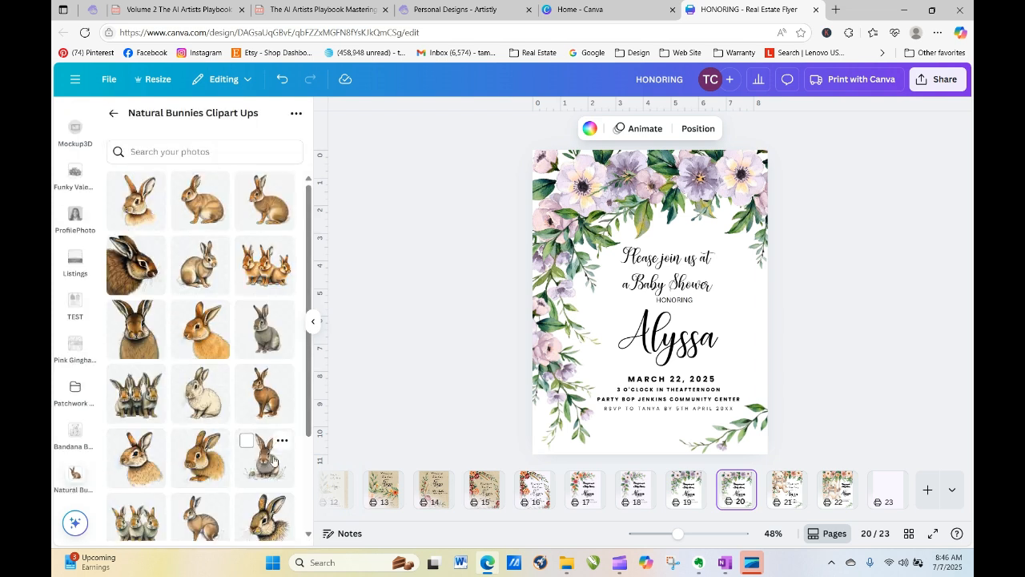
left_click_drag(308, 388, 304, 497)
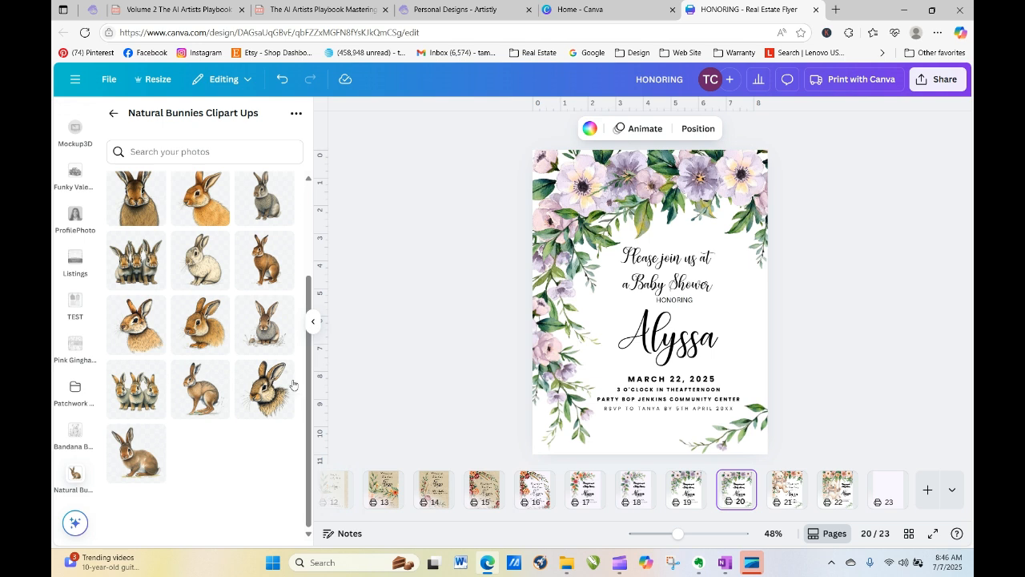
left_click_drag(311, 382, 297, 290)
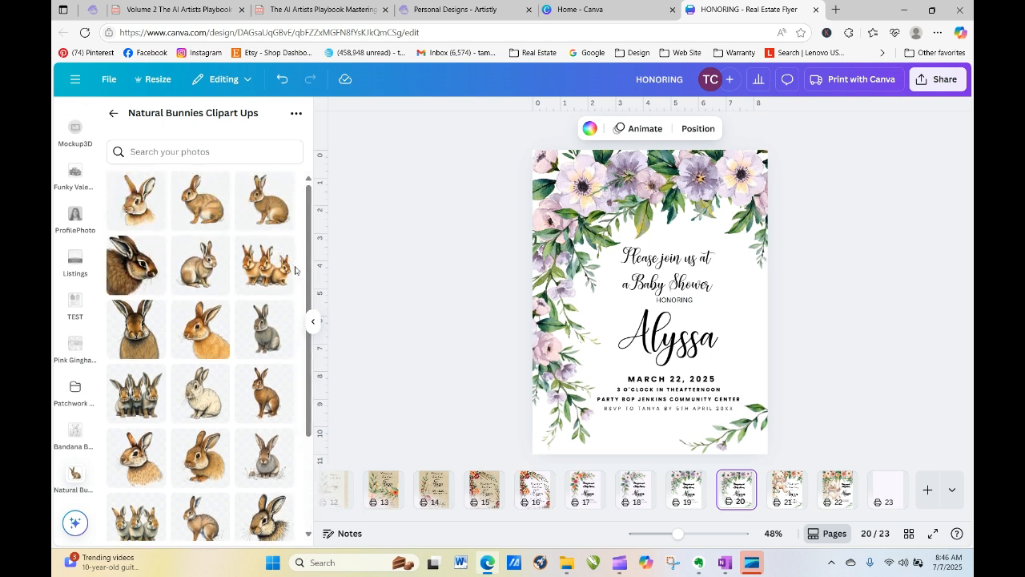
left_click(264, 200)
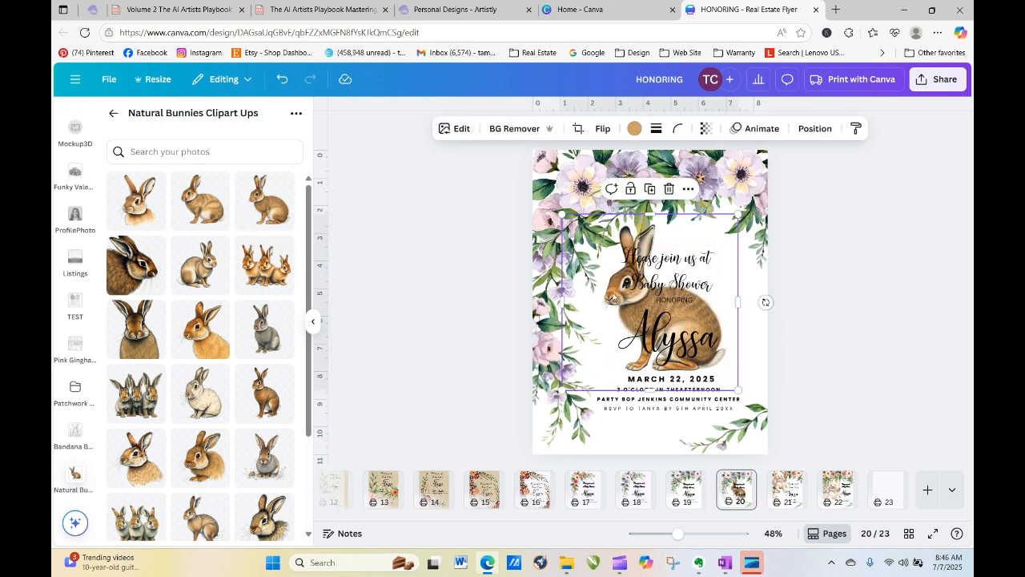
left_click_drag(612, 299, 712, 313)
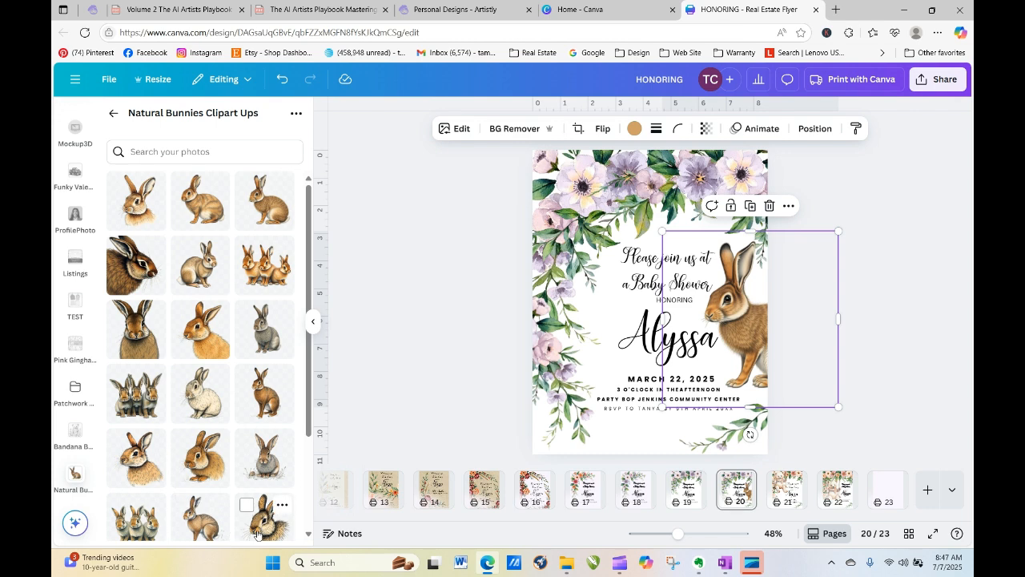
Step: Add the last rabbit image in the folder, flip it horizontally and move it to the page's lower-left corner
left_click_drag(306, 409, 302, 502)
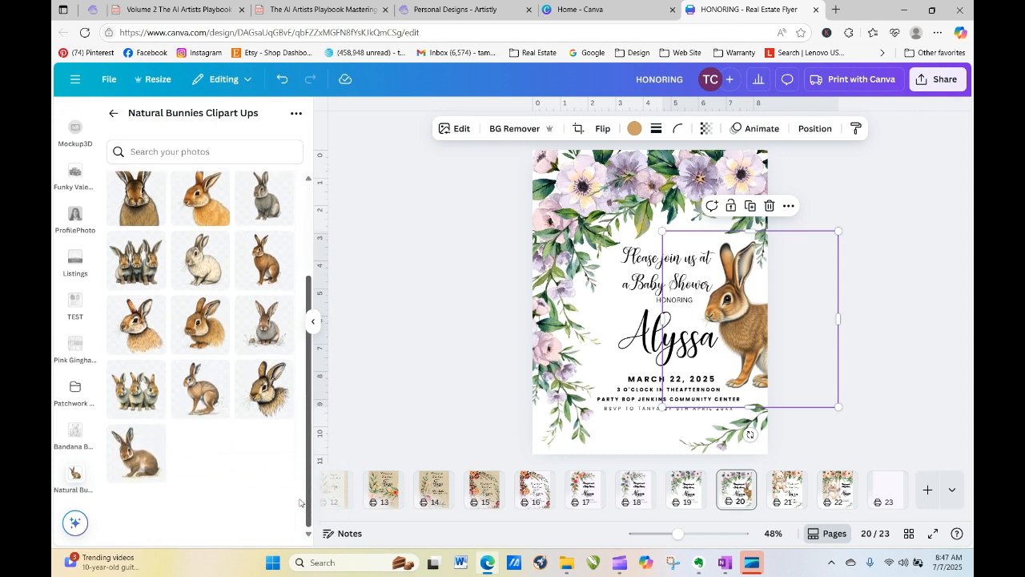
left_click(128, 448)
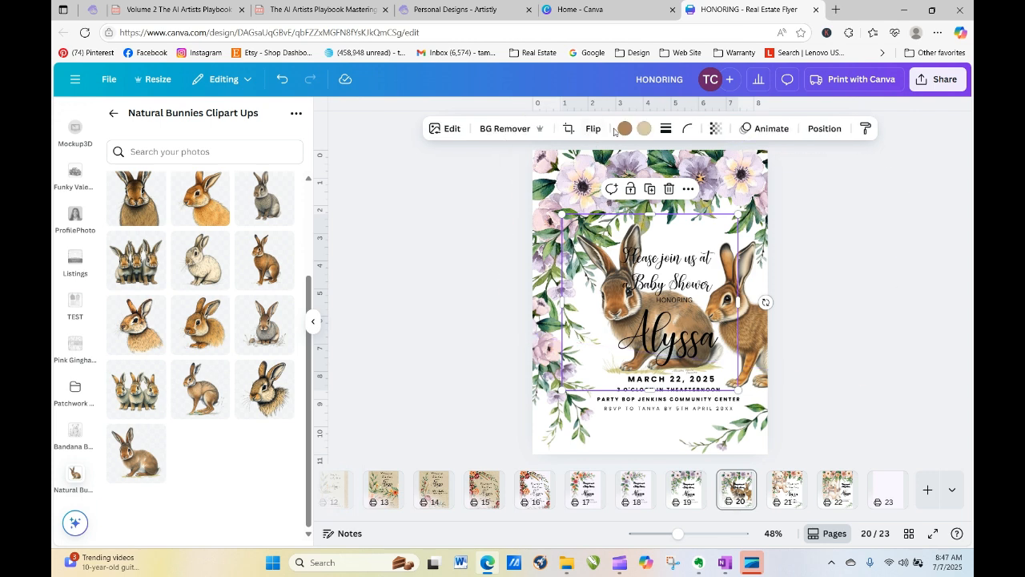
left_click(592, 128)
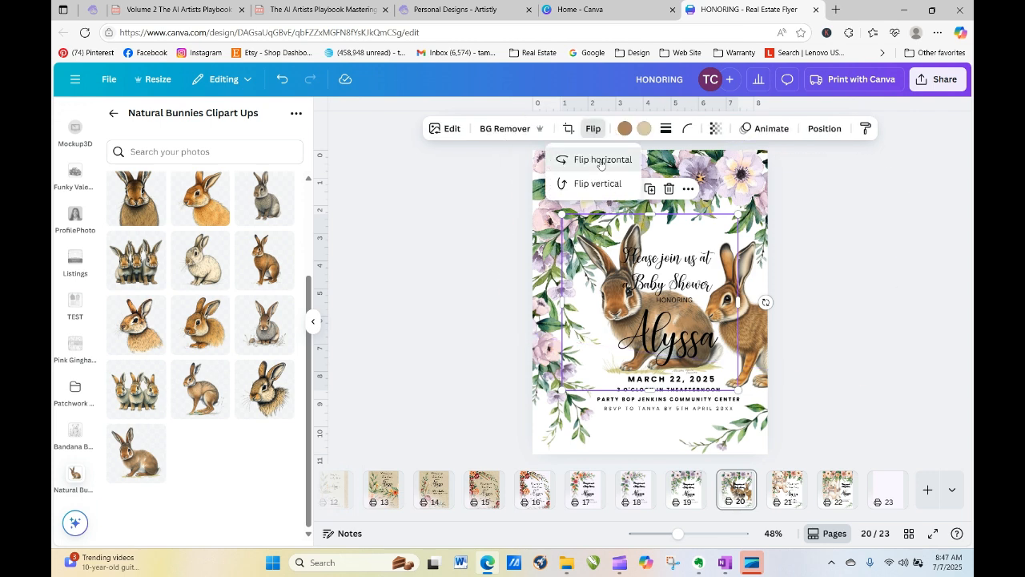
left_click(600, 161)
left_click_drag(602, 340, 531, 426)
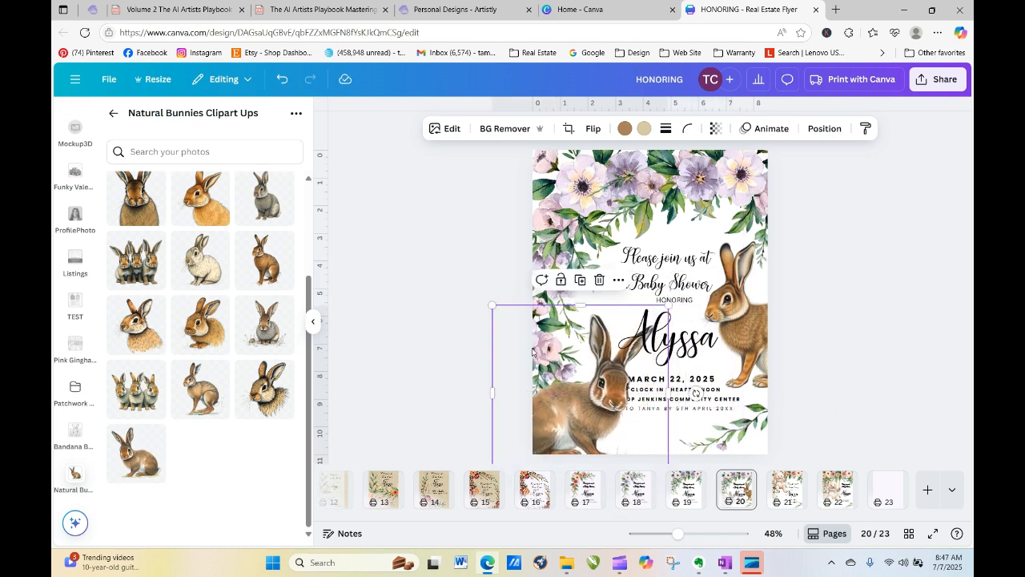
Step: Shrink the flipped rabbit and fit it into the page's lower-left corner
left_click_drag(491, 305, 555, 369)
left_click_drag(596, 438, 556, 425)
left_click_drag(627, 355, 598, 381)
mouse_move(568, 426)
left_mouse_down()
mouse_move(667, 424)
mouse_move(571, 413)
mouse_move(574, 420)
left_mouse_up()
Step: Slightly shrink the top floral spray, shift it right and crop in its left side
left_click(543, 342)
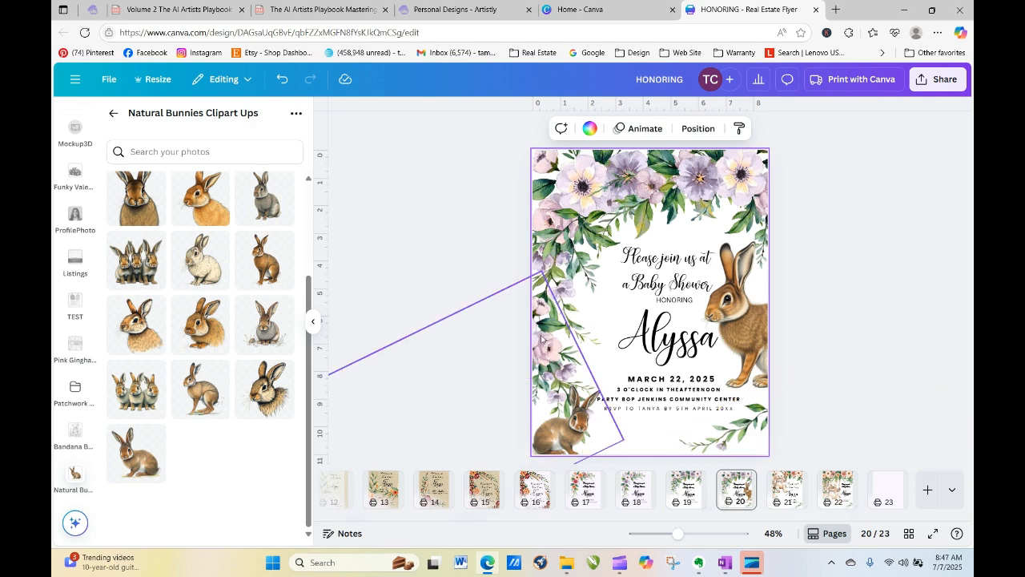
left_click(561, 277)
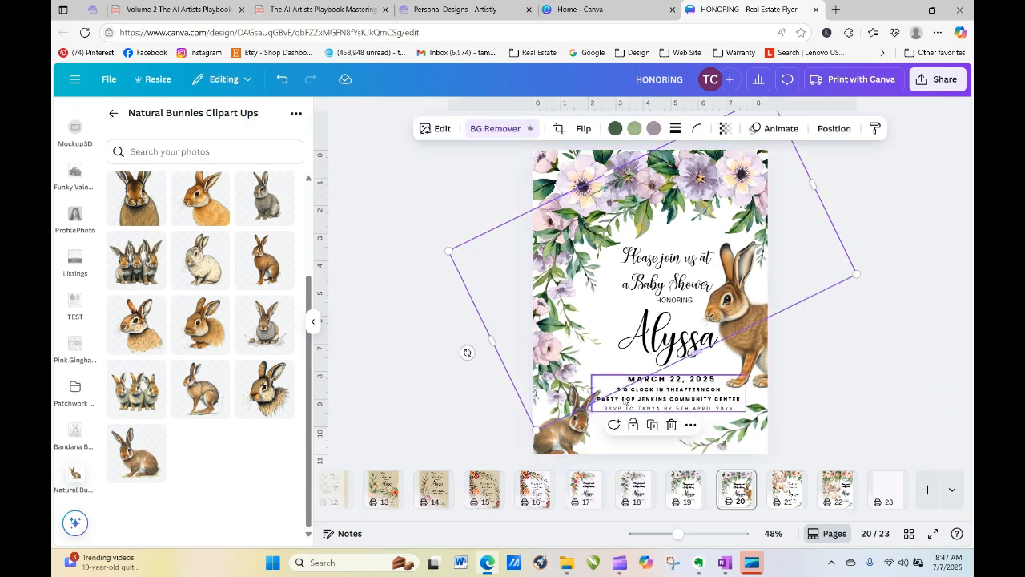
left_click_drag(856, 274, 852, 273)
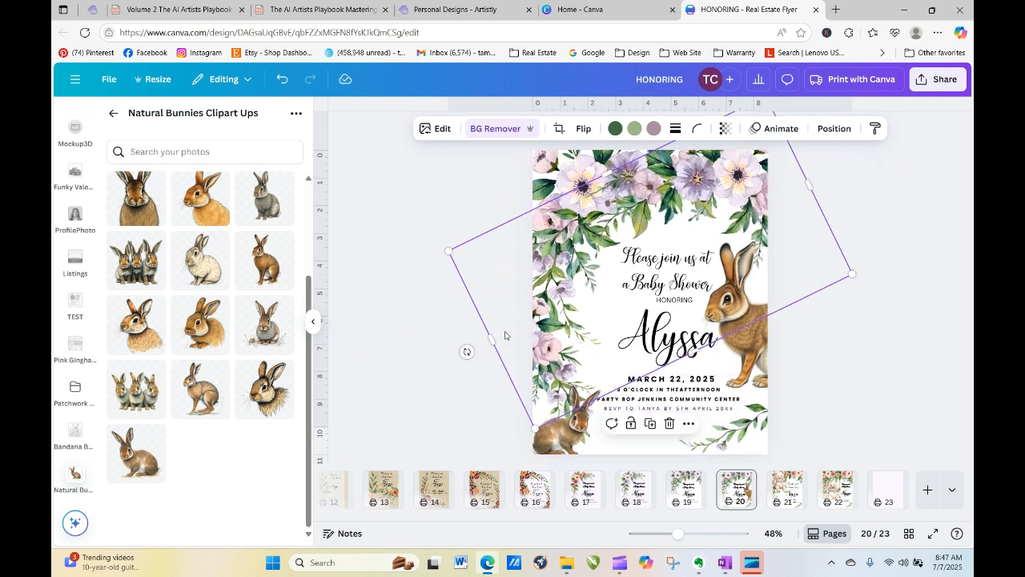
mouse_move(516, 343)
left_mouse_down()
mouse_move(517, 320)
mouse_move(522, 337)
left_mouse_up()
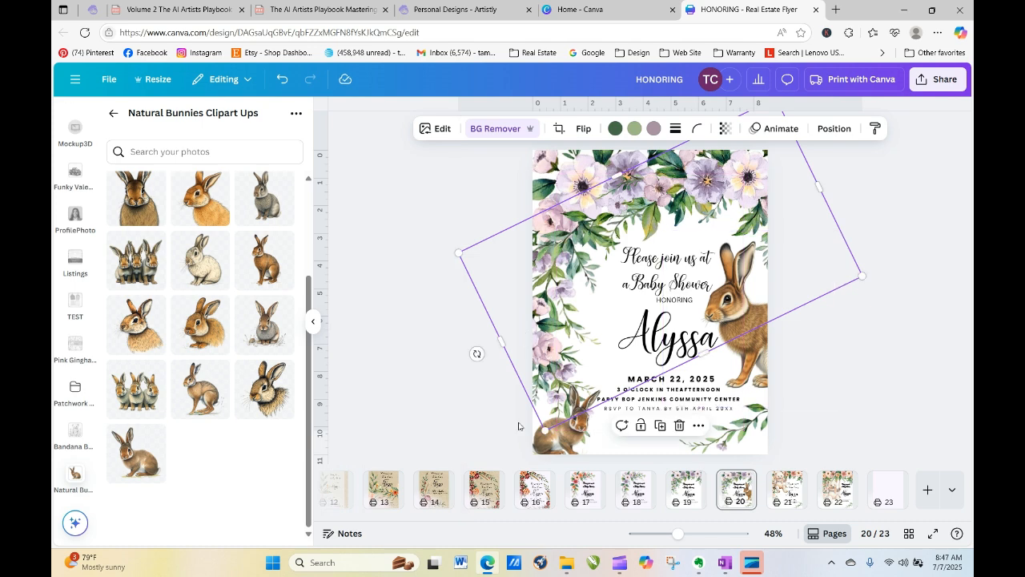
left_click_drag(502, 342, 587, 307)
Step: Raise the left floral spray above the small rabbit and nudge the top spray slightly left
left_click(550, 362)
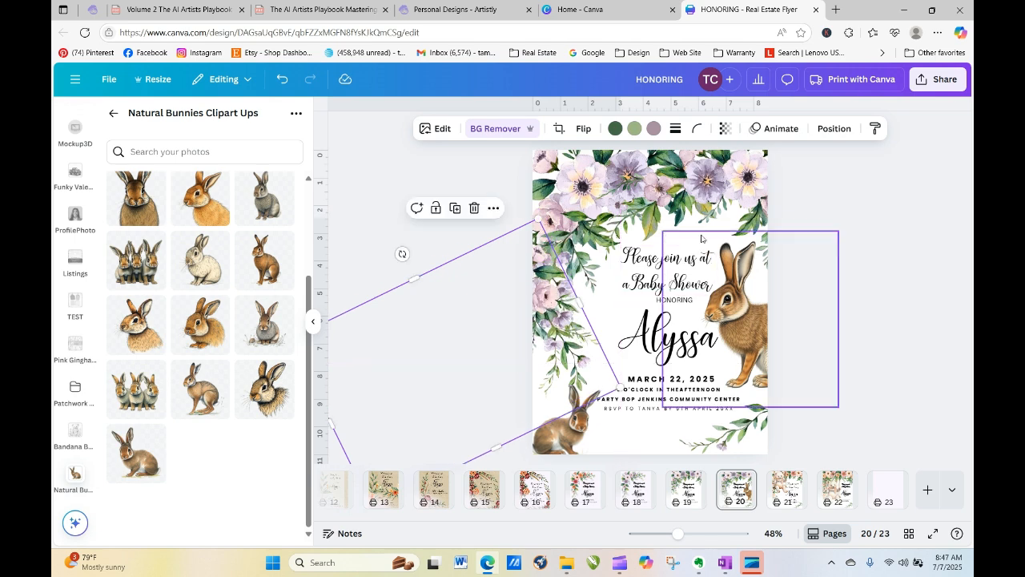
mouse_move(701, 193)
left_mouse_down()
mouse_move(664, 205)
mouse_move(677, 195)
mouse_move(679, 159)
mouse_move(707, 184)
mouse_move(681, 181)
mouse_move(681, 197)
left_mouse_up()
left_click(900, 304)
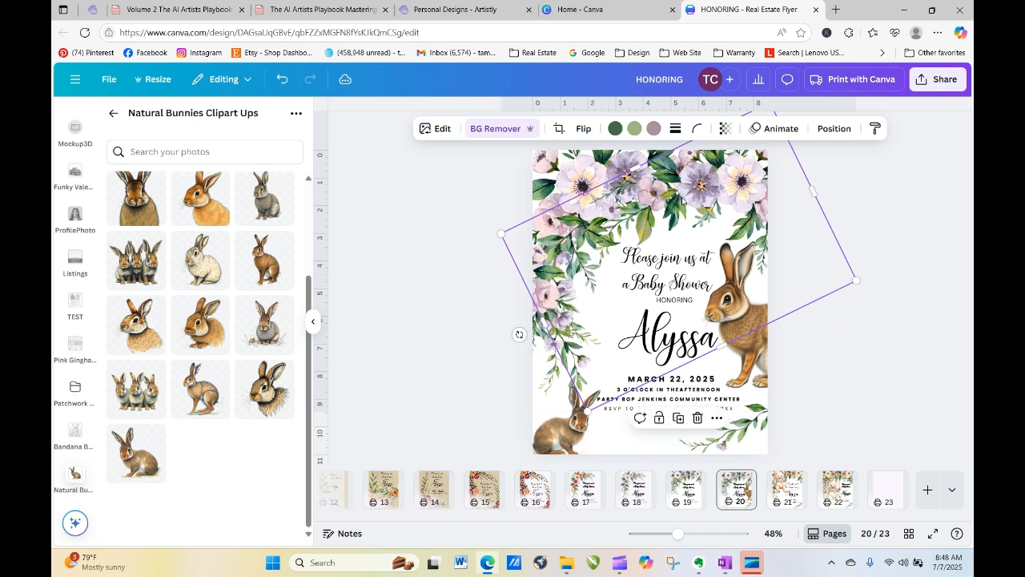
left_click(884, 291)
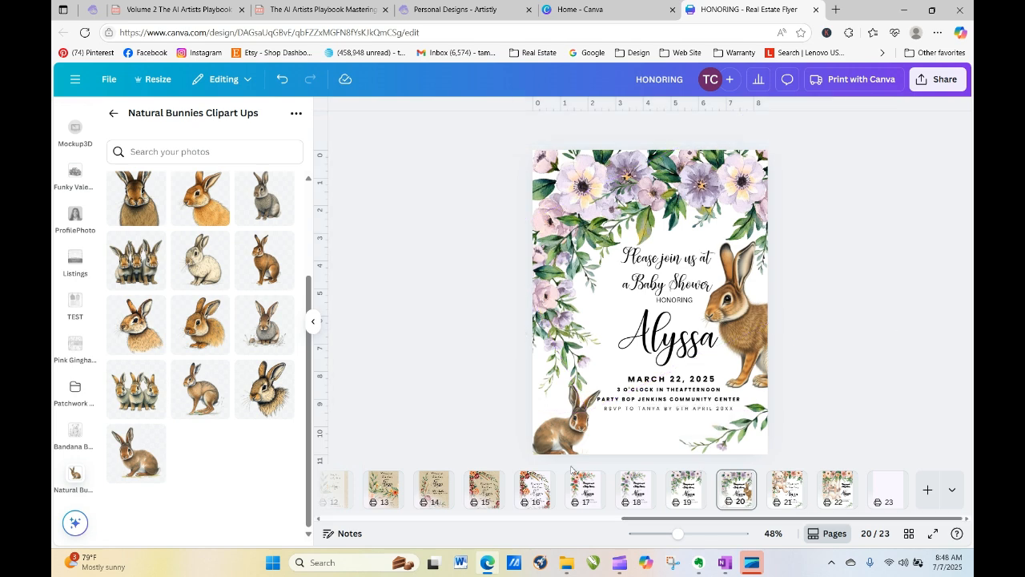
Step: Enlarge the lower-left rabbit within its corner and move the left floral spray inward and up above it
left_click(606, 398)
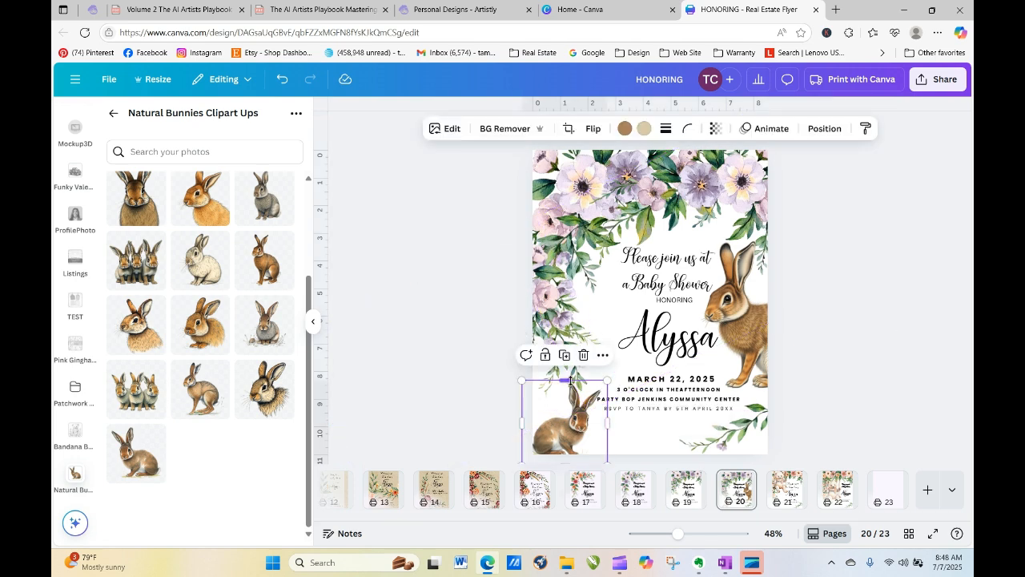
left_click_drag(567, 380, 553, 323)
left_click_drag(555, 416, 539, 427)
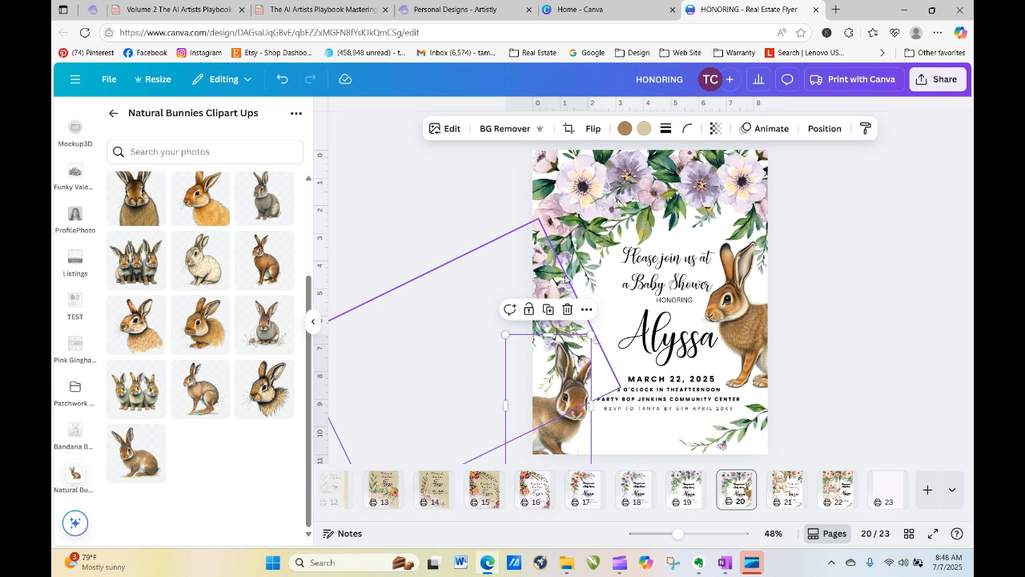
left_click_drag(565, 278, 588, 260)
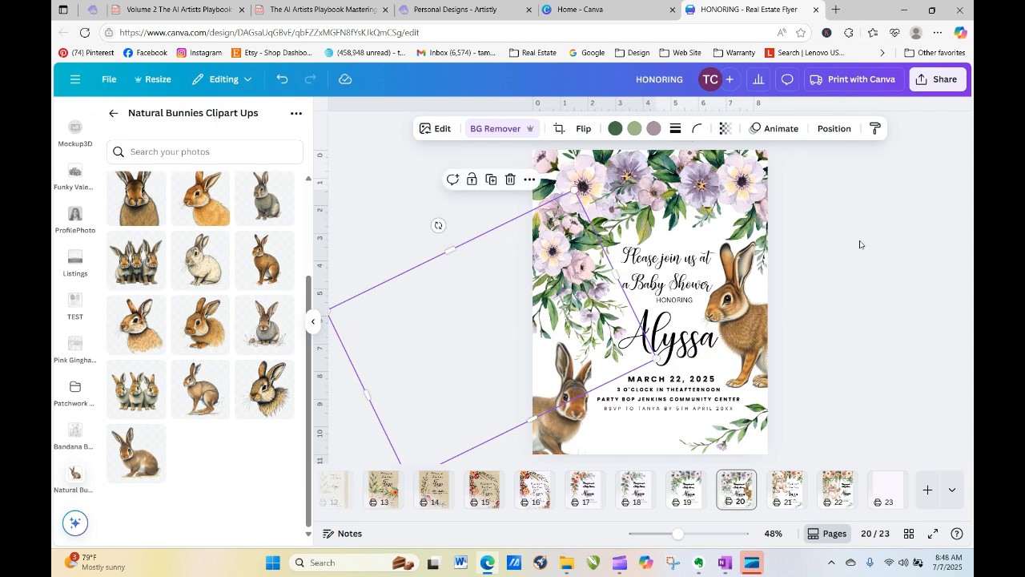
left_click(871, 280)
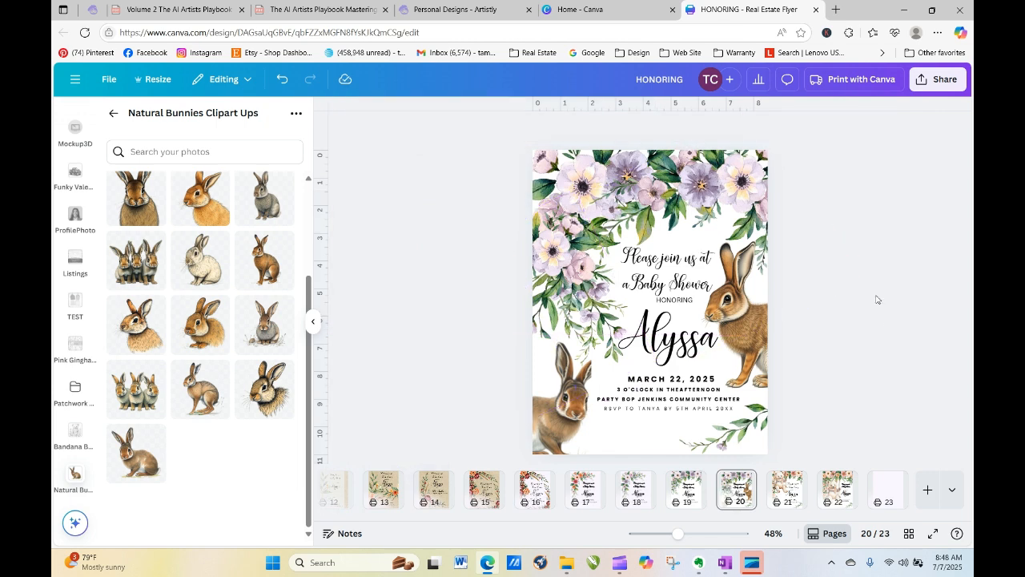
Step: Widen the lower-left rabbit's crop to include its whole right ear and reposition it in the corner
left_click(587, 392)
left_click_drag(593, 406, 566, 415)
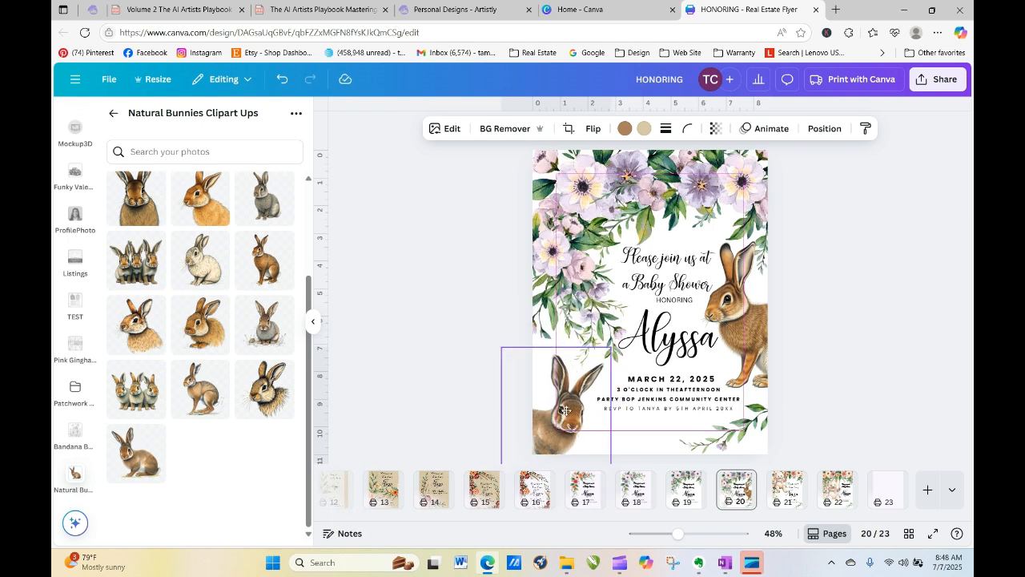
left_click(904, 334)
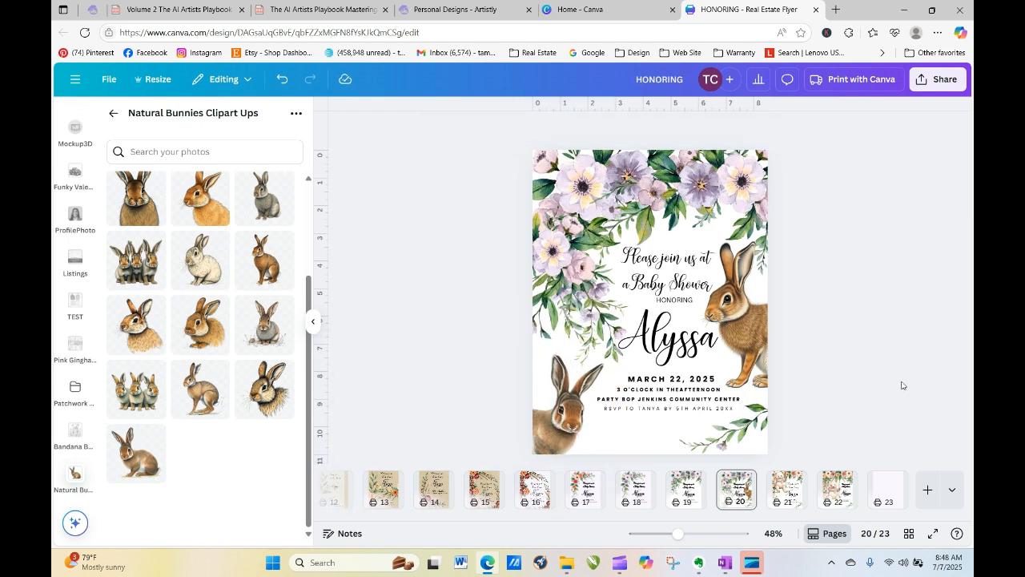
Step: Try the pale beige document colour on both rabbits and the olive Soft Meadow Blooms colour on the lower-left one
left_click(800, 335)
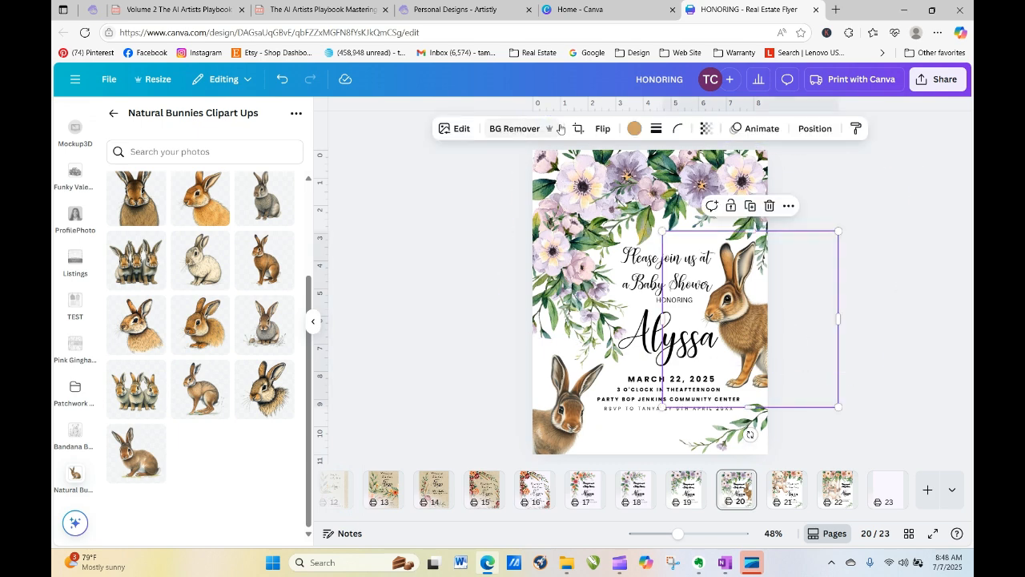
left_click(635, 128)
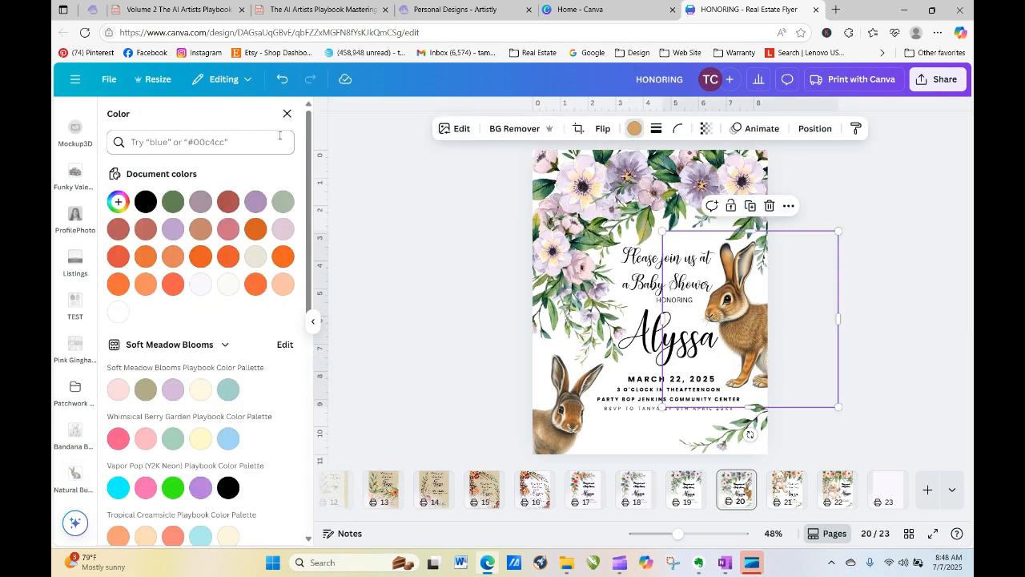
left_click(255, 256)
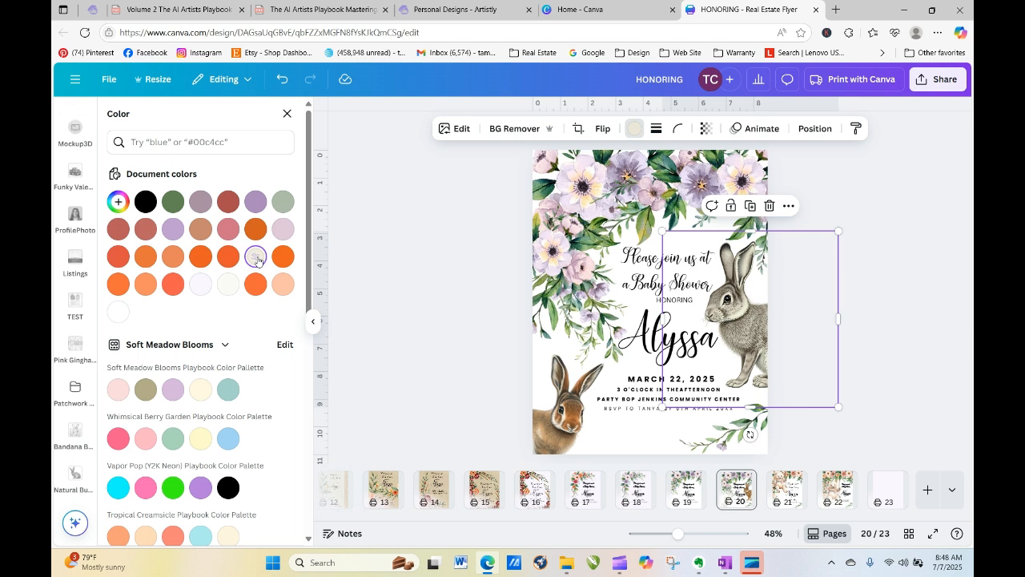
left_click(559, 438)
left_click(255, 256)
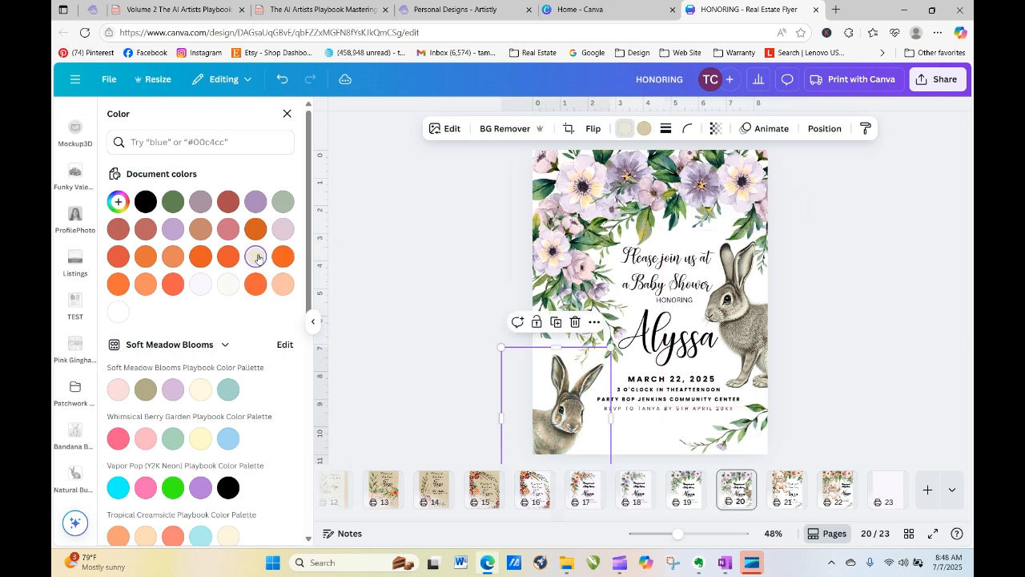
left_click(146, 390)
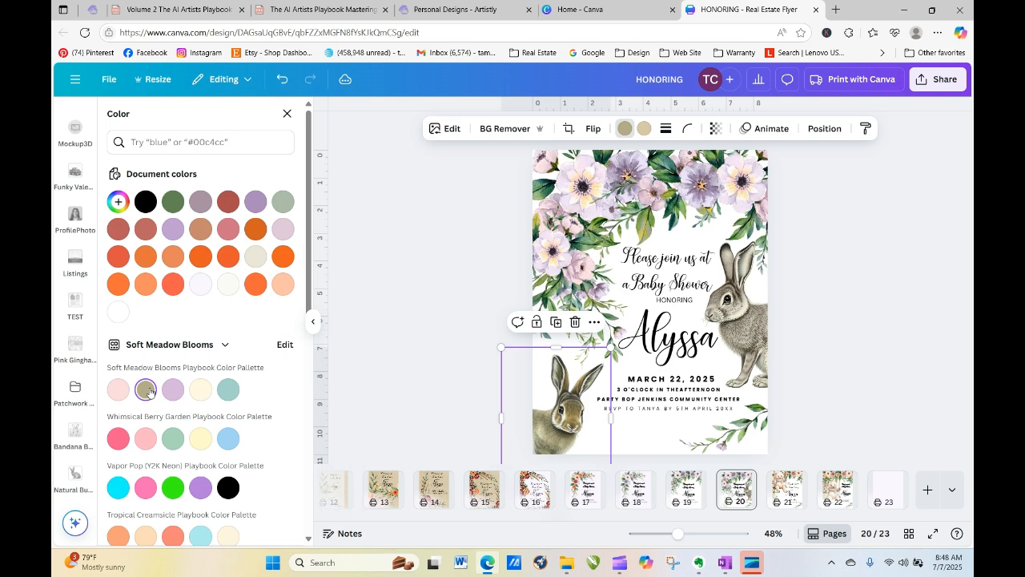
Step: Recolour the lower-left rabbit light tan and the large rabbit at the right edge reddish brown, using the photo colours
left_click_drag(311, 298, 304, 438)
scroll(173, 399, "down", 3)
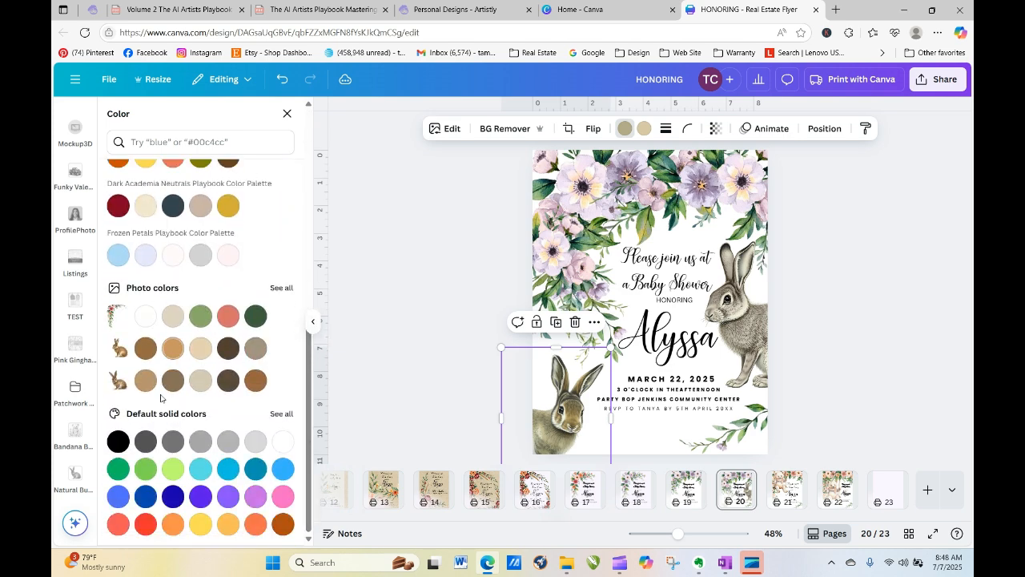
left_click(202, 349)
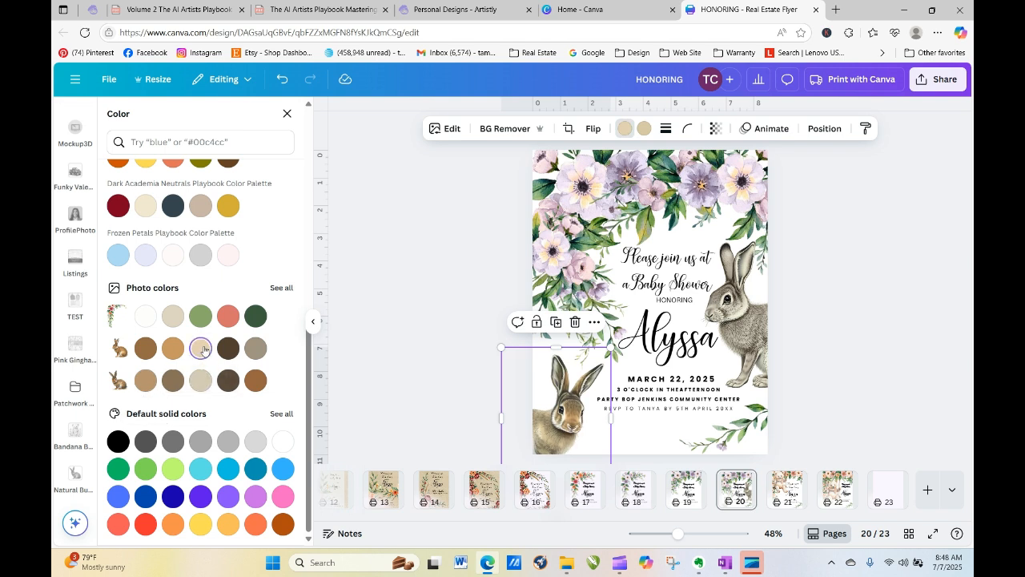
left_click(735, 295)
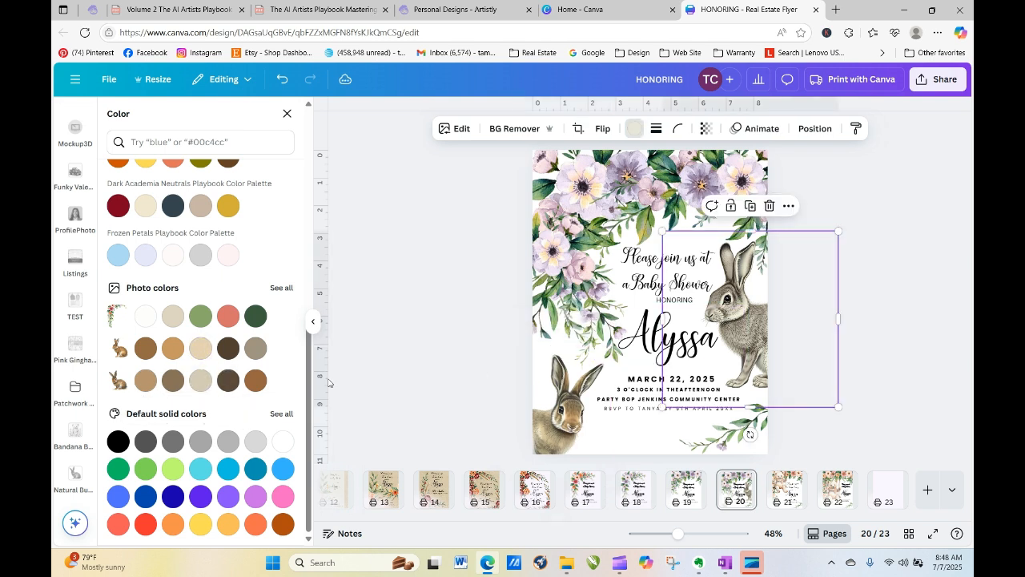
left_click(256, 381)
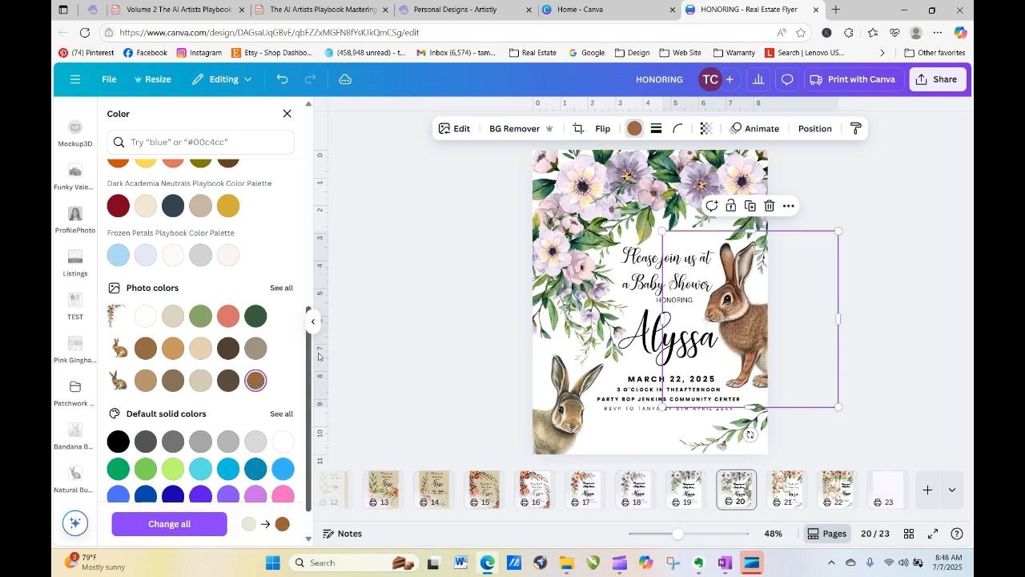
left_click(899, 265)
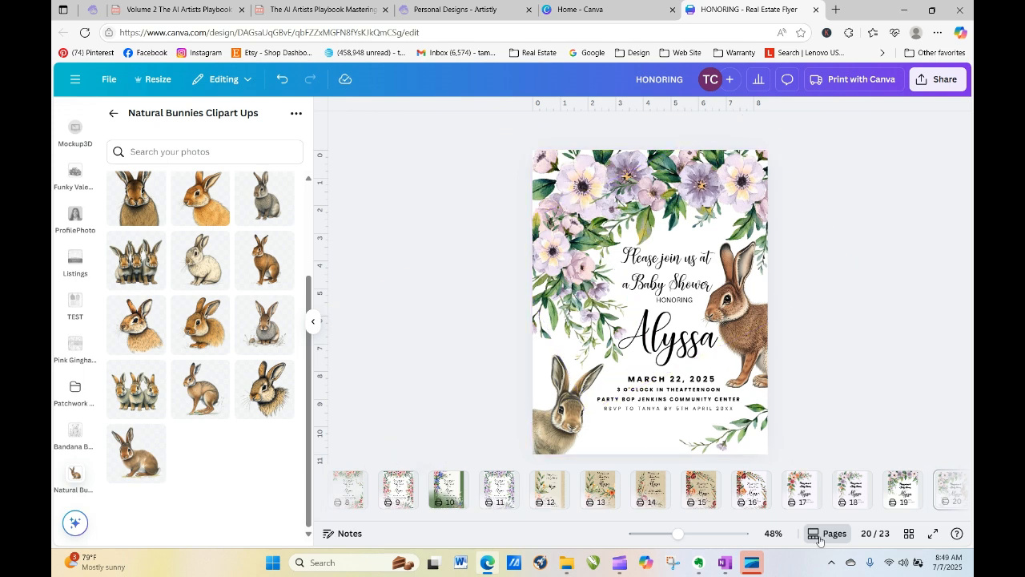
Step: Duplicate page 22, the invitation with the bear on a flower-draped swing
left_click_drag(774, 517, 913, 518)
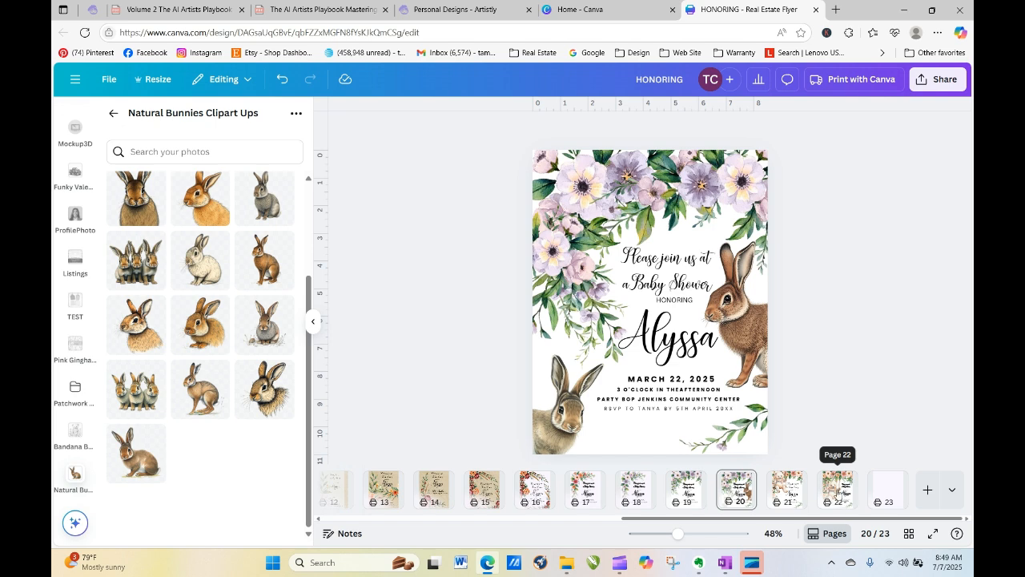
left_click(838, 489)
left_click(843, 481)
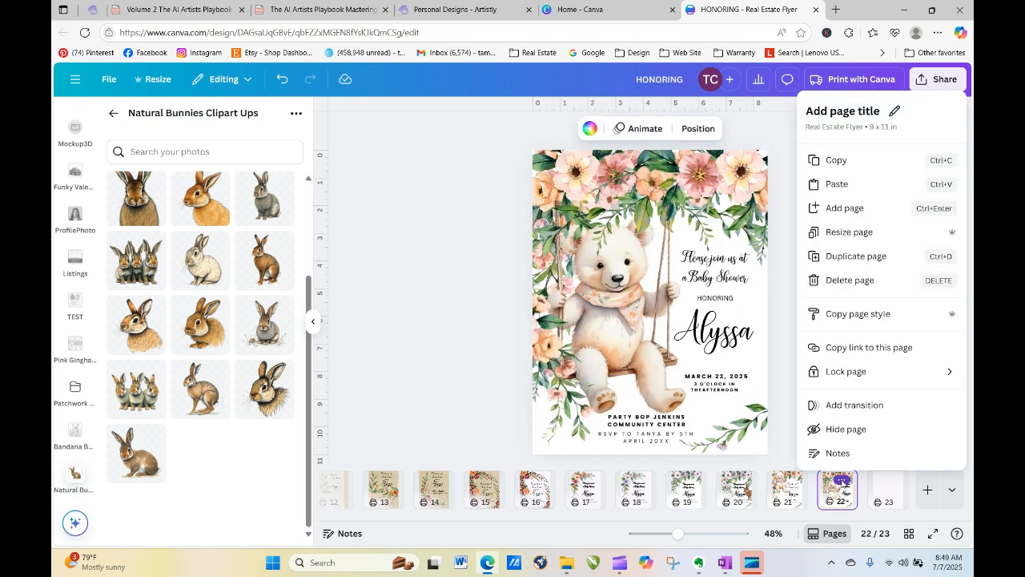
left_click(850, 256)
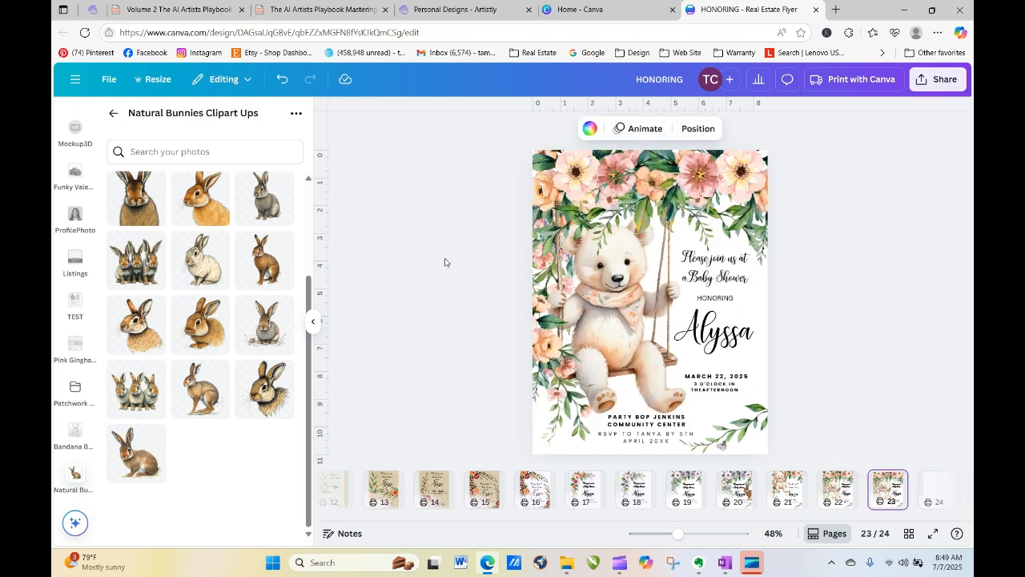
Step: Switch to Artistly and re-generate the newest floral design as one 1:1 (1024 X 1024) image in the Stained Glass style
left_click(455, 9)
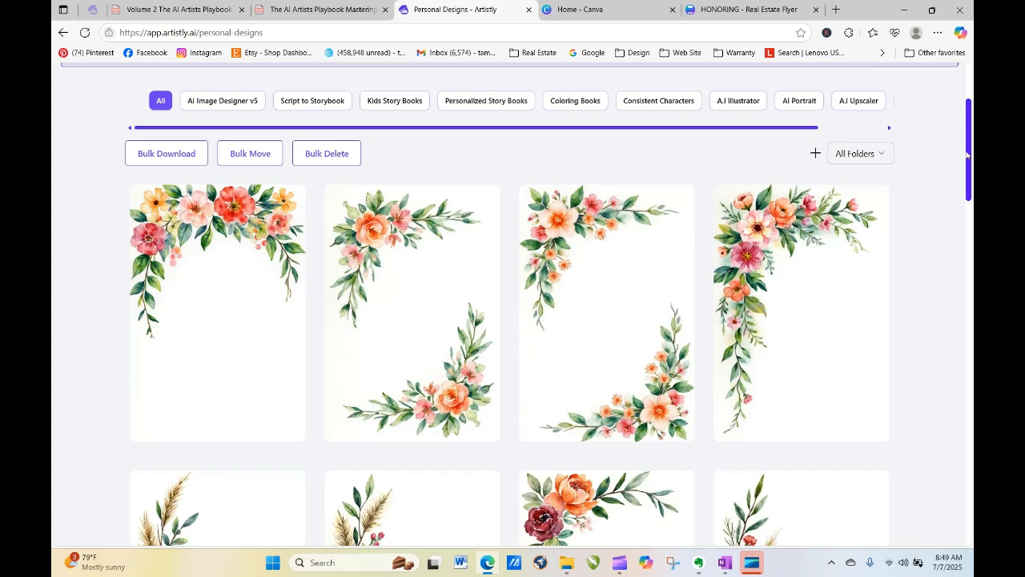
left_click_drag(967, 154, 968, 114)
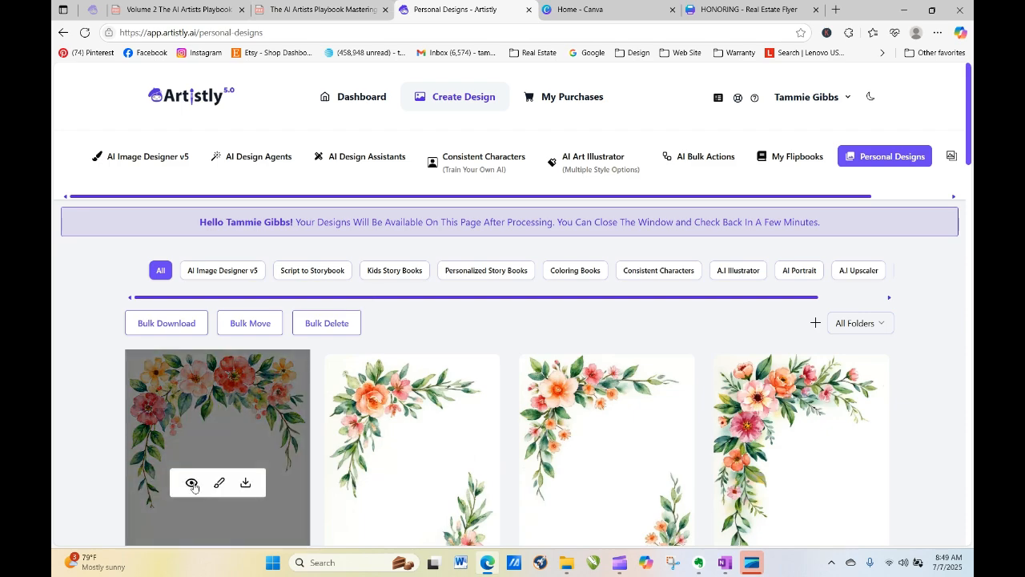
left_click(192, 485)
left_click(419, 103)
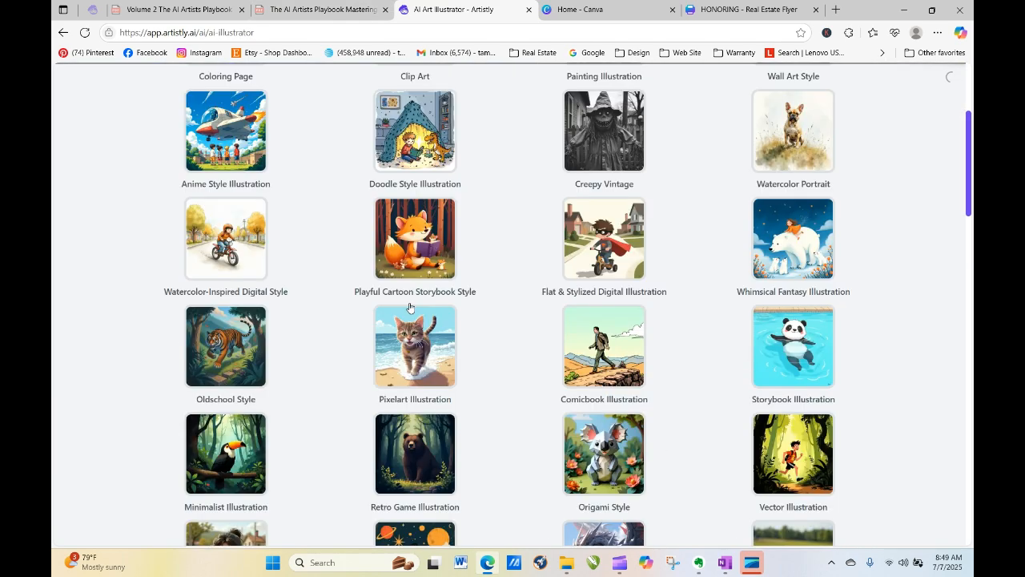
scroll(410, 307, "down", 3)
scroll(410, 307, "down", 15)
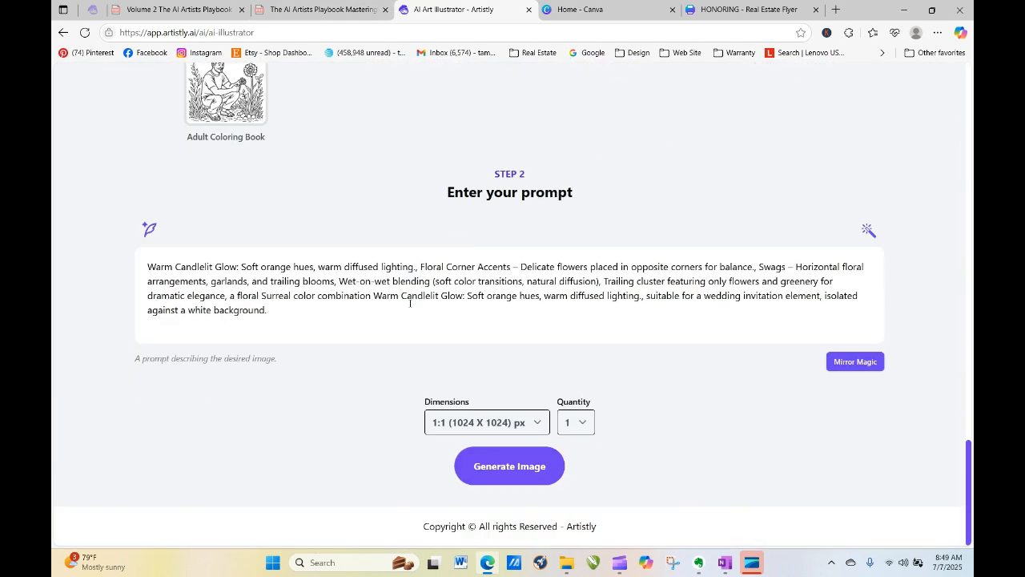
left_click_drag(967, 471, 935, 233)
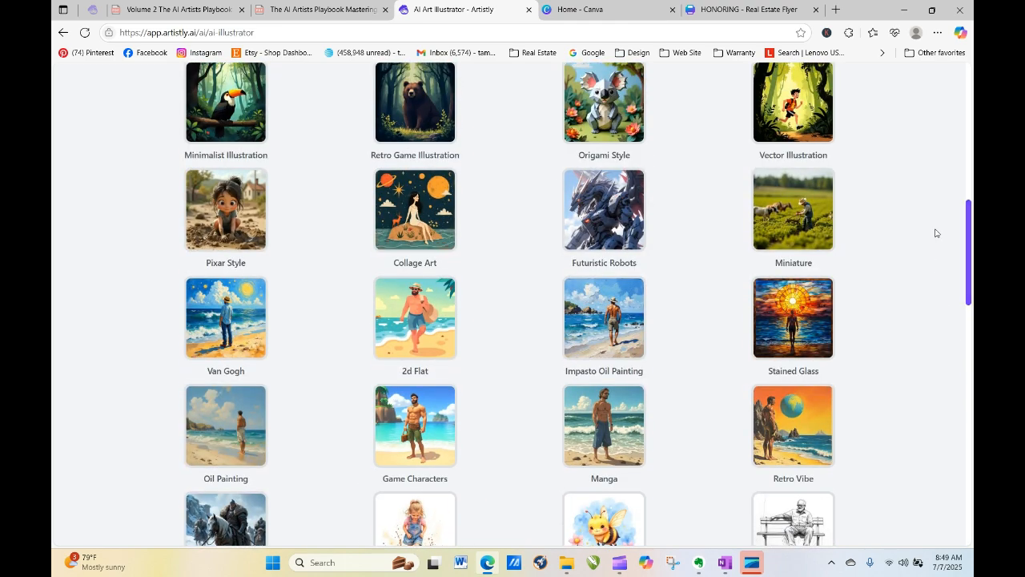
scroll(771, 308, "down", 14)
left_click(542, 482)
Step: Refresh the personal designs to load the new stained-glass image, inspect its details and download it
left_click_drag(965, 389, 951, 142)
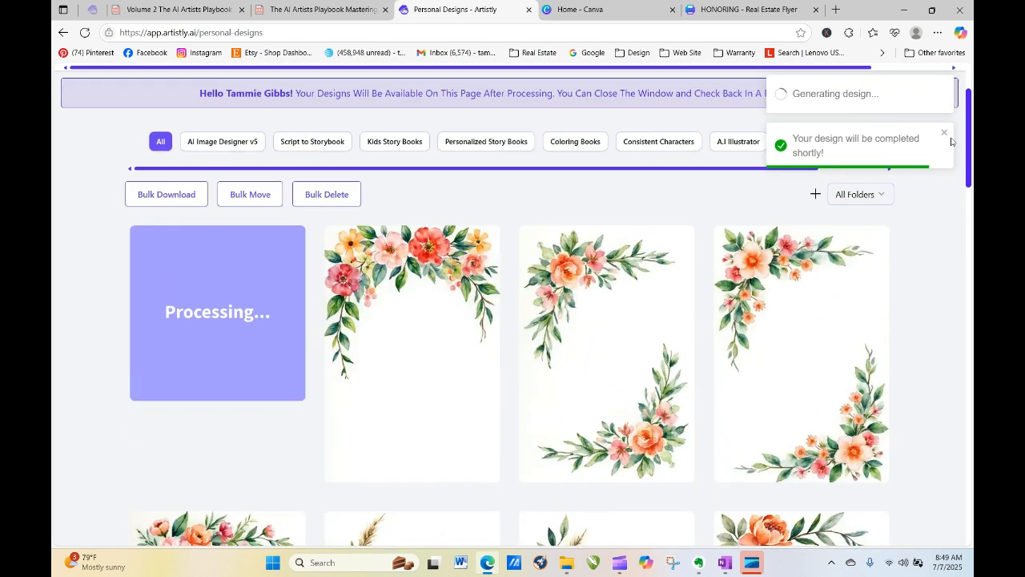
left_click(85, 32)
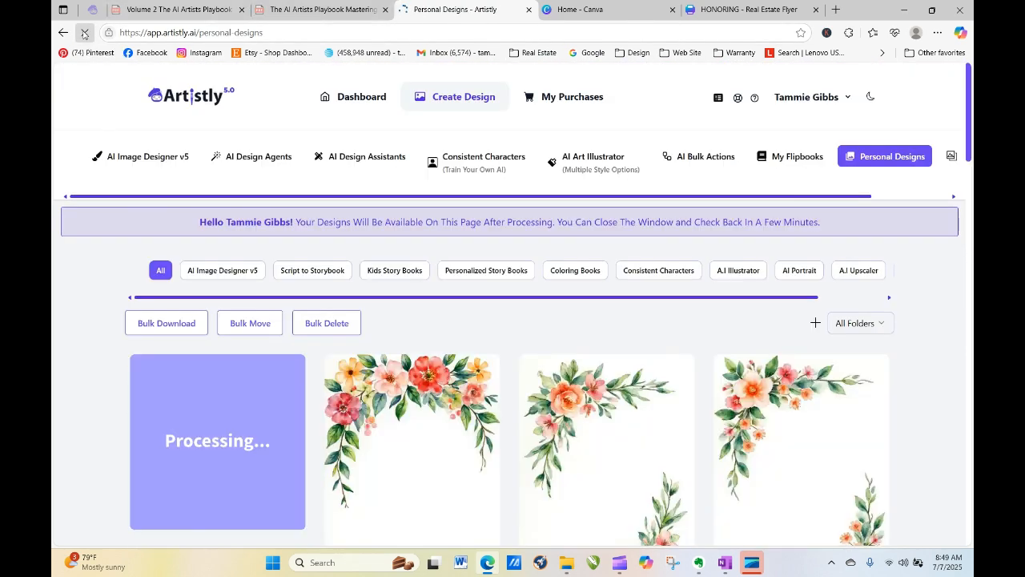
left_click(85, 32)
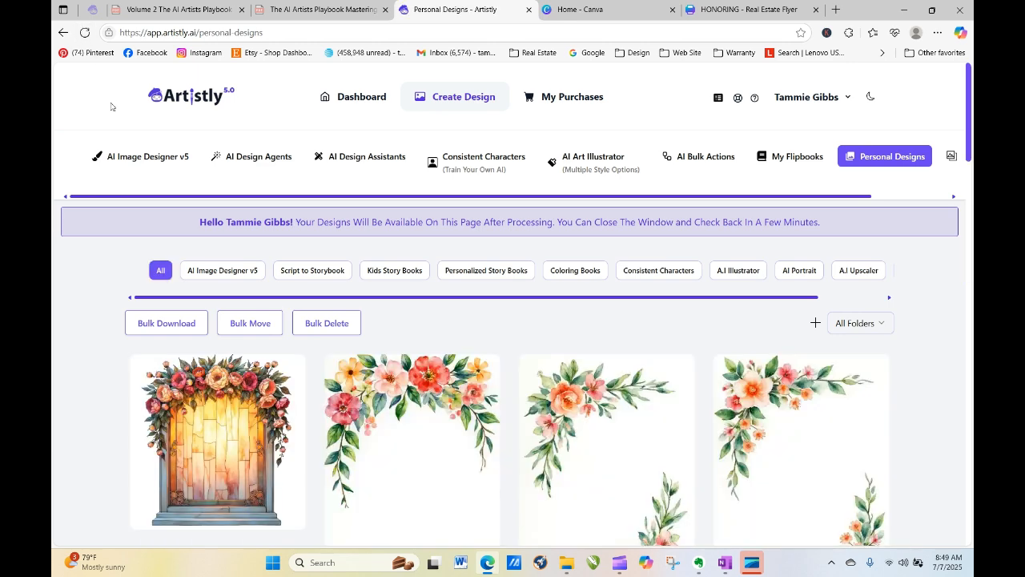
left_click(189, 441)
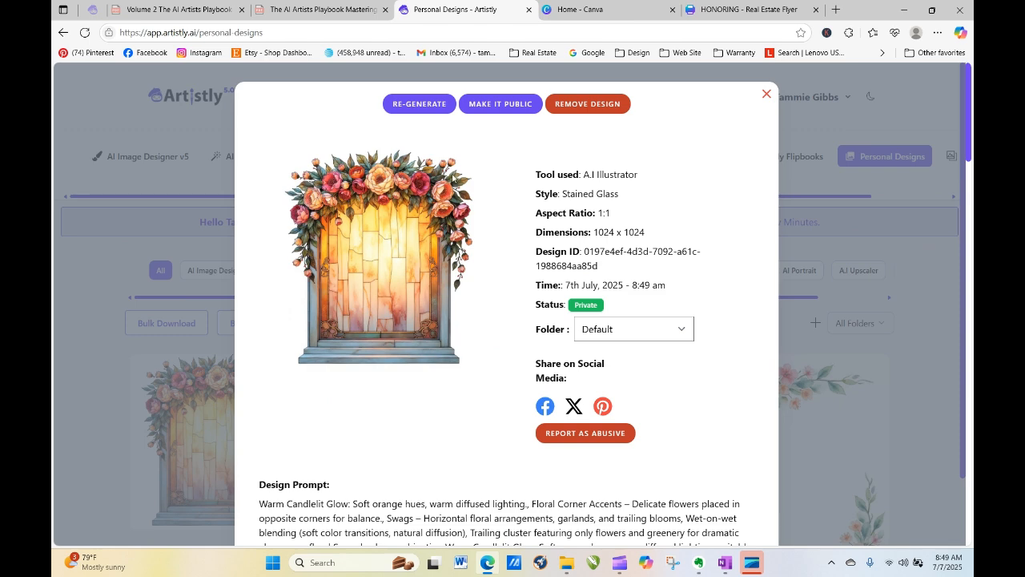
left_click(766, 95)
left_click(245, 444)
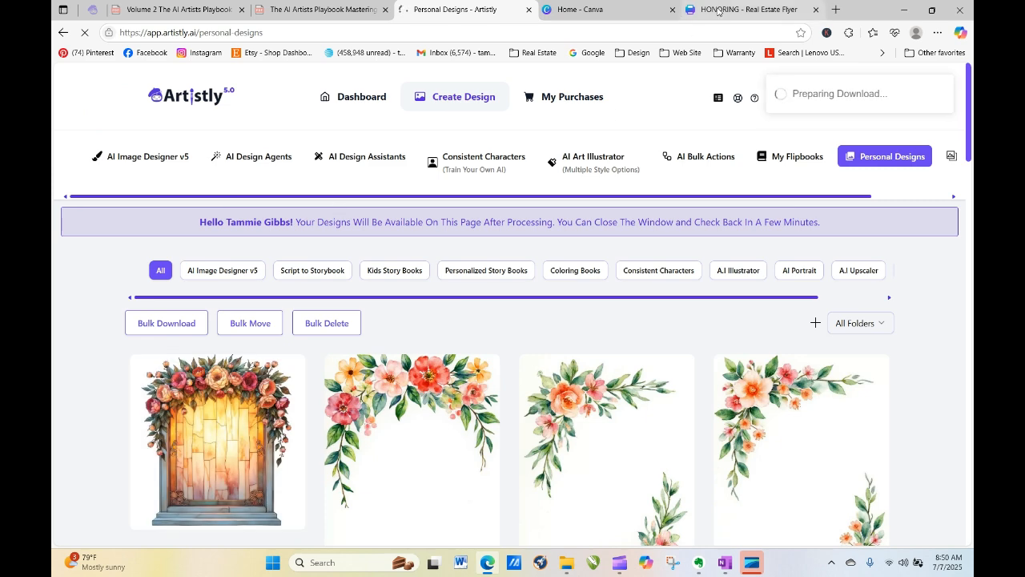
Step: Switch back to Canva and remove the bear and all floral artwork from page 23, keeping the event text
left_click(745, 9)
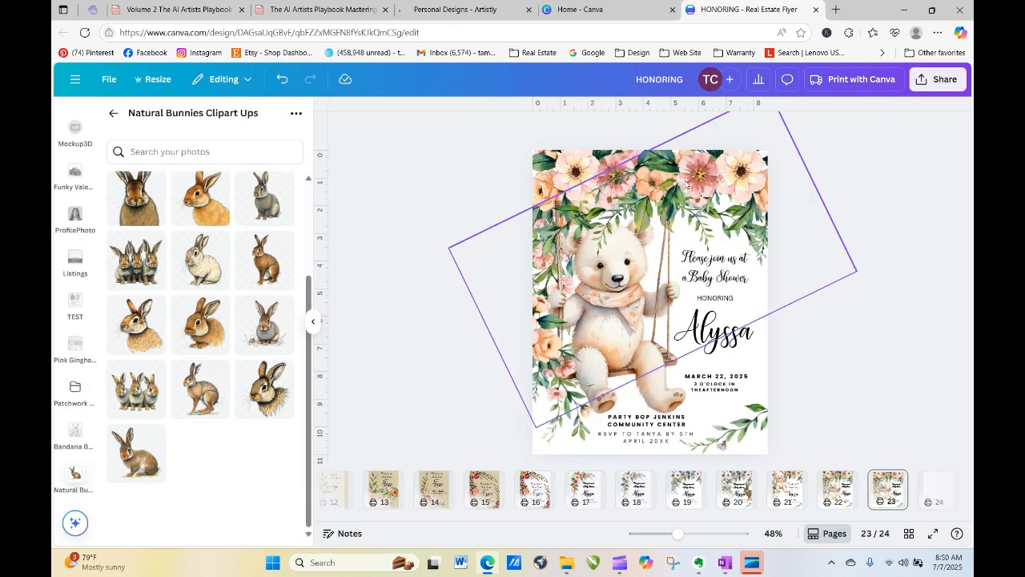
left_click_drag(686, 183, 280, 149)
left_click_drag(564, 165, 56, 145)
left_click_drag(662, 183, 441, 251)
left_click_drag(604, 281, 416, 265)
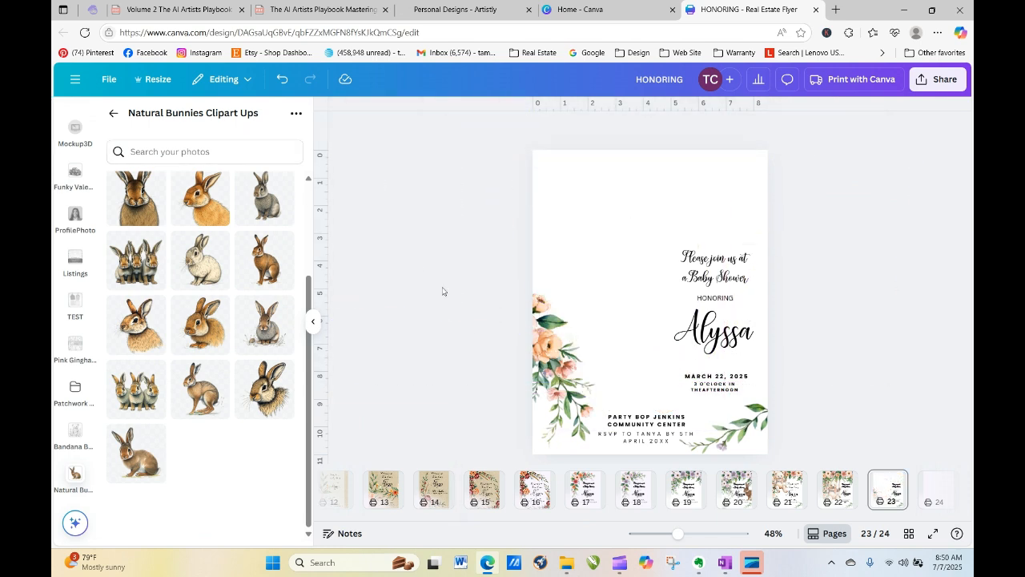
left_click_drag(548, 375, 328, 352)
left_click(738, 437)
key("Delete")
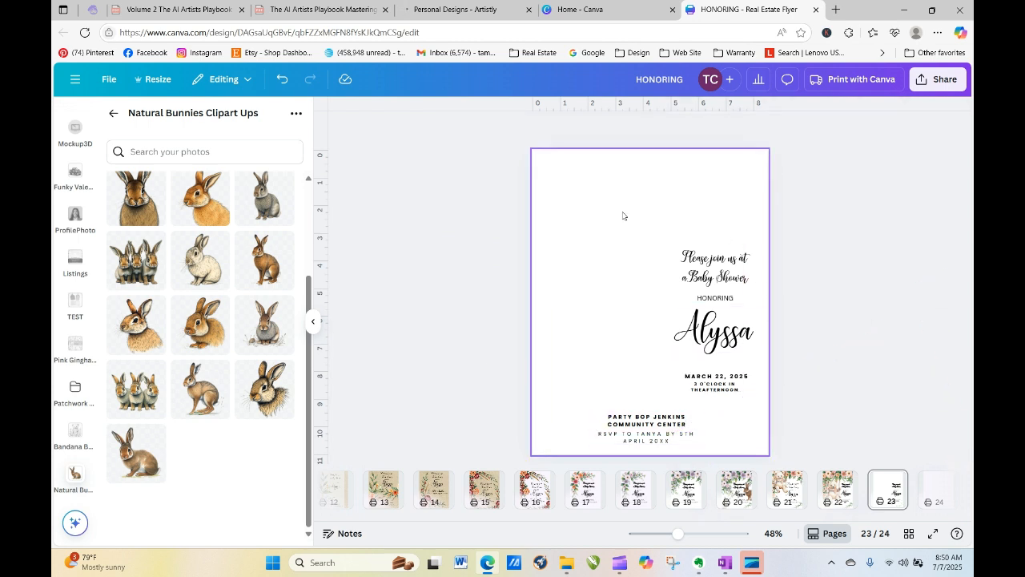
Step: Leave the bunny clipart folder for the uploaded images and check the Downloads folder for the stained-glass image
left_click(113, 113)
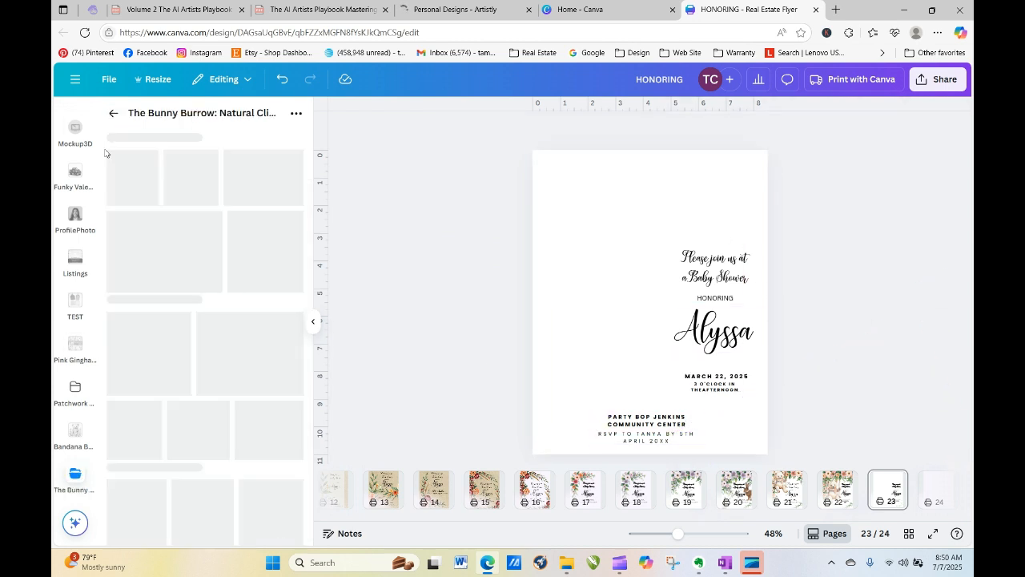
left_click(113, 112)
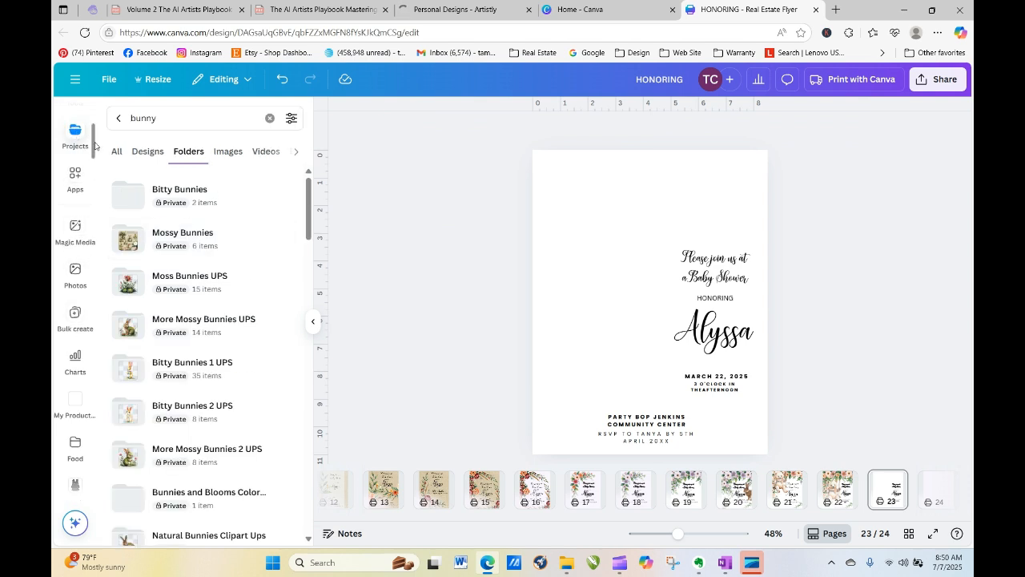
scroll(91, 147, "up", 2)
left_click(76, 187)
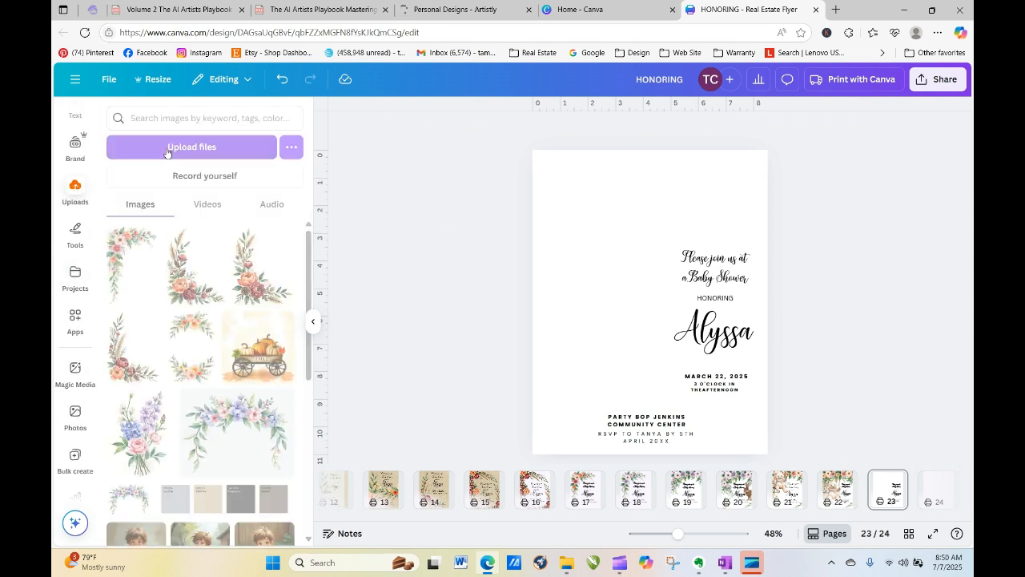
left_click(208, 147)
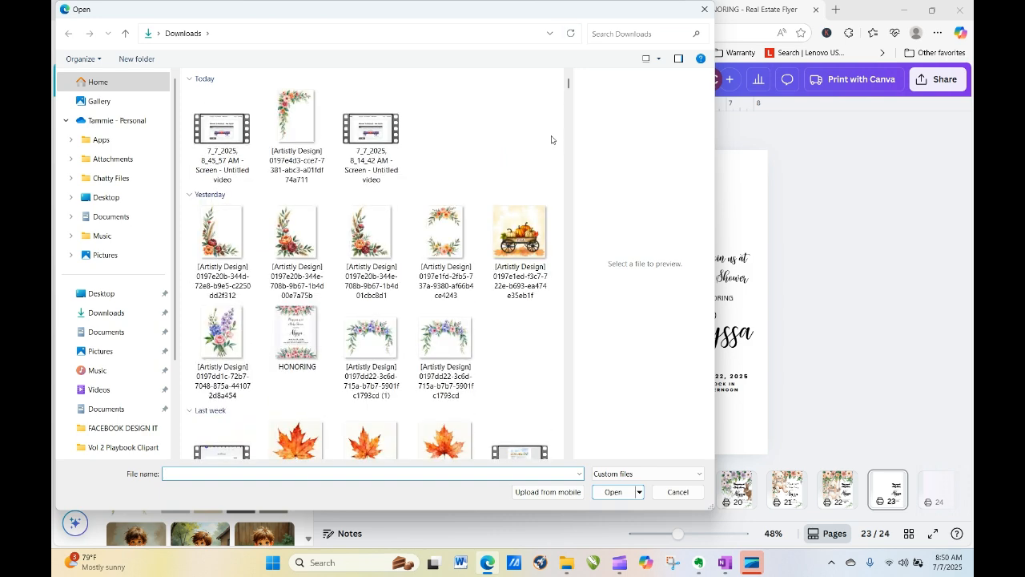
left_click(703, 7)
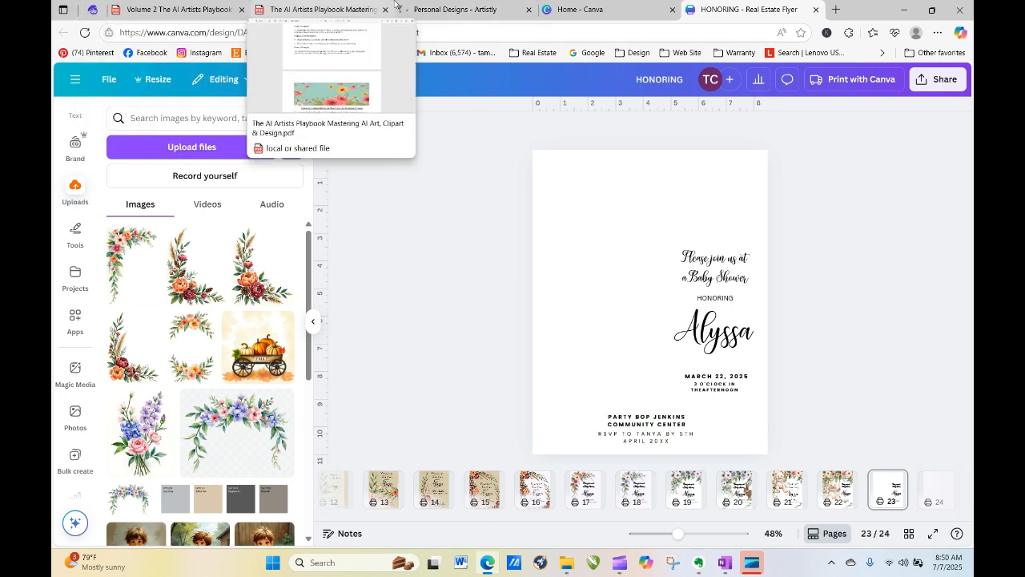
Step: Download the stained-glass image again from the other Artistly tab and upload the downloaded PNG to Canva
left_click(92, 9)
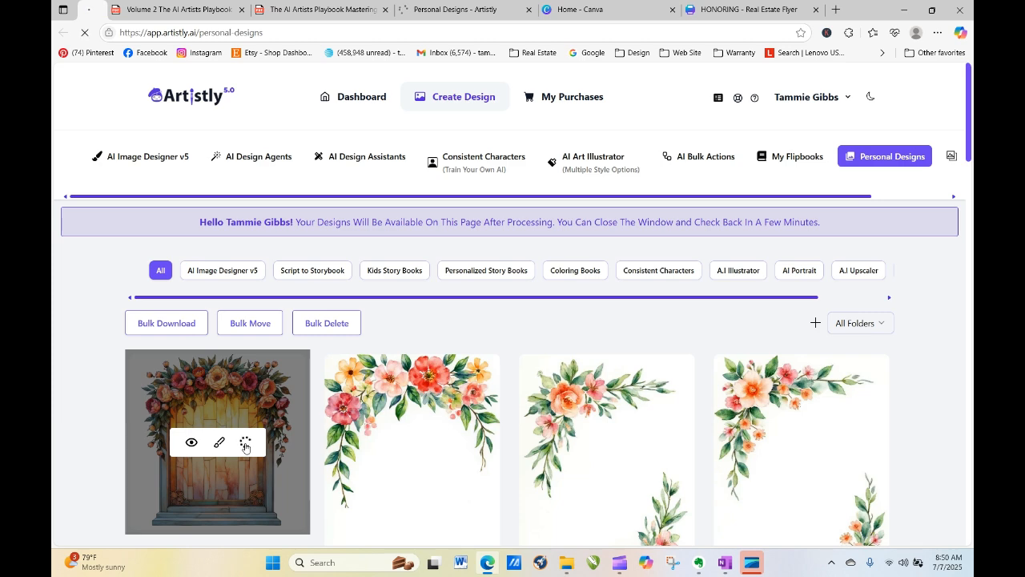
left_click(245, 445)
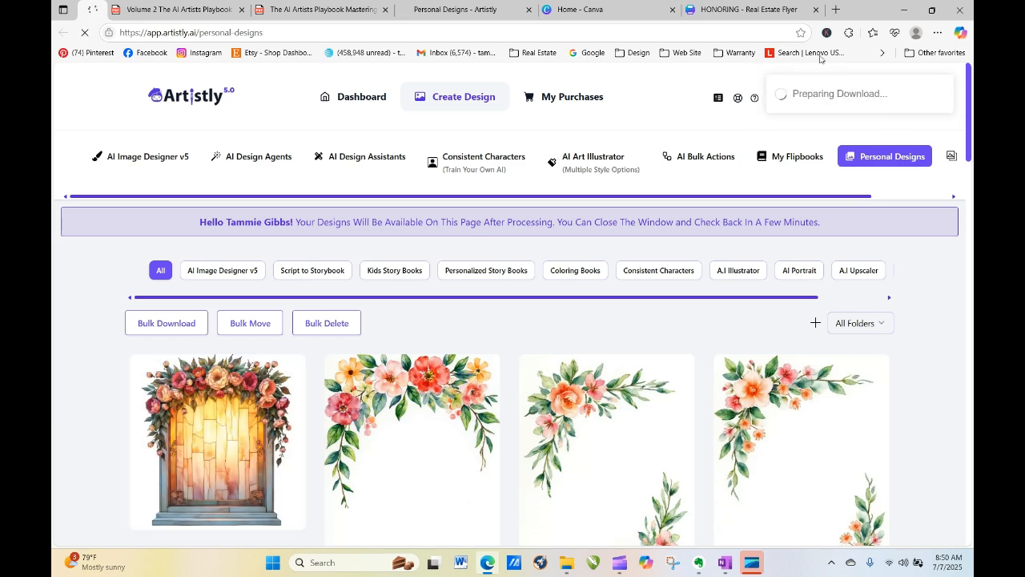
left_click(734, 10)
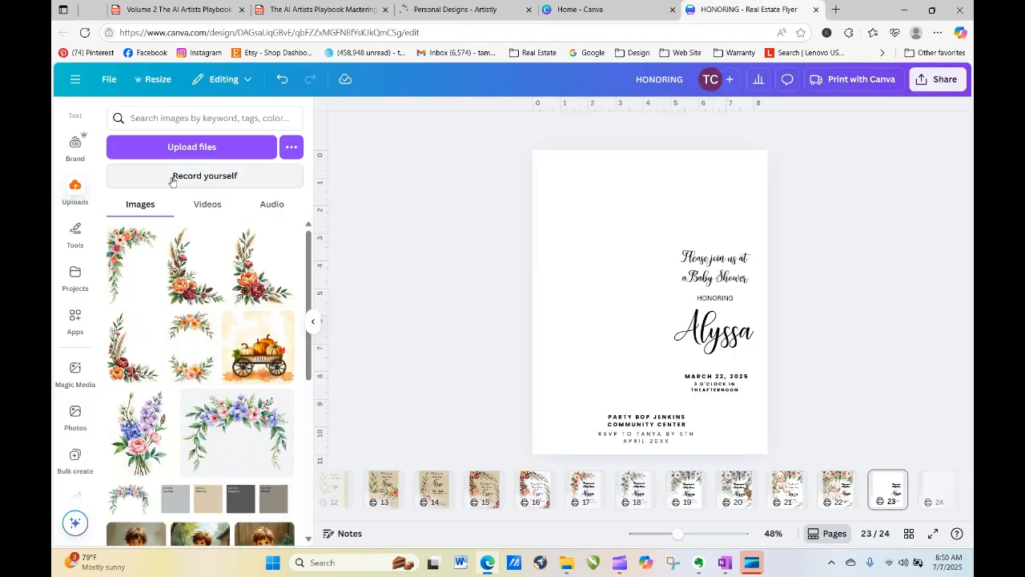
left_click(172, 148)
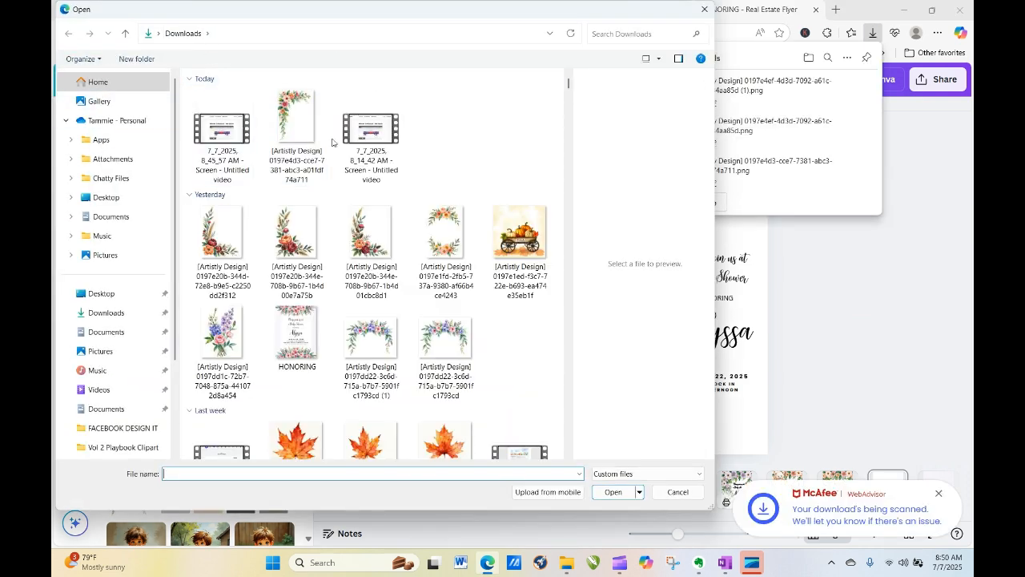
left_click(221, 133)
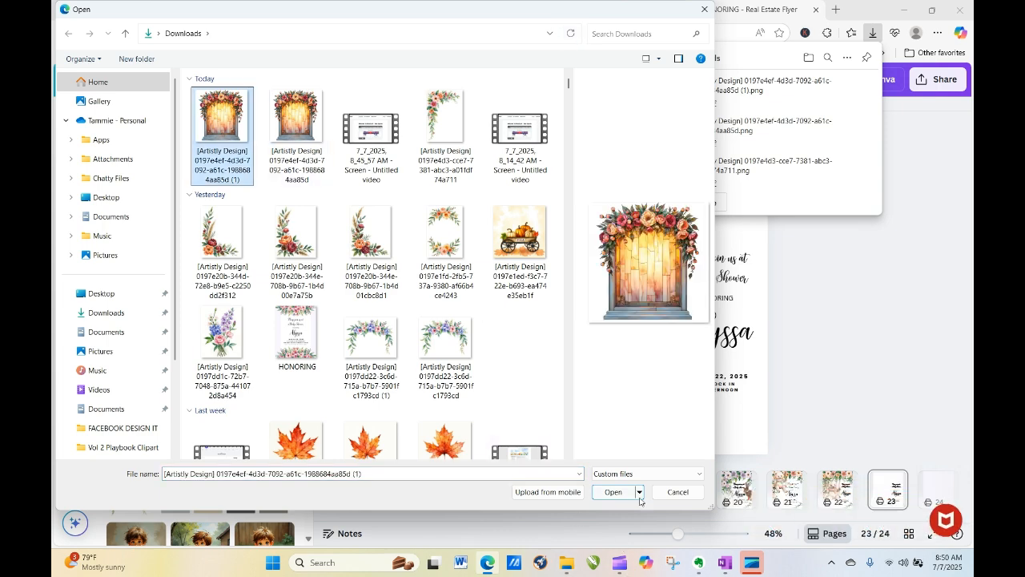
left_click(612, 491)
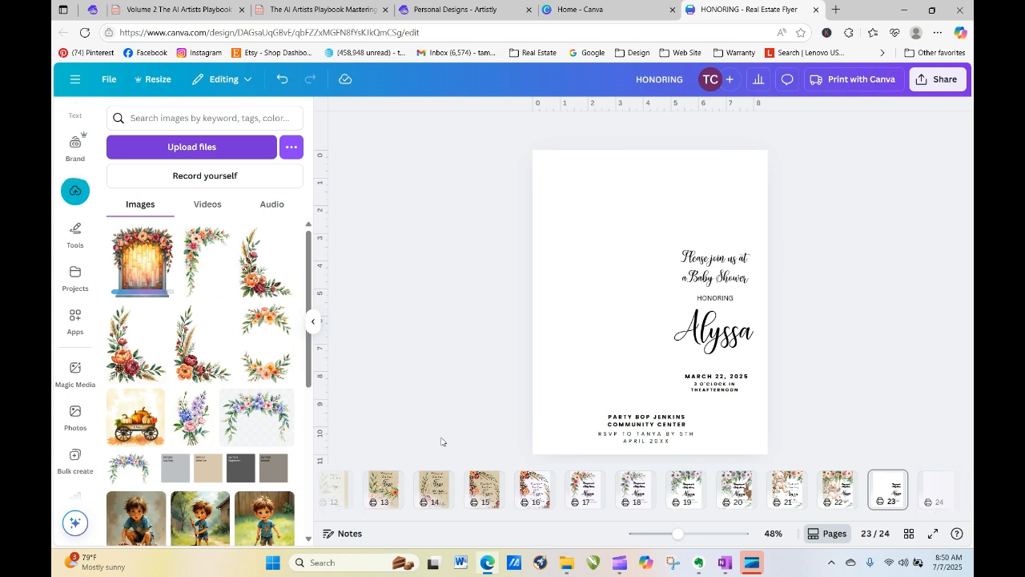
Step: Place the uploaded flower-draped stained-glass image on page 23 and scale it to span the page width at the upper edge
left_click(141, 262)
left_click_drag(573, 226, 520, 105)
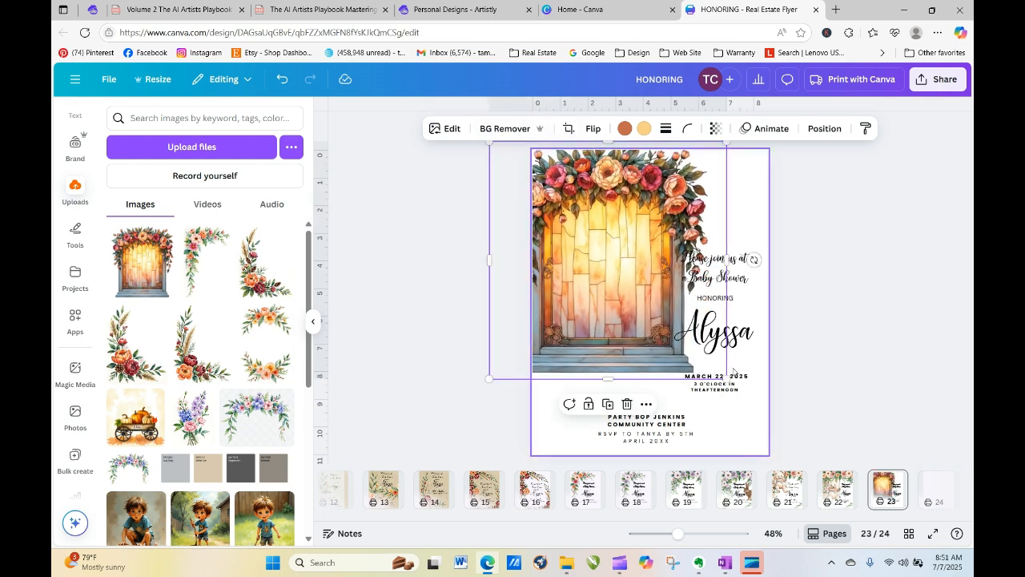
left_click_drag(728, 377, 775, 427)
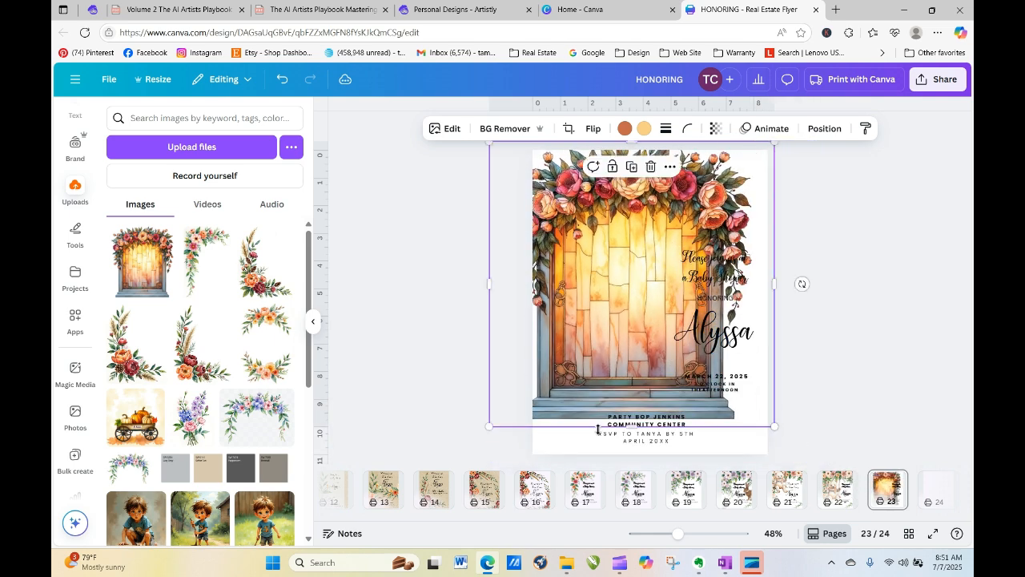
left_click_drag(488, 426, 527, 386)
Step: Flip the stained-glass image vertically, shift it up until only its flowers border the page's upper edge, and widen it slightly beyond the page
left_click(598, 128)
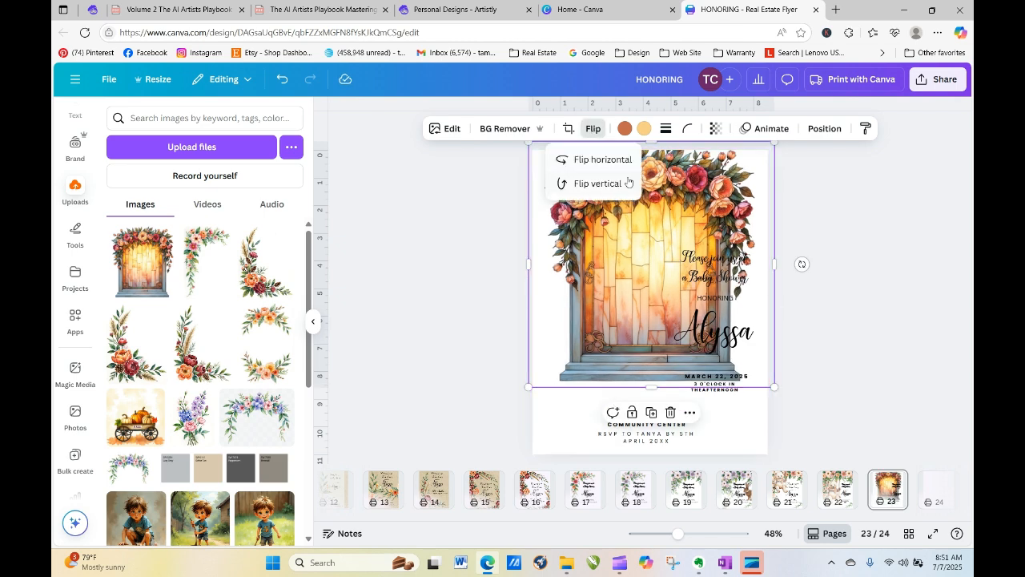
left_click(597, 183)
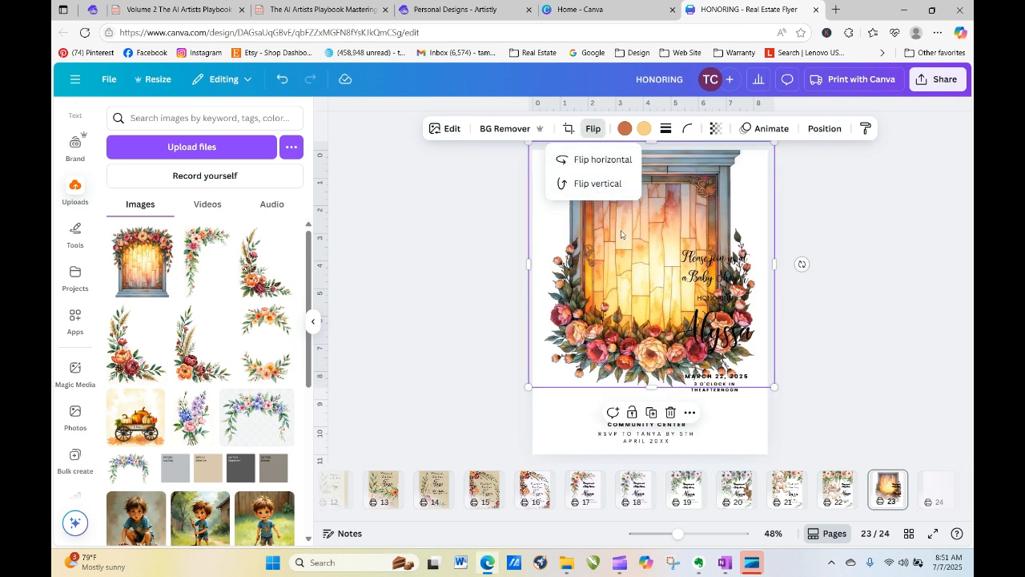
left_click_drag(633, 255, 603, 76)
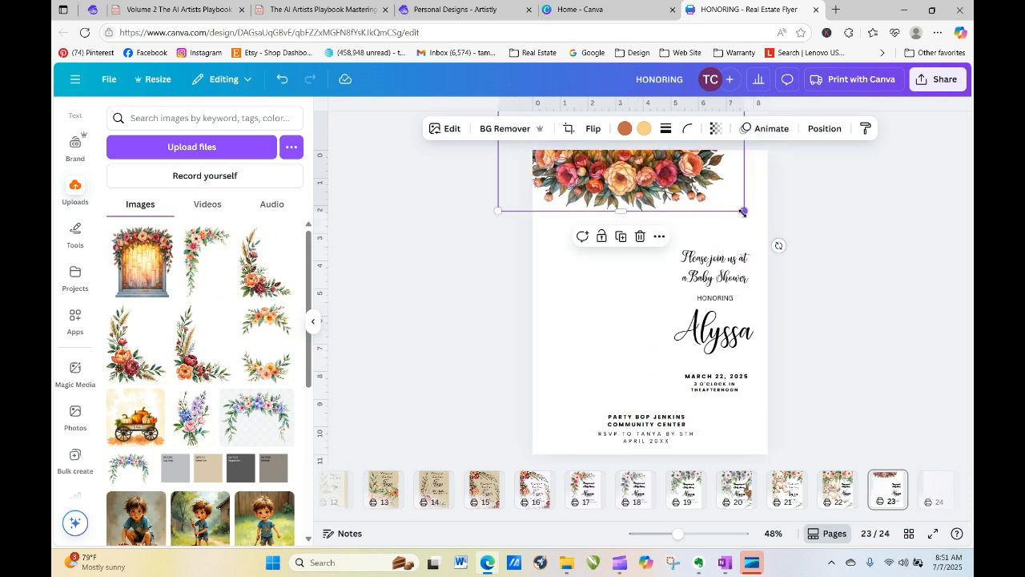
left_click_drag(743, 210, 807, 273)
left_click_drag(697, 237, 697, 199)
left_click_drag(806, 235, 790, 218)
left_click_drag(497, 220, 513, 206)
left_click_drag(624, 179, 627, 189)
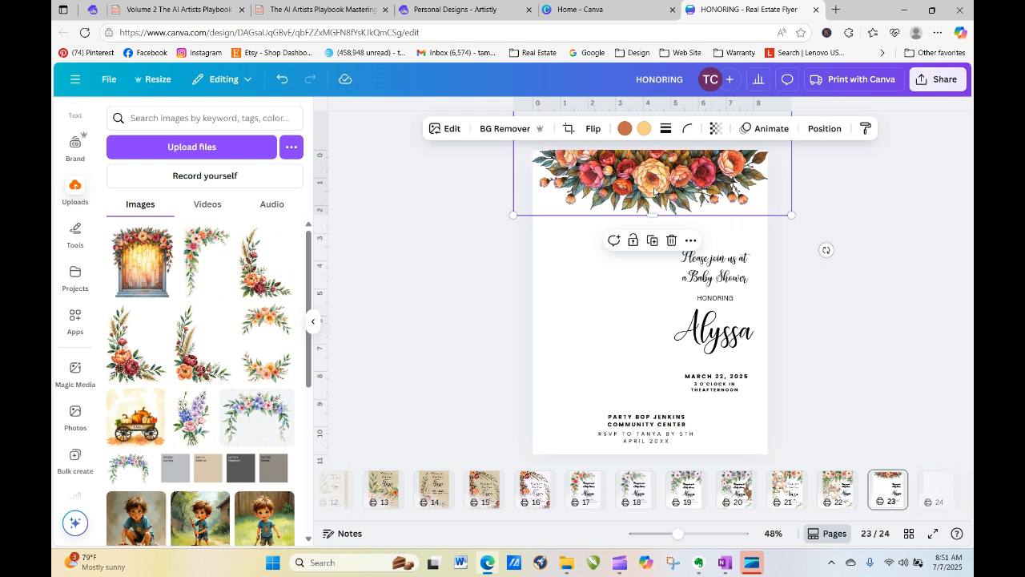
Step: Duplicate the flipped floral image at the upper edge of page 23 and clear the selection
left_click(655, 240)
left_click_drag(615, 312, 616, 309)
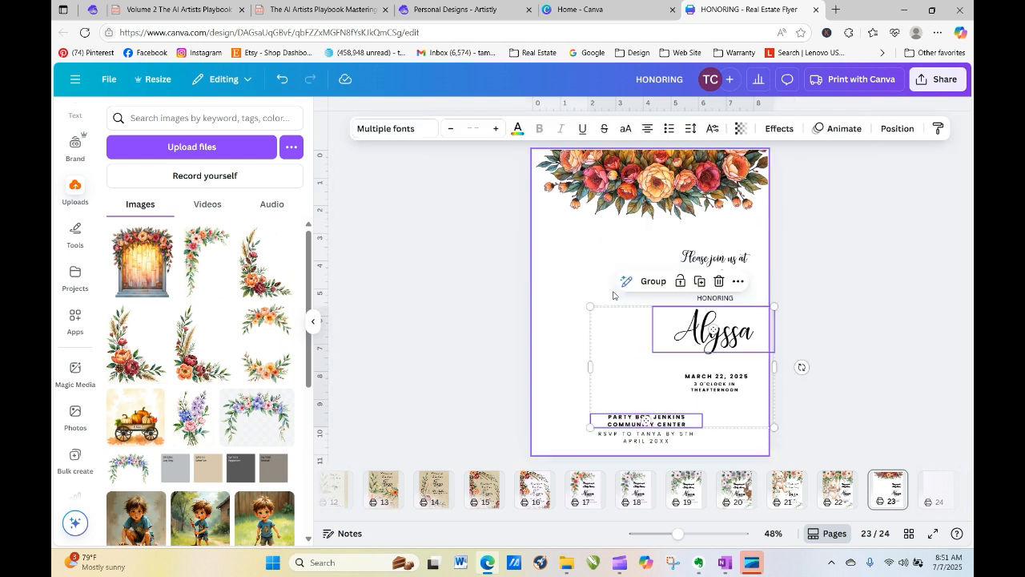
left_click(825, 435)
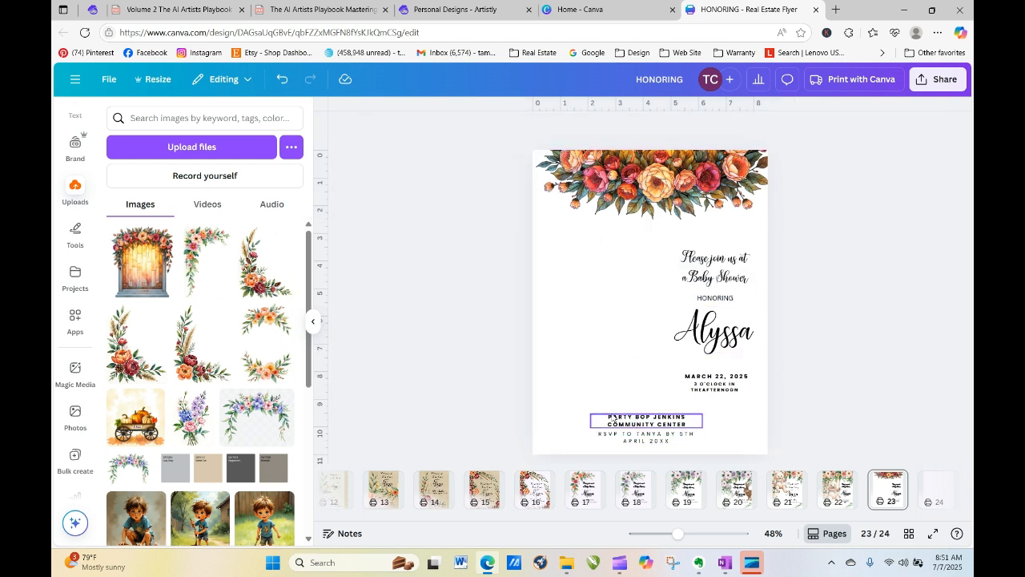
Step: Move the venue and RSVP text up to the middle of page 23 and nudge the upper floral image slightly
left_click_drag(515, 395, 649, 289)
left_click(853, 333)
left_click_drag(670, 194, 666, 193)
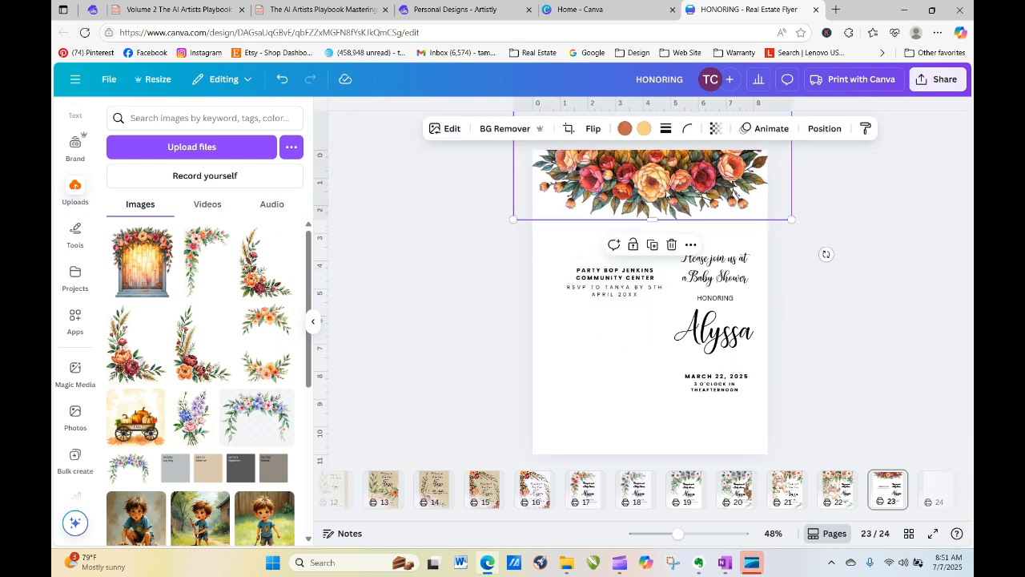
Step: Duplicate the upper floral image, flip the copy vertically and place it so only its flowers border the page's lower edge
left_click(654, 245)
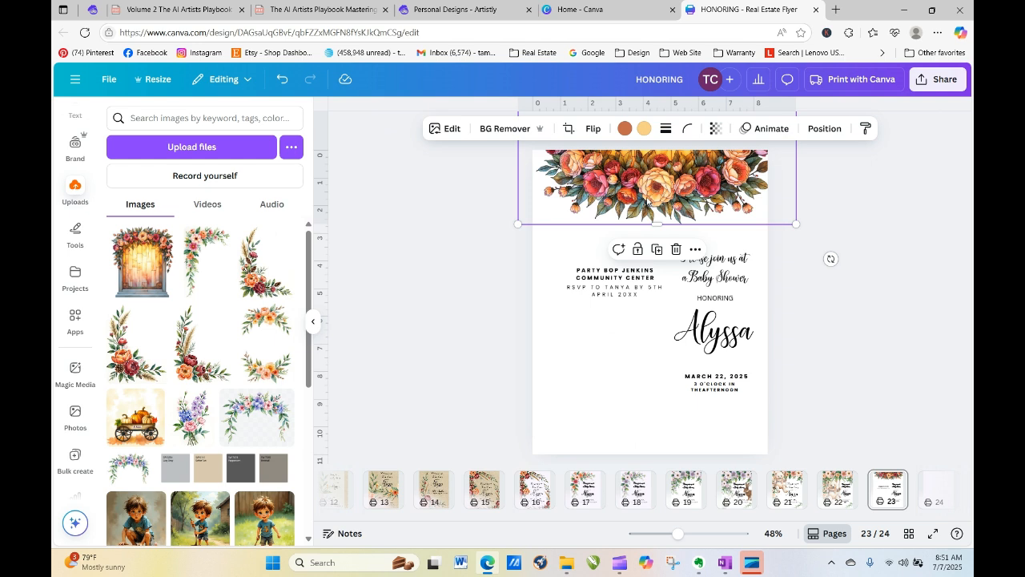
left_click_drag(648, 203, 659, 442)
left_click(596, 128)
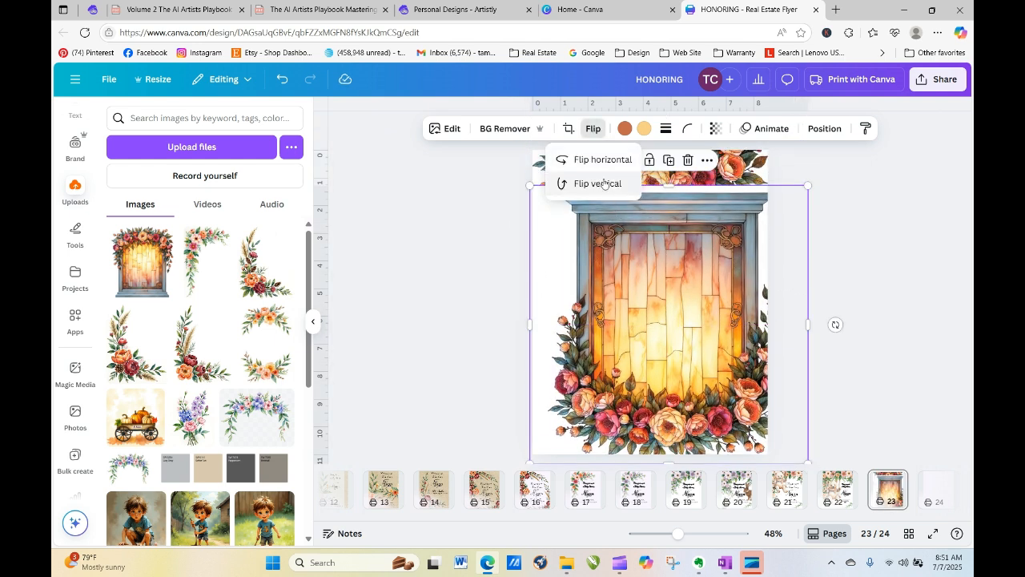
left_click(595, 184)
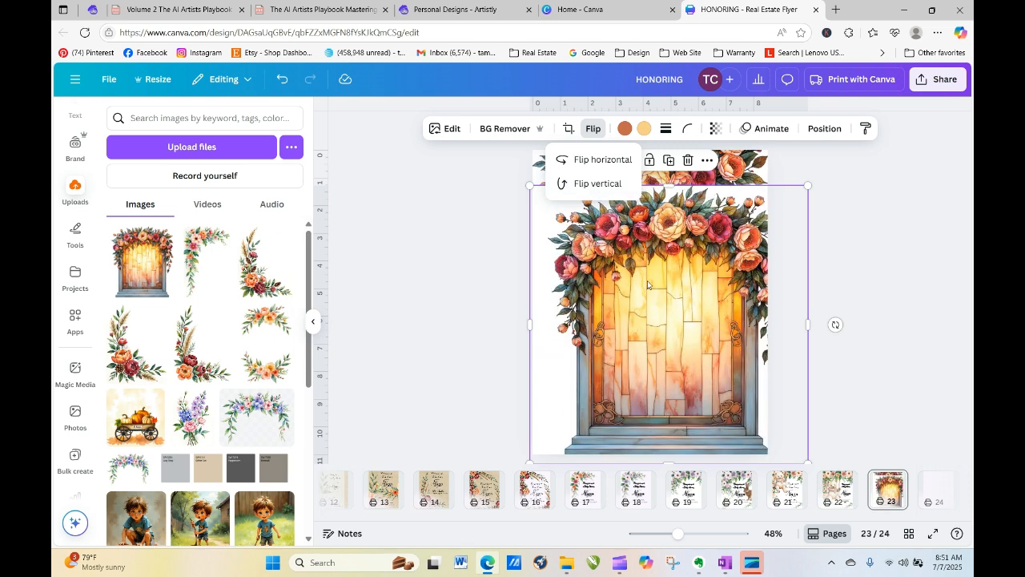
left_click_drag(649, 291, 638, 464)
left_click_drag(662, 389, 675, 414)
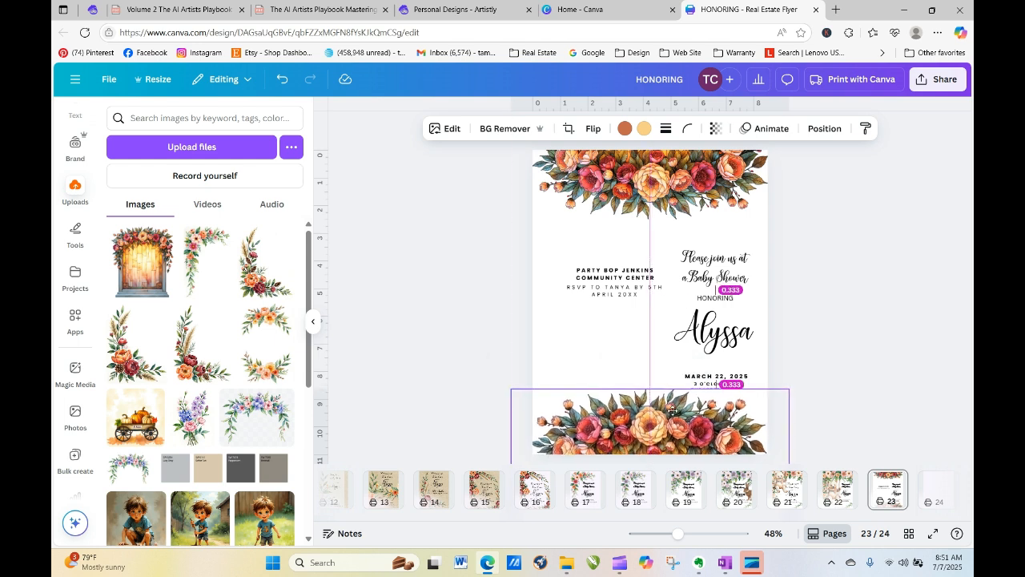
Step: Flip the lower floral image horizontally
left_click(590, 129)
left_click(605, 160)
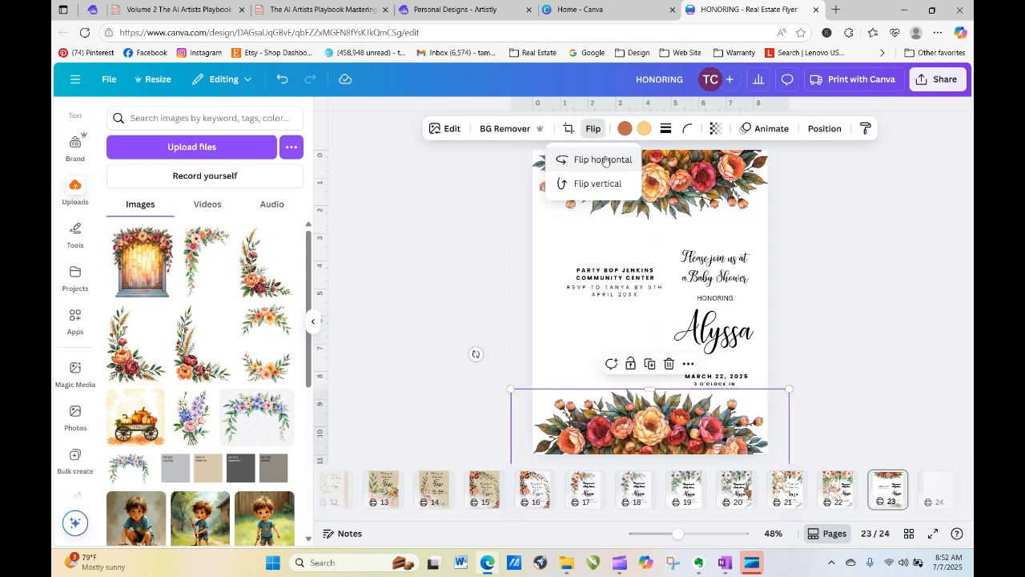
left_click(869, 195)
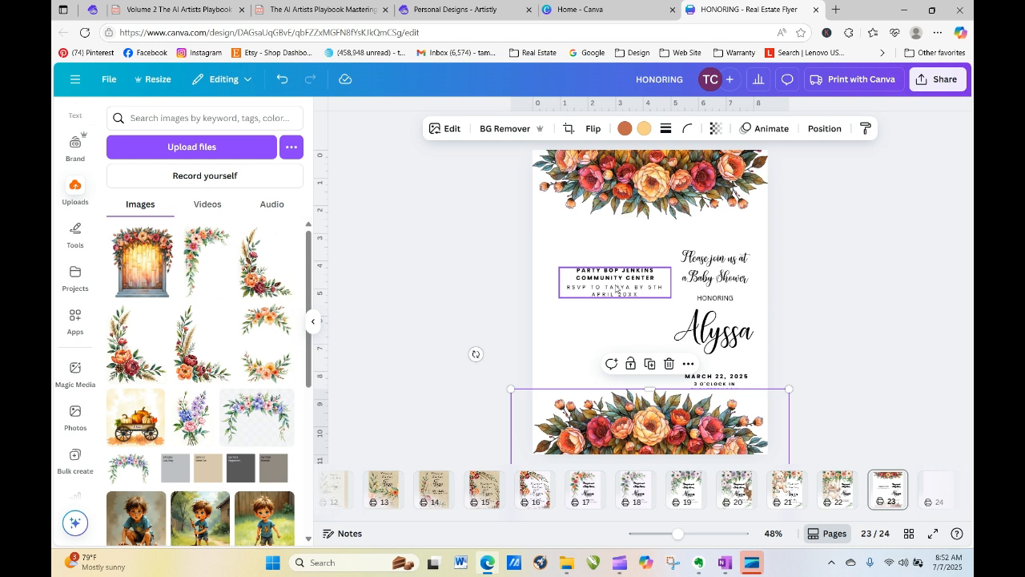
Step: Move the venue text up against the upper flowers and remove the backgrounds of both floral images
left_click_drag(619, 286, 668, 222)
left_click(649, 171)
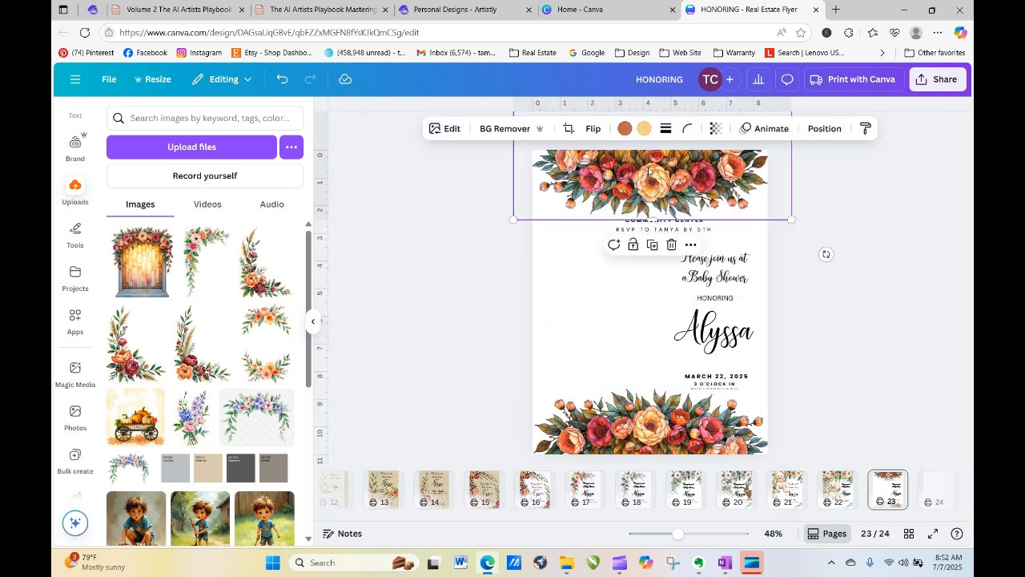
left_click(529, 129)
left_click(600, 400)
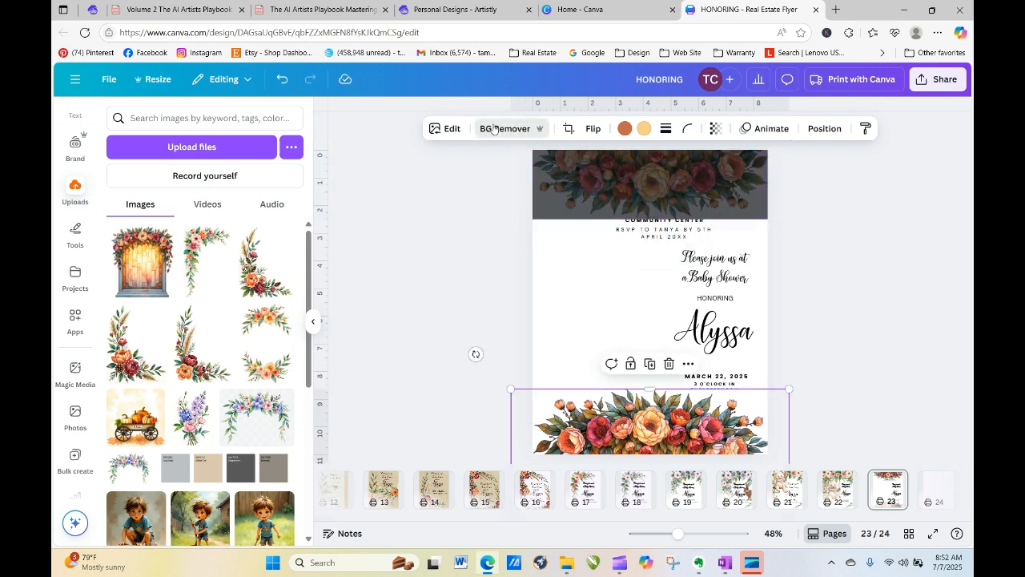
left_click(786, 279)
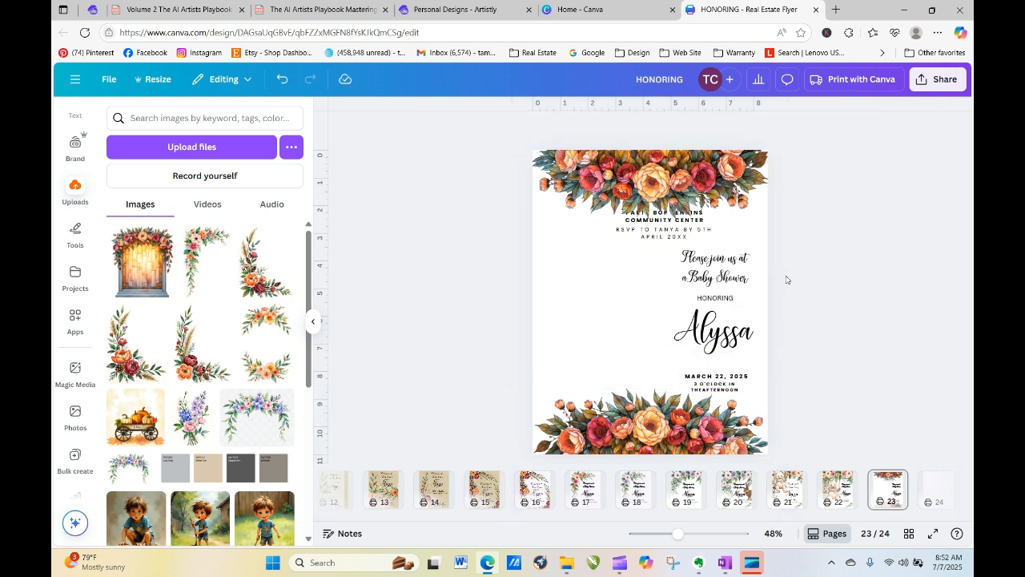
Step: Stack the baby shower heading and HONORING beneath the upper flowers, and move the venue and RSVP block down above the lower flowers
left_click_drag(707, 196, 970, 223)
left_click_drag(676, 227, 623, 363)
left_click_drag(717, 264, 659, 235)
left_click_drag(630, 361, 629, 358)
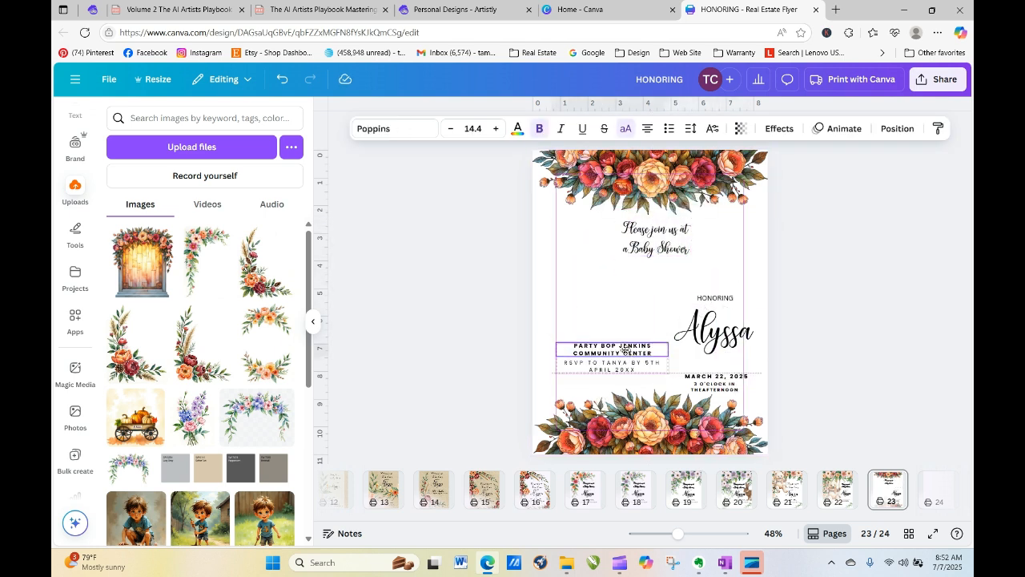
left_click_drag(715, 300, 654, 266)
Step: Change the heading's second line to "a Bridal Shower"
left_click(655, 248)
double_click(655, 248)
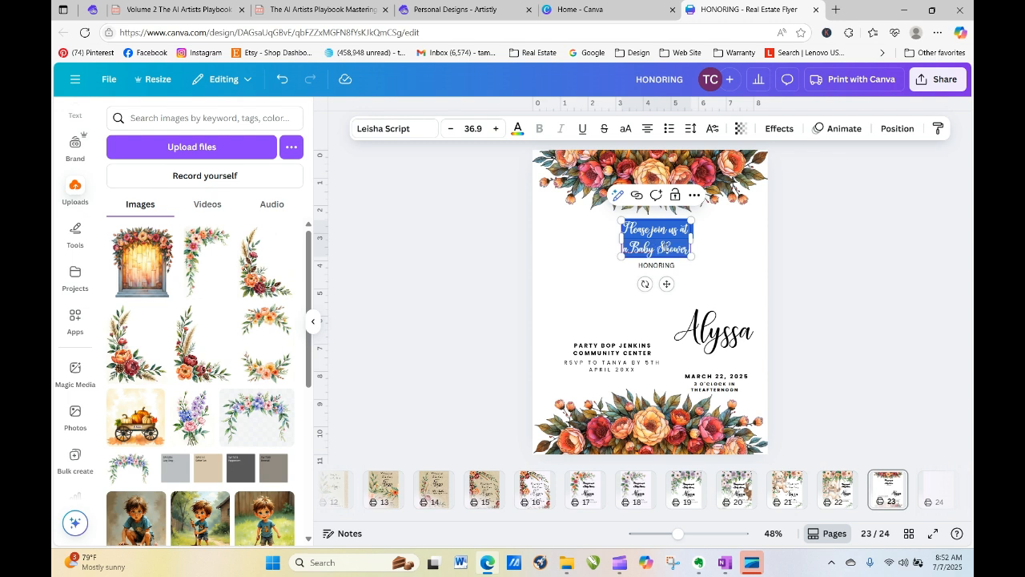
left_click(628, 250)
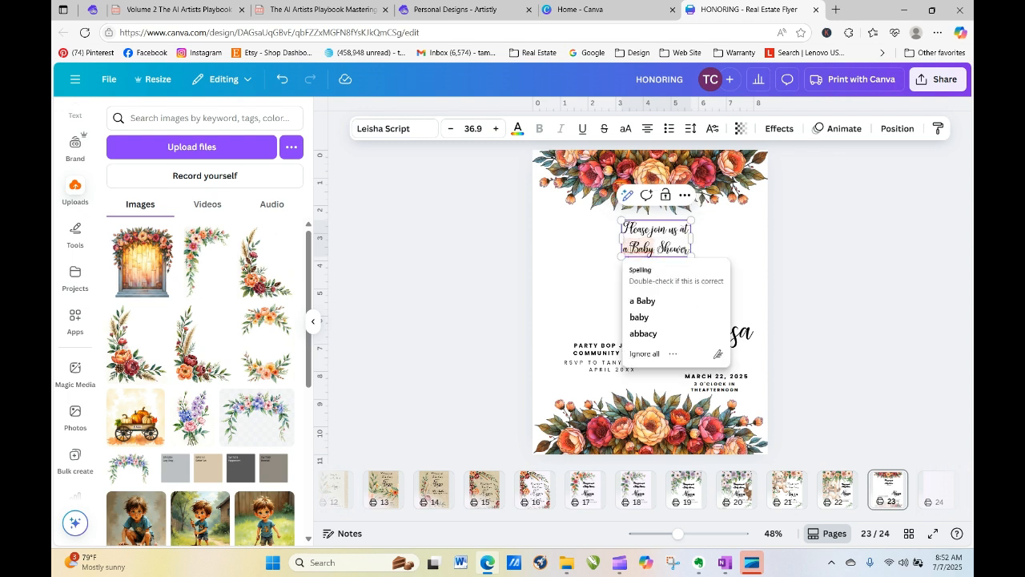
left_click_drag(629, 247, 689, 249)
type("B")
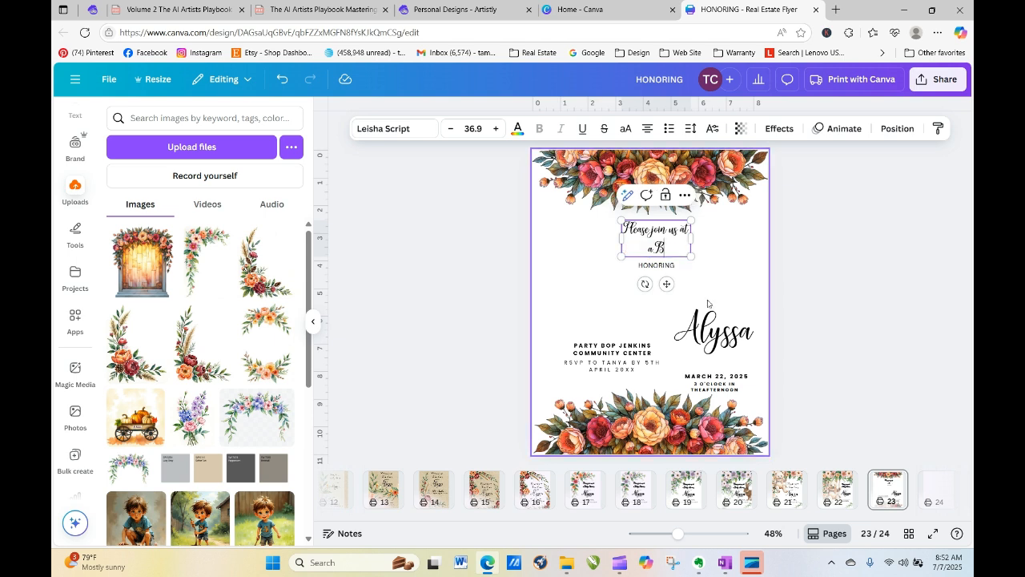
type("ridal Shower")
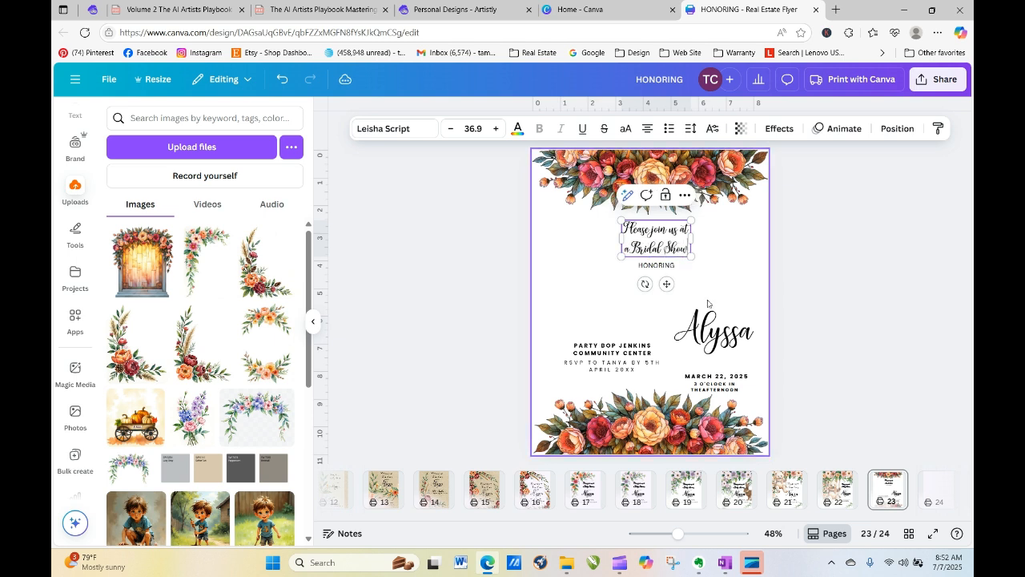
left_click(746, 275)
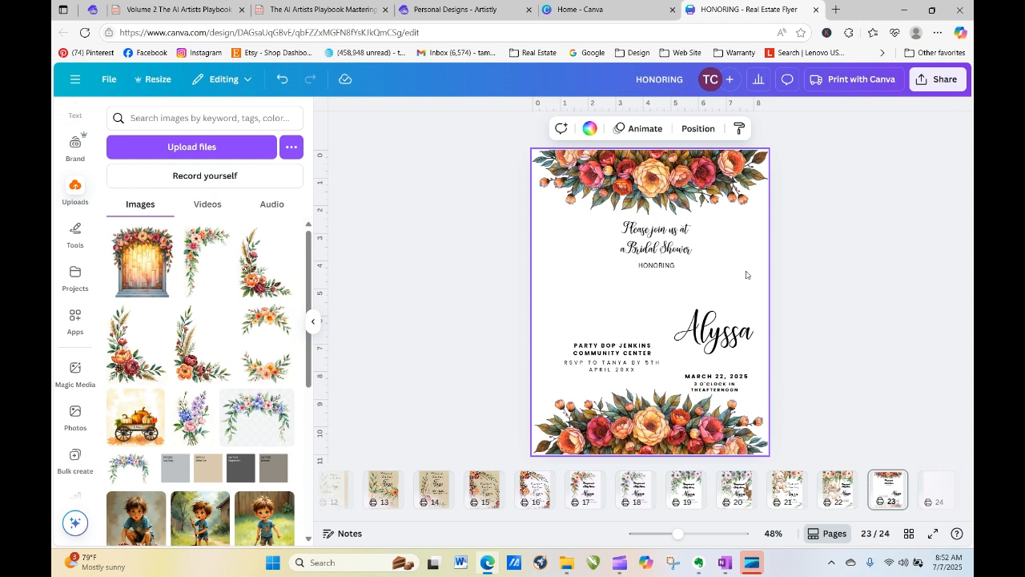
Step: Enlarge the bridal shower heading to font size 60.8 and tighten its line spacing
left_click(655, 248)
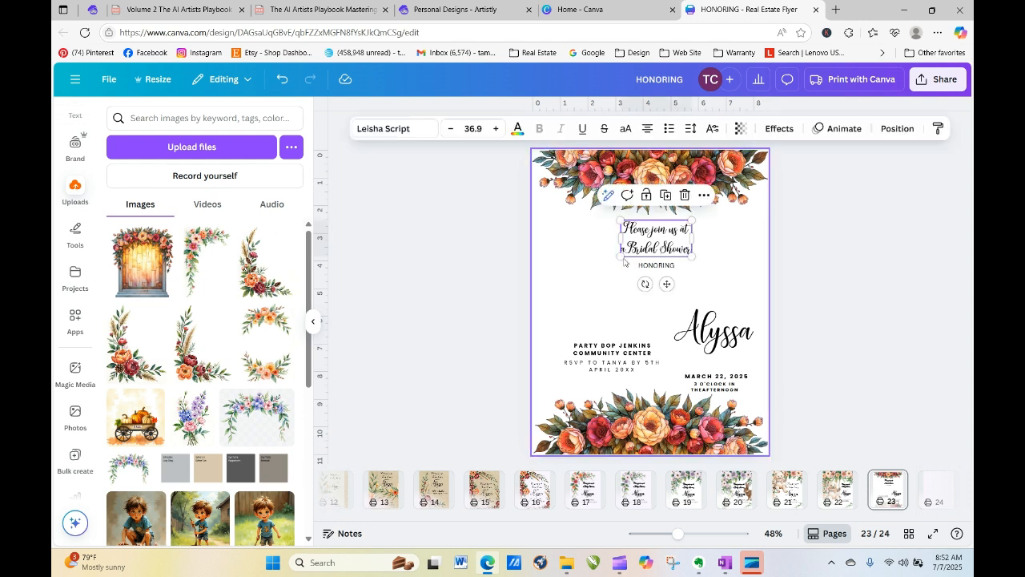
left_click_drag(620, 256, 574, 280)
left_click_drag(672, 254, 684, 231)
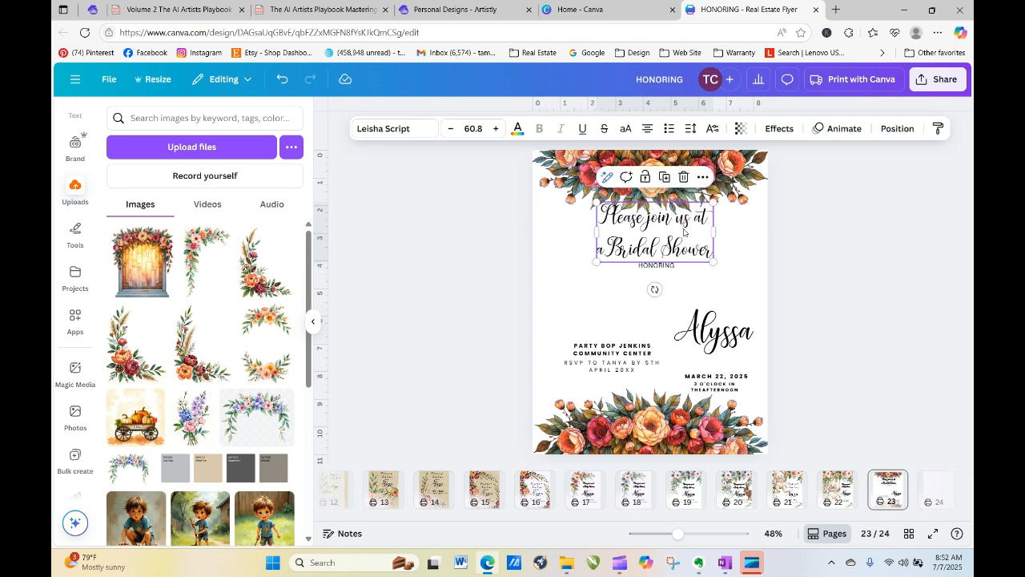
left_click(690, 128)
Step: Move HONORING further down the page and center the bridal shower heading directly below the upper flowers
left_click_drag(671, 222, 531, 264)
left_click(706, 275)
left_click_drag(657, 265, 652, 316)
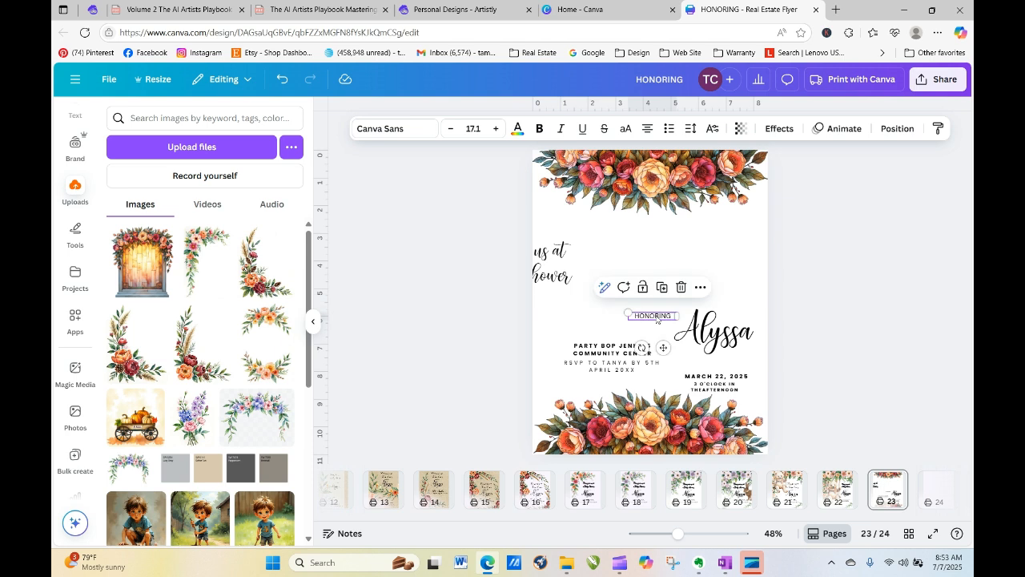
left_click(561, 269)
left_click_drag(562, 269, 691, 251)
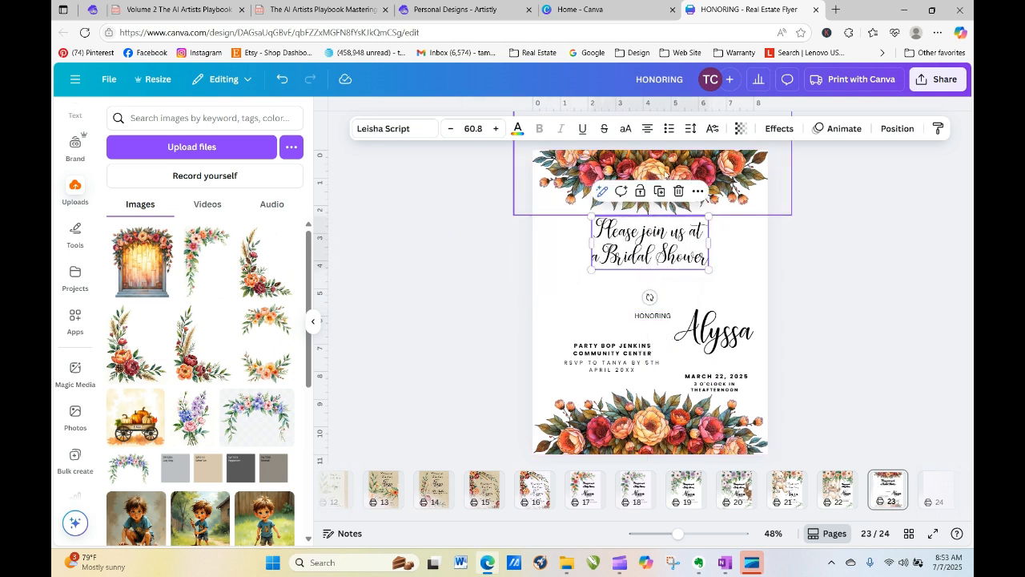
Step: Center HONORING, the honoree's name and the venue block in a column below the bridal shower heading
left_click(652, 319)
left_click_drag(653, 321, 648, 277)
left_click_drag(716, 334, 651, 309)
left_click_drag(619, 360, 655, 341)
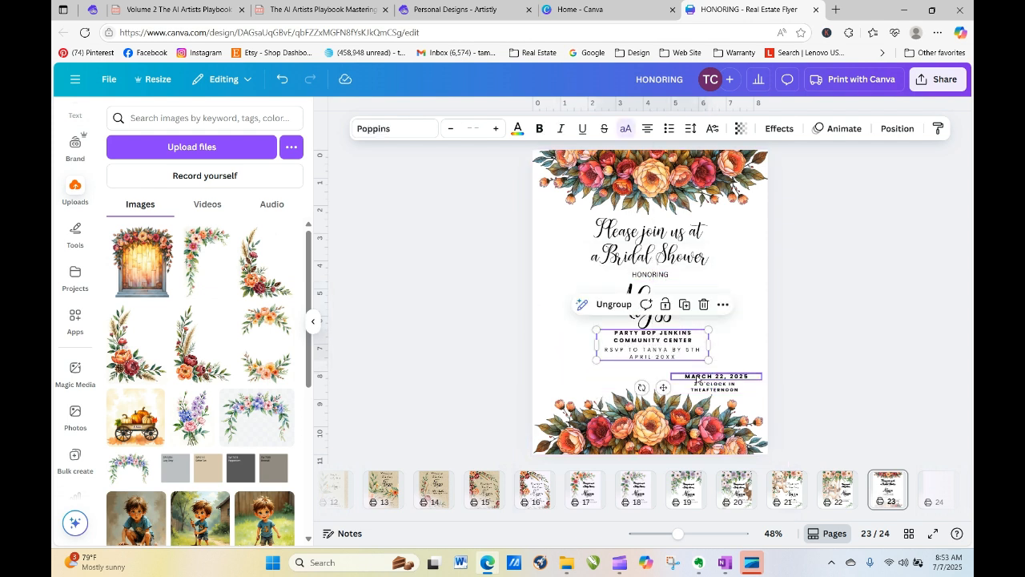
Step: Shift the venue block down and center the date and time text between it and the honoree's name
left_click(709, 386)
left_click(726, 377, "shift")
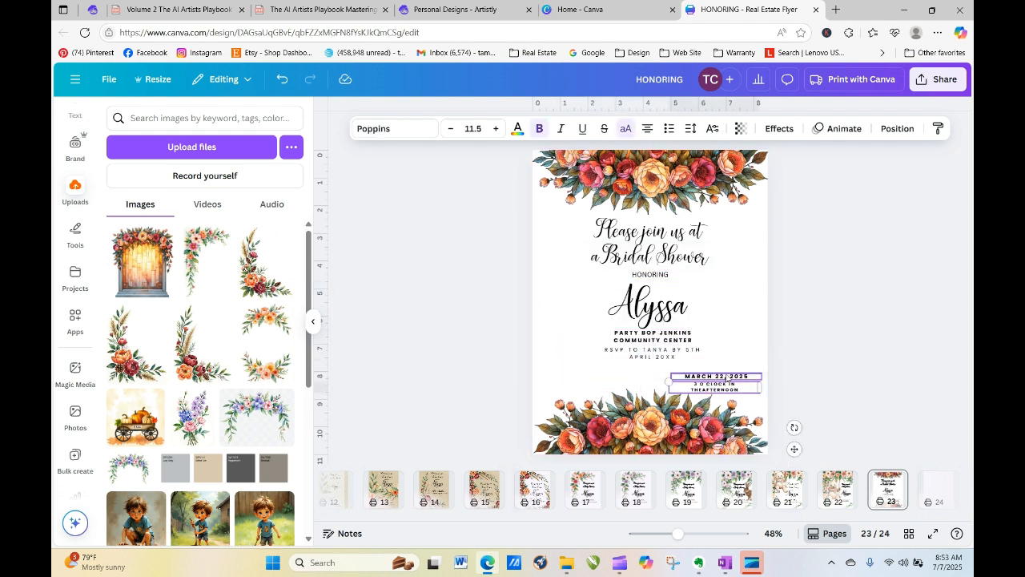
left_click_drag(736, 391, 760, 282)
left_click(690, 238)
left_click_drag(686, 336, 661, 363)
left_click_drag(751, 273, 650, 337)
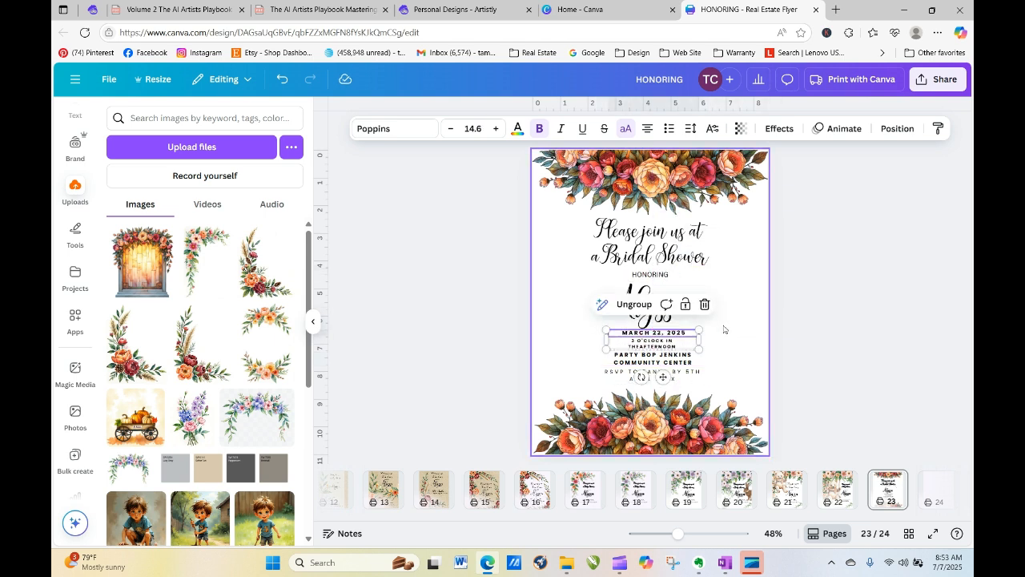
Step: Shrink the honoree's name and center it between HONORING and the date
left_click(650, 323)
left_click(651, 318)
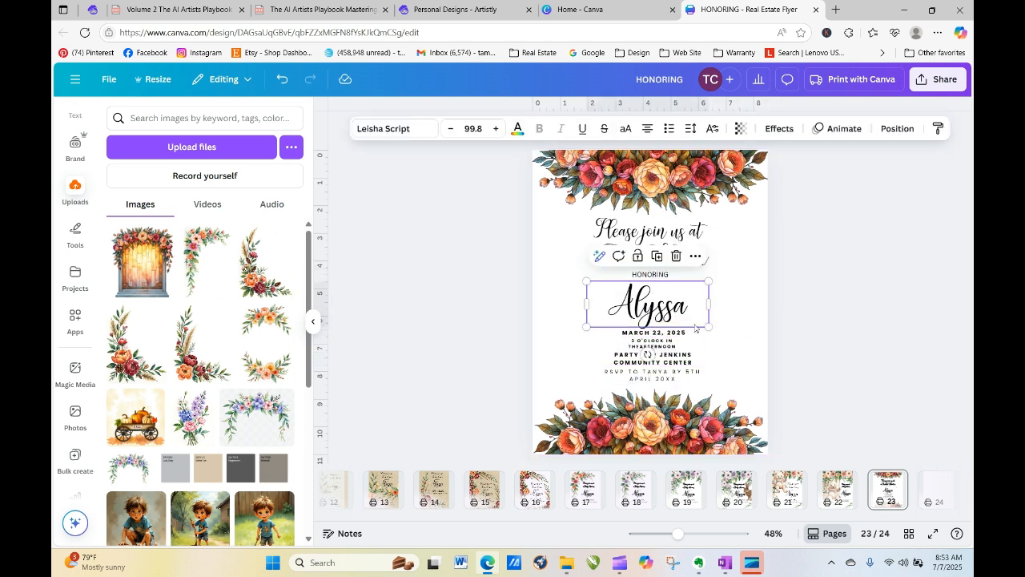
left_click_drag(709, 327, 655, 313)
Step: Lower the venue and RSVP block and the lower floral image slightly to open up the spacing
left_click(730, 375)
left_click_drag(673, 365, 671, 373)
left_click(671, 428)
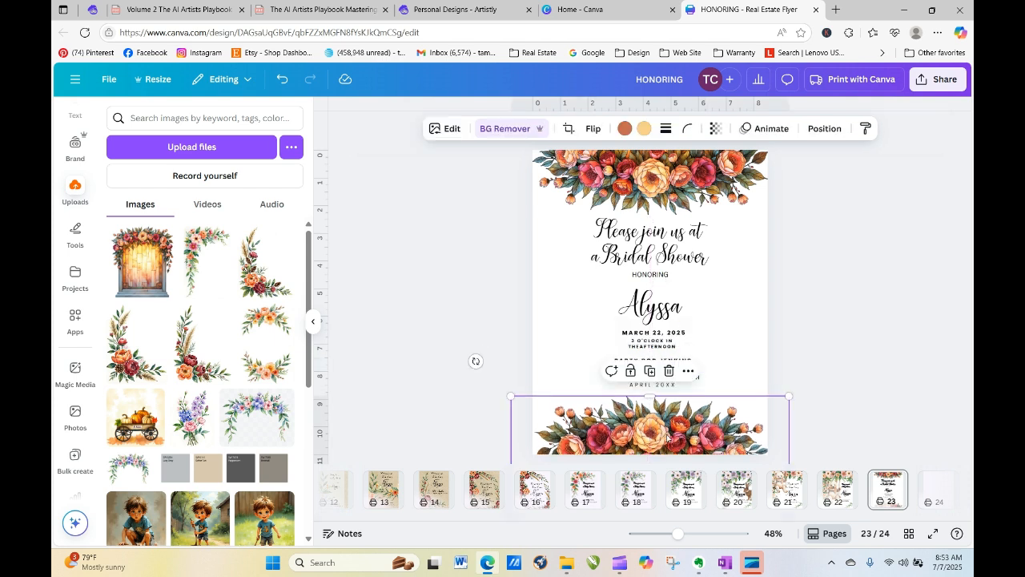
left_click(776, 372)
left_click(654, 383)
left_click(795, 374)
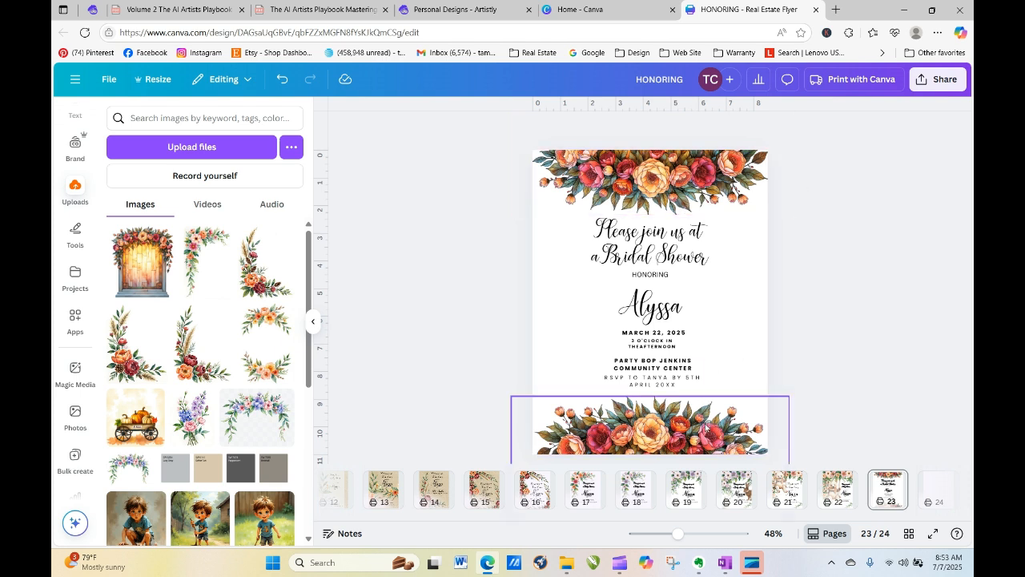
Step: Duplicate page 23 as page 24
left_click(894, 479)
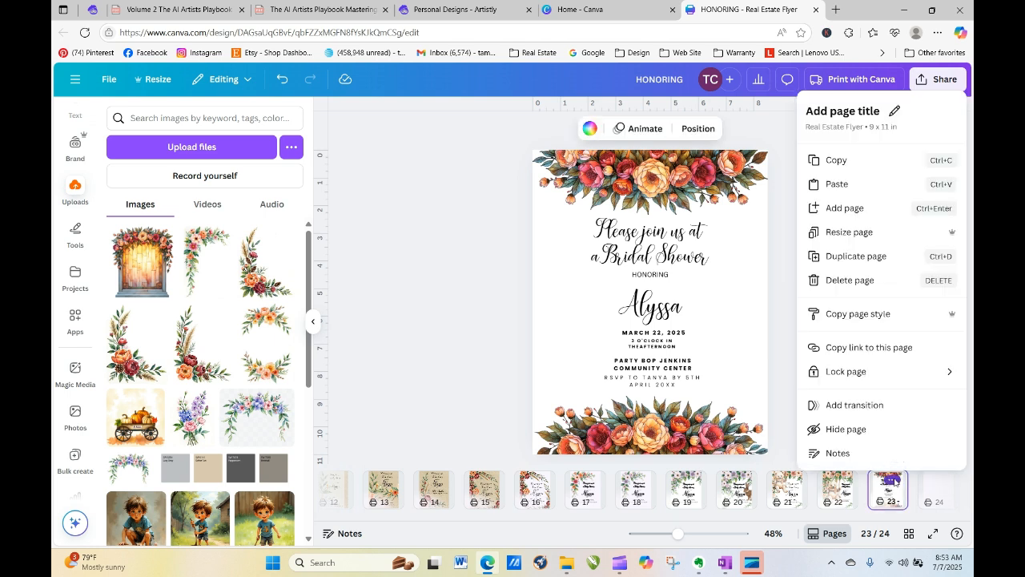
left_click(855, 256)
left_click(806, 337)
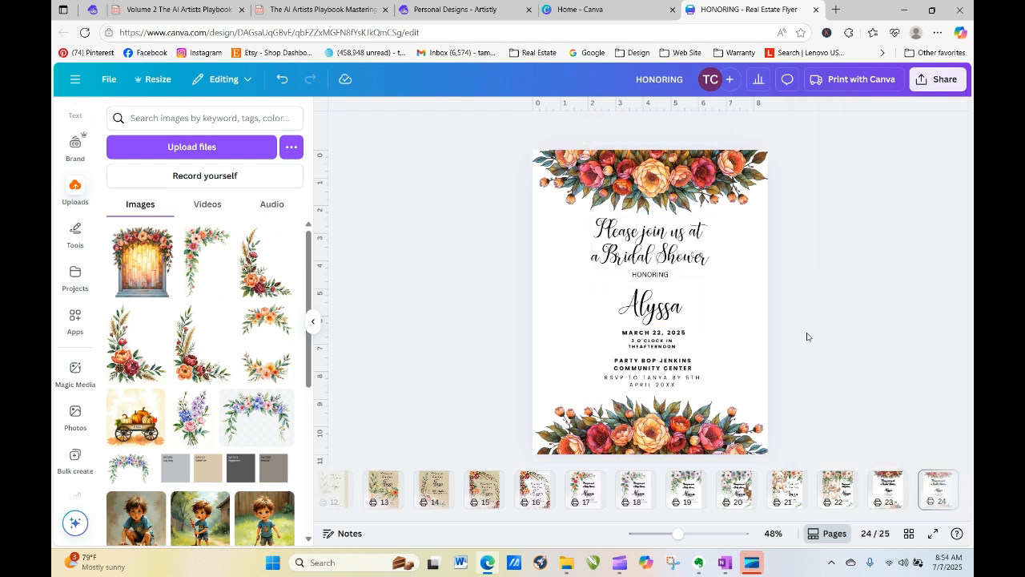
left_click(758, 251)
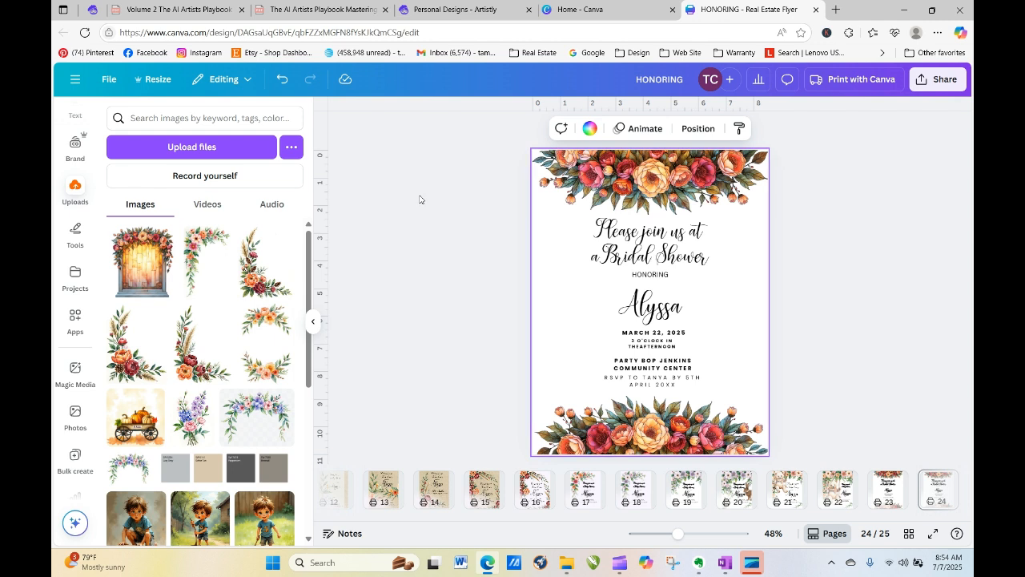
Step: Place a duplicate of page 24's upper floral stained-glass image over the page and remove its background
left_click(643, 185)
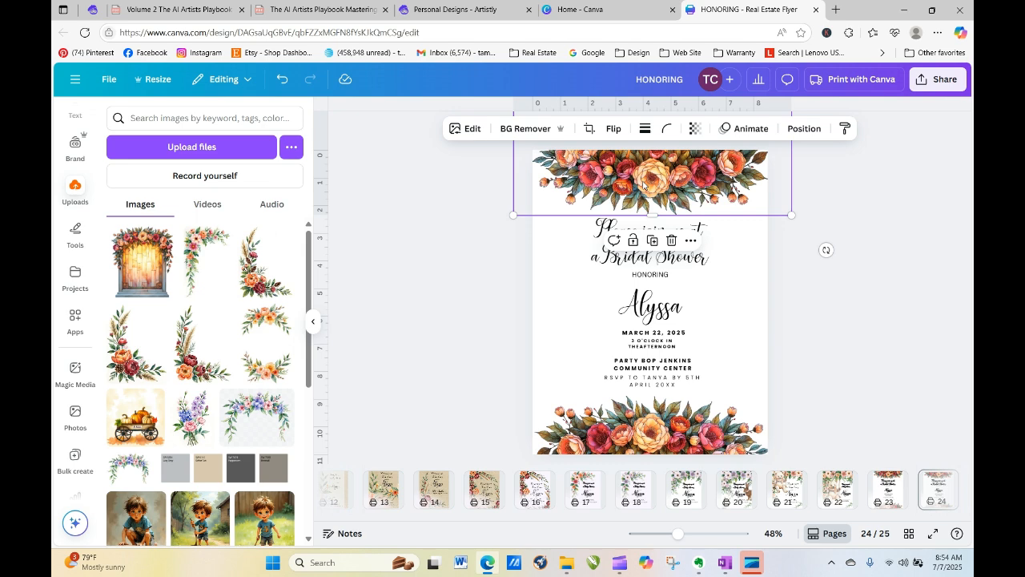
left_click(652, 240)
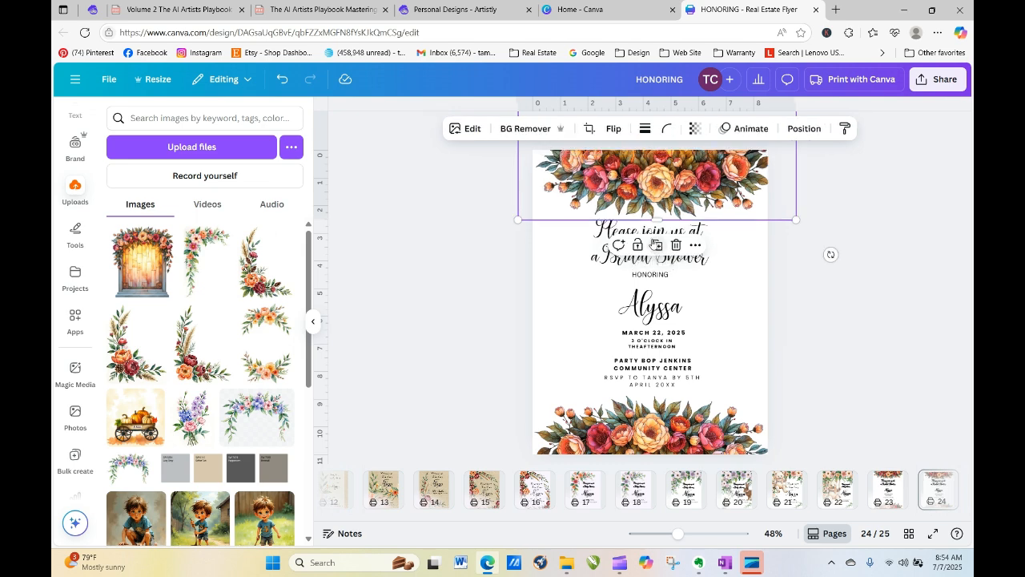
left_click_drag(660, 192, 656, 434)
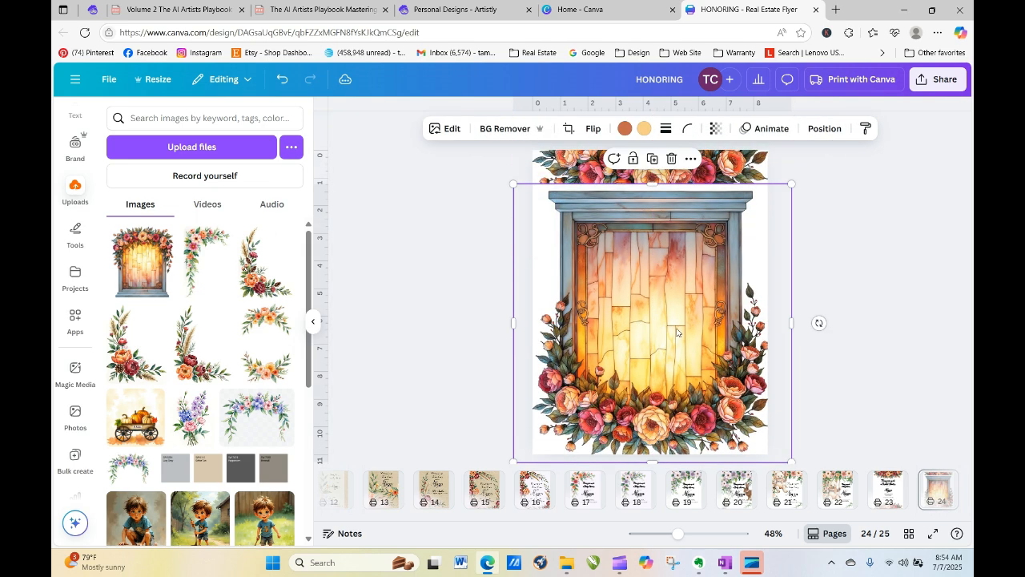
left_click(513, 128)
Step: Enlarge the duplicated image on page 24 until its stained-glass panes fill the whole page
left_click_drag(512, 184, 450, 50)
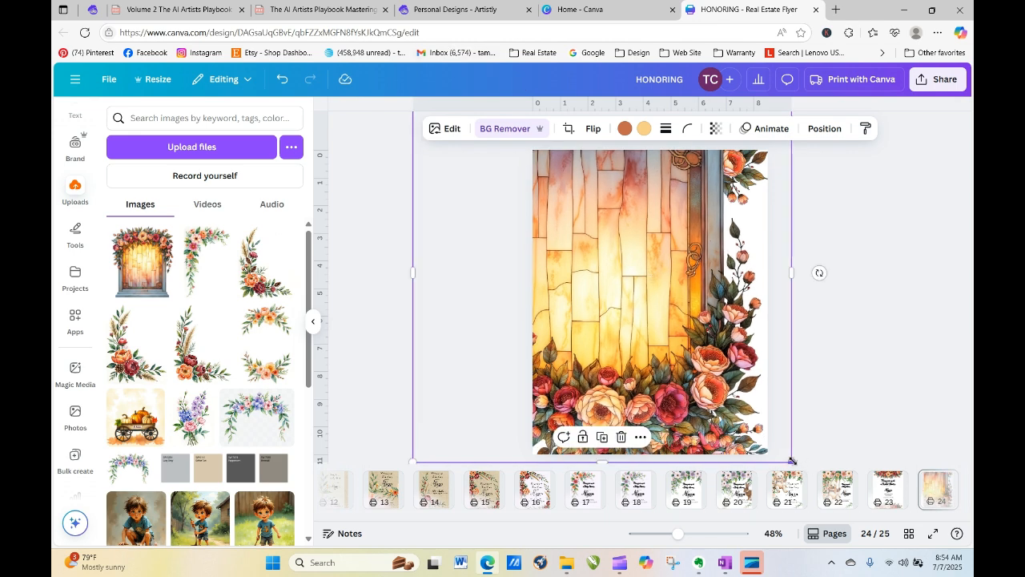
left_click_drag(791, 461, 936, 519)
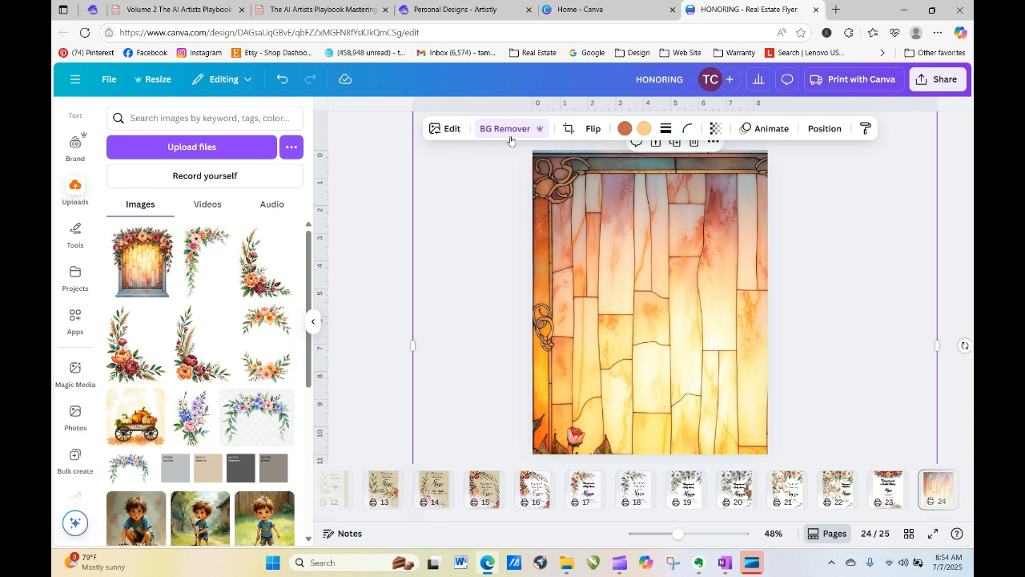
left_click_drag(413, 345, 309, 347)
left_click_drag(936, 344, 970, 346)
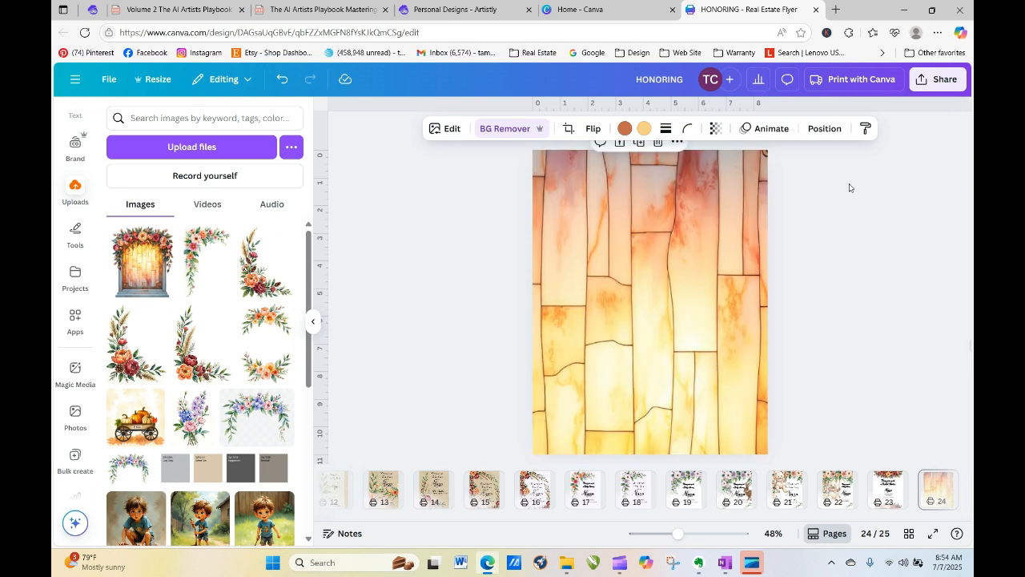
Step: Set the enlarged stained-glass image on page 24 to 35 transparency and send it to the back
left_click(715, 128)
left_click_drag(744, 184, 687, 193)
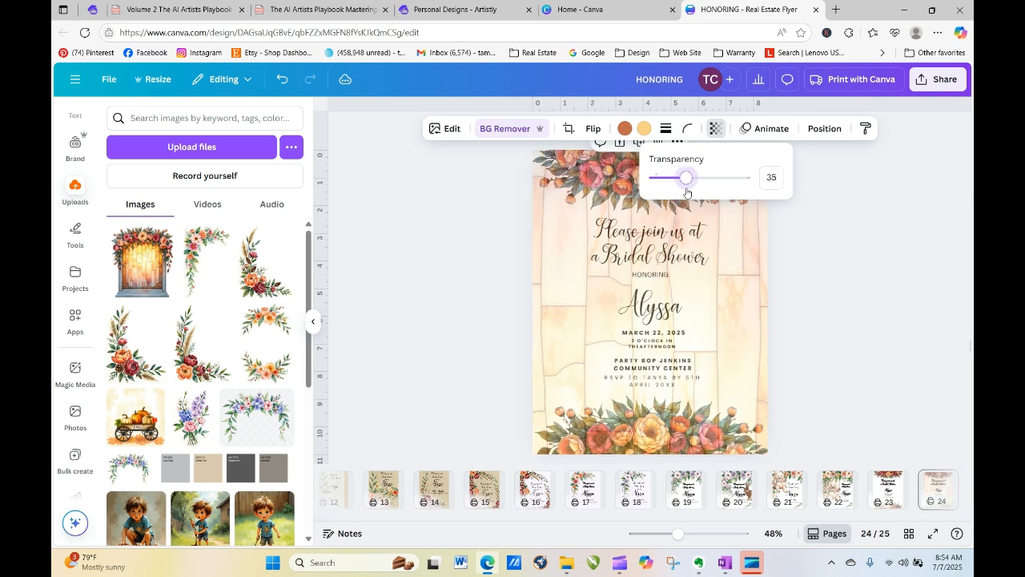
left_click(825, 128)
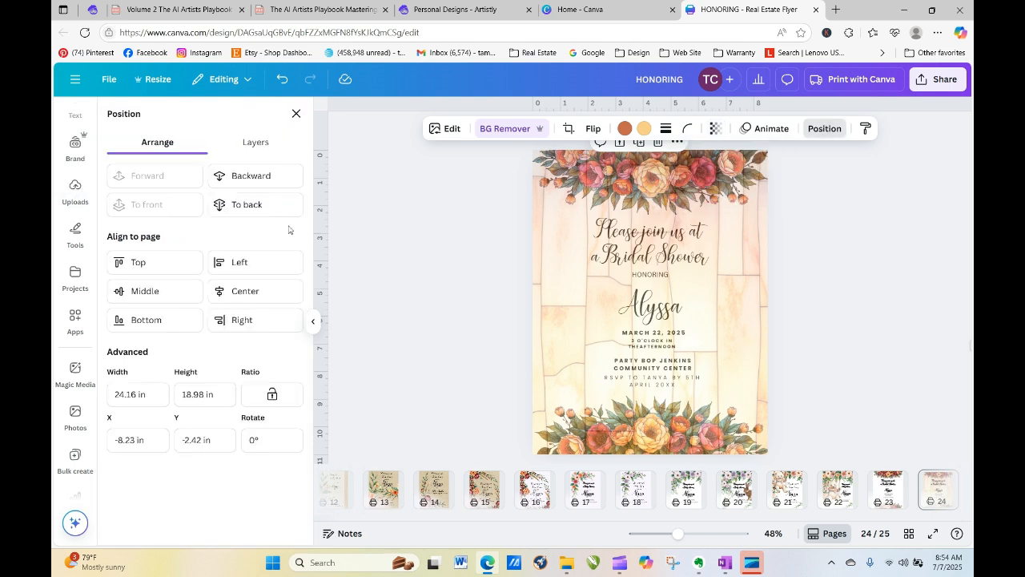
left_click(276, 180)
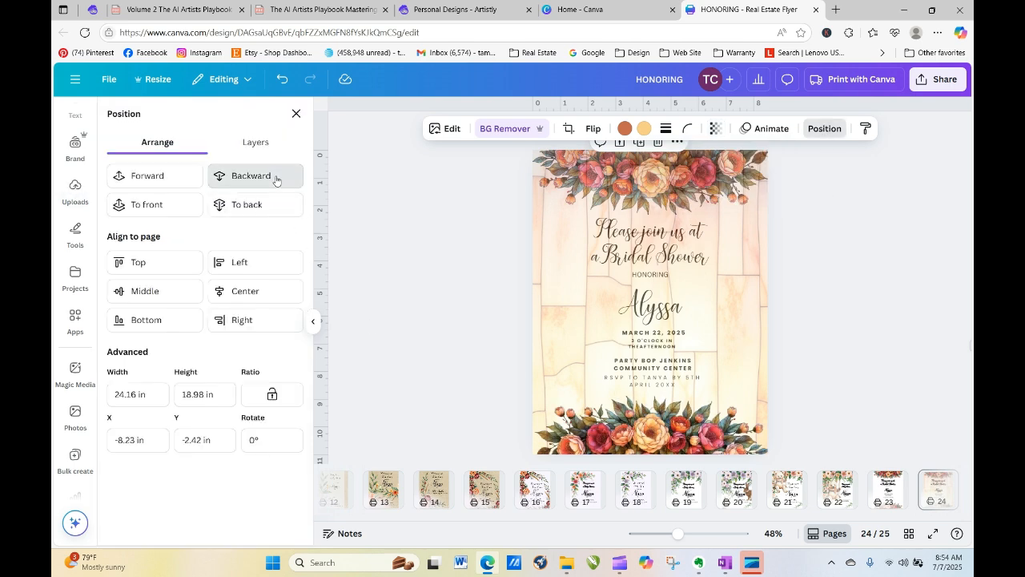
left_click(245, 204)
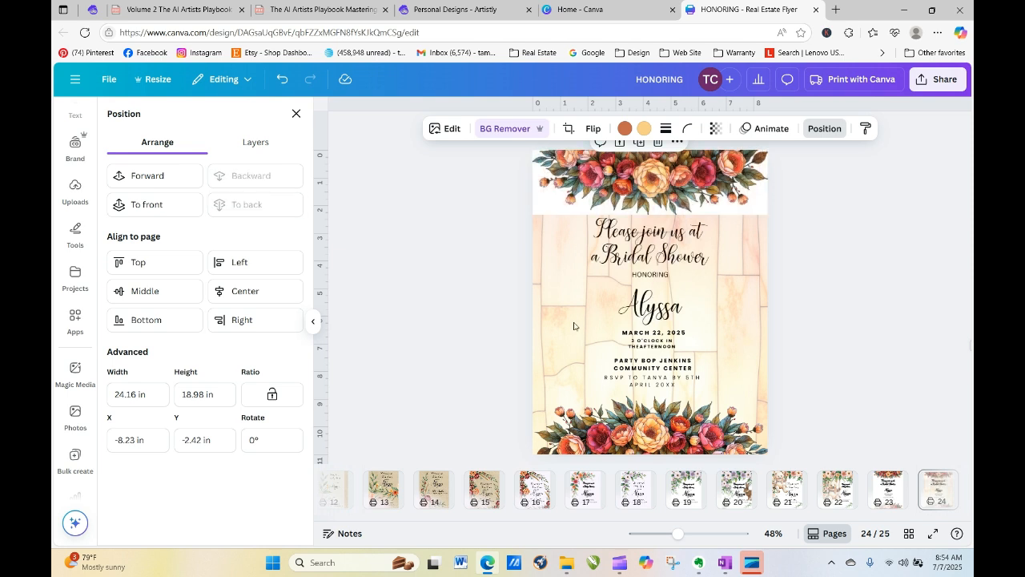
Step: Remove the background from the upper floral image on page 24
left_click(570, 156)
left_click(522, 130)
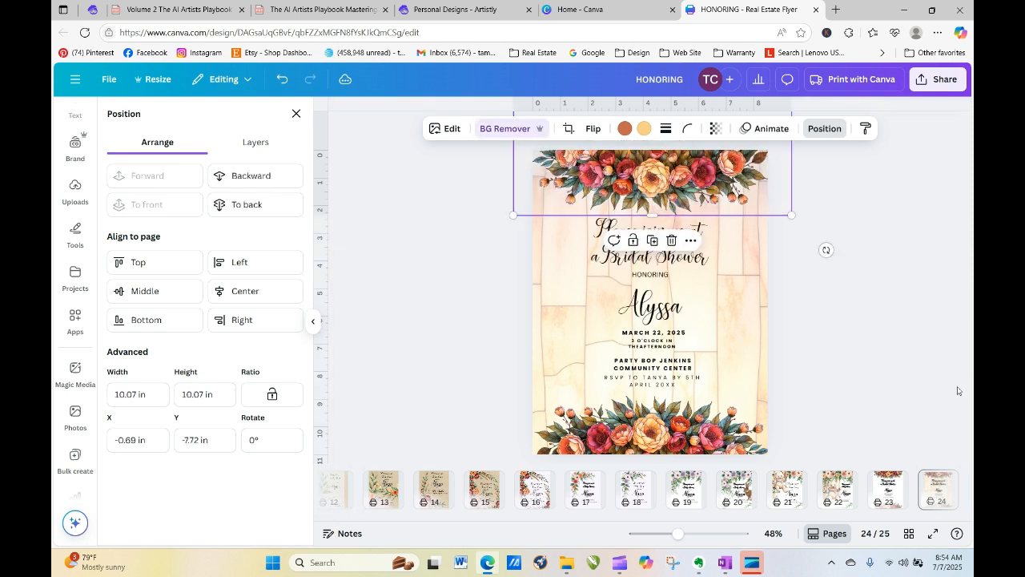
left_click(904, 341)
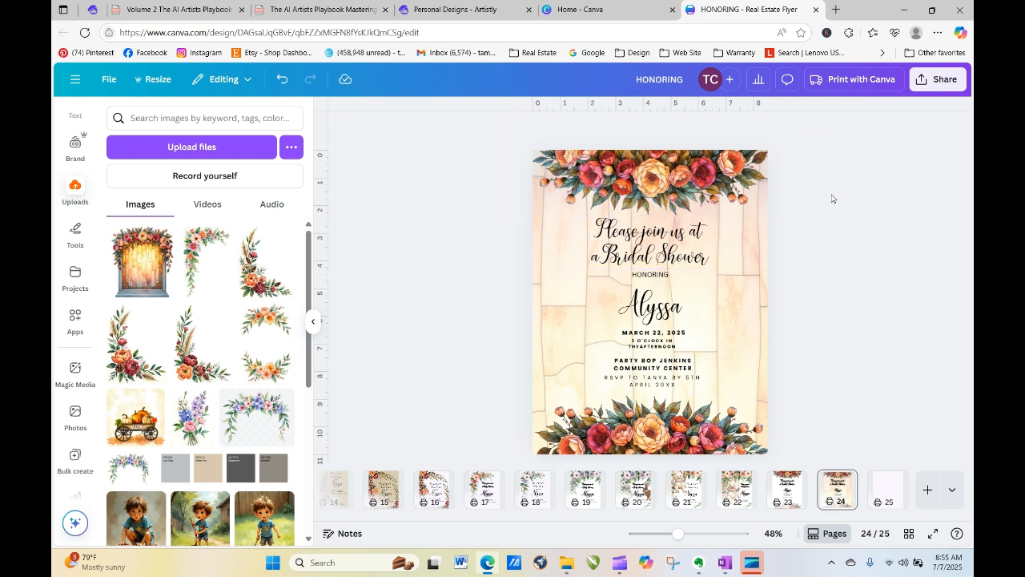
left_click(750, 245)
left_click(860, 254)
left_click(126, 267)
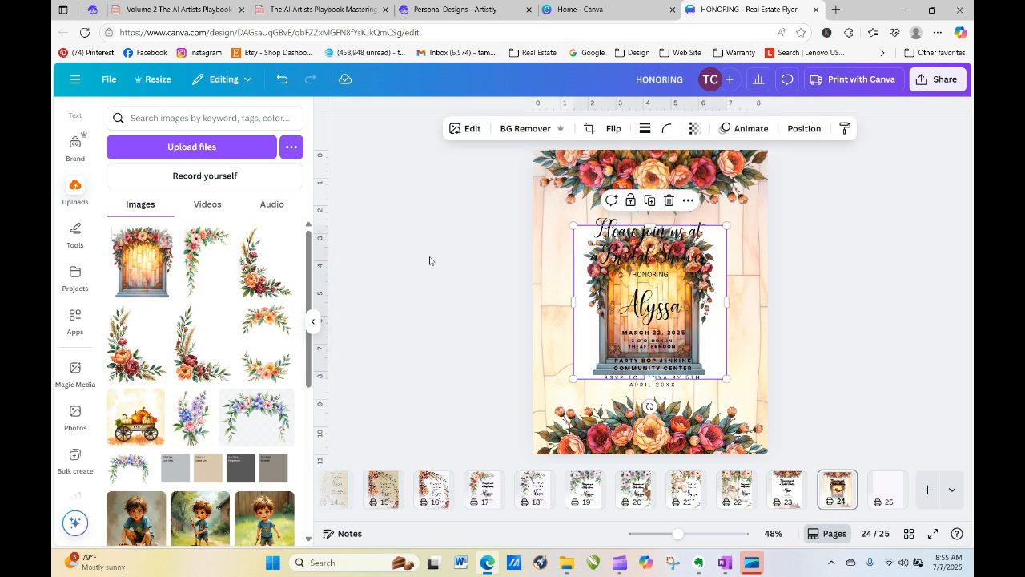
left_click_drag(582, 273, 888, 279)
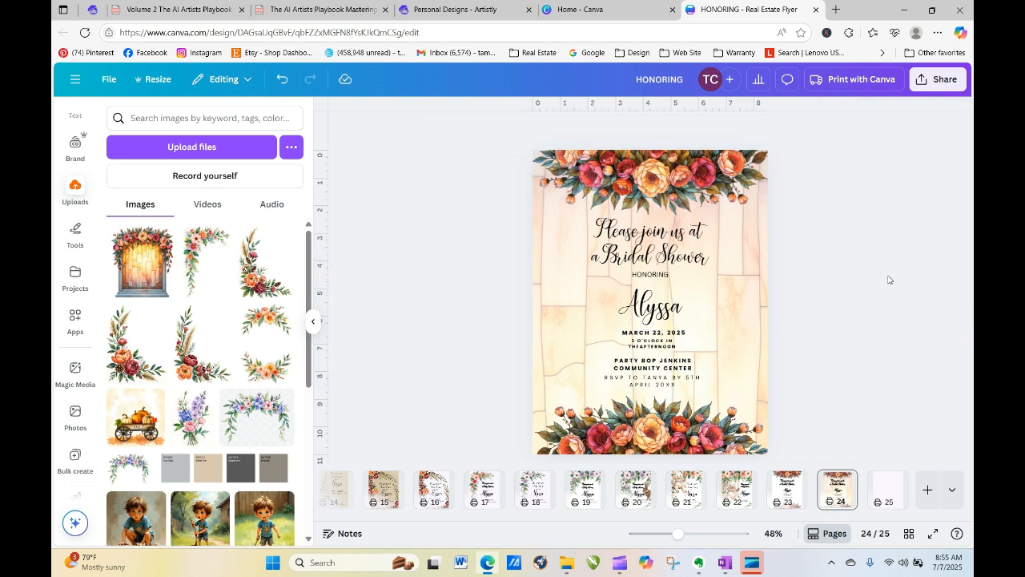
left_click(645, 170)
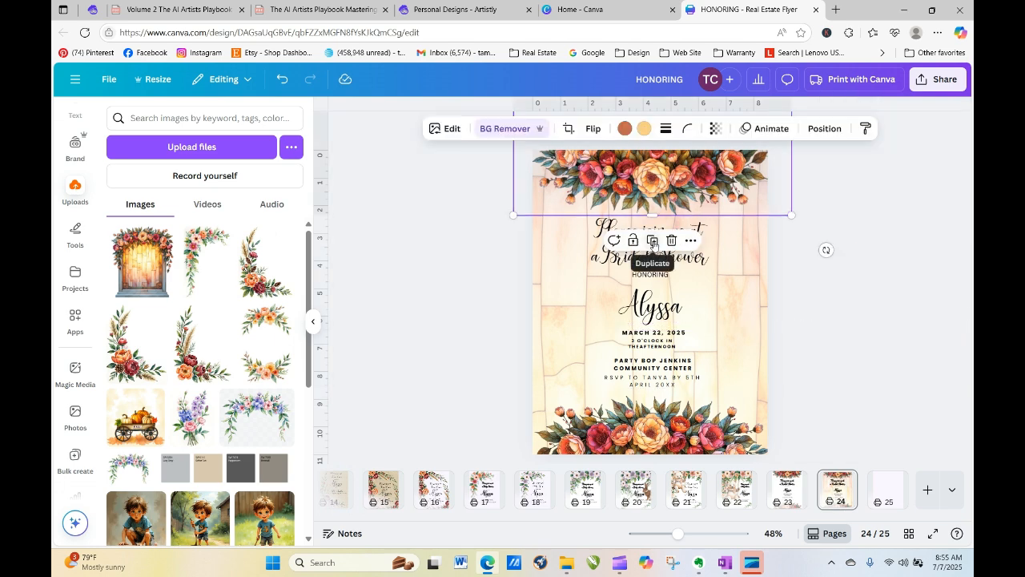
left_click(889, 354)
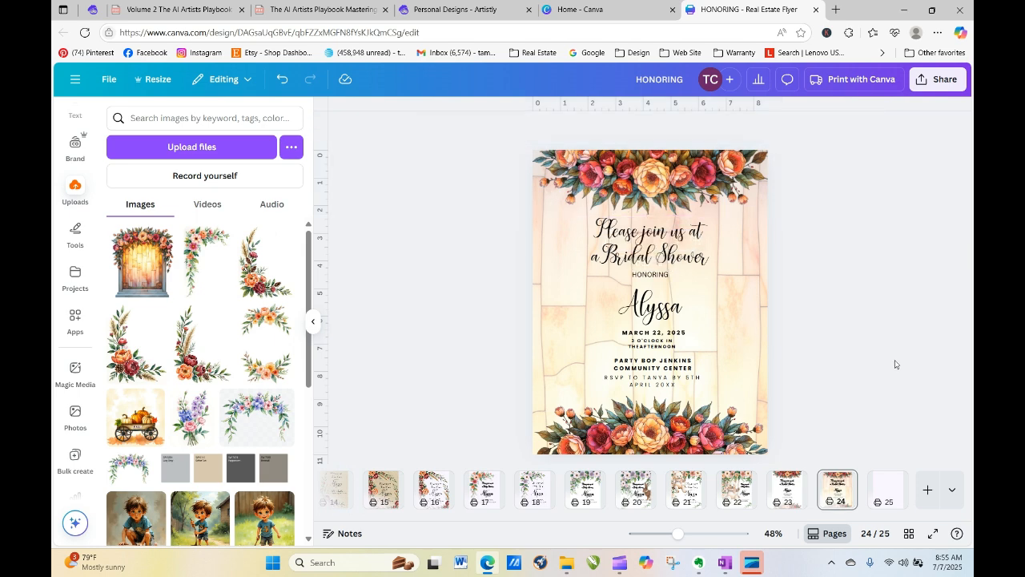
Step: Duplicate page 24 as page 25
left_click(842, 485)
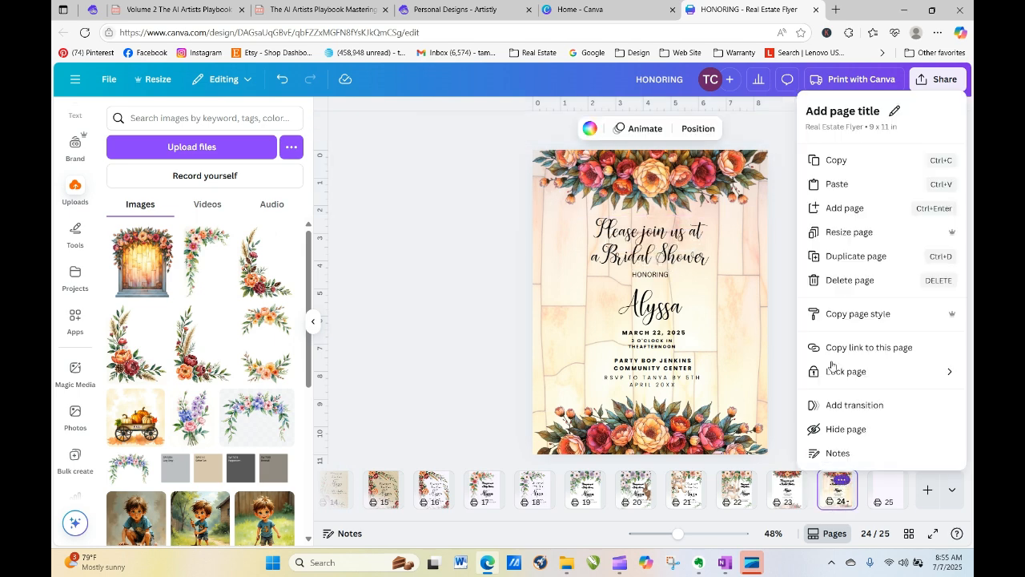
left_click(842, 257)
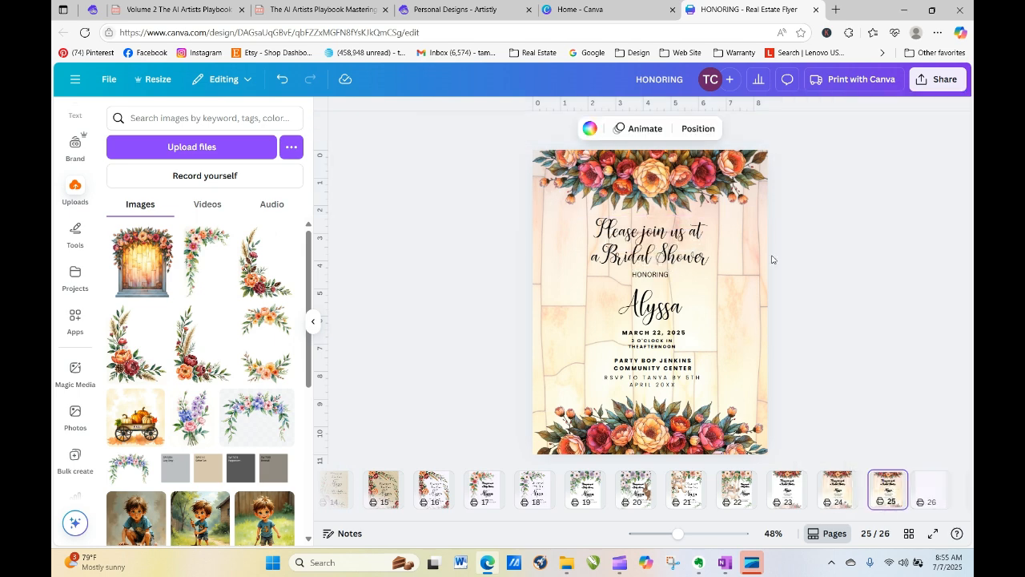
left_click(842, 224)
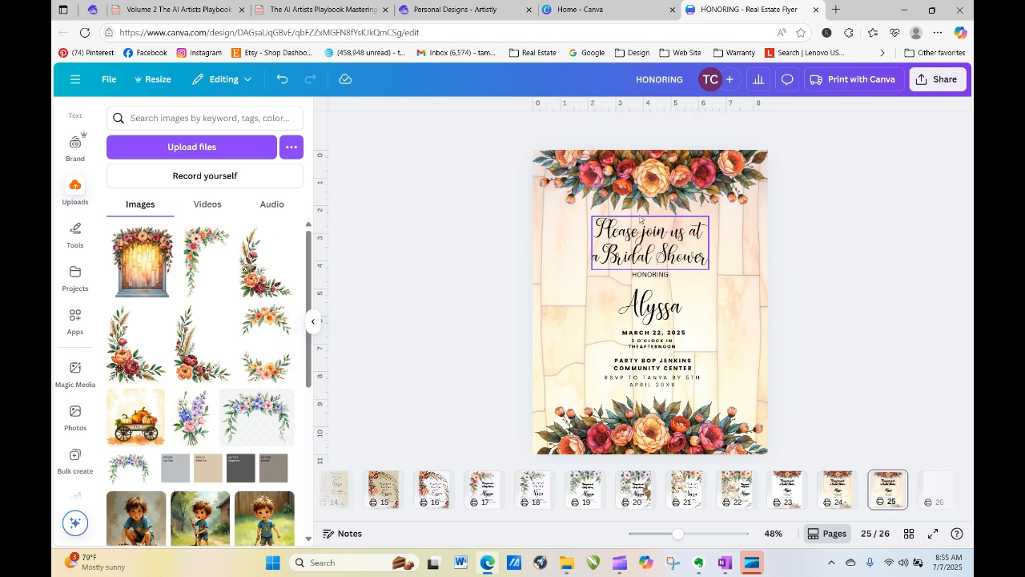
Step: Duplicate the upper floral image on page 25 and rotate the copy so its flowers run down the page's left edge
left_click(646, 178)
left_click(652, 242)
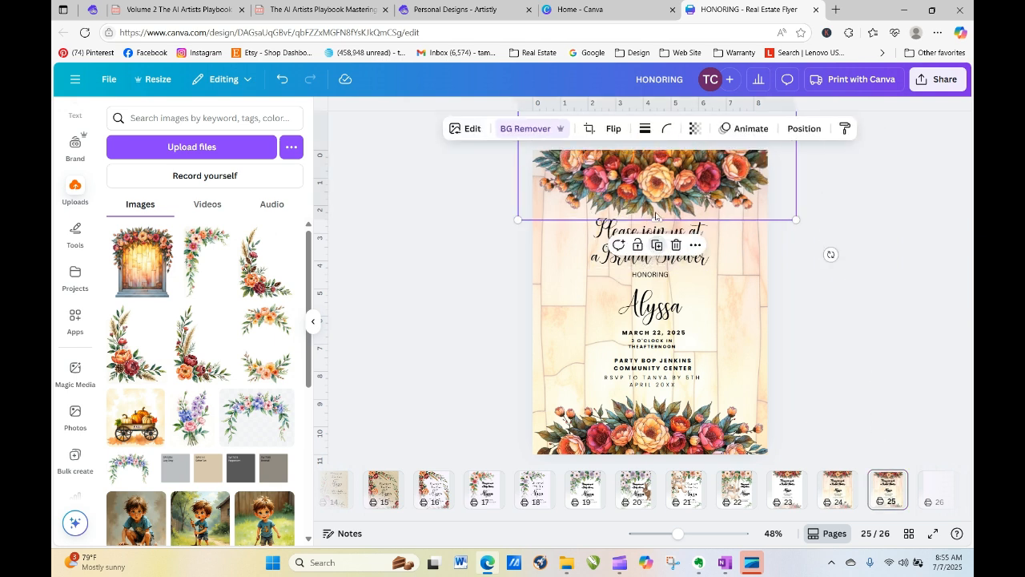
left_click_drag(660, 183, 624, 351)
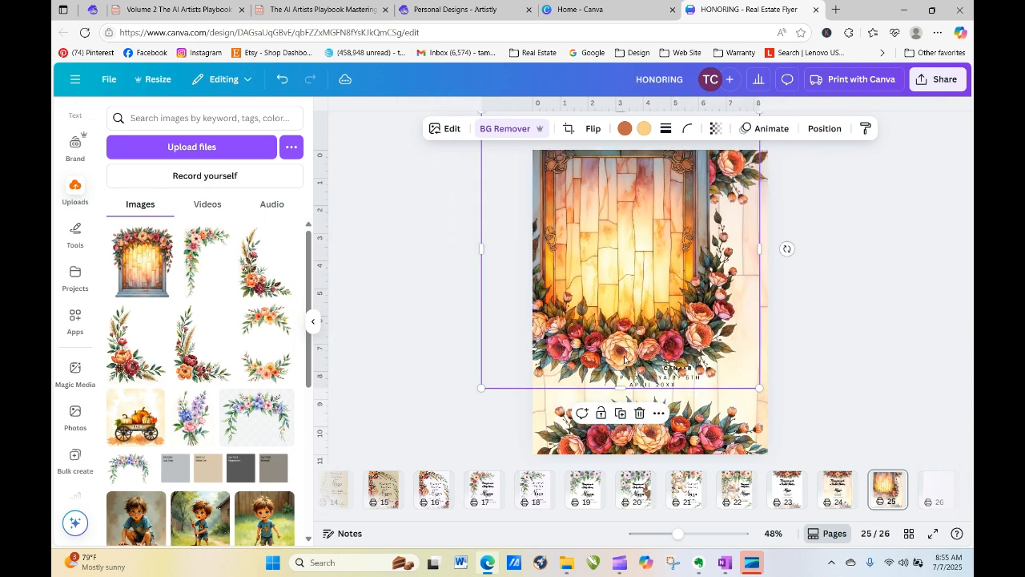
left_click_drag(785, 248, 608, 175)
left_click_drag(711, 311, 542, 262)
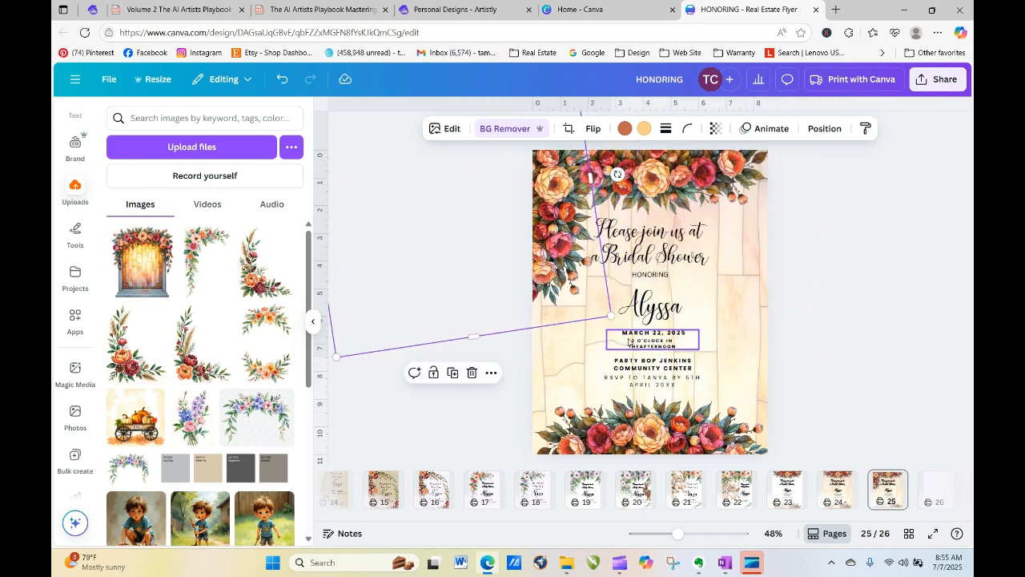
Step: Enlarge the rotated floral copy and position it as a full-height border along page 25's left edge
left_click_drag(610, 315, 839, 508)
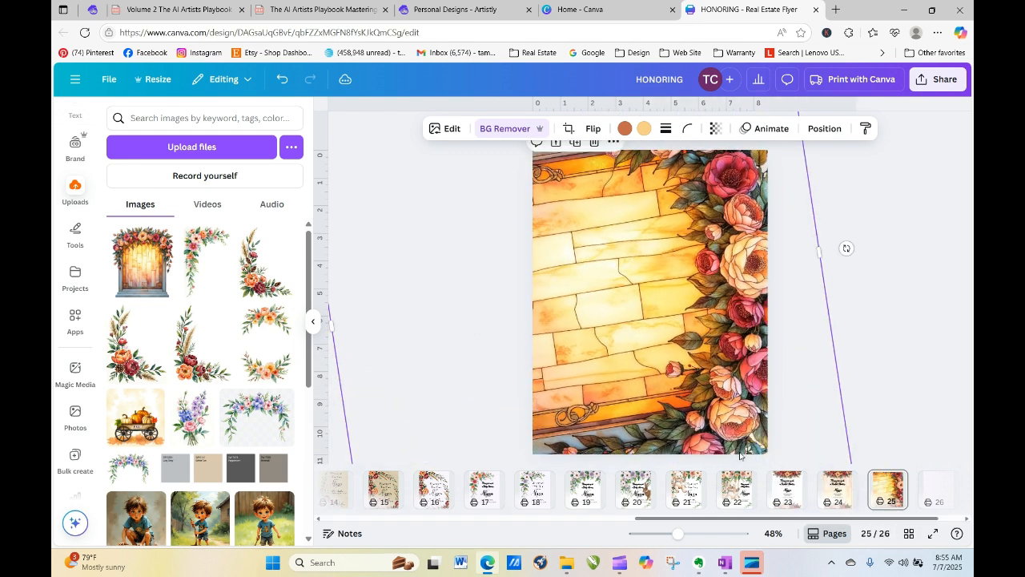
left_click_drag(717, 423, 541, 461)
left_click(796, 352)
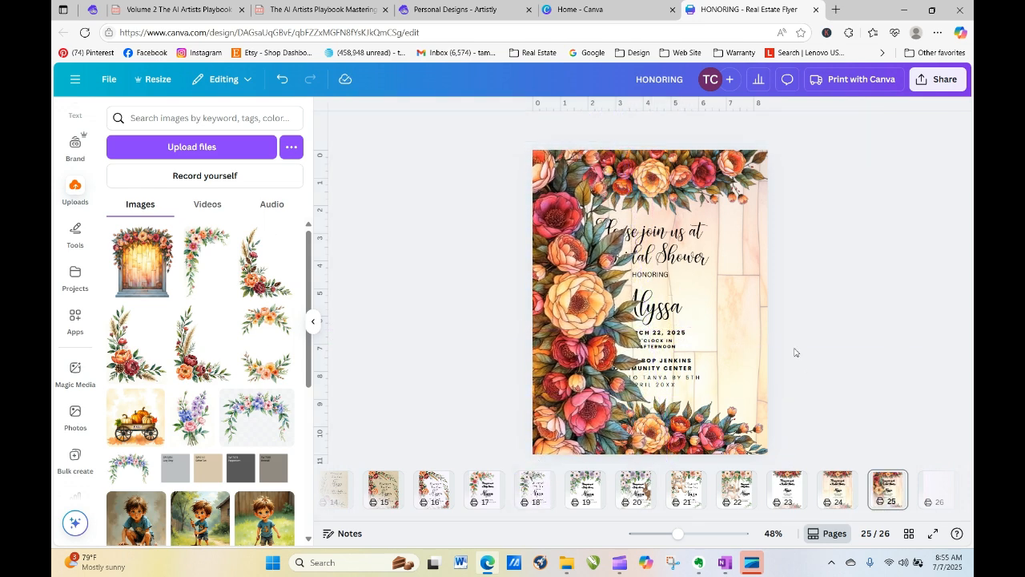
Step: Move the heading, honoree's name, date and venue text to the right on page 25, clear of the vertical floral border
left_click(721, 241)
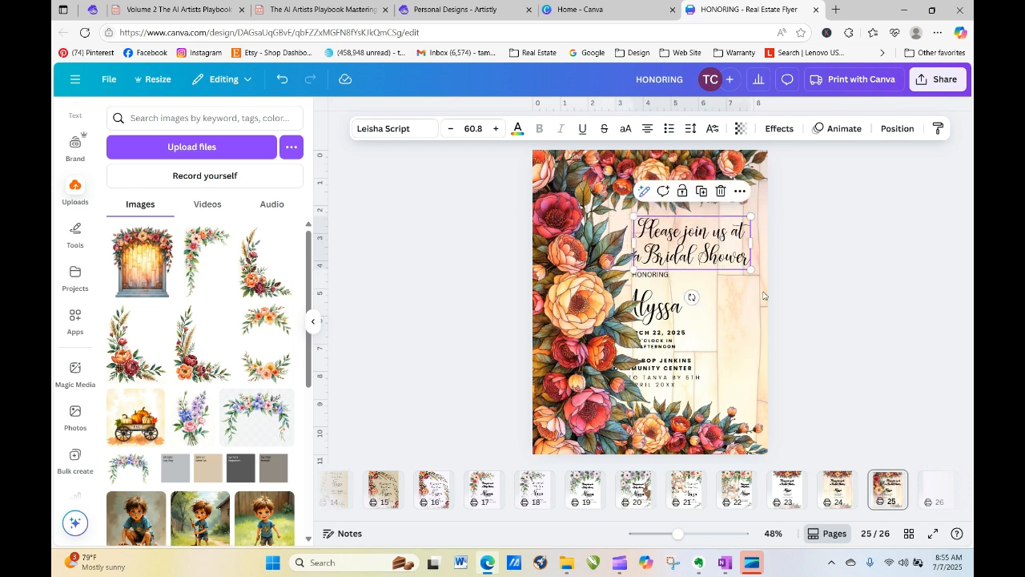
left_click(654, 275)
left_click_drag(655, 277, 697, 275)
left_click_drag(650, 309, 687, 301)
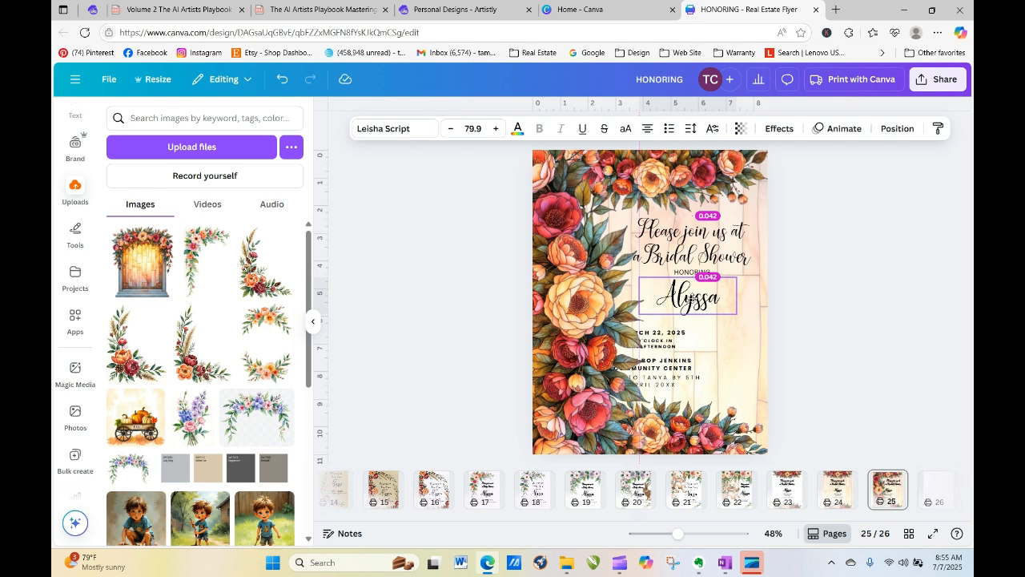
left_click_drag(657, 341, 699, 326)
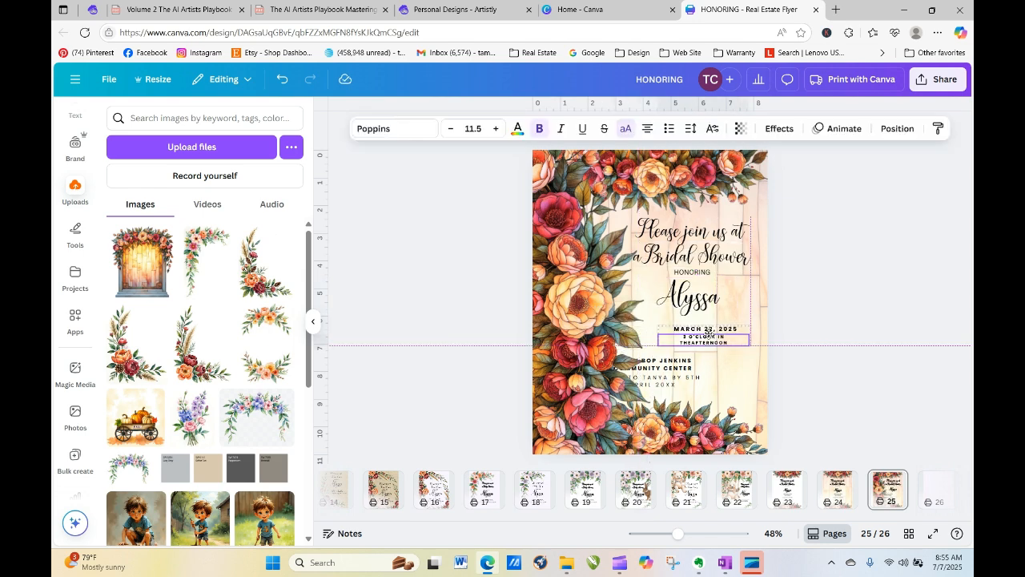
left_click_drag(660, 370, 701, 371)
left_click(840, 367)
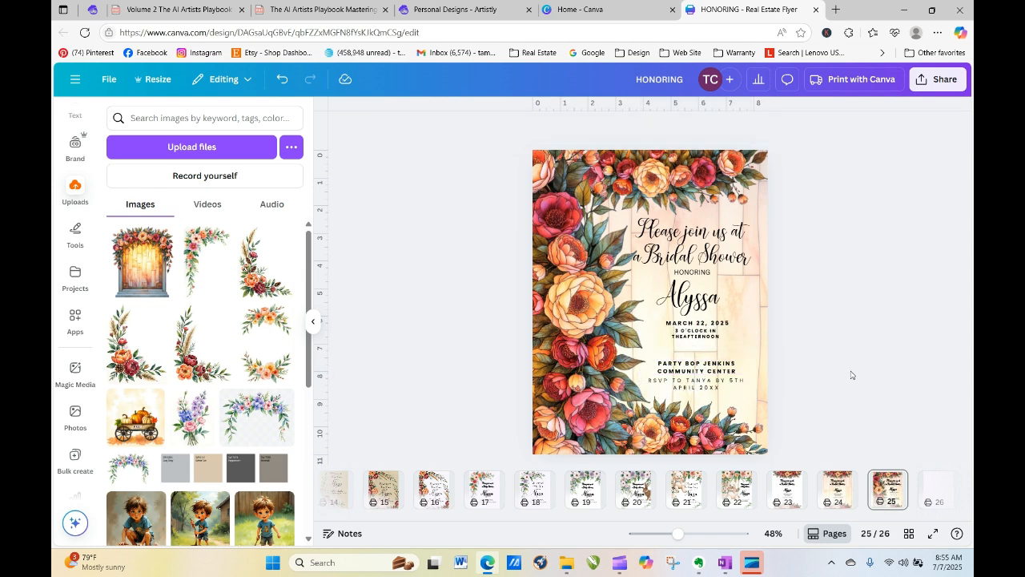
Step: Enlarge the upper floral image on page 25 and raise it so its flowers span the page's top edge
left_click(773, 191)
left_click_drag(791, 216, 897, 204)
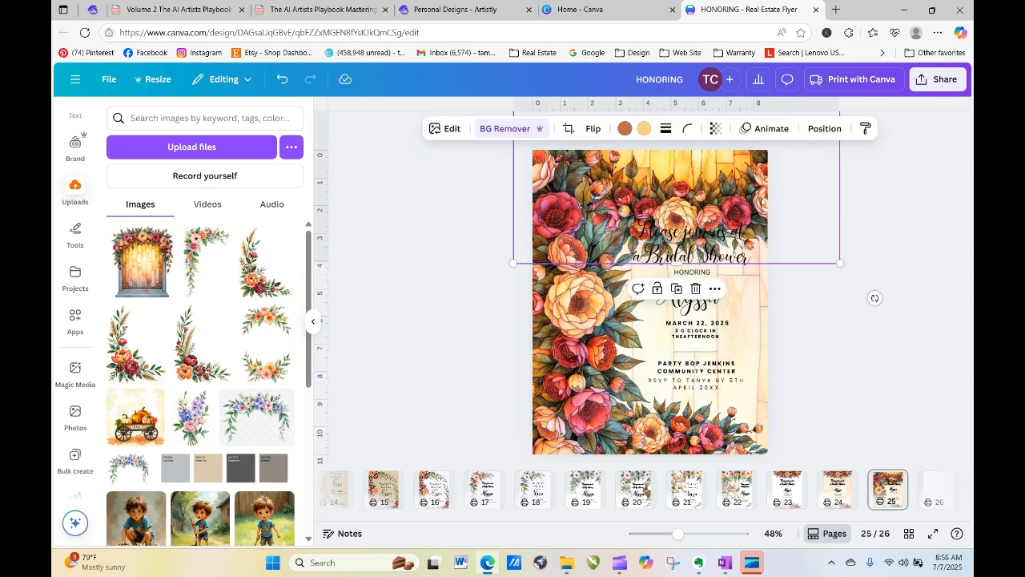
left_click_drag(757, 175, 749, 152)
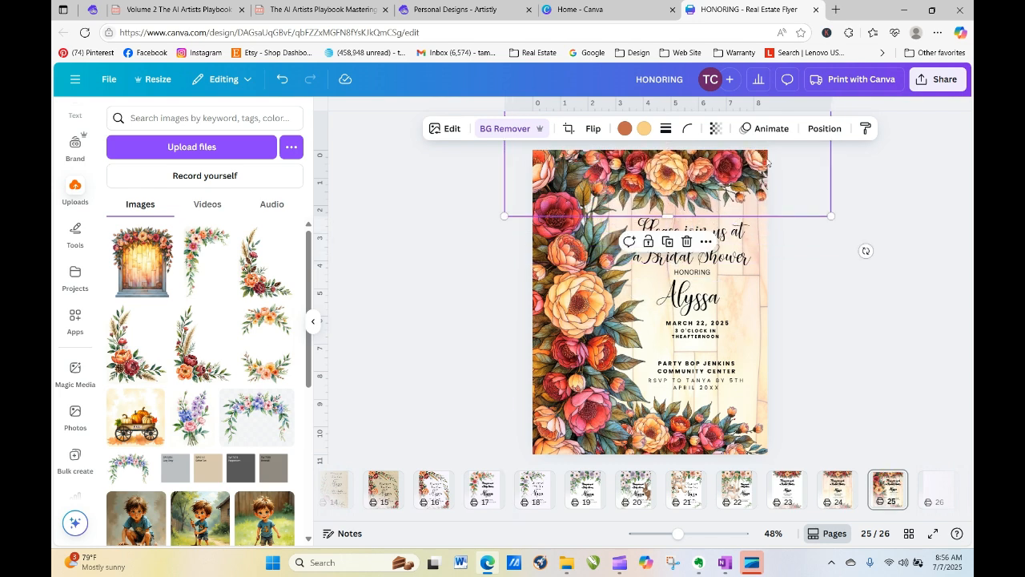
Step: Enlarge the lower floral image on page 25 and lower it along the page's bottom edge
left_click(783, 426)
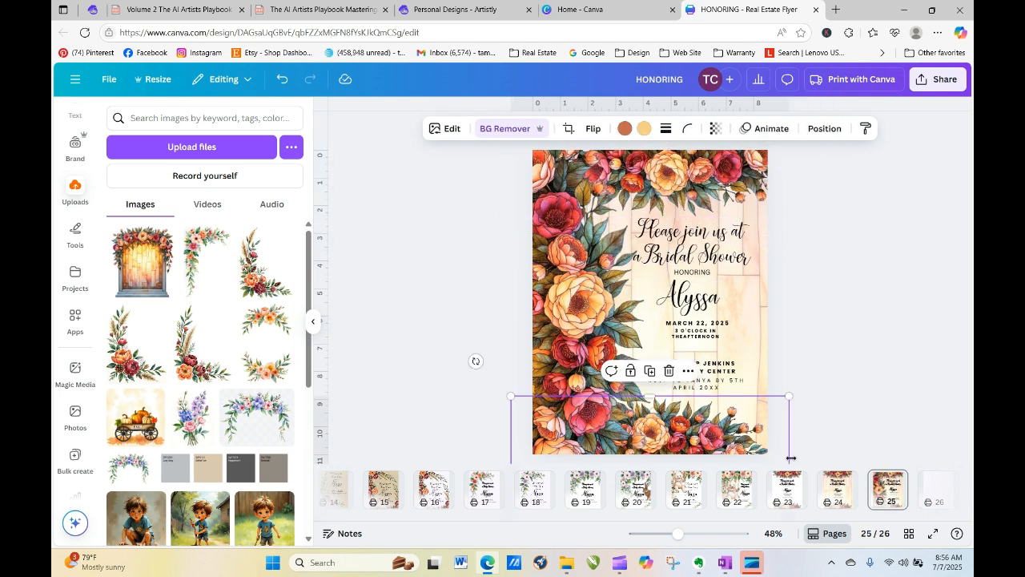
left_click_drag(789, 395, 811, 376)
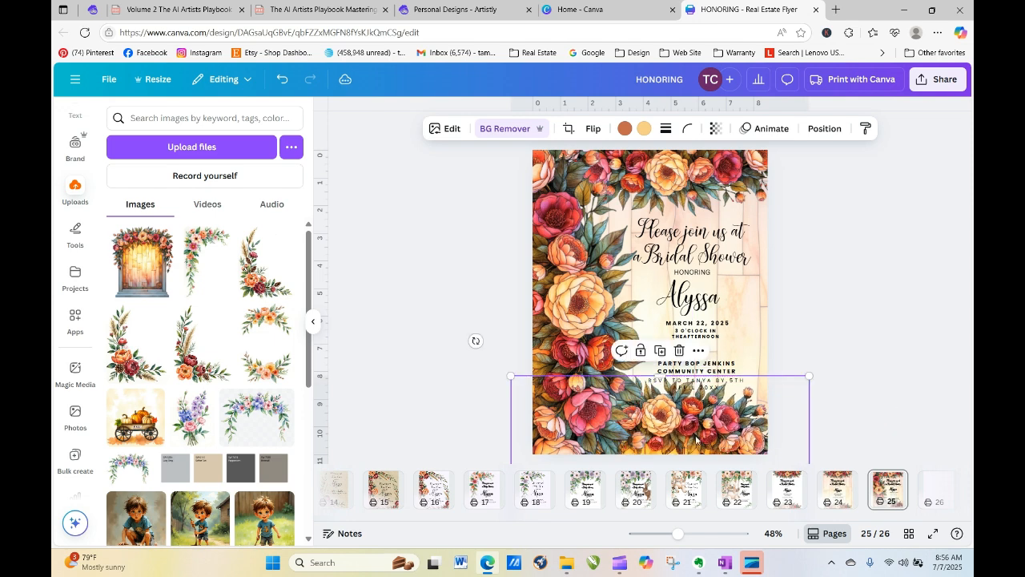
left_click_drag(701, 444, 689, 463)
left_click(843, 350)
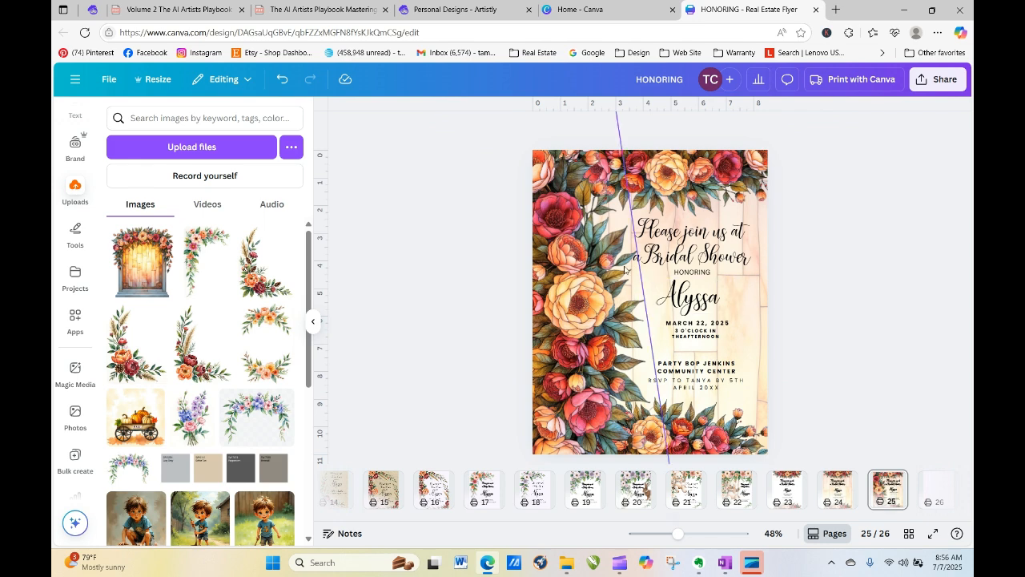
Step: Shift the vertical floral border slightly further toward page 25's left edge
left_click(599, 274)
left_click_drag(598, 277, 592, 272)
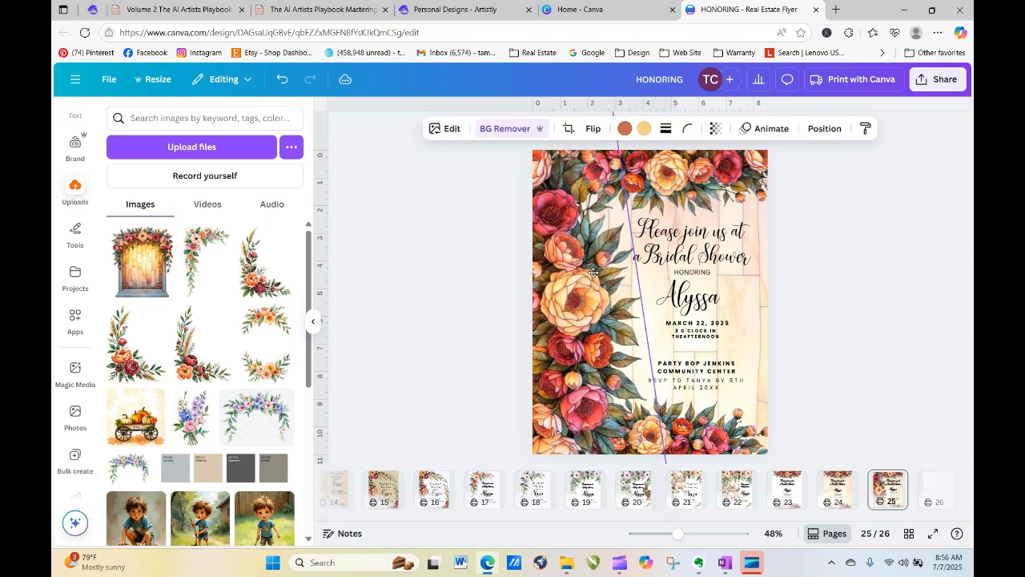
left_click(880, 294)
Step: Nudge the date and venue blocks left and the heading right to center page 25's text as one column
left_click_drag(693, 333, 694, 337)
left_click(715, 383)
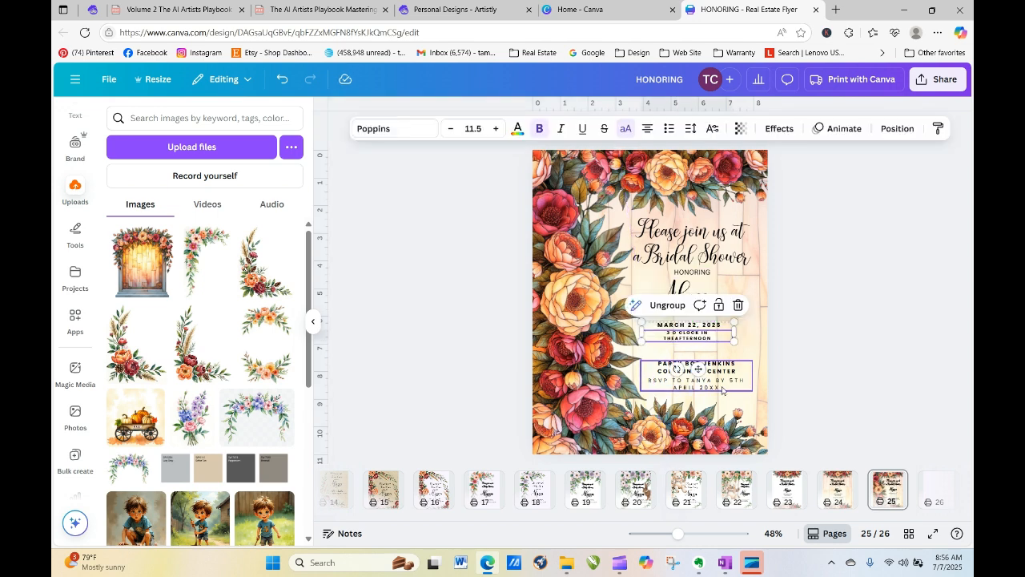
left_click(717, 385)
left_click(846, 384)
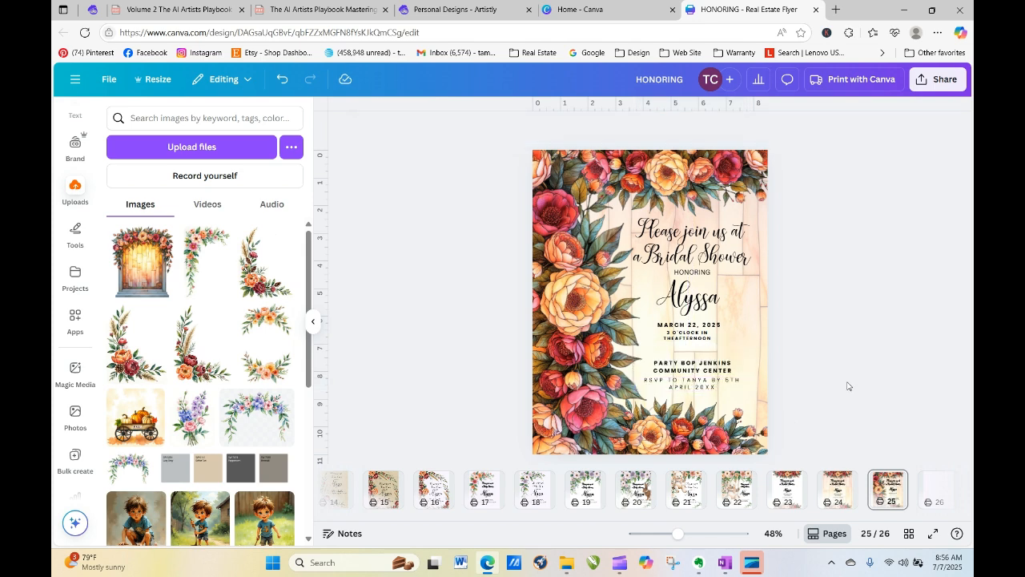
left_click_drag(711, 233, 714, 234)
left_click(791, 250)
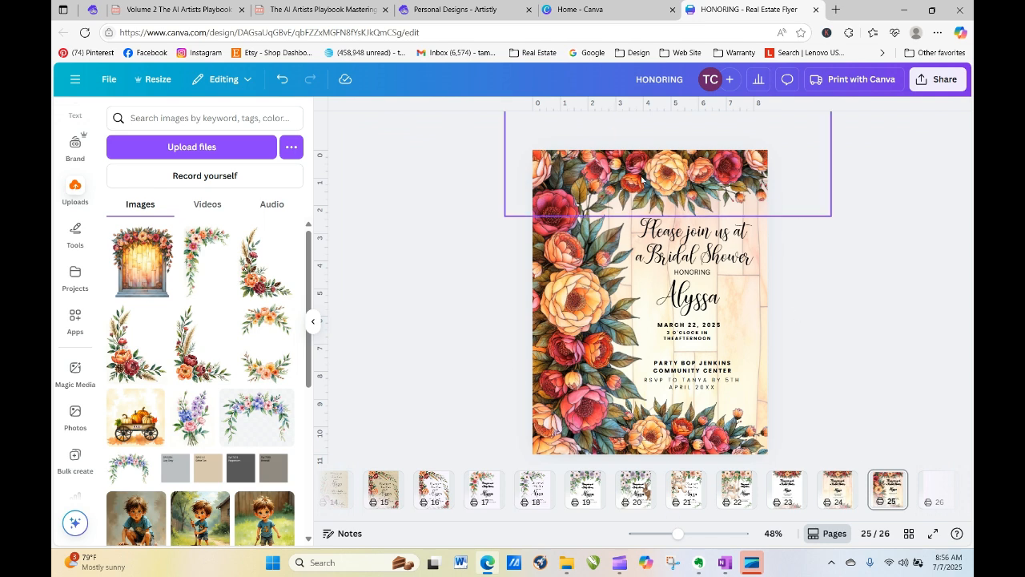
Step: Duplicate page 25 as page 26
left_click_drag(500, 463, 825, 390)
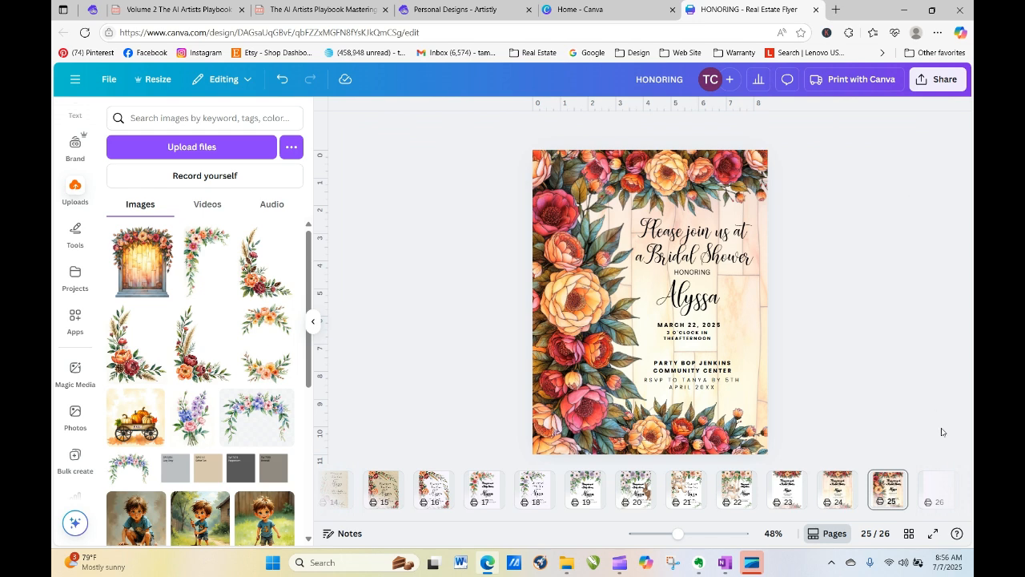
left_click(891, 481)
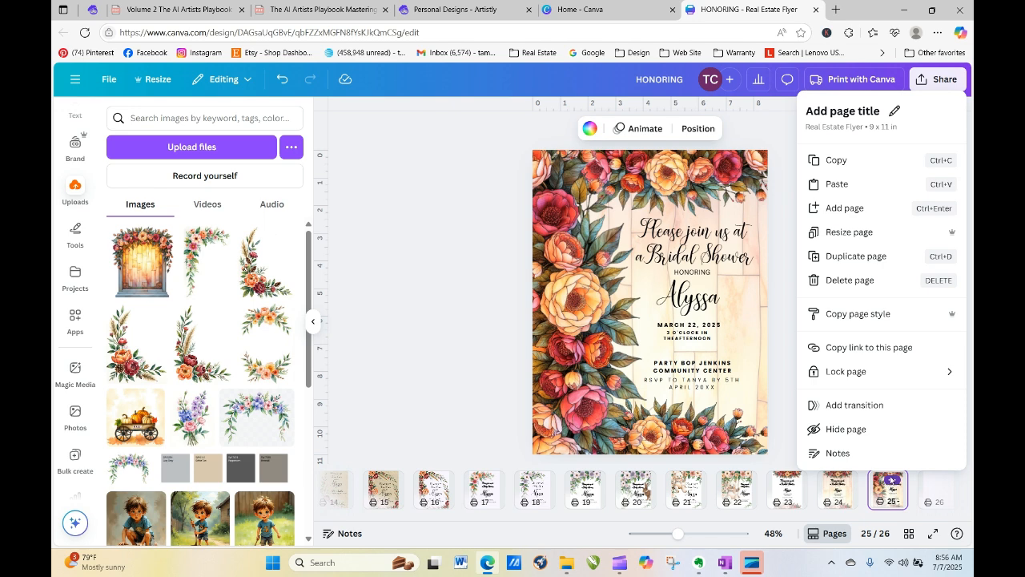
left_click(854, 255)
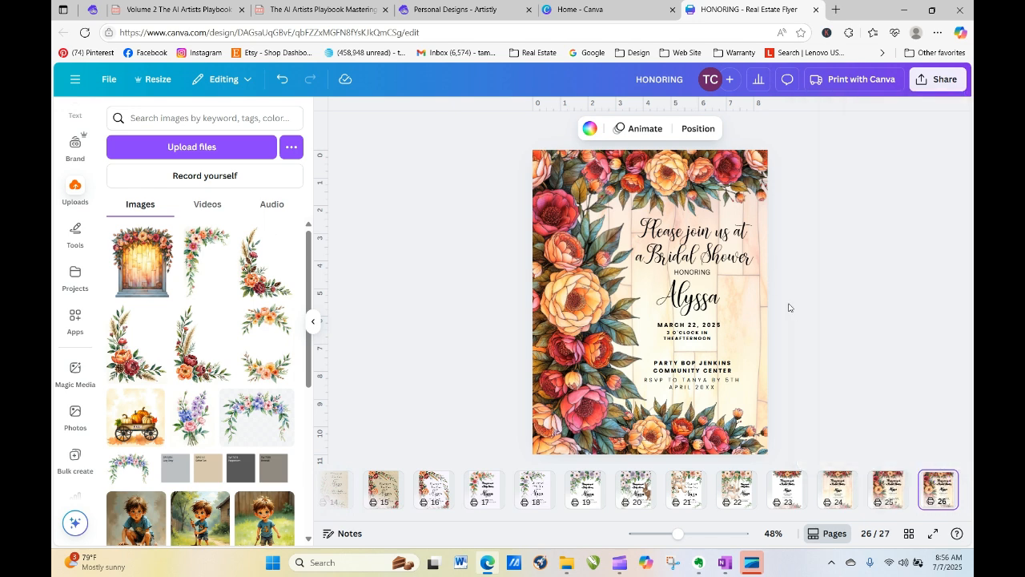
Step: Delete the paneled background image from page 26 and duplicate that page as page 27
left_click(762, 335)
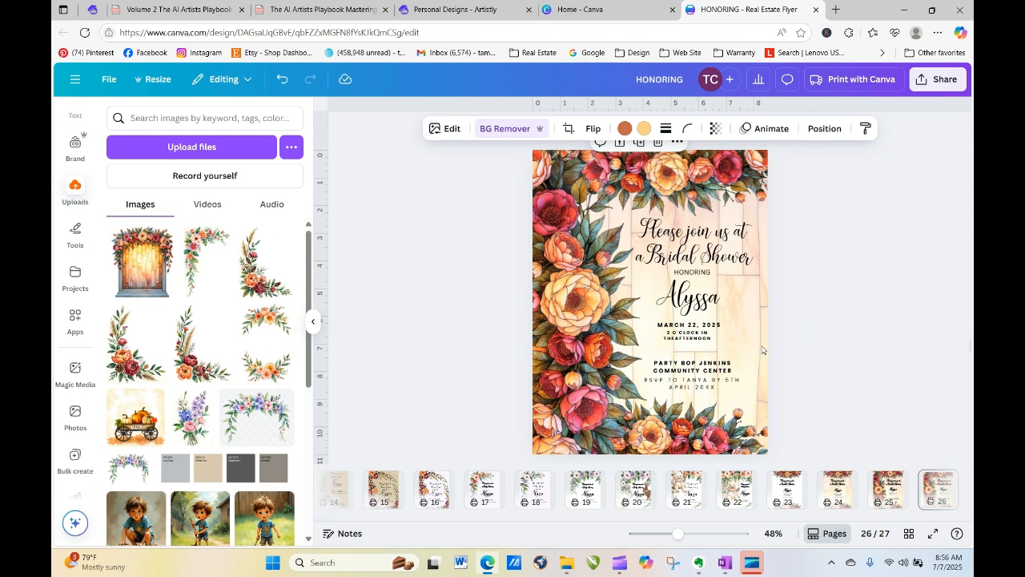
left_click_drag(762, 359, 123, 262)
left_click(807, 312)
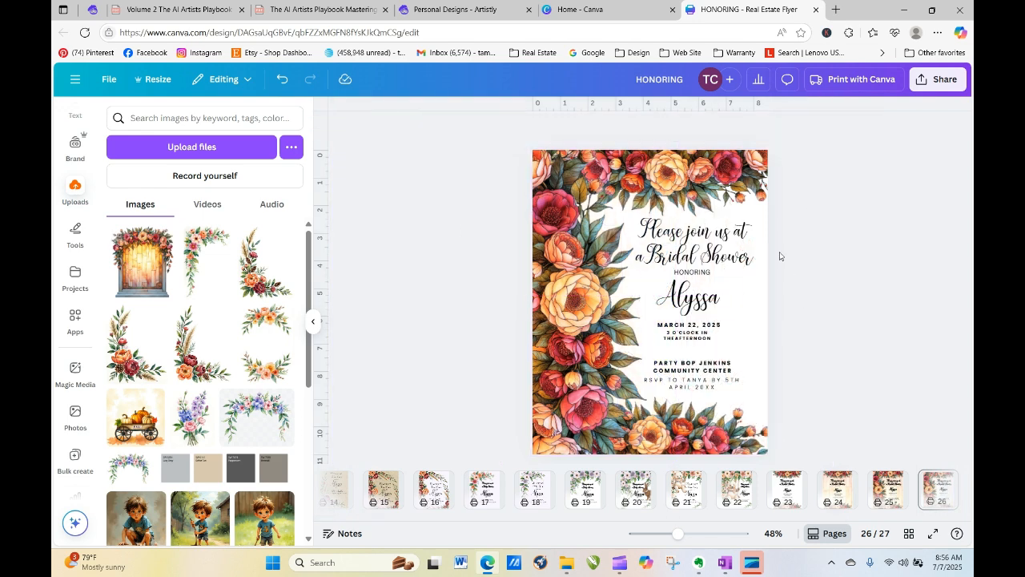
left_click(944, 483)
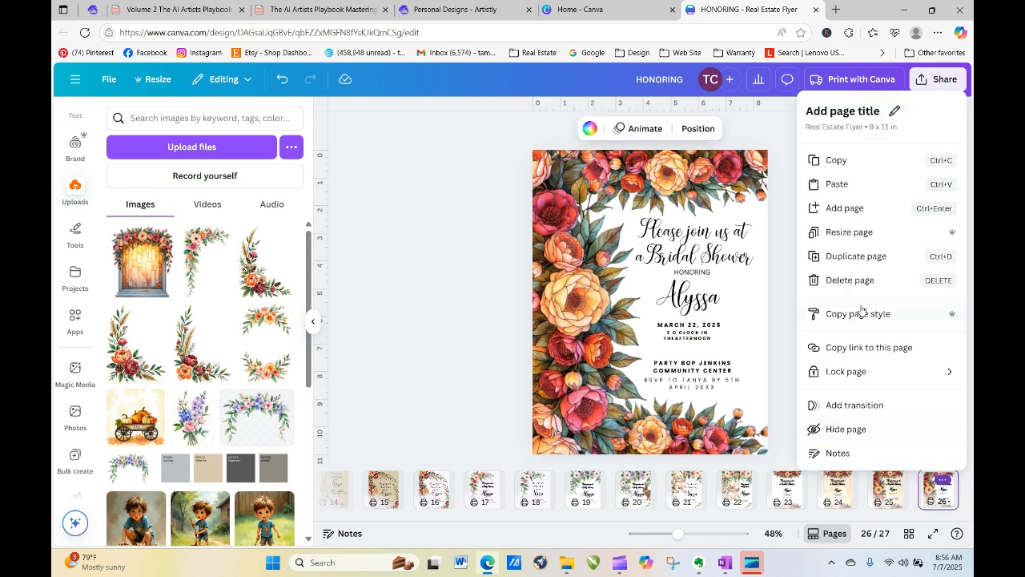
left_click(814, 255)
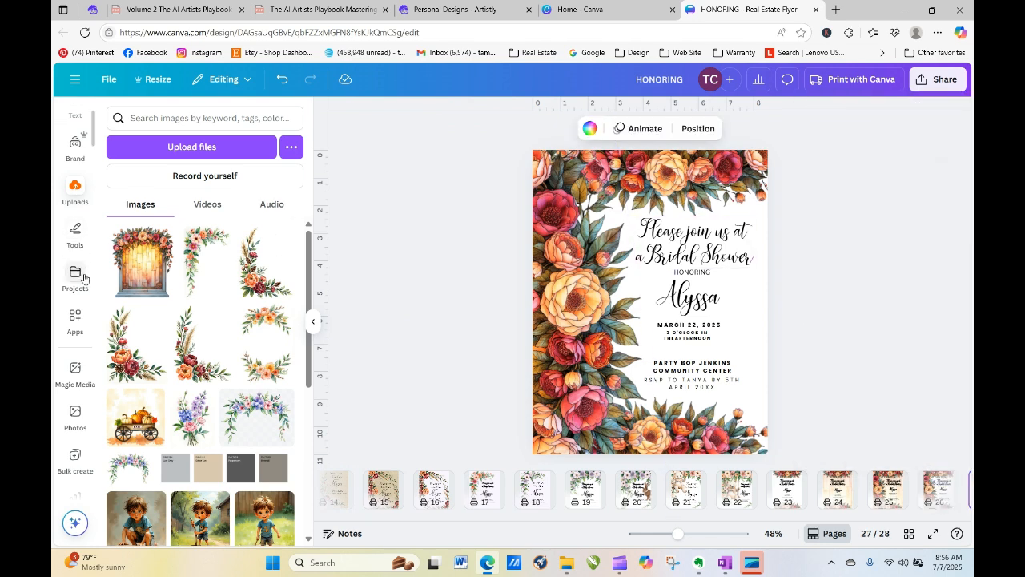
Step: Add a square shape to page 27 and fill it with the light golden-orange from the floral image's photo colors
left_click(75, 314)
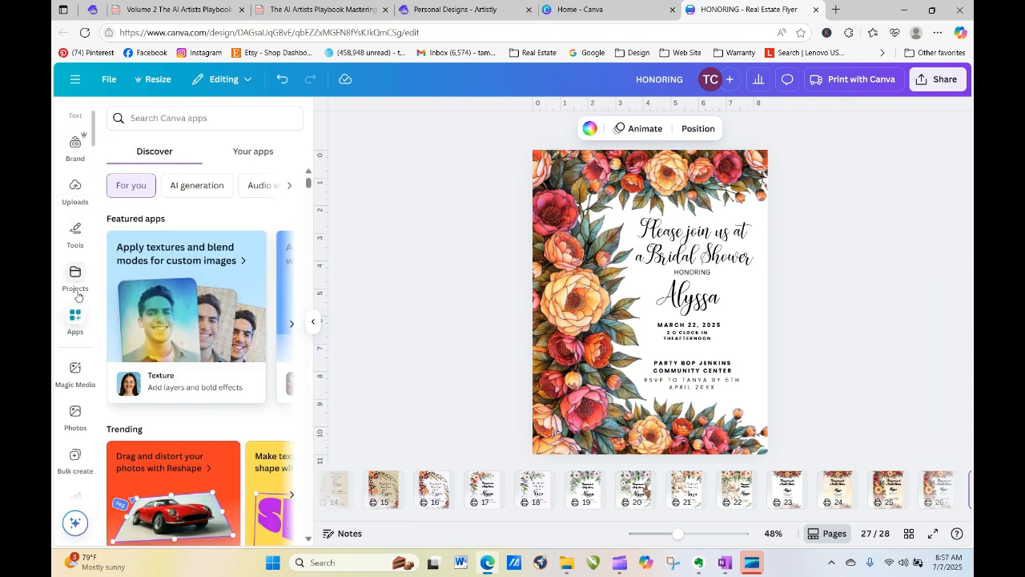
left_click(73, 233)
left_click(113, 280)
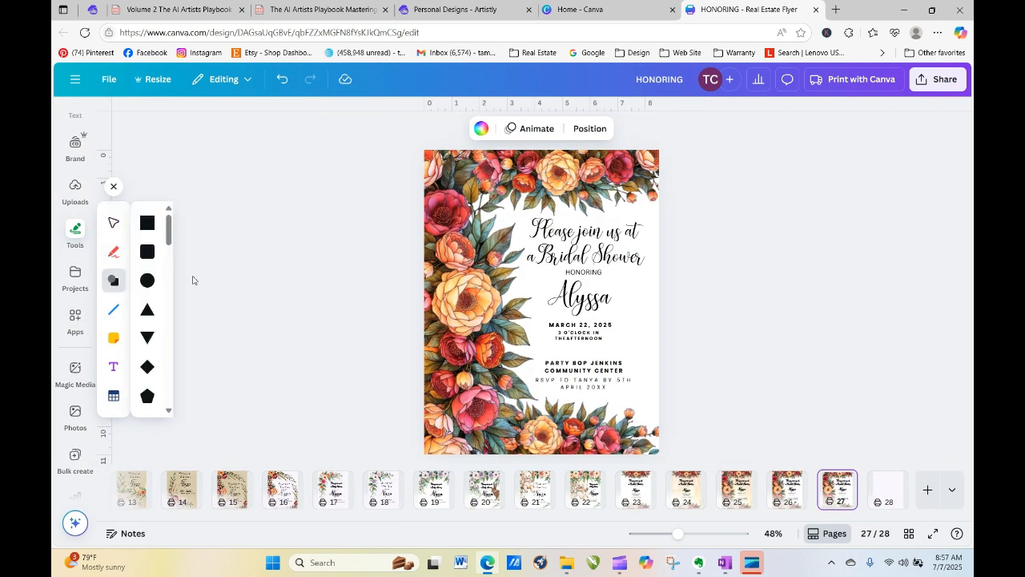
left_click(146, 223)
left_click(266, 129)
left_click_drag(306, 228, 319, 483)
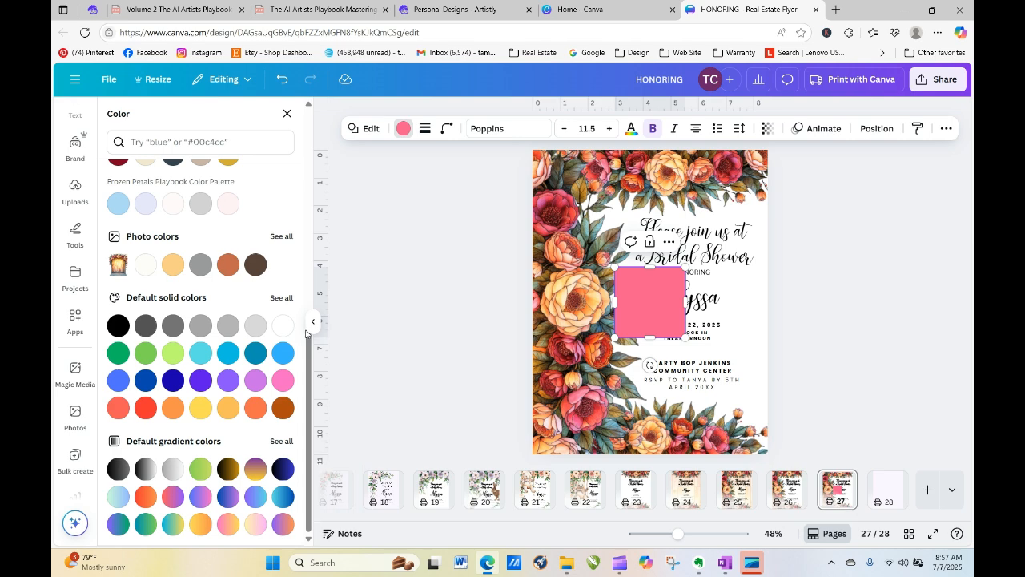
left_click(277, 236)
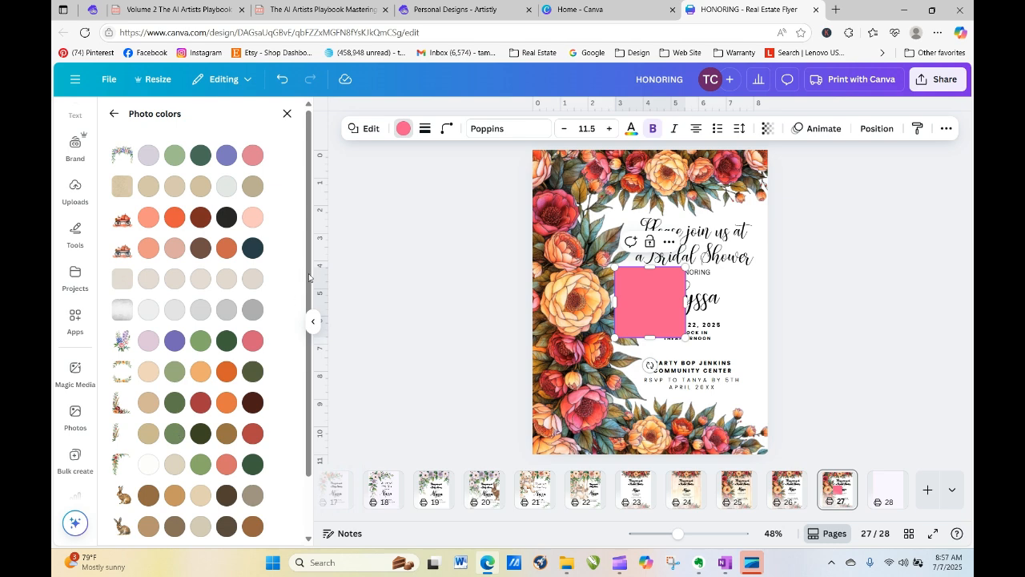
left_click_drag(309, 277, 315, 414)
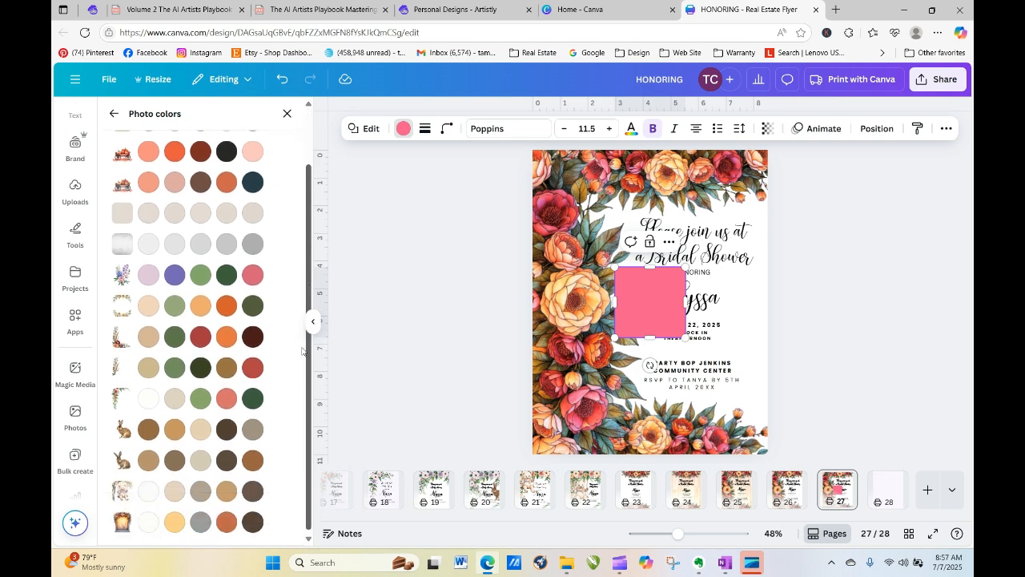
left_click(175, 521)
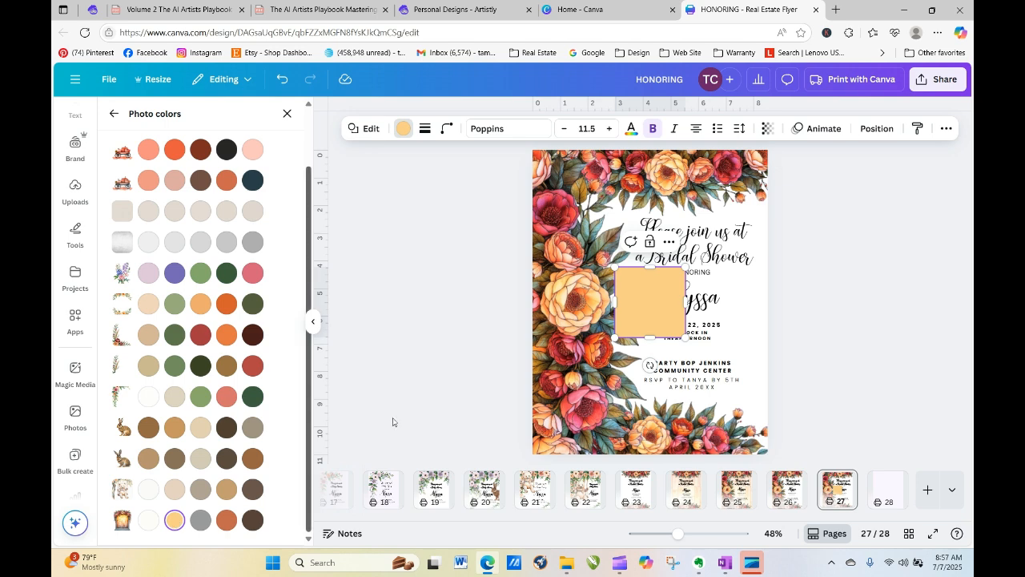
Step: Reduce the golden-orange square's transparency value to 38 and stretch the shape to cover the entire page 27
left_click(768, 129)
left_click_drag(797, 181, 740, 204)
left_click_drag(612, 266, 530, 146)
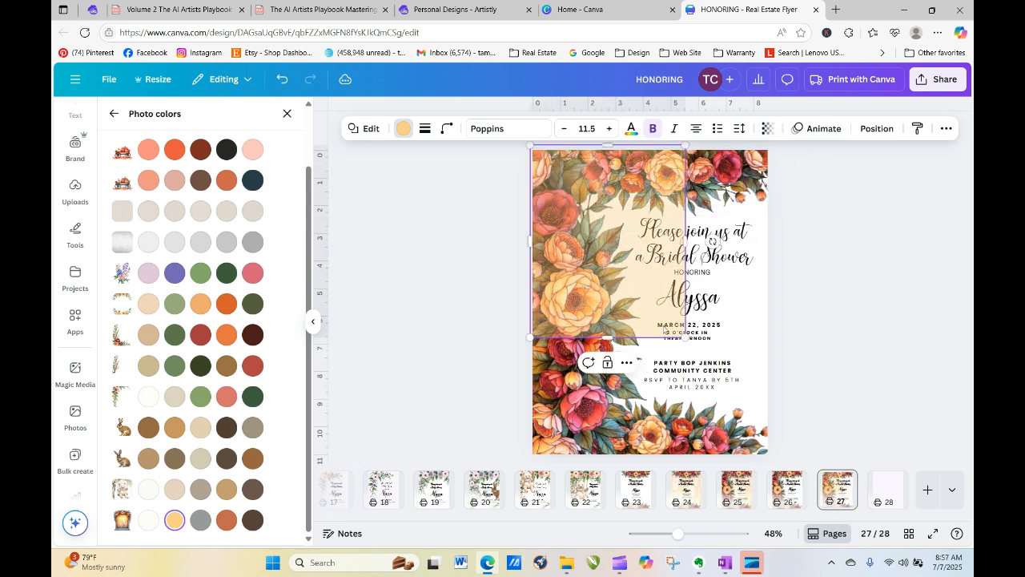
left_click_drag(687, 337, 767, 453)
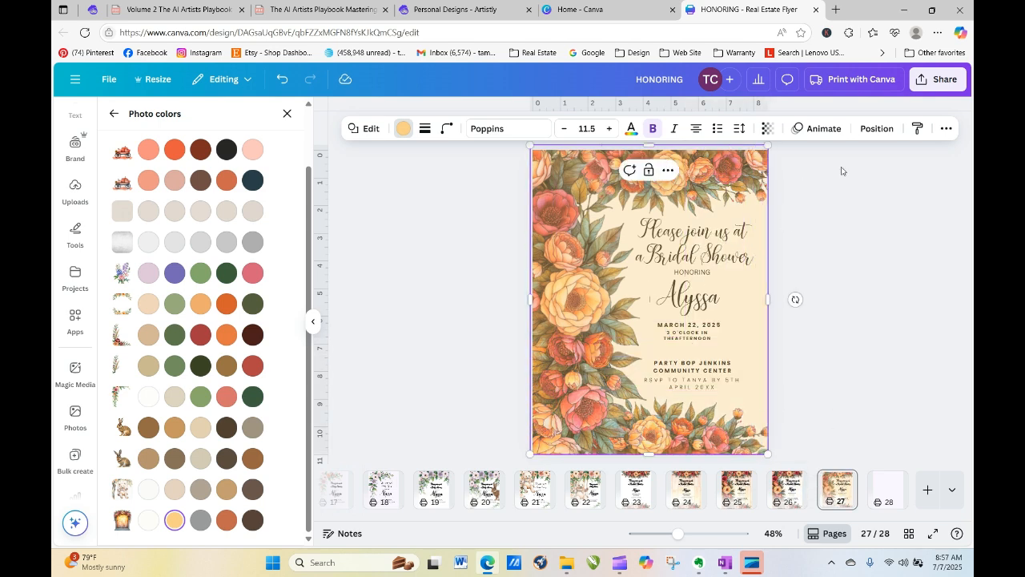
Step: Send the full-page color shape to the back, behind the flowers and text on page 27
left_click(876, 128)
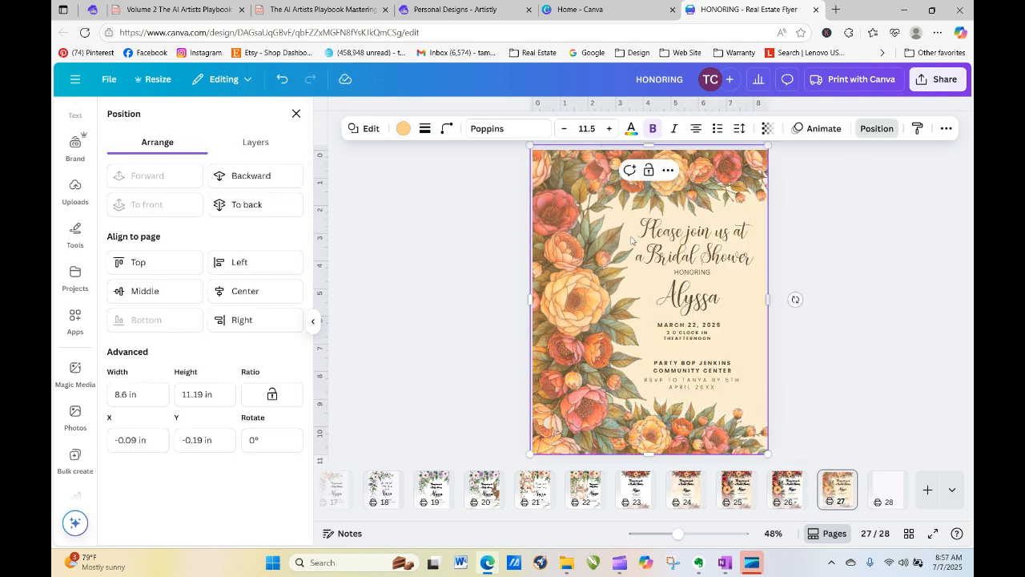
left_click(275, 204)
left_click(832, 254)
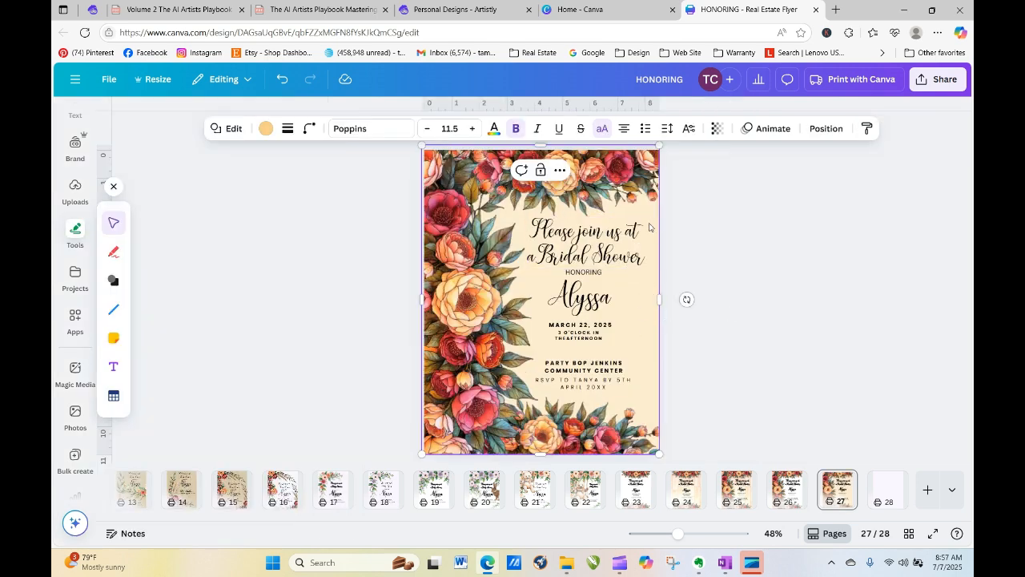
Step: Try the terracotta, off-white, golden-orange, gray and dark brown photo colors as the fill of page 27's background shape
left_click(265, 129)
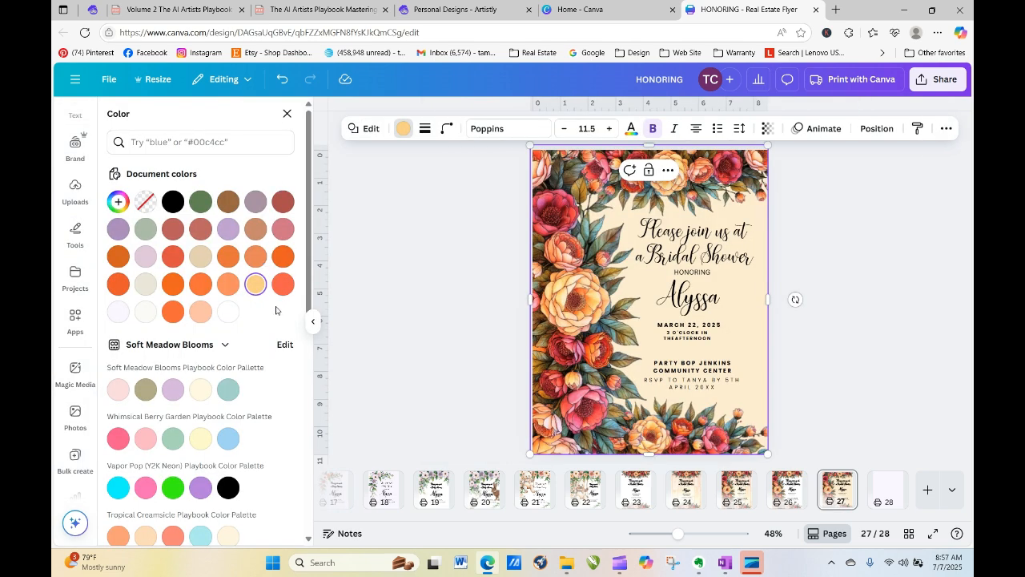
left_click_drag(309, 300, 326, 497)
left_click(201, 294)
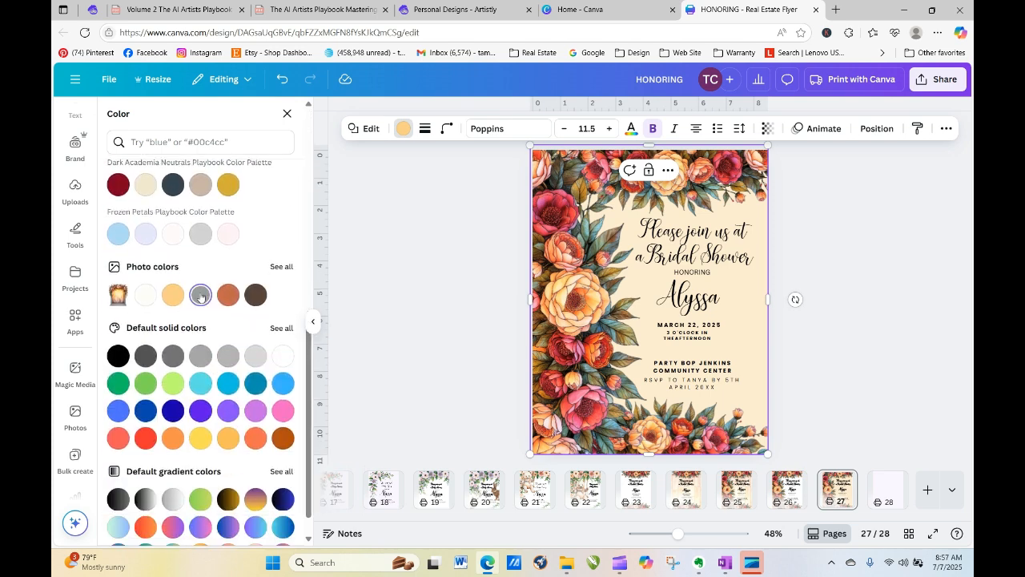
left_click(228, 295)
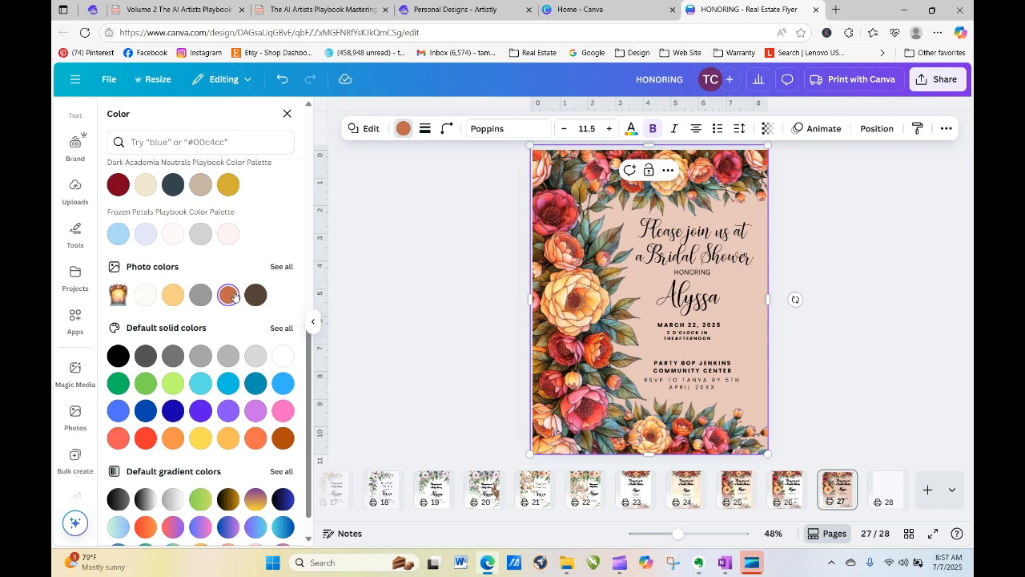
left_click(144, 296)
left_click(173, 295)
left_click(201, 294)
left_click(255, 296)
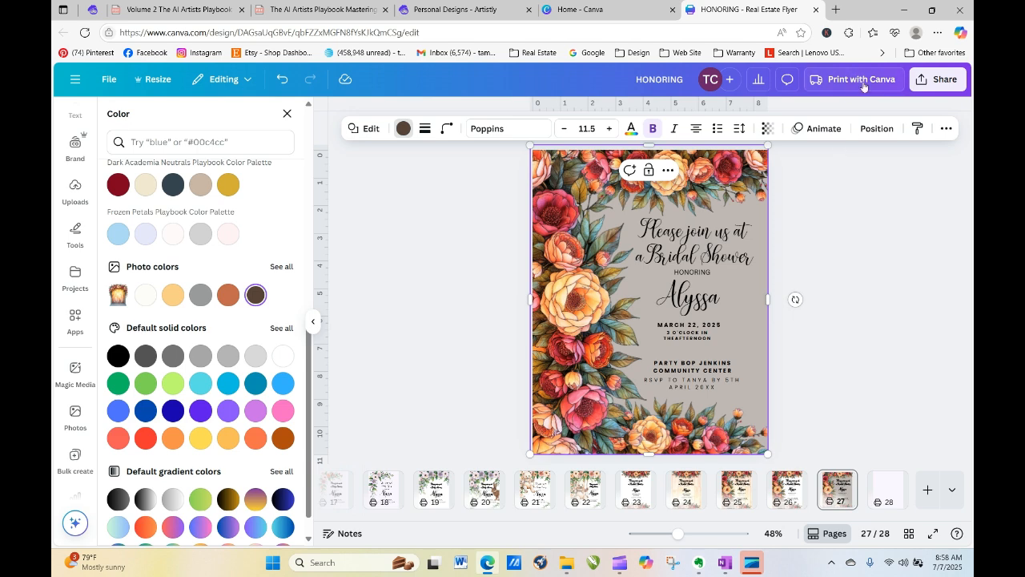
Step: Set the background shape's transparency value to 100 and fill it with black
left_click(876, 129)
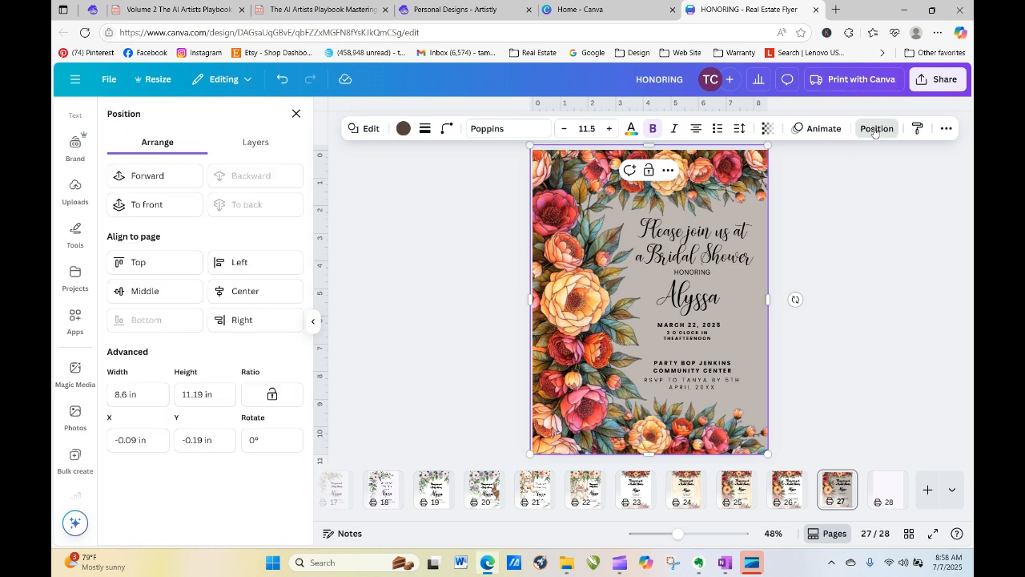
key("Escape")
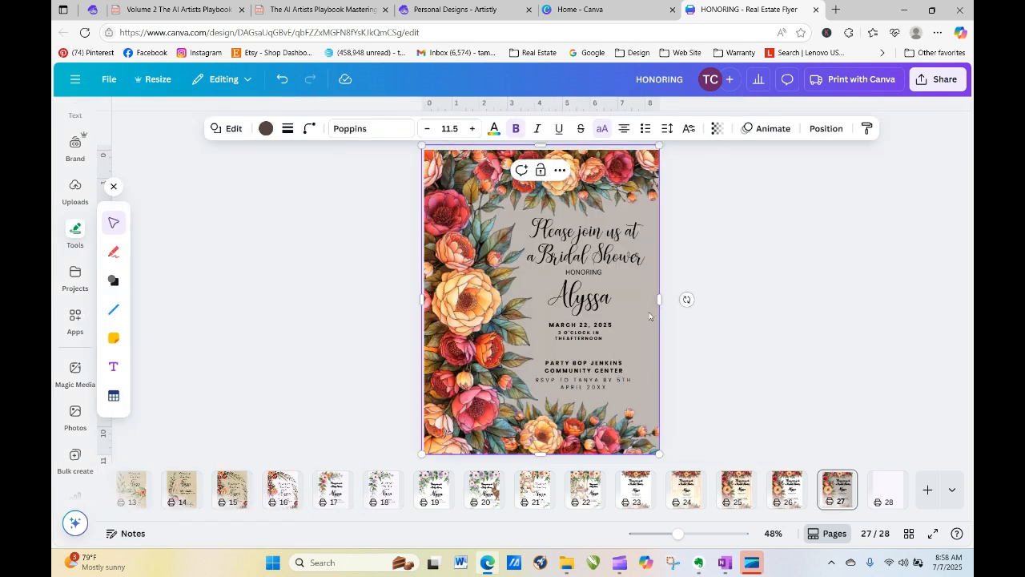
left_click(716, 128)
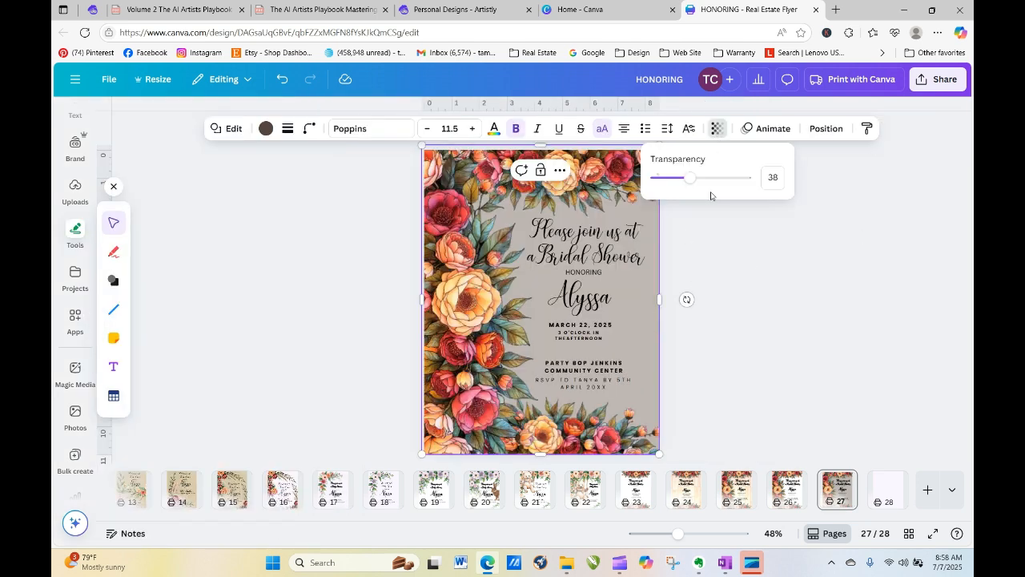
left_click_drag(693, 179, 753, 178)
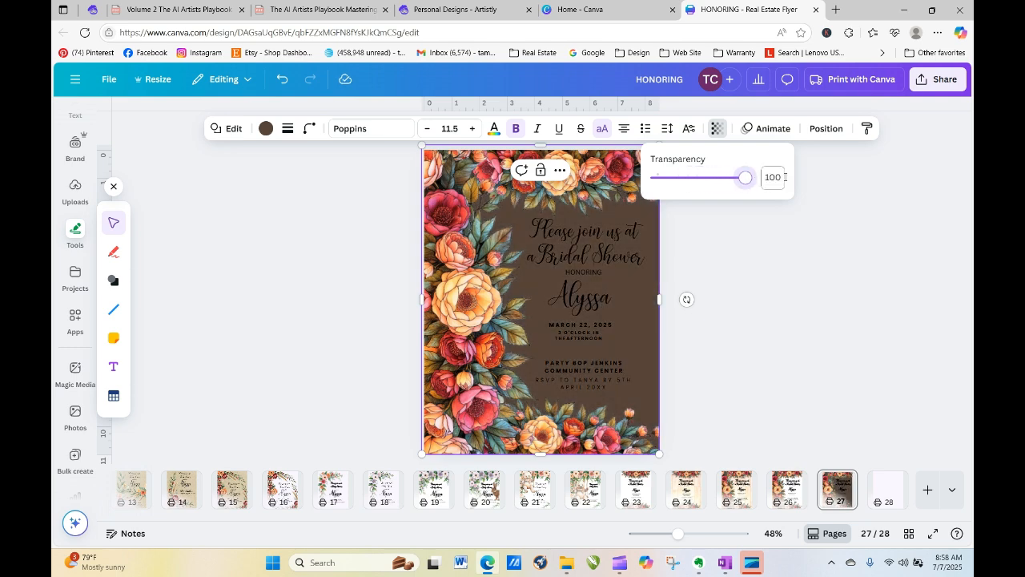
left_click(266, 128)
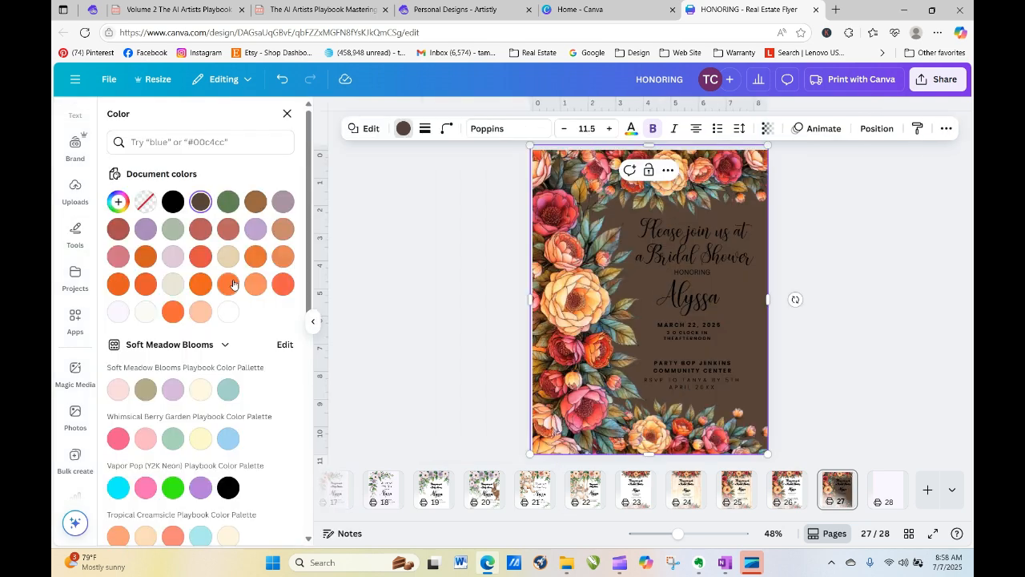
left_click(173, 202)
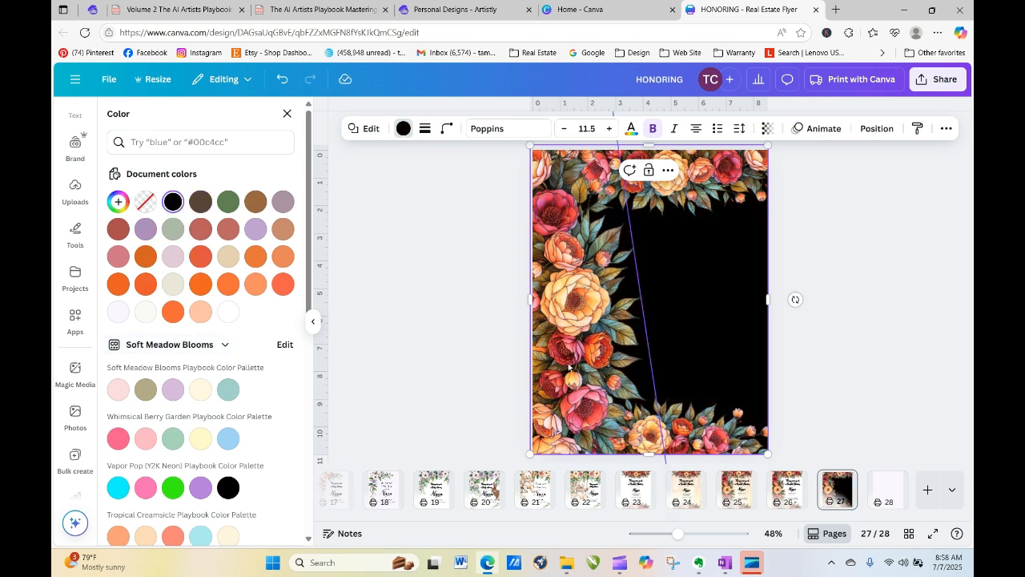
Step: Recolor the "Please join us at a Bridal Shower" heading with the golden-orange photo color
left_click(695, 249)
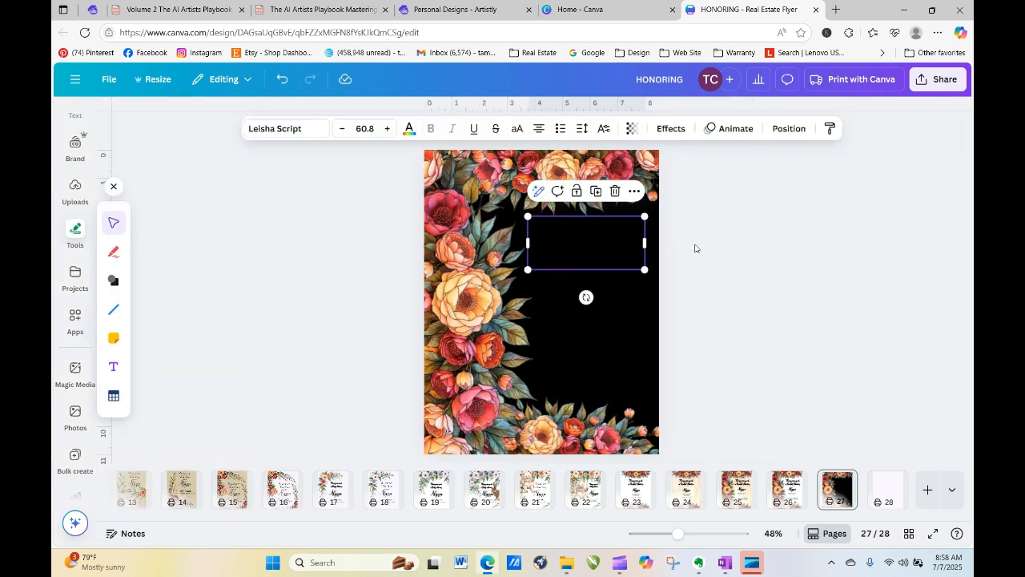
left_click(409, 130)
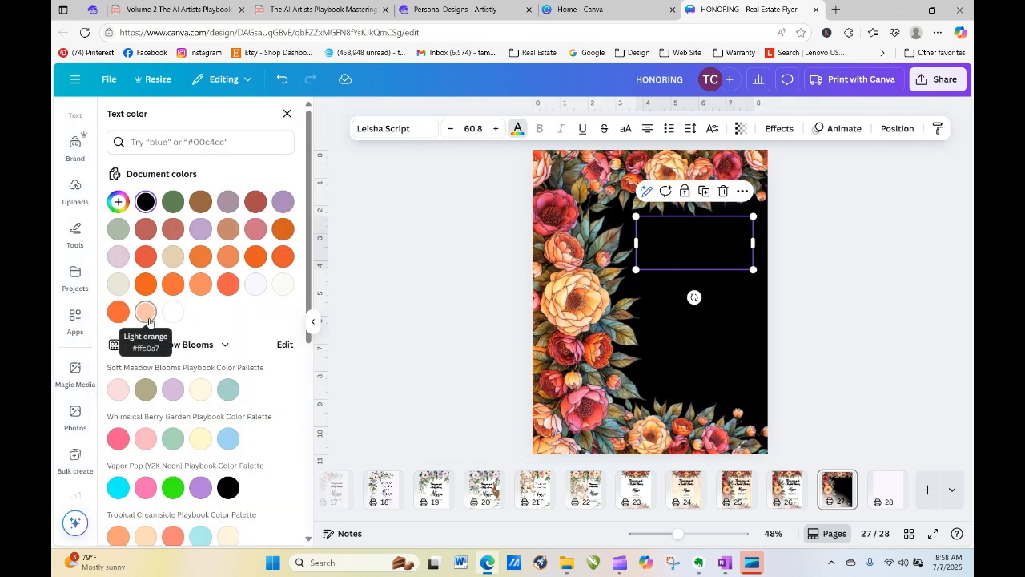
left_click_drag(308, 288, 315, 477)
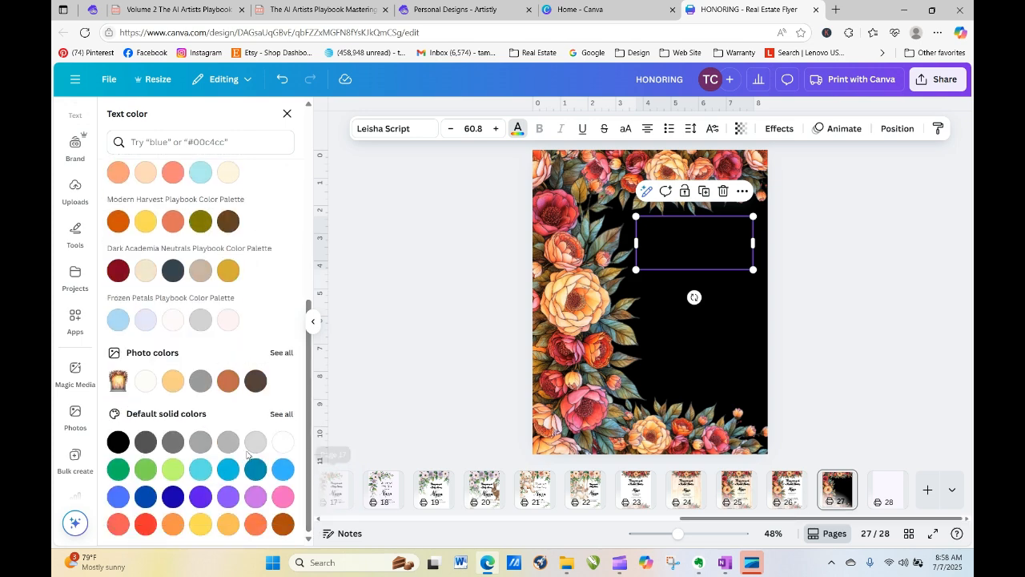
left_click(173, 381)
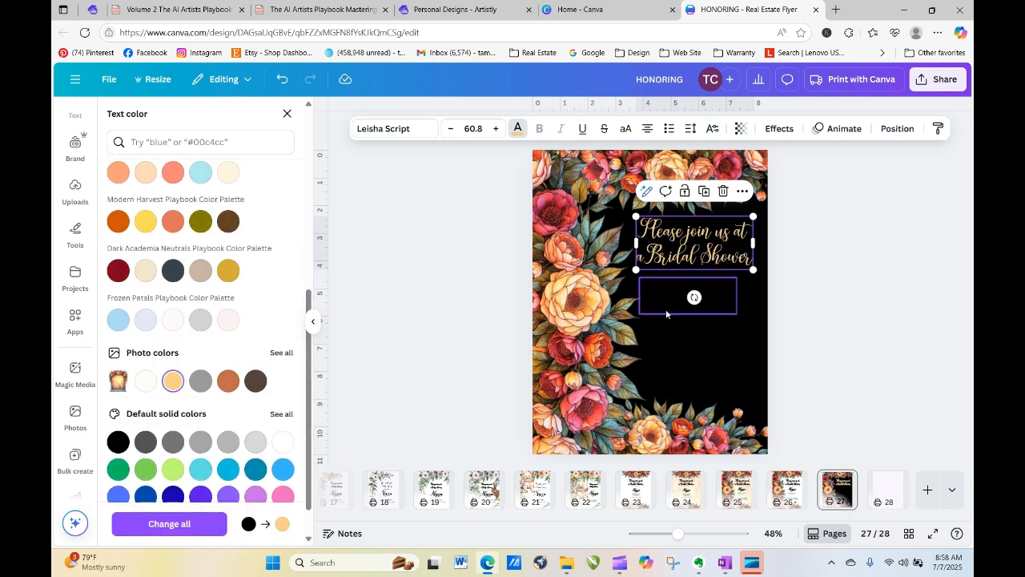
Step: Apply the golden-orange photo color to the honoree's name and the "HONORING" line
left_click(705, 296)
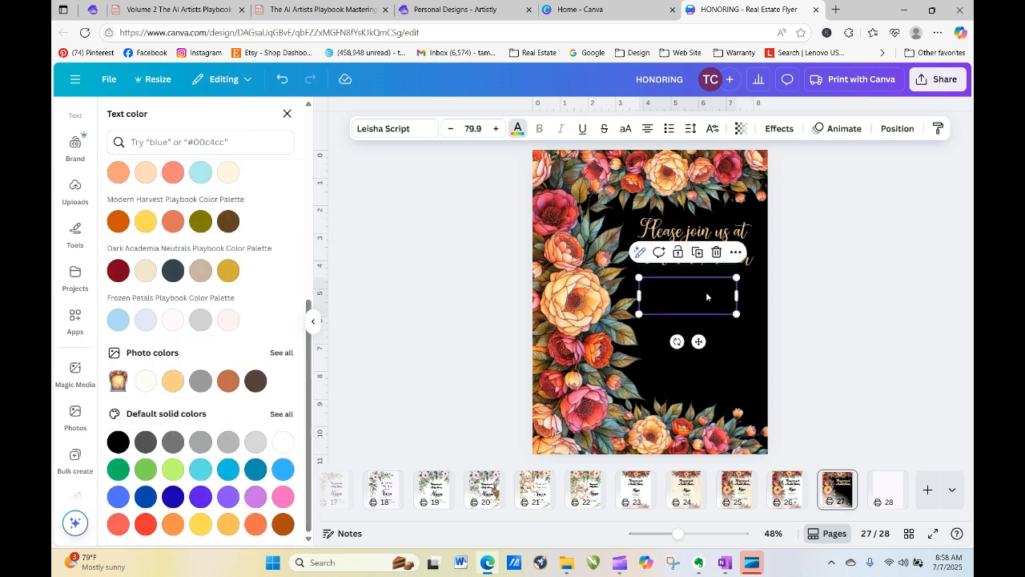
left_click(173, 381)
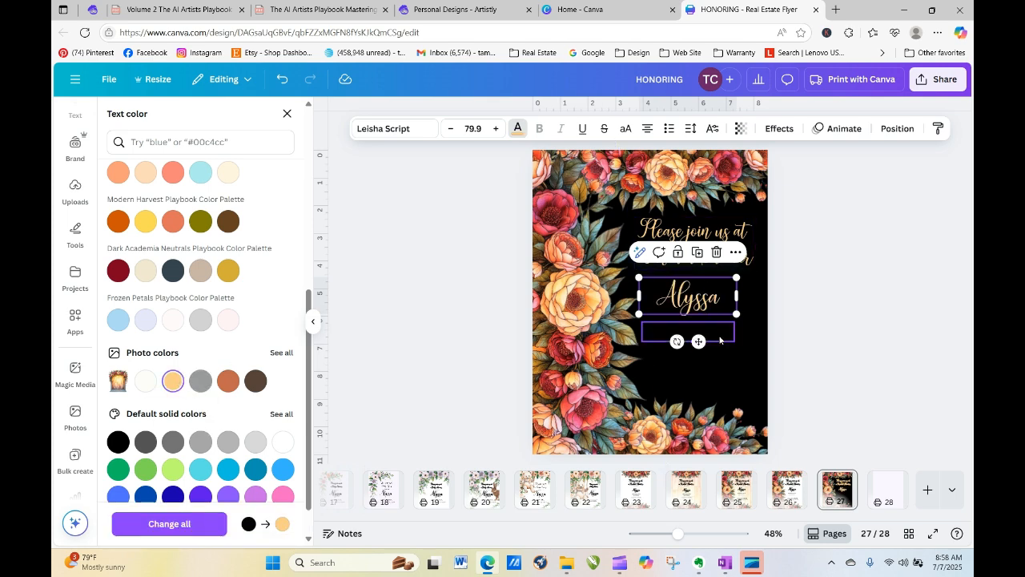
left_click(695, 273)
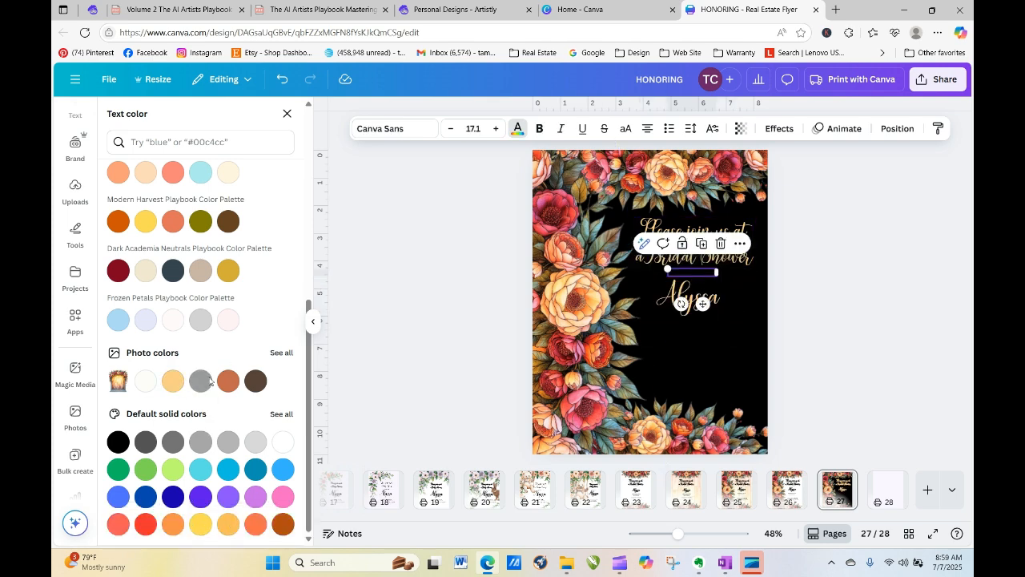
left_click(173, 380)
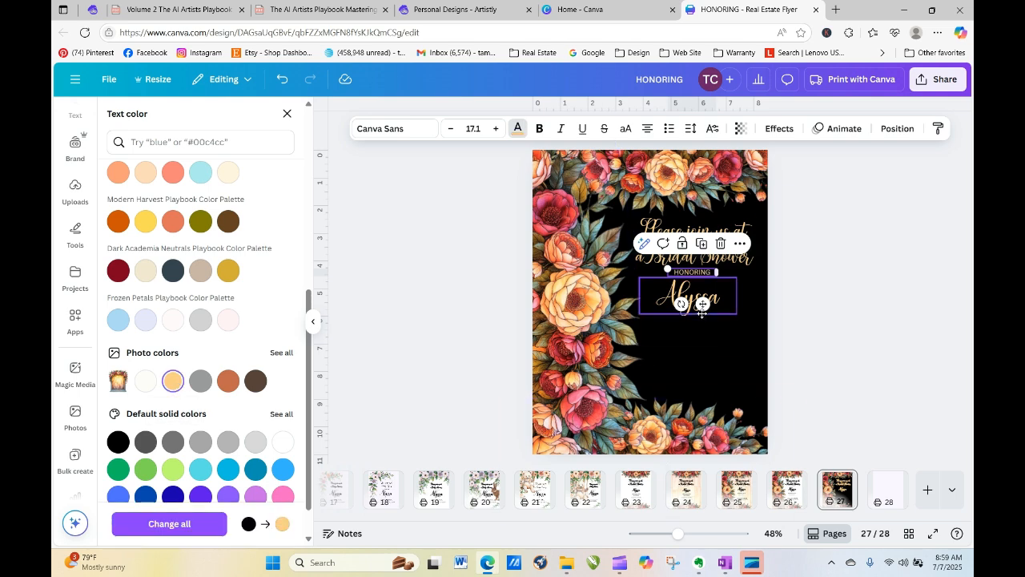
Step: Apply the golden-orange photo color to the time text and the "MARCH 22, 2025" date line
left_click(694, 331)
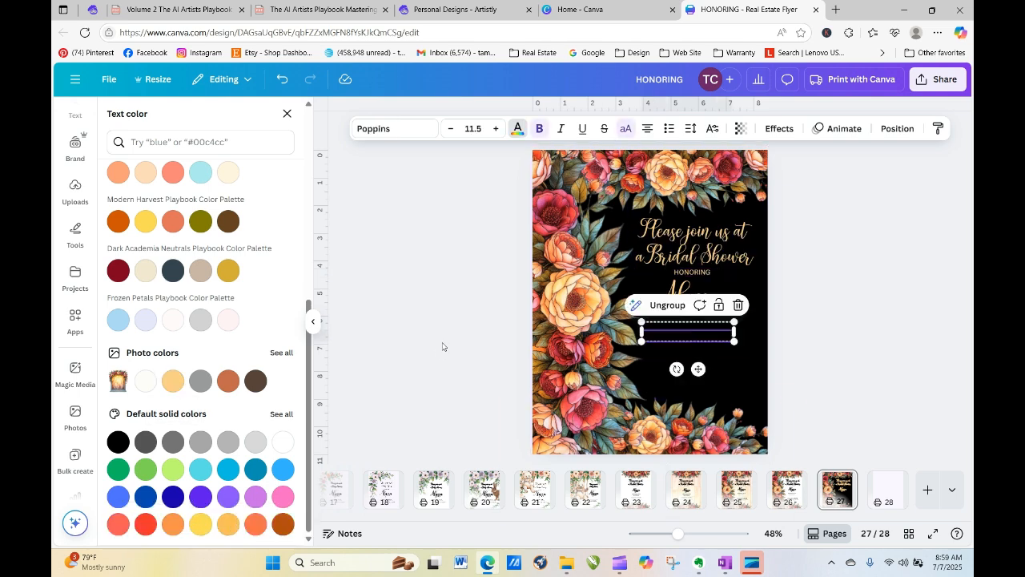
left_click(173, 381)
left_click(695, 327)
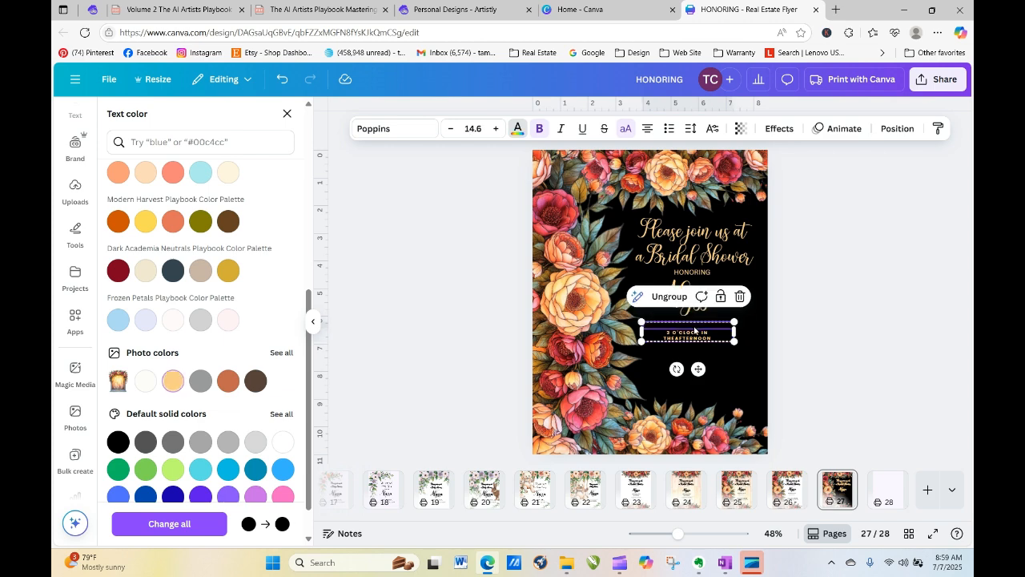
left_click(176, 380)
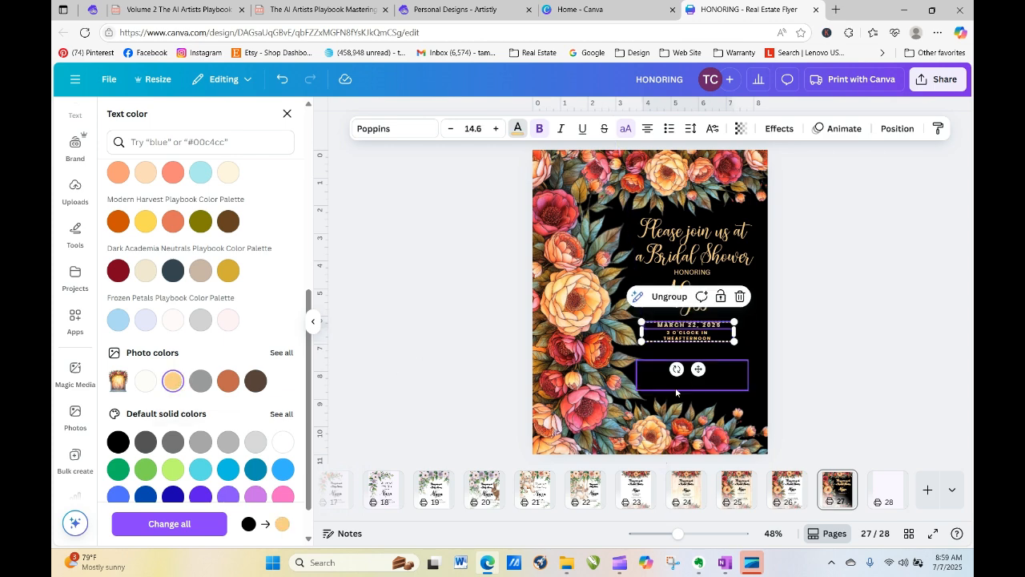
Step: Apply the golden-orange photo color to the party venue text and the RSVP lines of the invitation
left_click(724, 373)
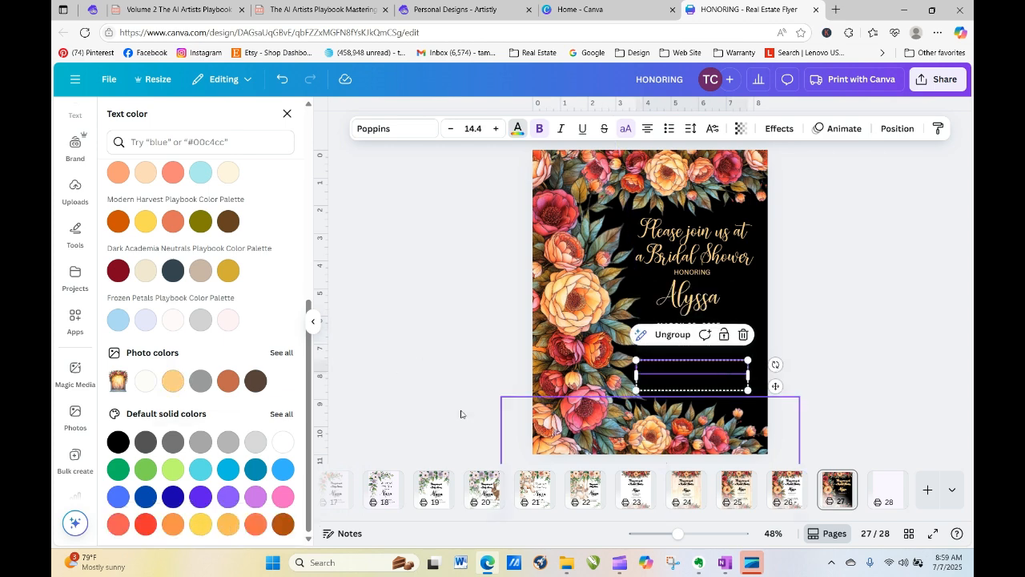
left_click(176, 381)
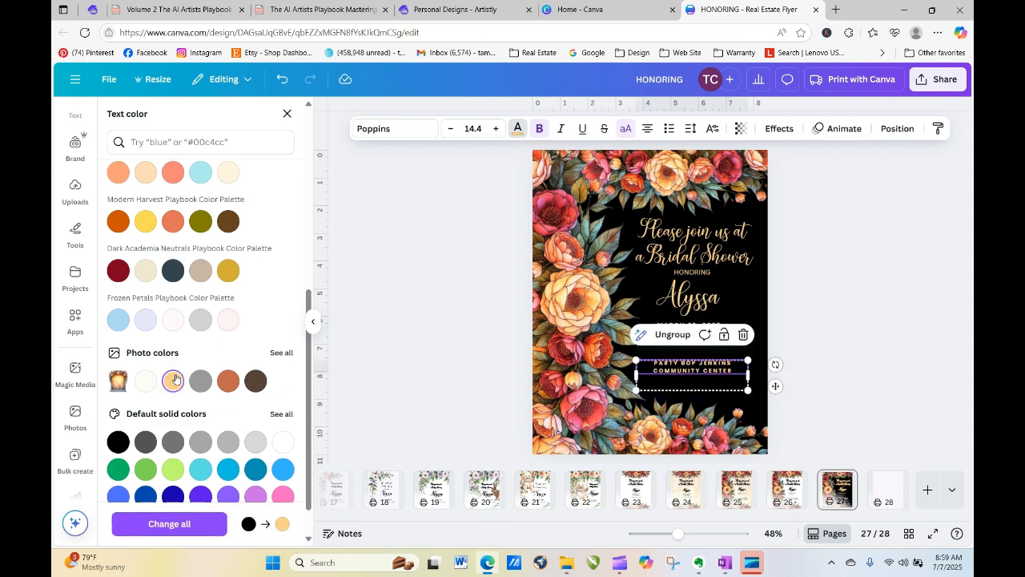
left_click(671, 388)
left_click(173, 381)
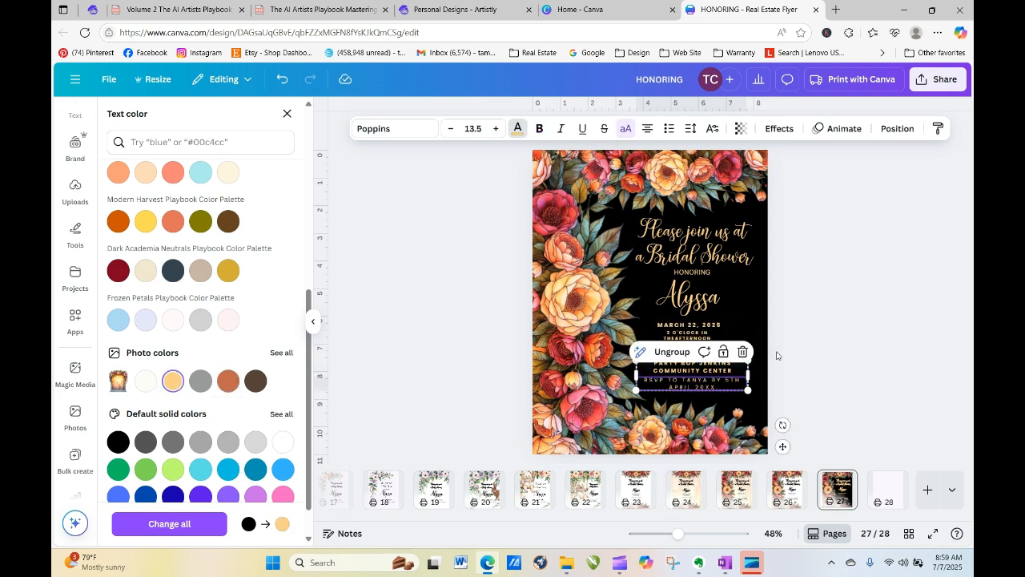
left_click(821, 339)
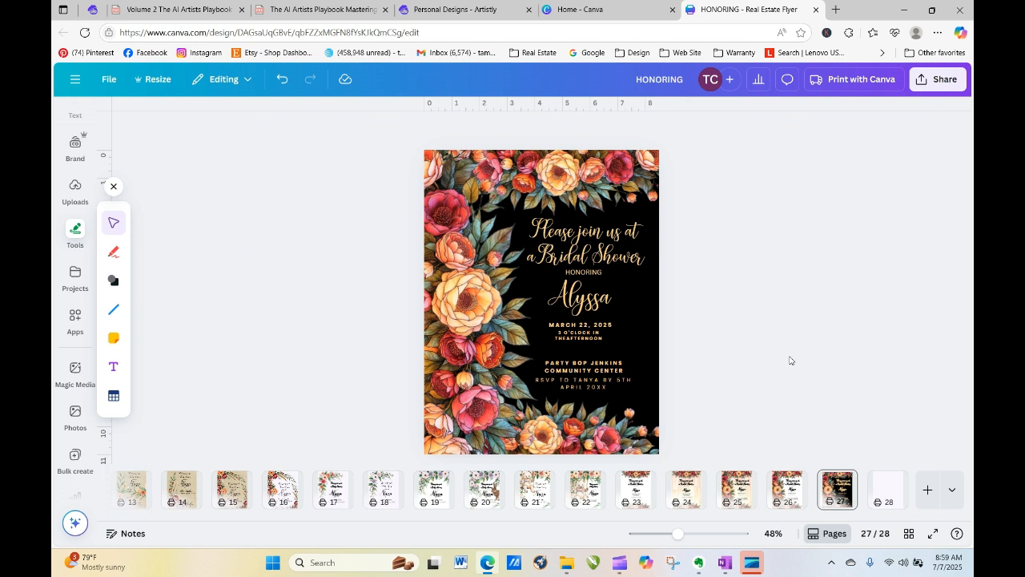
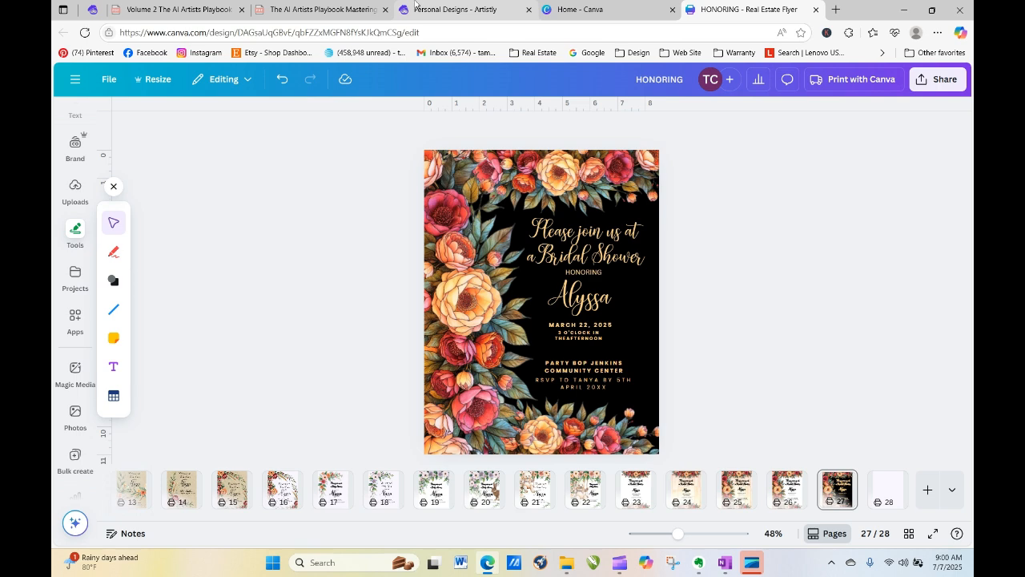
Step: Run a web search for etsy.com in a new browser tab and open the official Etsy site
left_click(835, 9)
left_click(543, 34)
type("e")
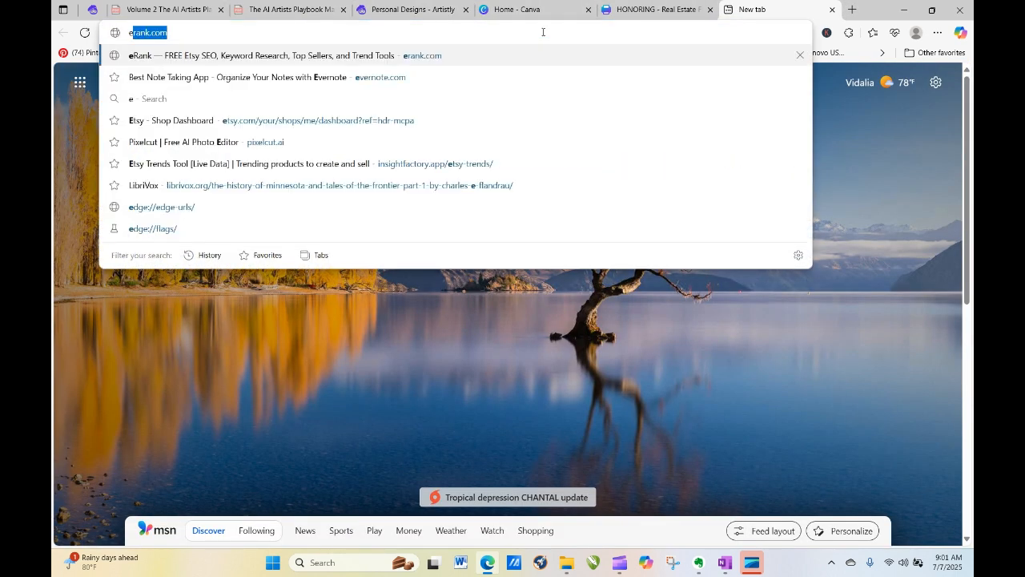
type("tsy.com")
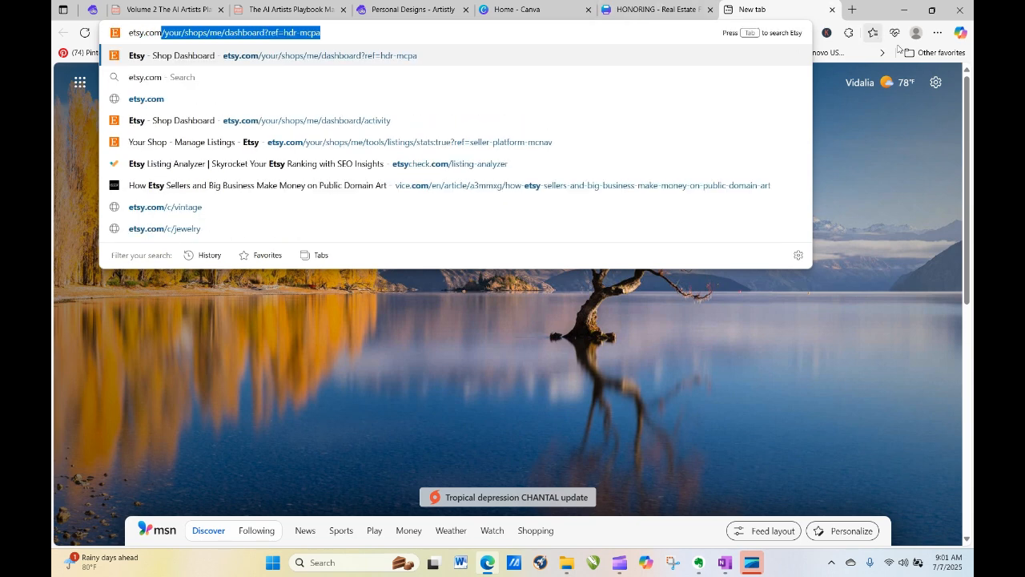
left_click(411, 33)
key("BackSpace")
key("BackSpace")
key("BackSpace")
key("BackSpace")
key("BackSpace")
key("BackSpace")
key("BackSpace")
key("BackSpace")
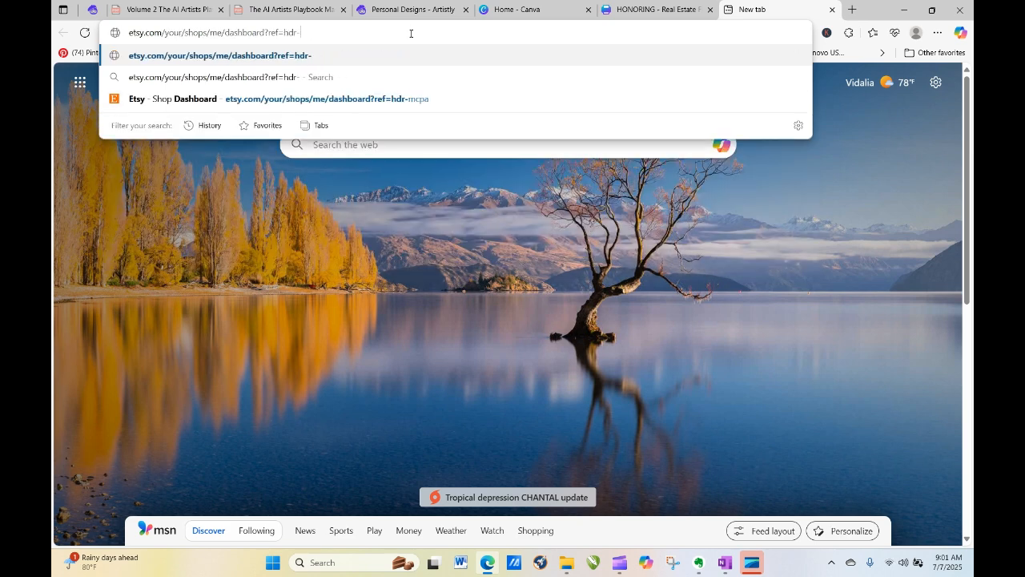
key("BackSpace")
key("BackSpace")
key("BackSpace")
key("BackSpace")
key("BackSpace")
key("BackSpace")
key("BackSpace")
key("BackSpace")
key("BackSpace")
key("BackSpace")
key("BackSpace")
key("BackSpace")
key("BackSpace")
key("BackSpace")
key("BackSpace")
key("BackSpace")
key("BackSpace")
key("BackSpace")
key("BackSpace")
key("BackSpace")
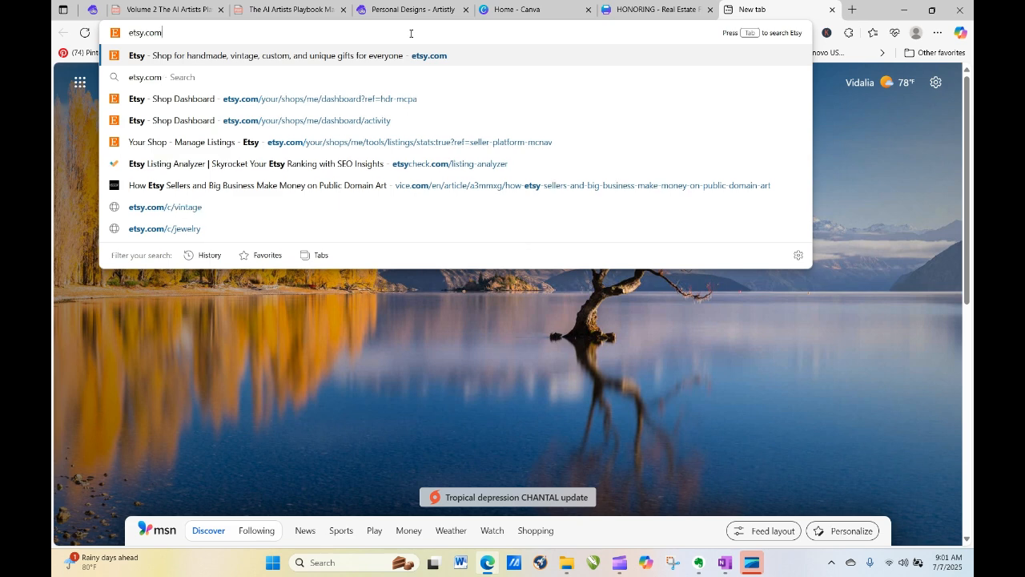
left_click(142, 78)
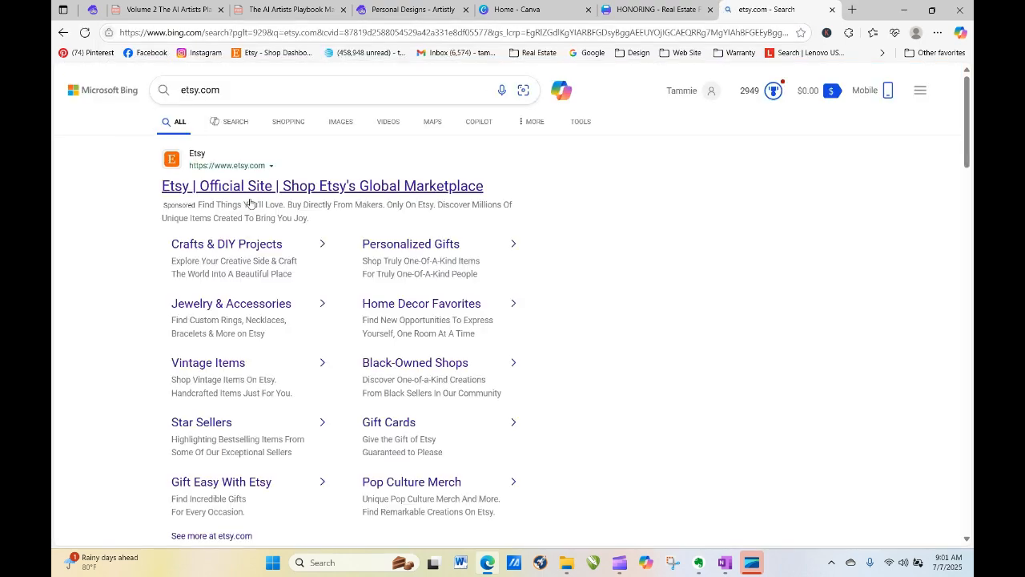
left_click(250, 193)
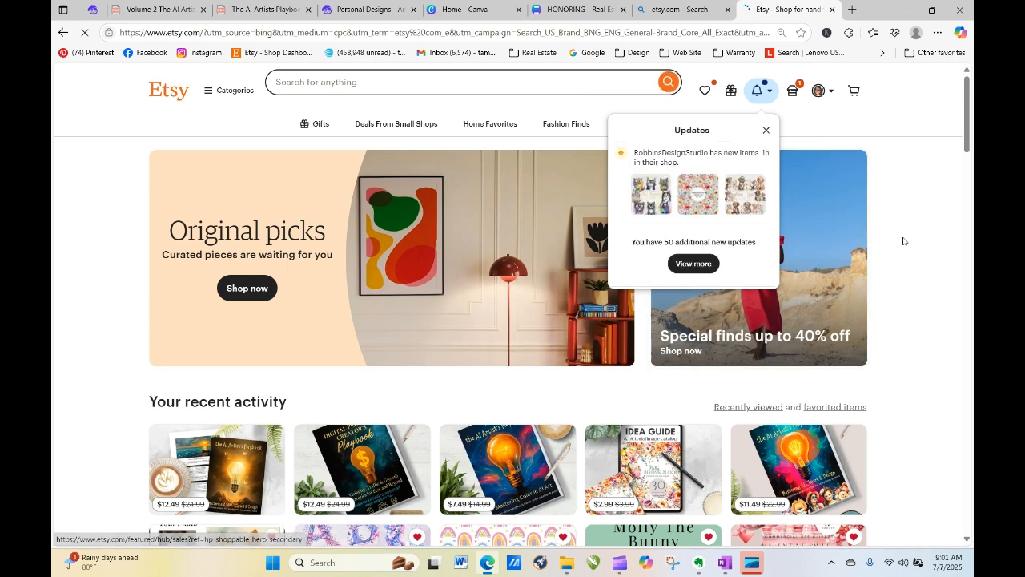
Step: Search Etsy for "wedding invitations"
left_click(383, 86)
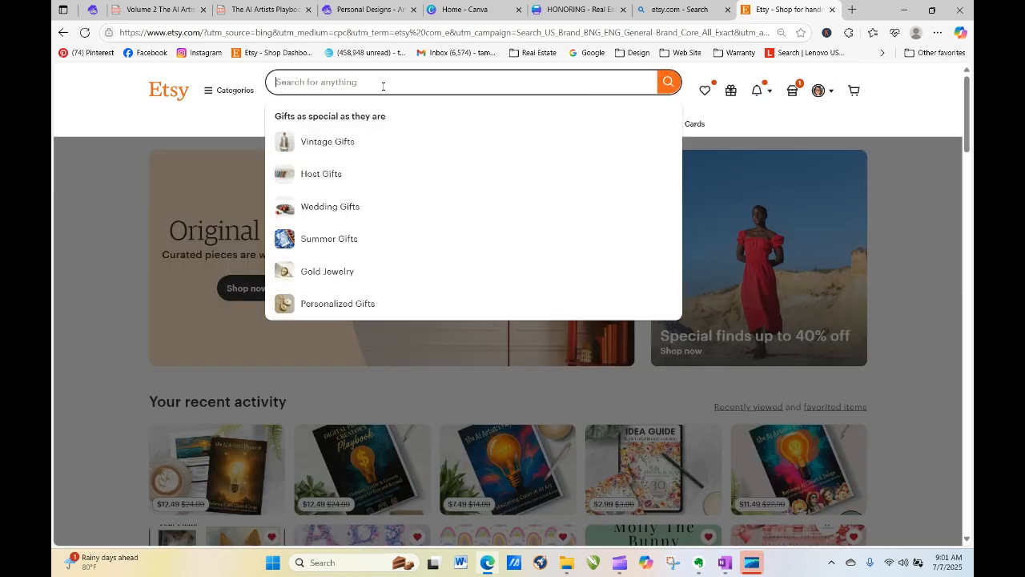
type("wedding invitat")
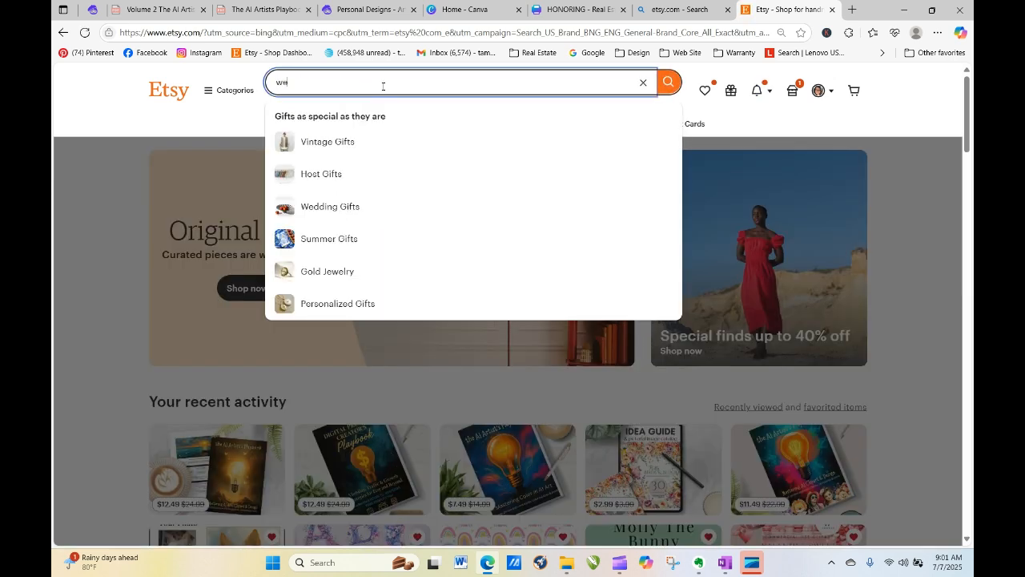
type("ions")
key("Return")
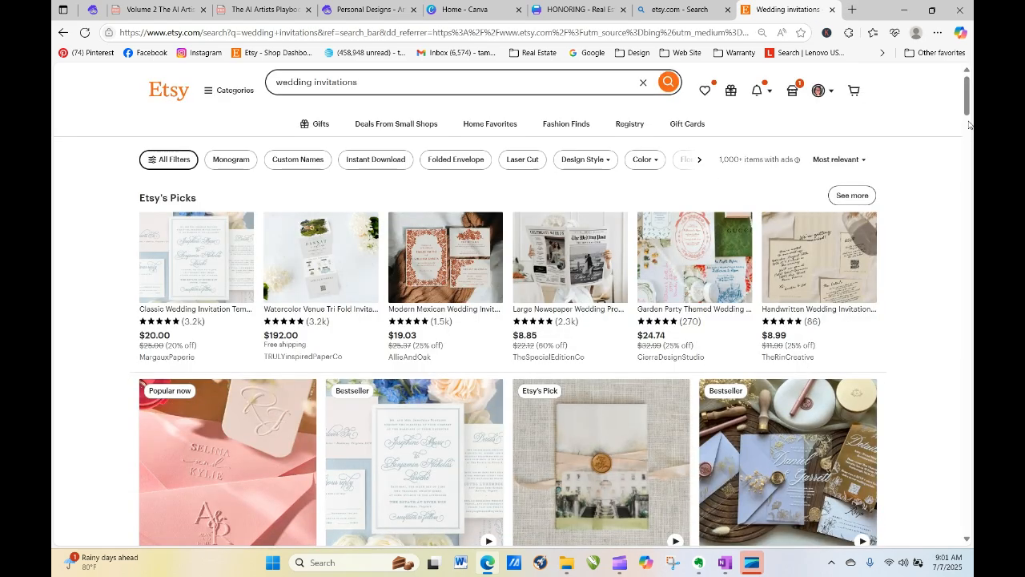
Step: Open the "Nothing Fancy Just Love" invitation listing to view its details, and return to the wedding invitation results
scroll(970, 124, "down", 5)
scroll(970, 119, "down", 1)
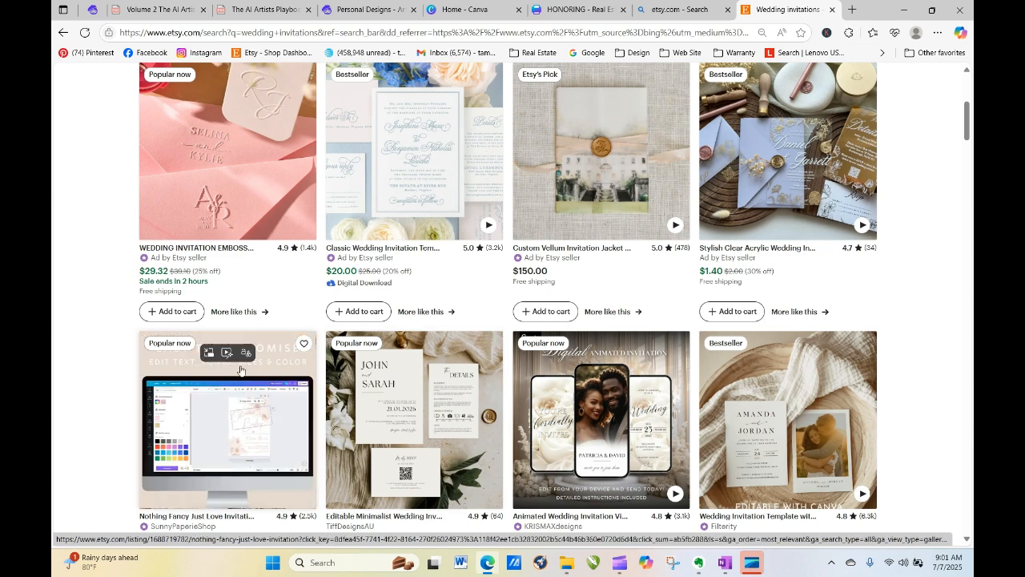
left_click(279, 389)
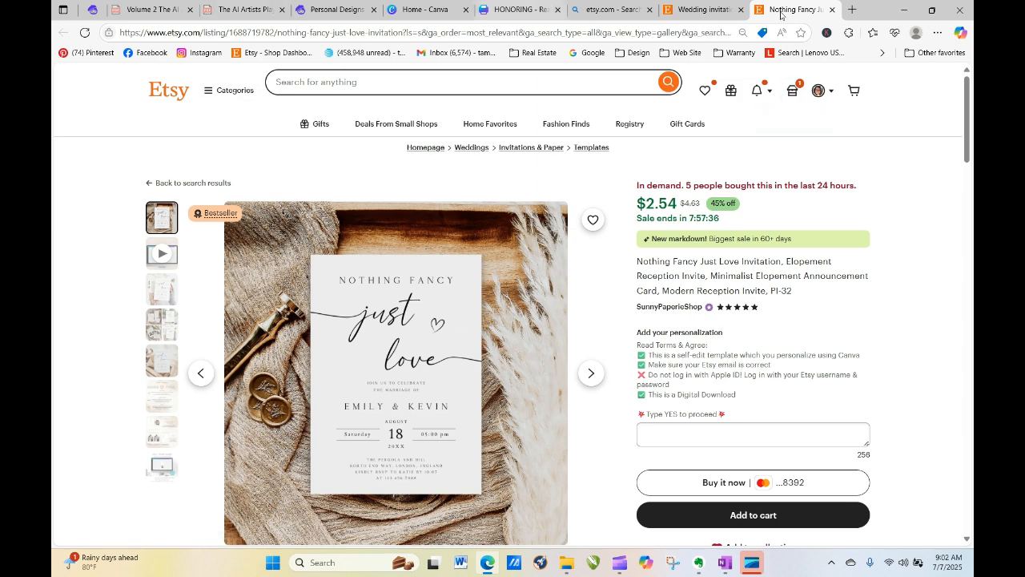
left_click(705, 10)
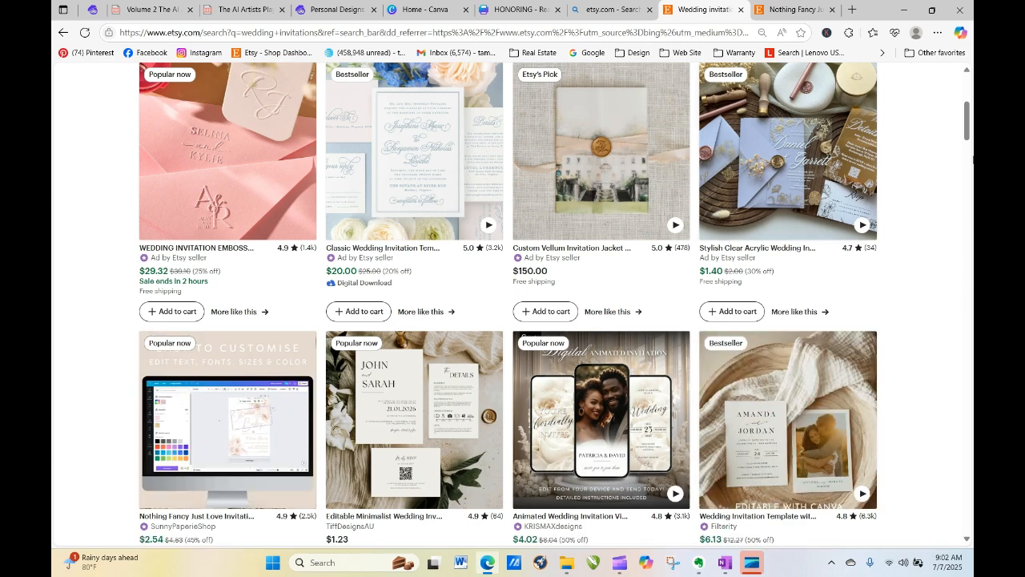
Step: Examine the wedding invitation designs through the end of the first results page and open page 2
mouse_move(802, 171)
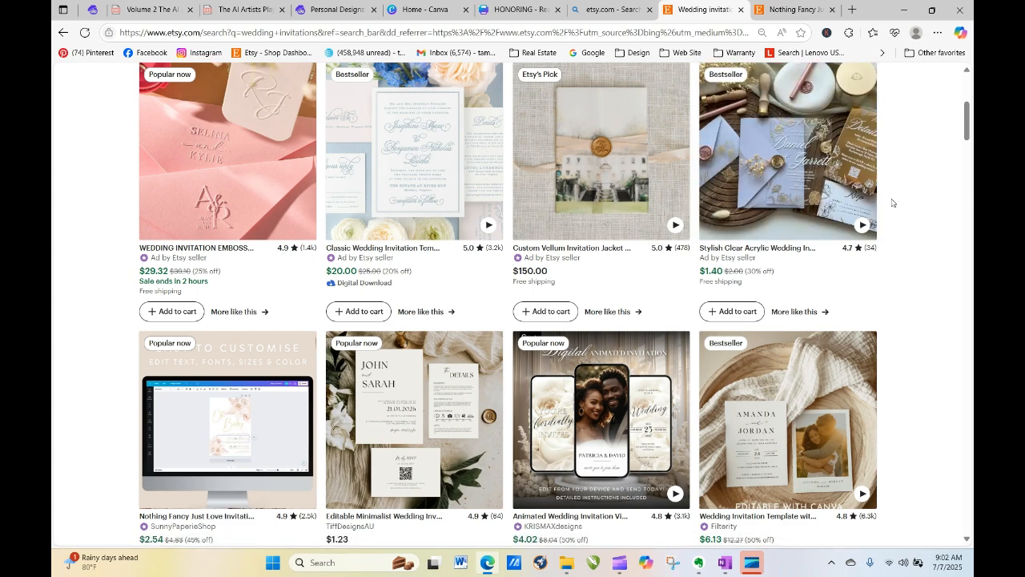
left_click_drag(964, 120, 973, 157)
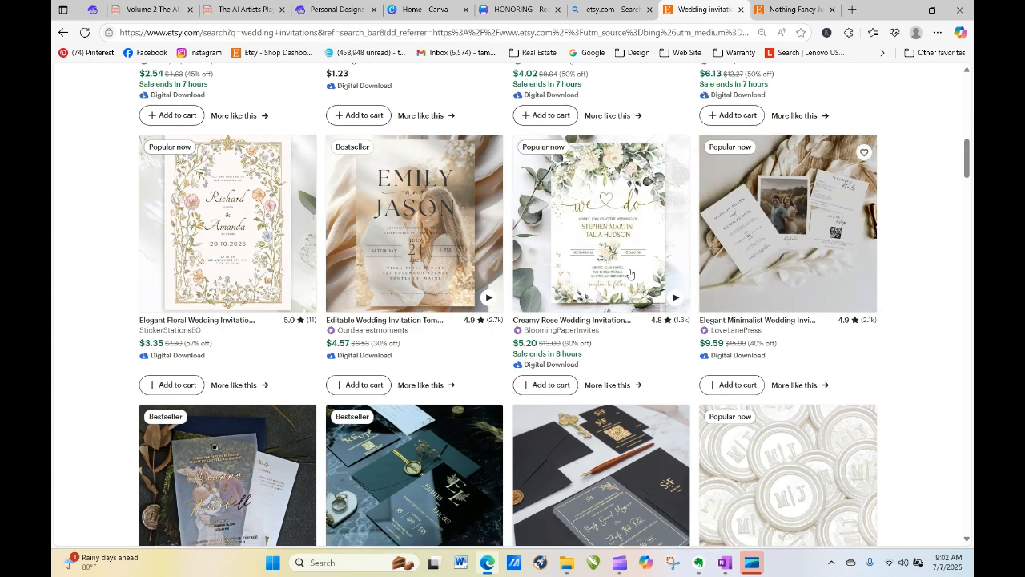
left_click_drag(966, 166, 971, 210)
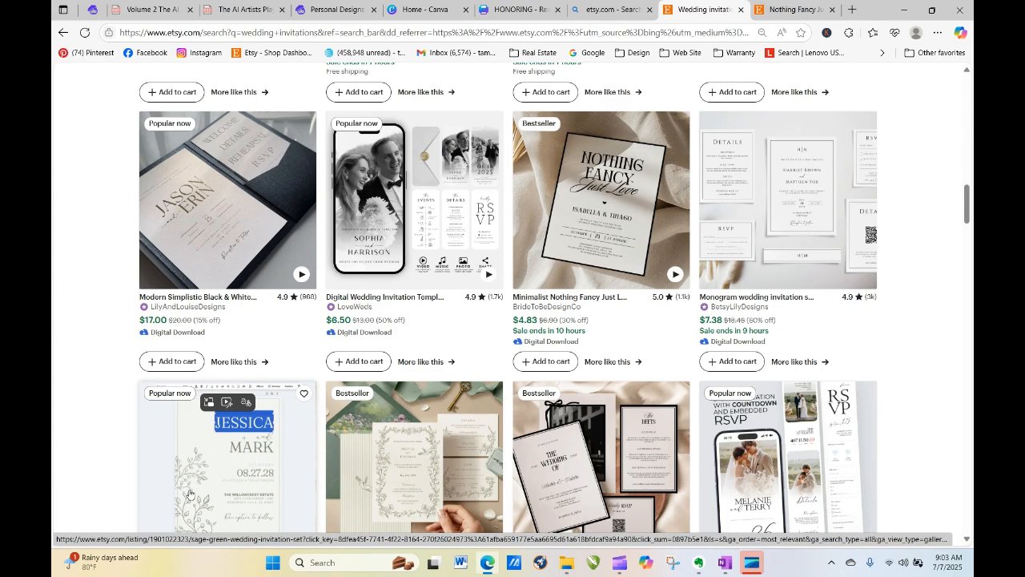
left_click_drag(967, 196, 972, 340)
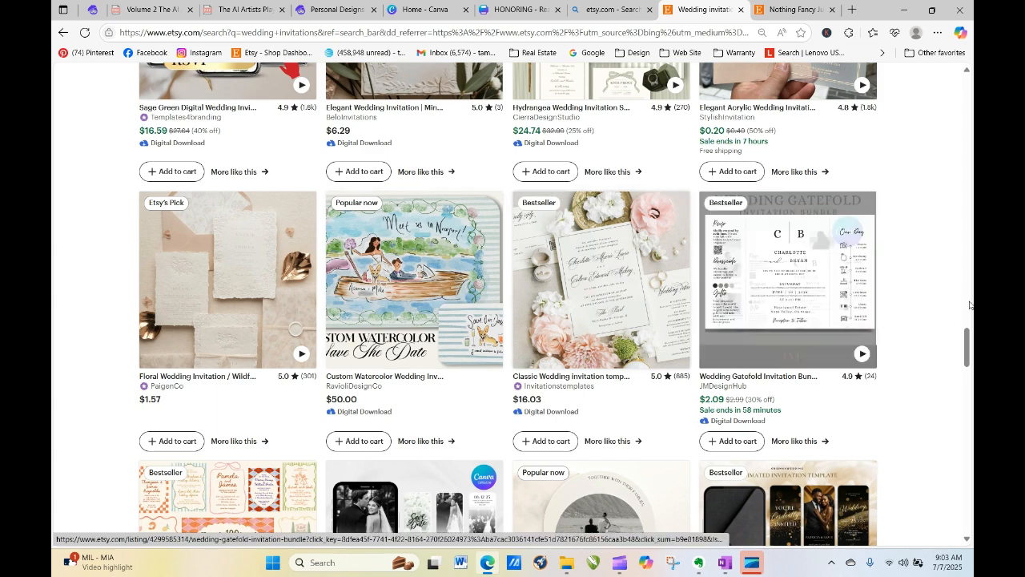
left_click_drag(966, 344, 973, 432)
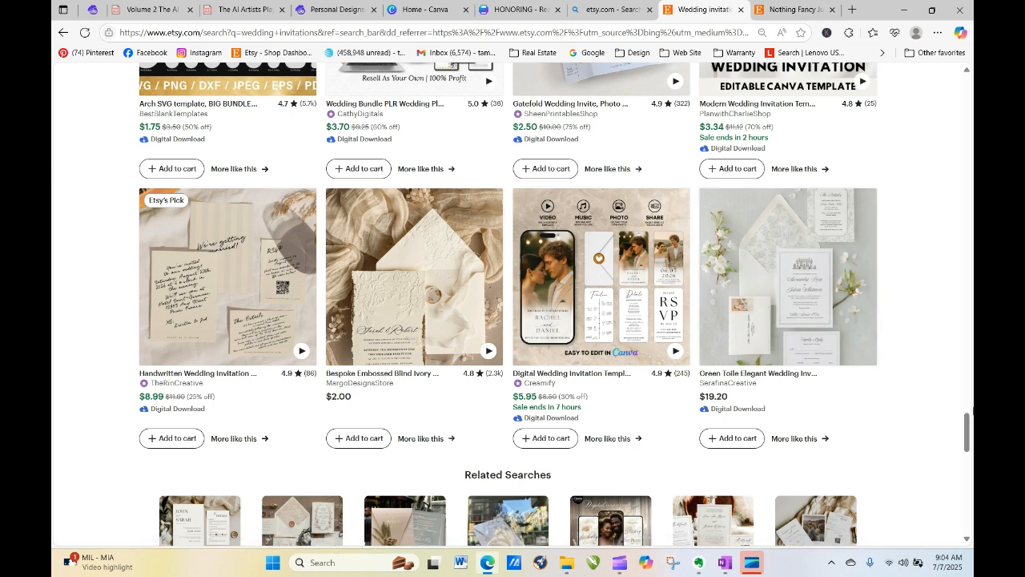
left_click_drag(967, 416, 970, 437)
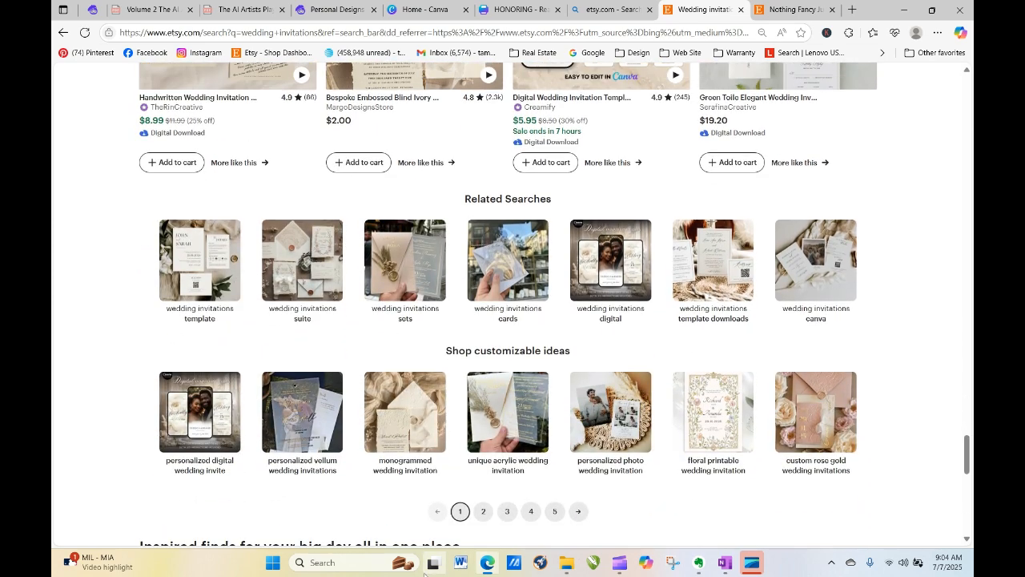
left_click(484, 512)
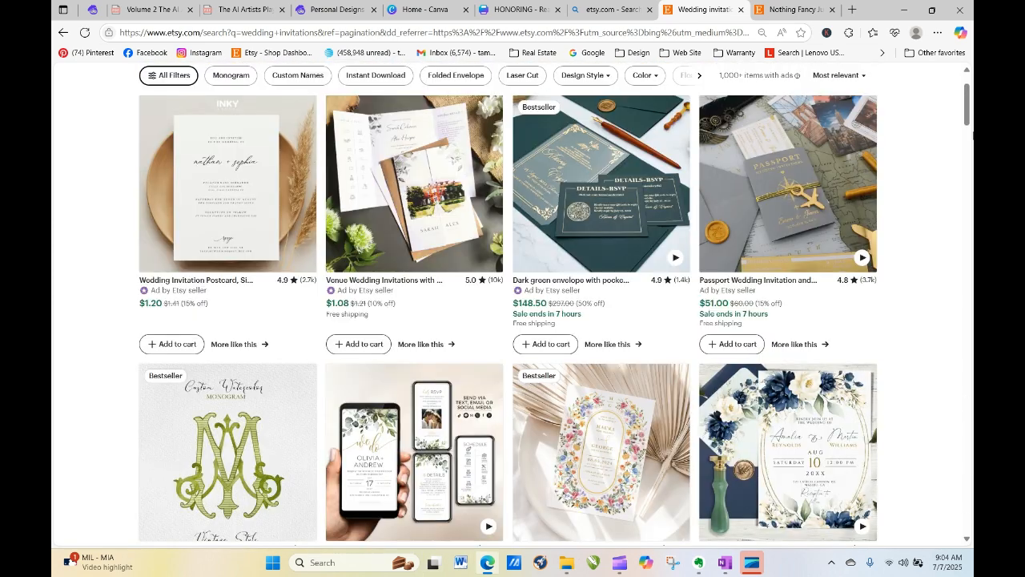
Step: Narrow the Etsy search to "floral wedding invitations"
left_click_drag(965, 108, 961, 13)
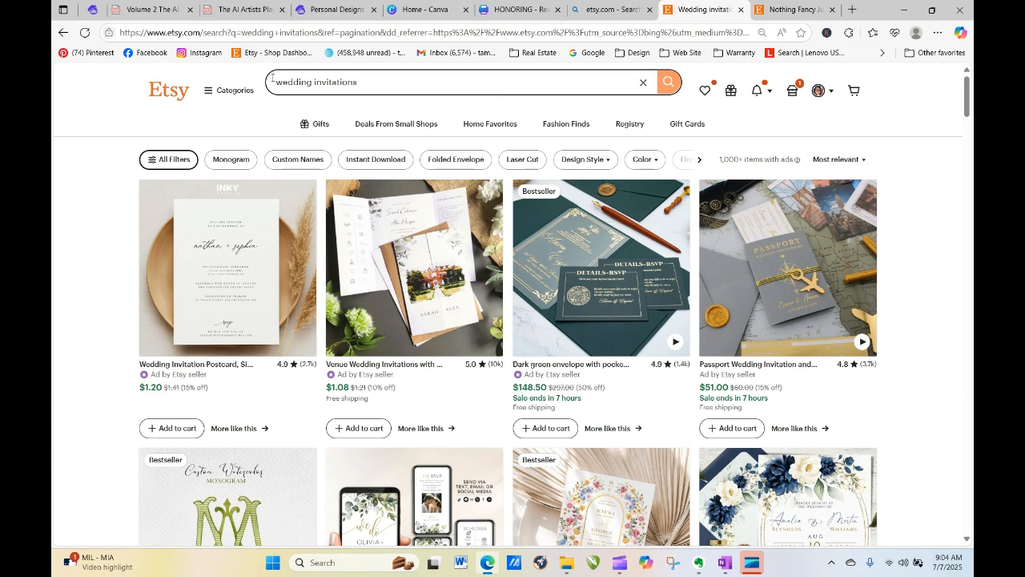
left_click(275, 82)
type("floral")
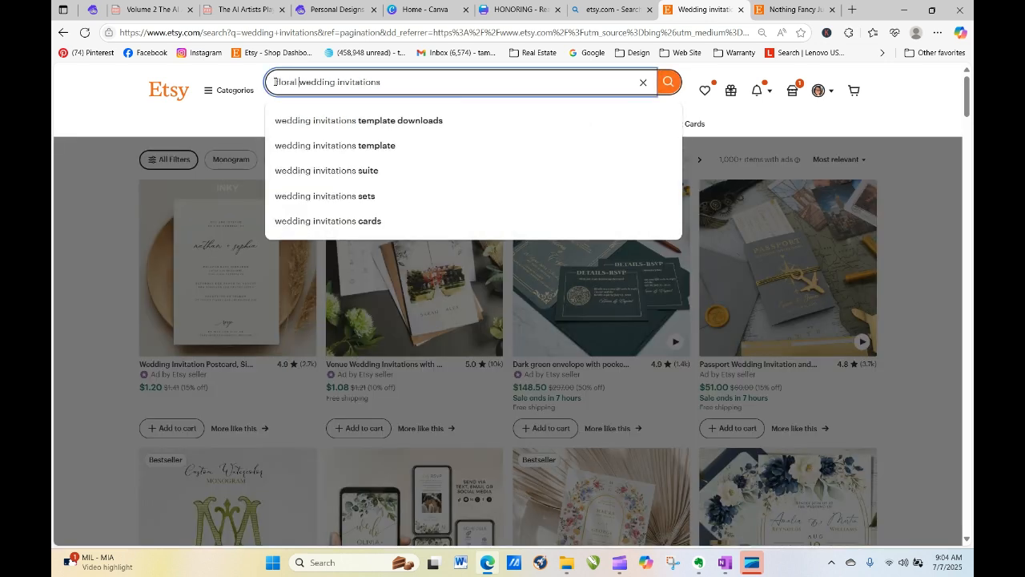
key("Return")
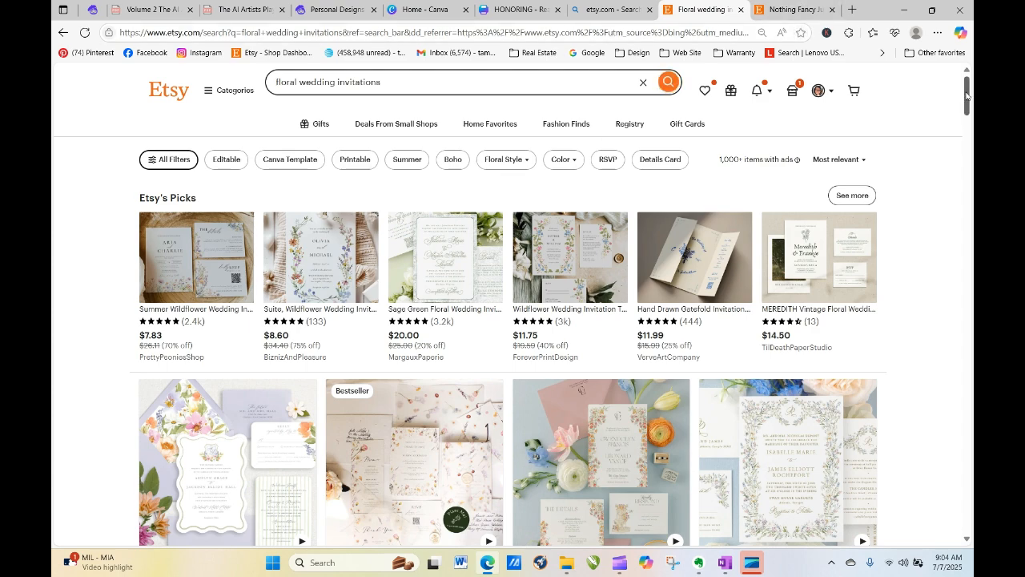
Step: Examine the floral wedding invitation listings for their border layouts, flower styles and matching card sets
left_click_drag(966, 96, 971, 134)
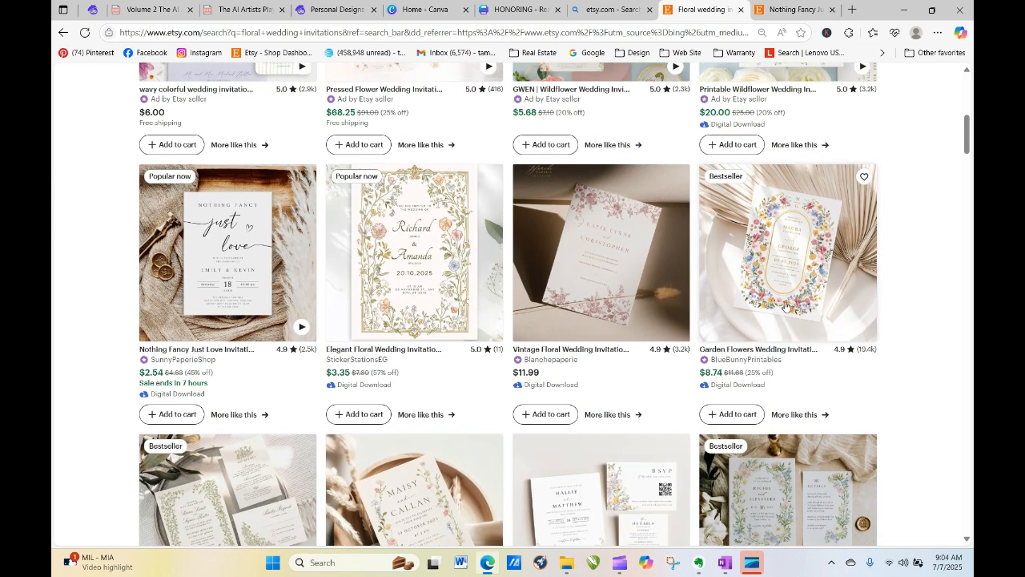
left_click_drag(966, 144, 967, 163)
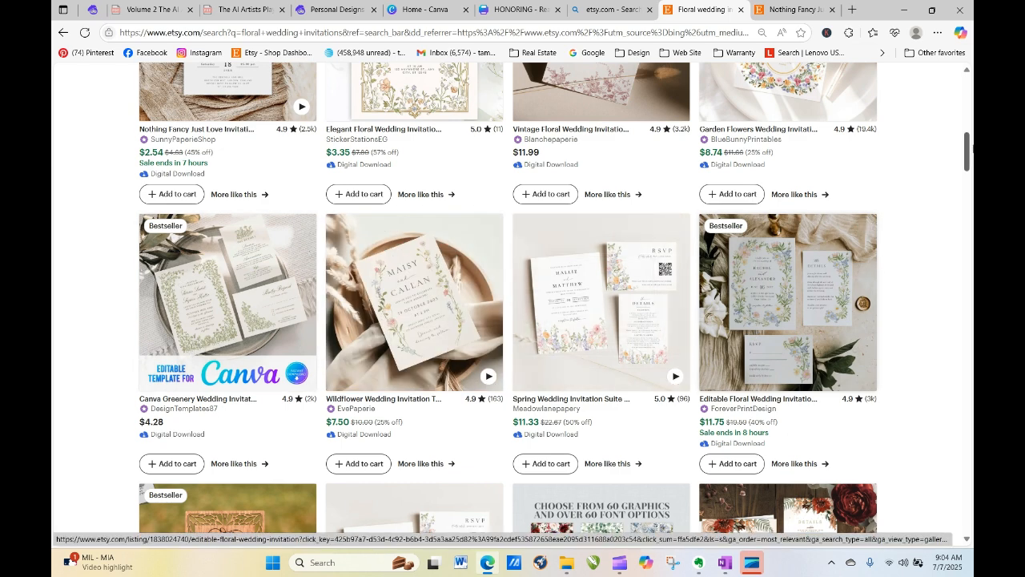
left_click_drag(968, 145, 971, 165)
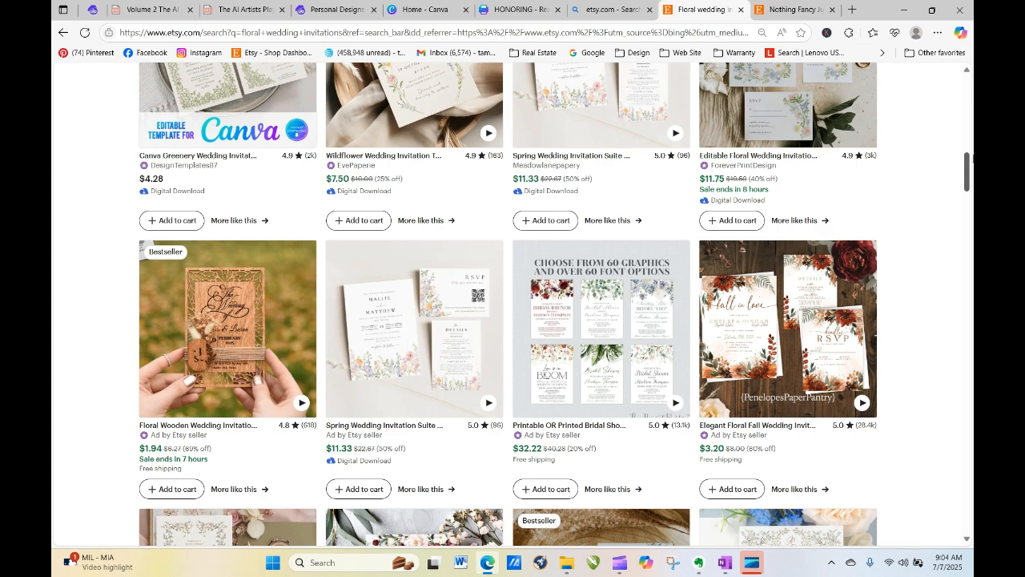
left_click_drag(967, 161, 968, 188)
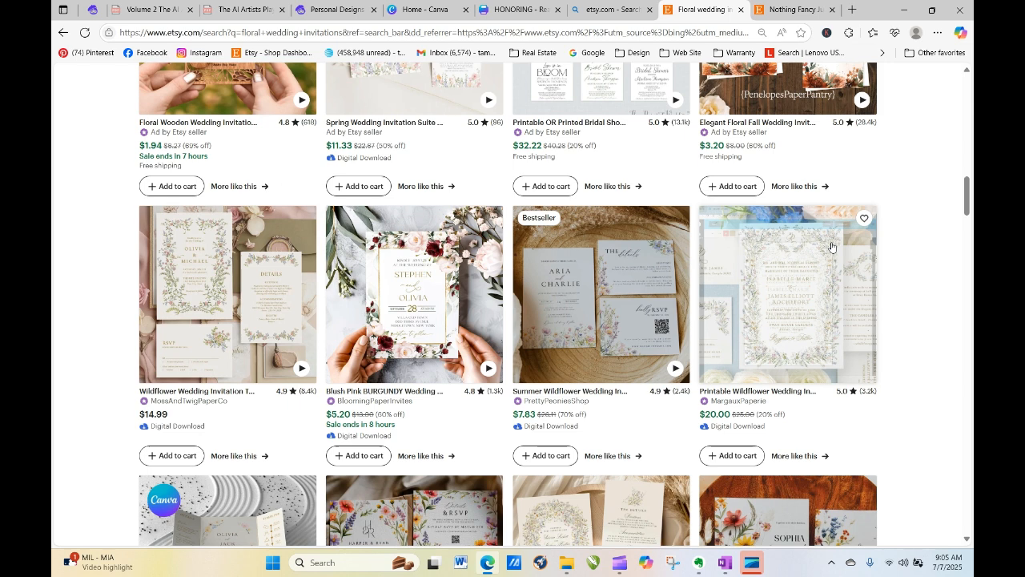
mouse_move(782, 332)
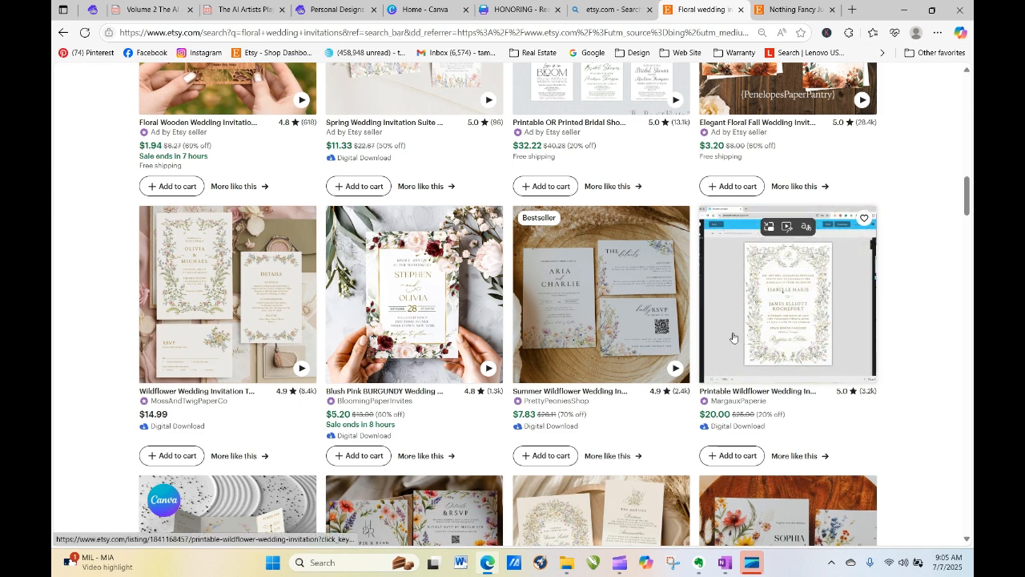
mouse_move(528, 255)
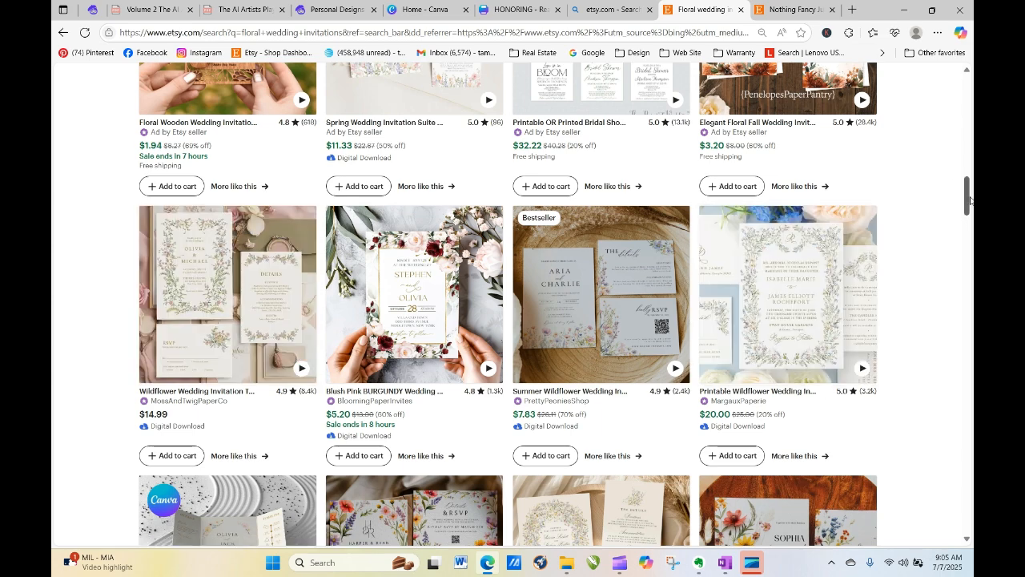
left_click_drag(968, 196, 972, 216)
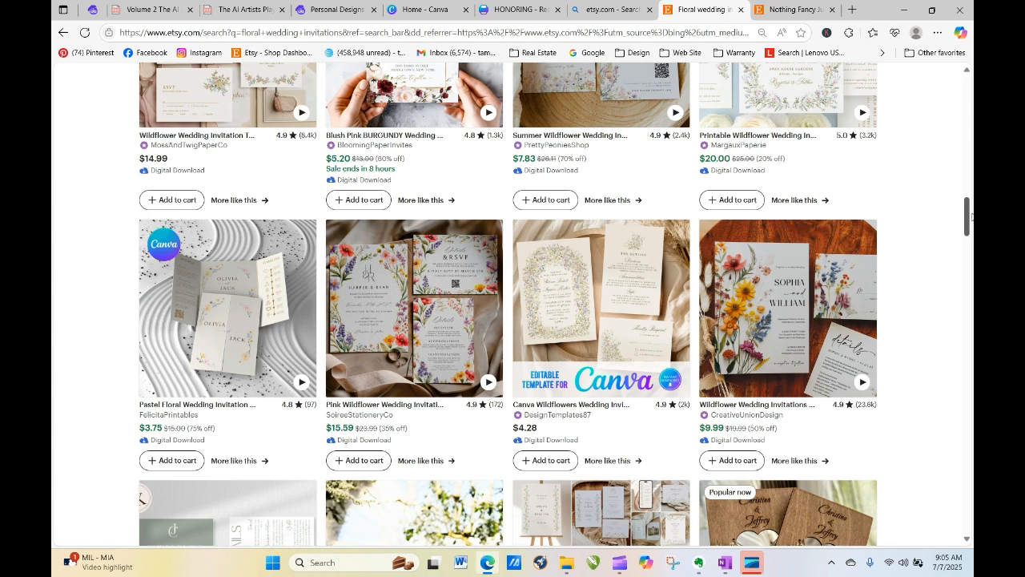
scroll(968, 222, "down", 1)
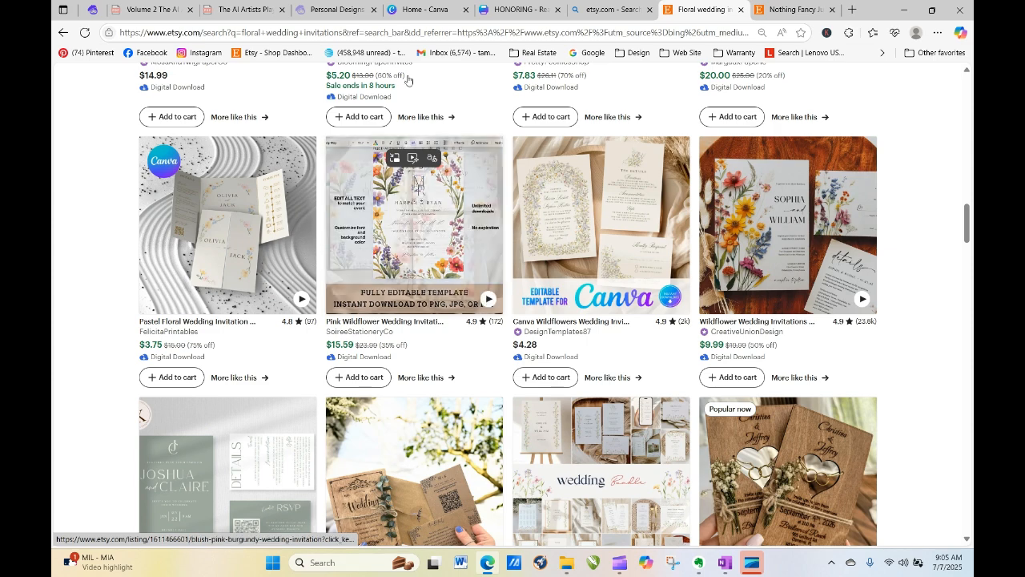
Step: Examine the remaining floral wedding invitation listings, including the Wedding Invitation Template Bundle's details, and return to the start of the results
left_click_drag(967, 226, 970, 285)
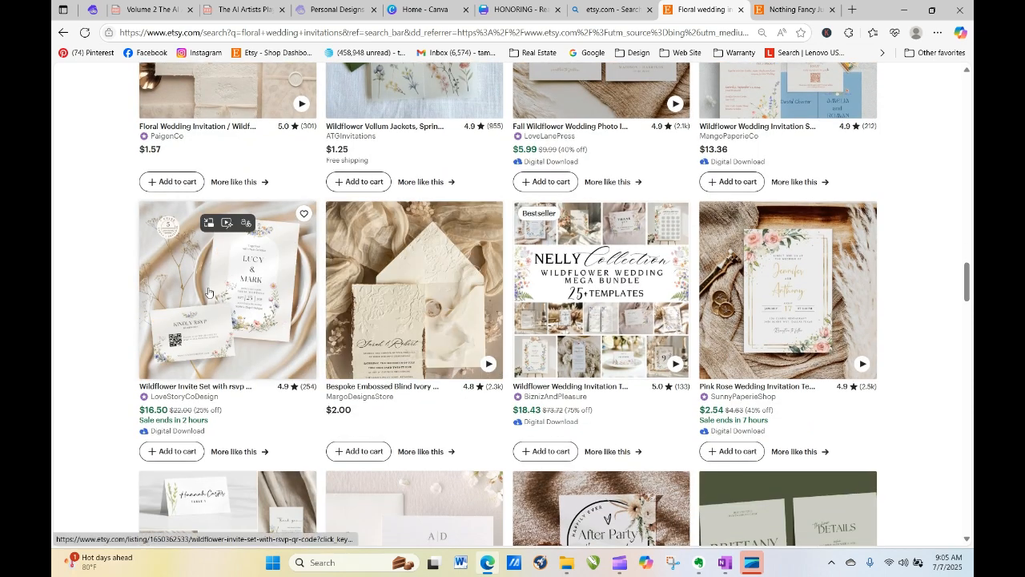
left_click_drag(969, 289, 971, 358)
scroll(554, 304, "down", 1)
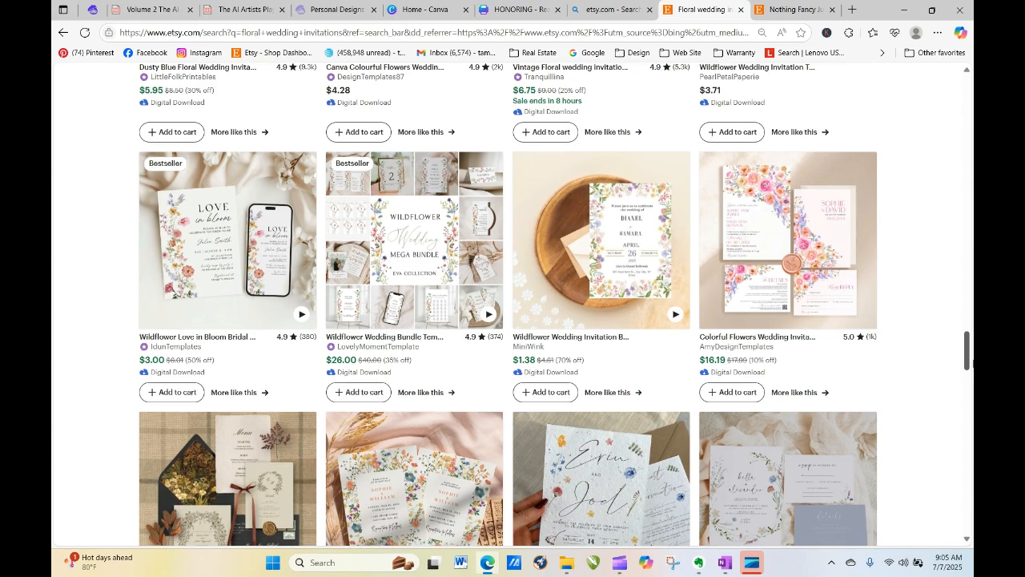
left_click_drag(971, 364, 970, 432)
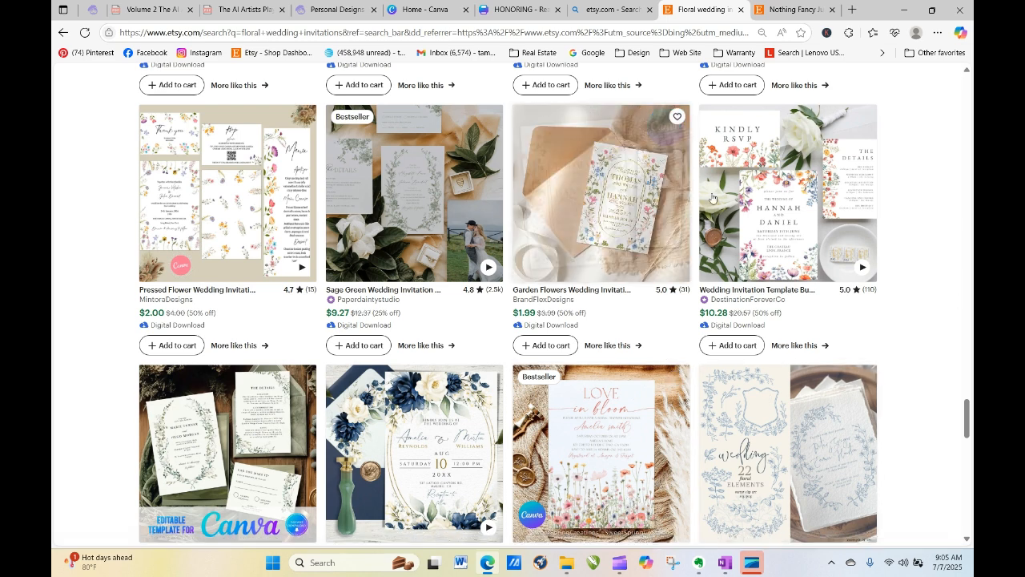
left_click(858, 296)
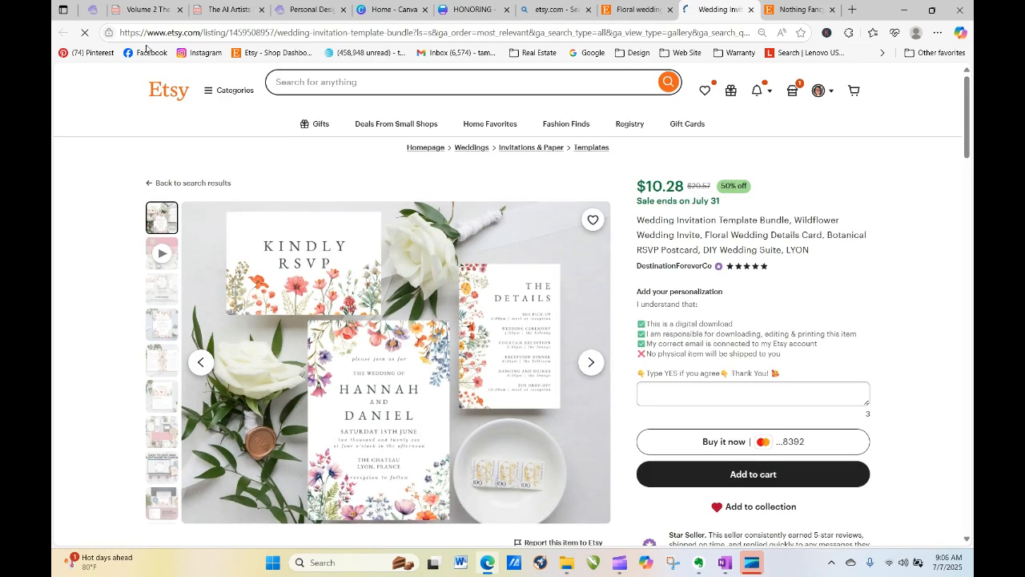
left_click(638, 11)
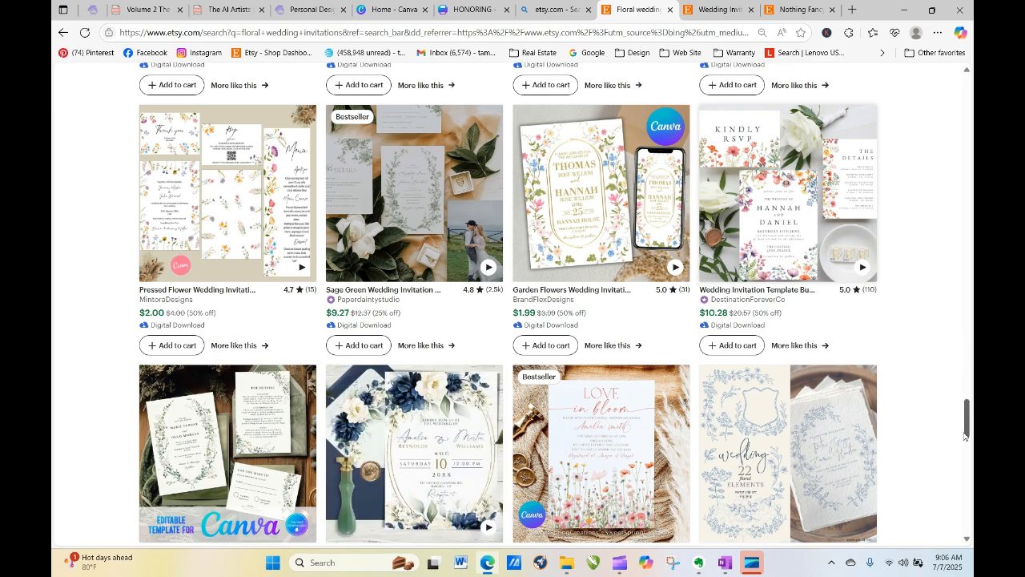
left_click_drag(965, 431, 966, 78)
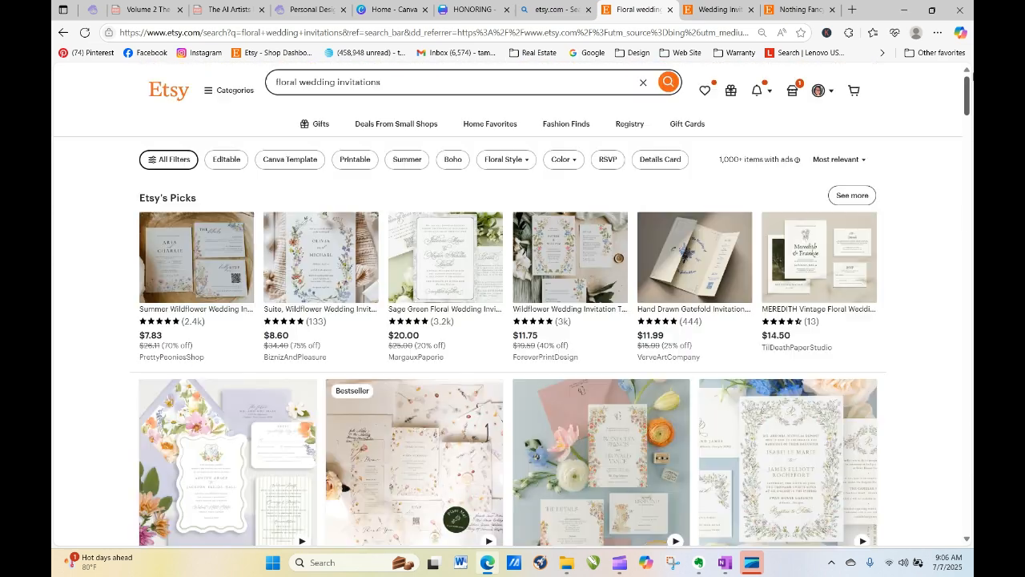
Step: Open InsightFactory's Etsy trends page in a new browser tab
left_click(852, 9)
left_click(493, 32)
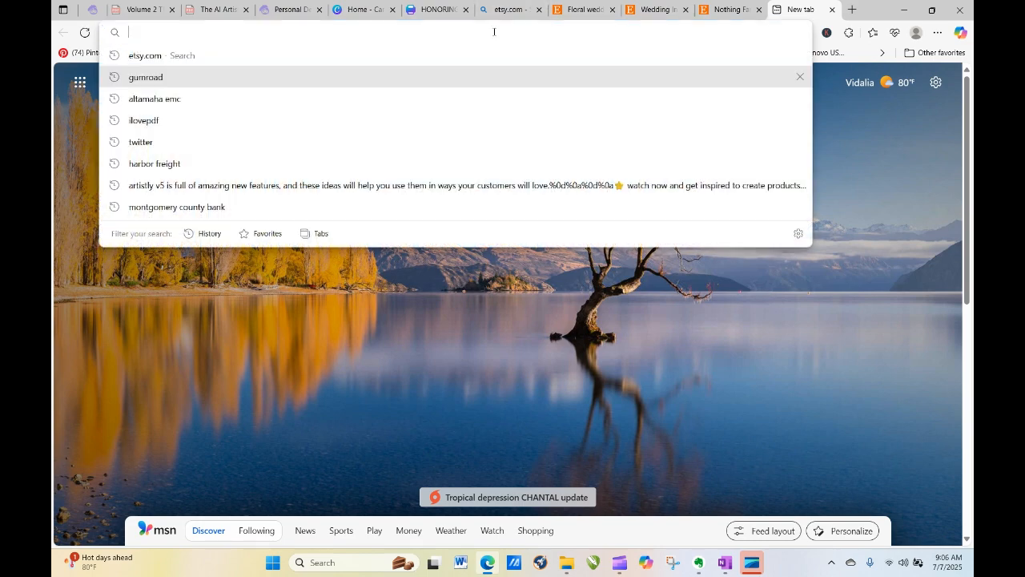
type("insight")
key("Return")
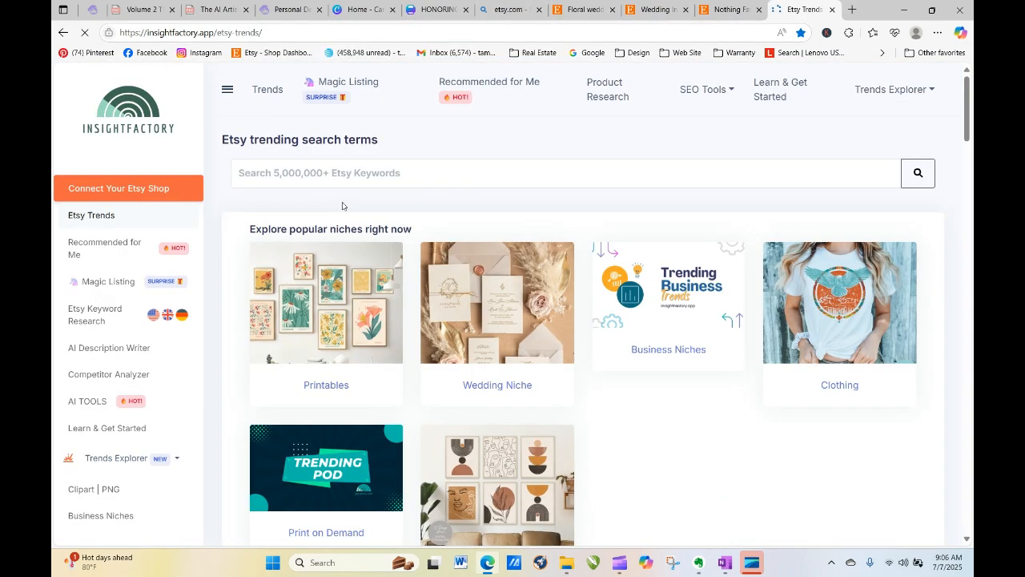
Step: Search the Etsy trending terms for "floral wedding invitations" in the Digital Products category
left_click(340, 174)
type("floral wedding invitations")
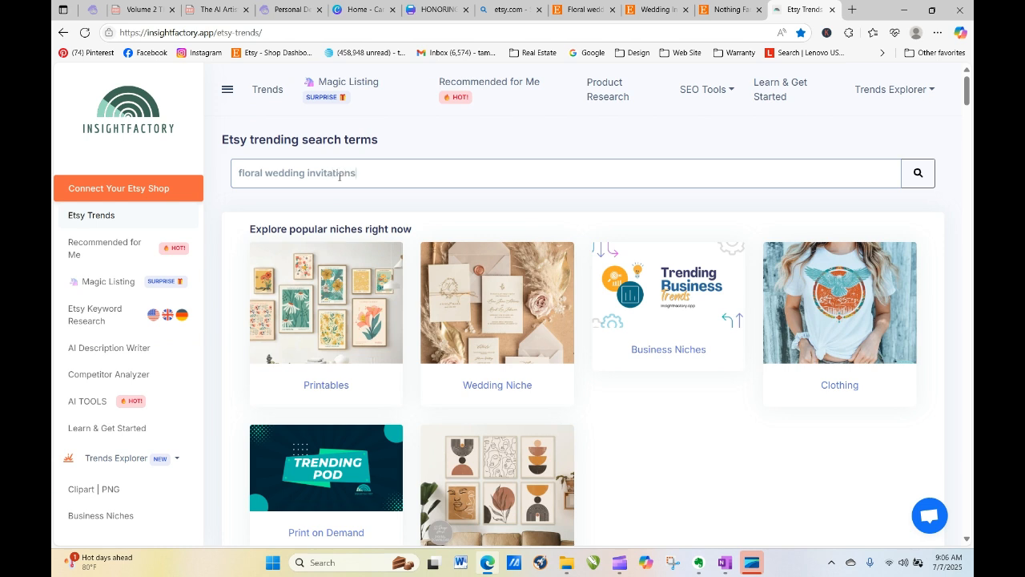
key("Return")
left_click(558, 324)
left_click(579, 104)
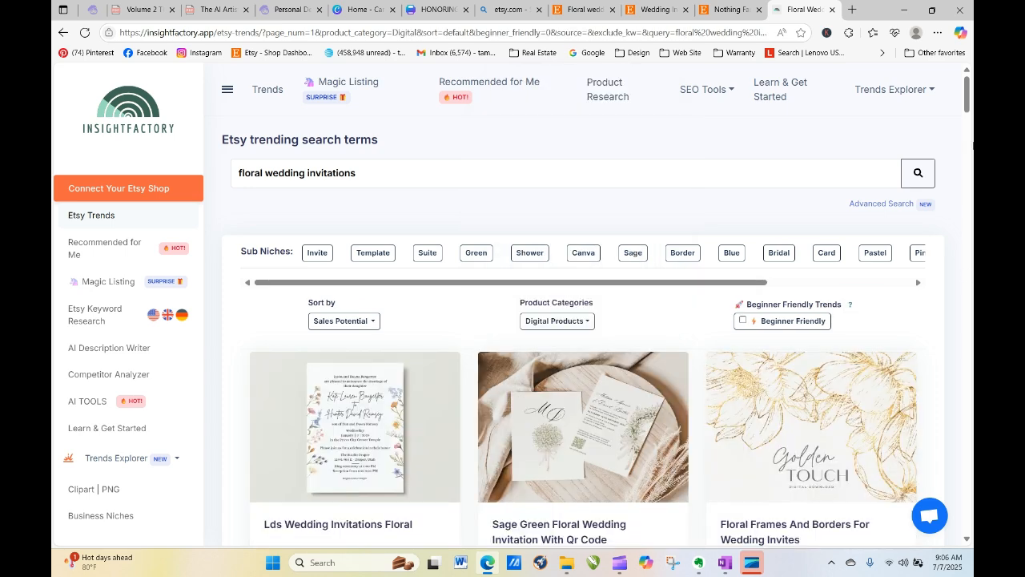
Step: Examine the floral wedding invitation trends on result pages 1 to 3 for their sales signals and competition
left_click_drag(967, 100, 967, 196)
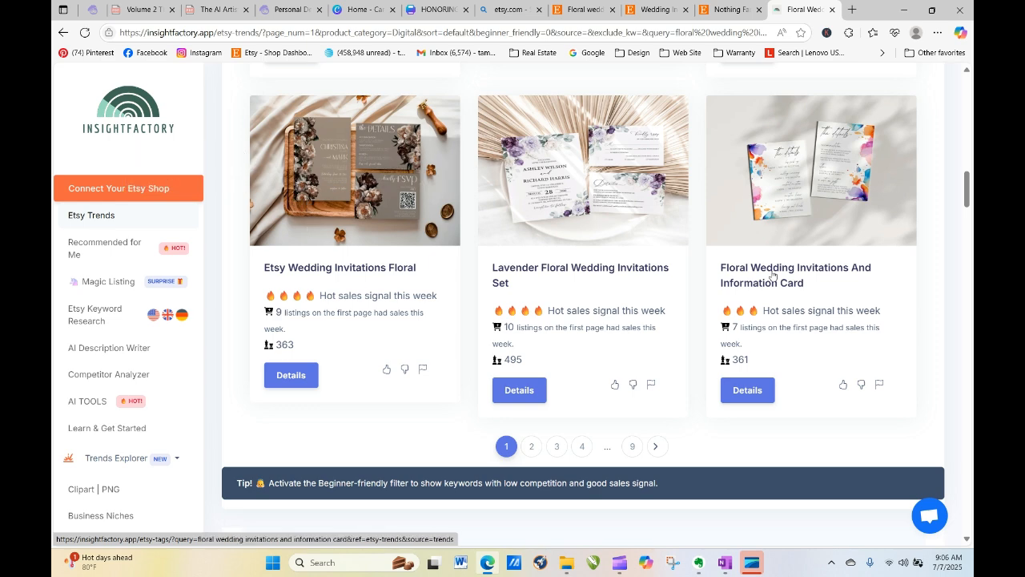
left_click(532, 447)
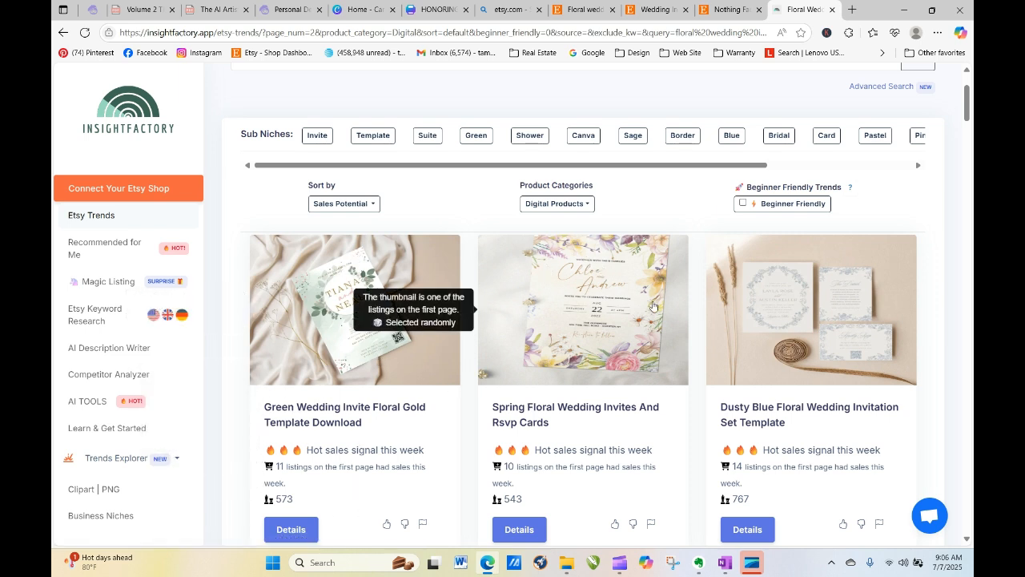
scroll(968, 105, "down", 1)
left_click_drag(967, 105, 969, 160)
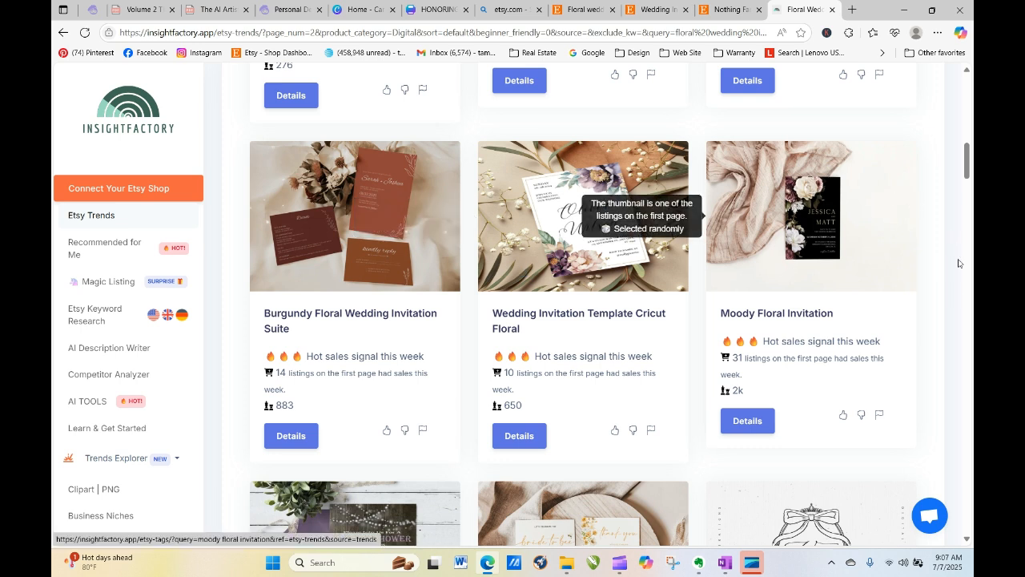
left_click_drag(966, 164, 970, 219)
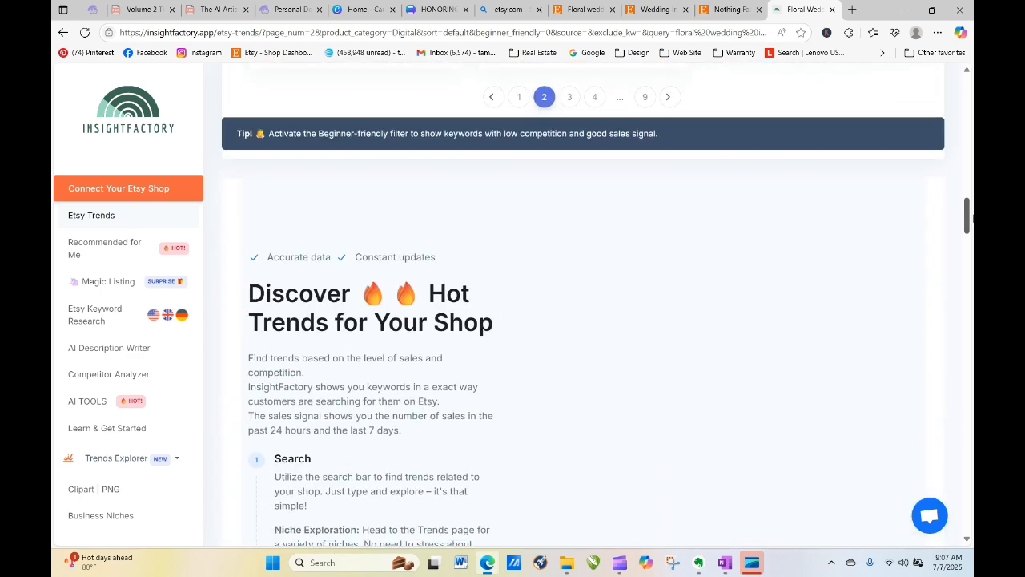
left_click(569, 97)
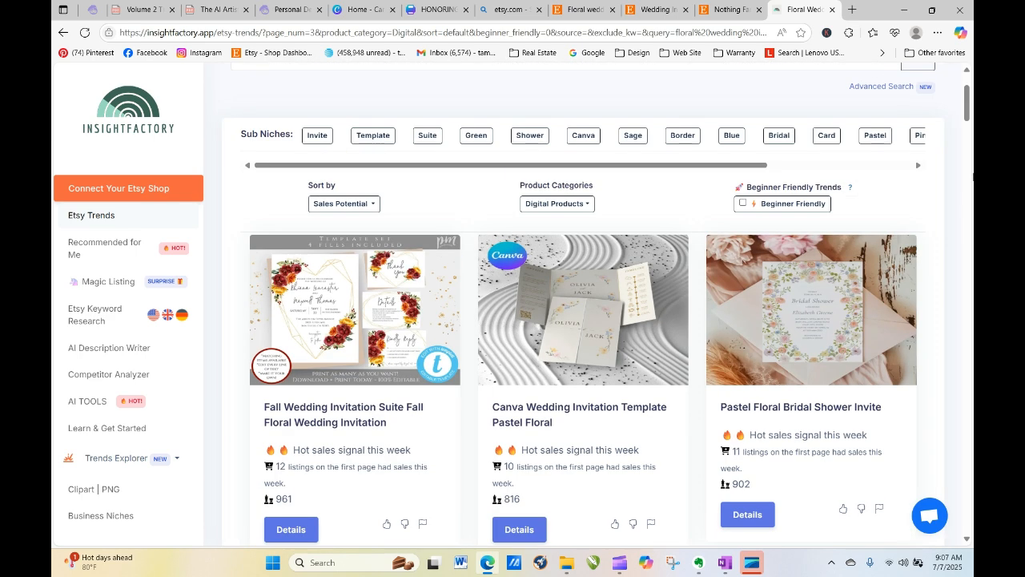
left_click_drag(967, 113, 968, 146)
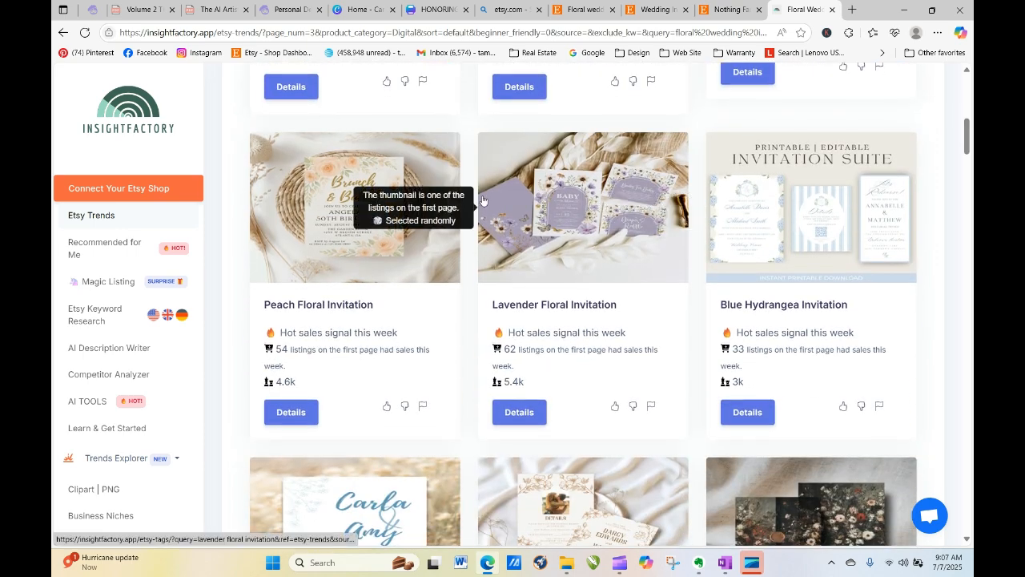
Step: Perform keyword research on the Peach Floral Invitation trend and view its Petals and Prosecco invitation listing on Etsy
left_click(349, 205)
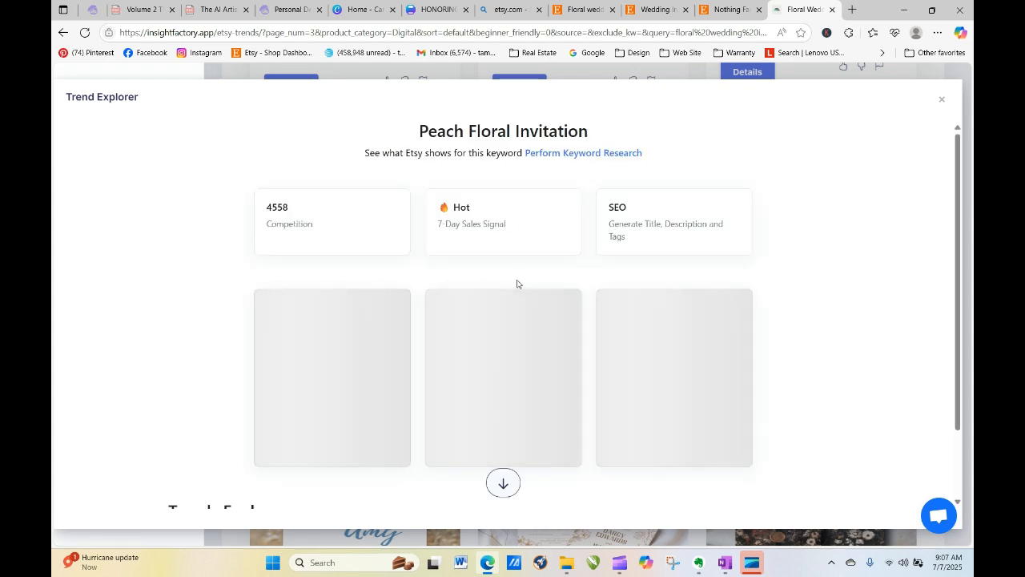
left_click(585, 153)
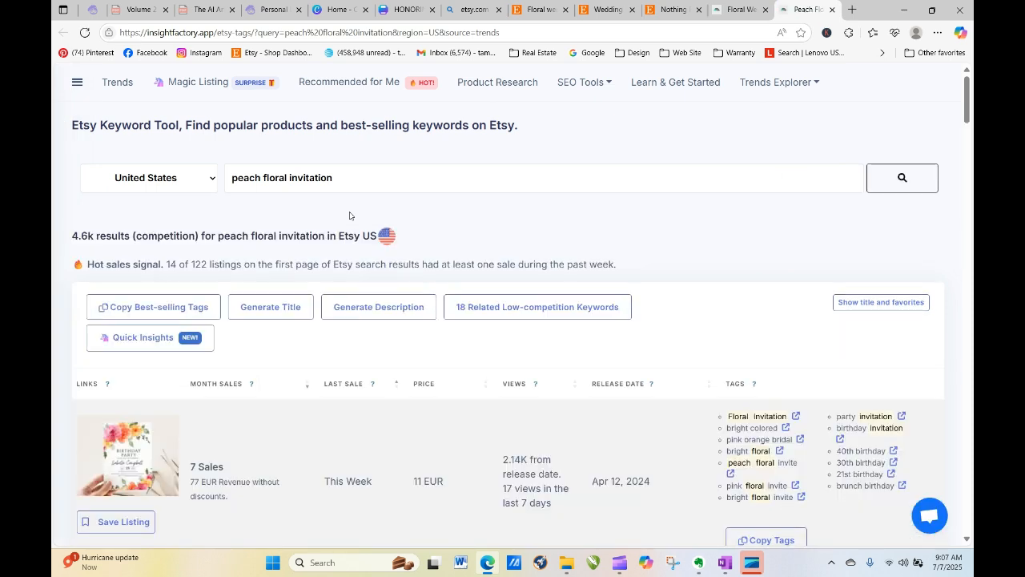
left_click_drag(969, 100, 970, 143)
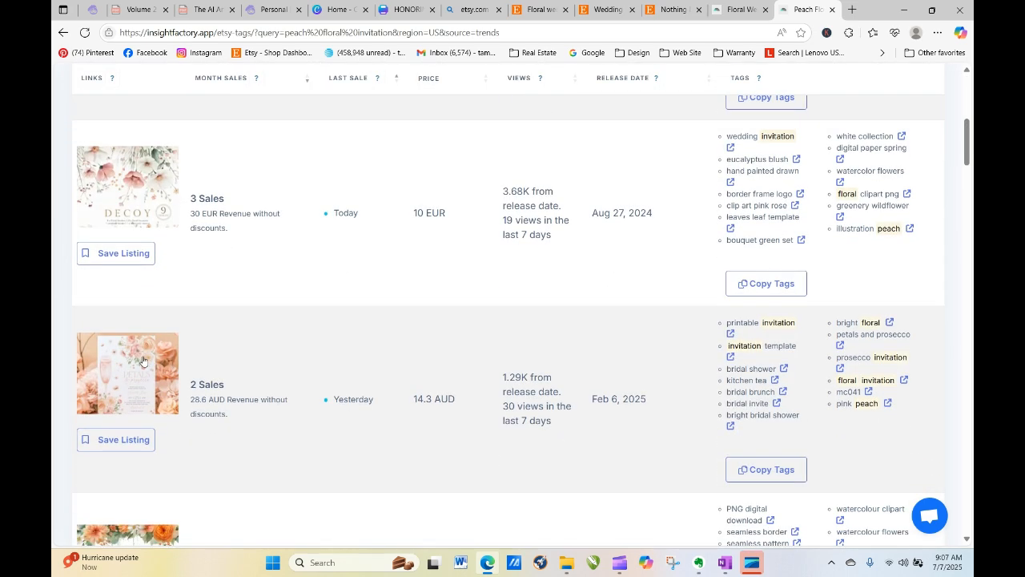
left_click(135, 366)
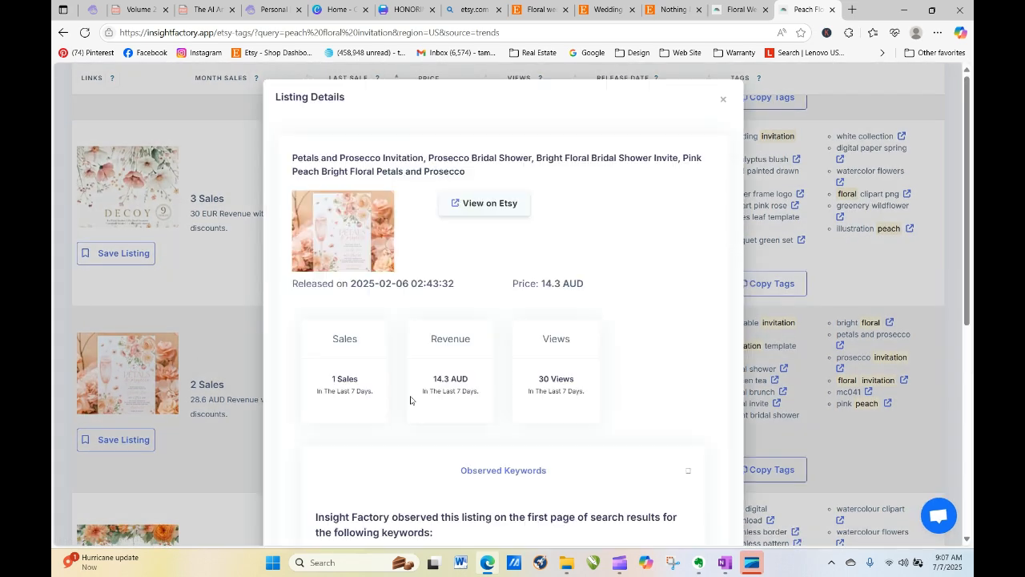
left_click(375, 240)
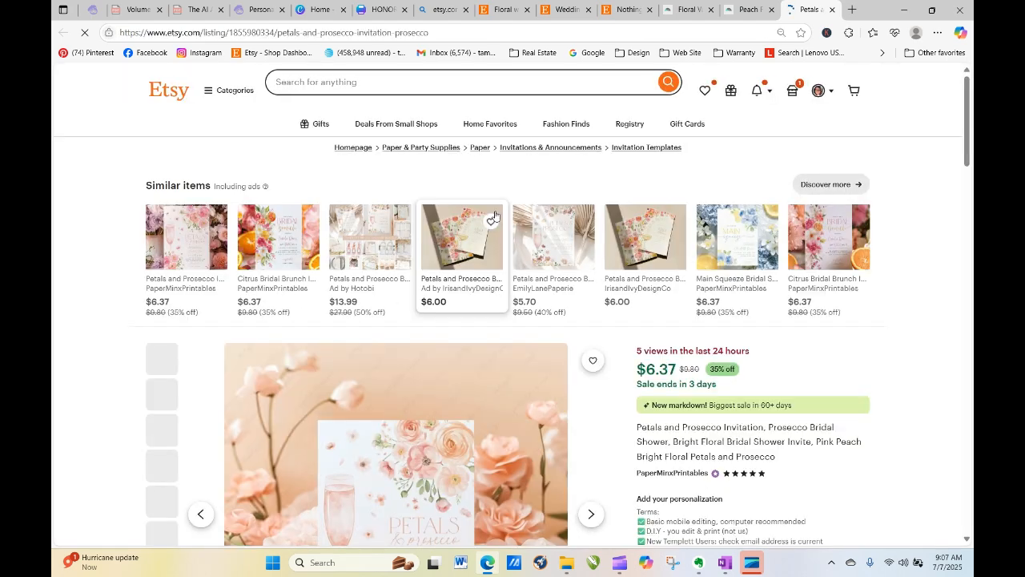
scroll(967, 140, "down", 3)
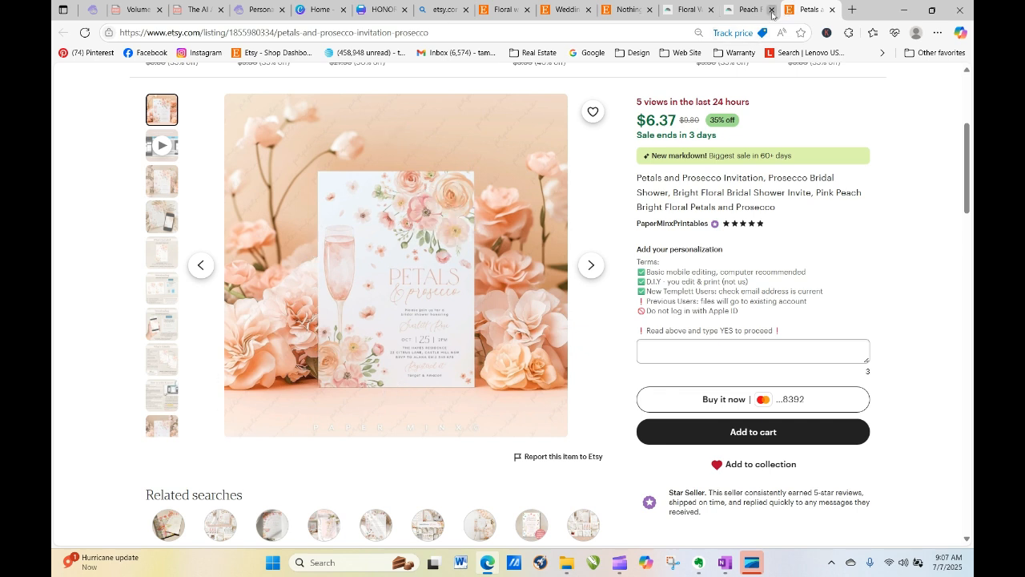
Step: Switch to Canva and view the black floral bridal shower invitation in the HONORING design
left_click(317, 11)
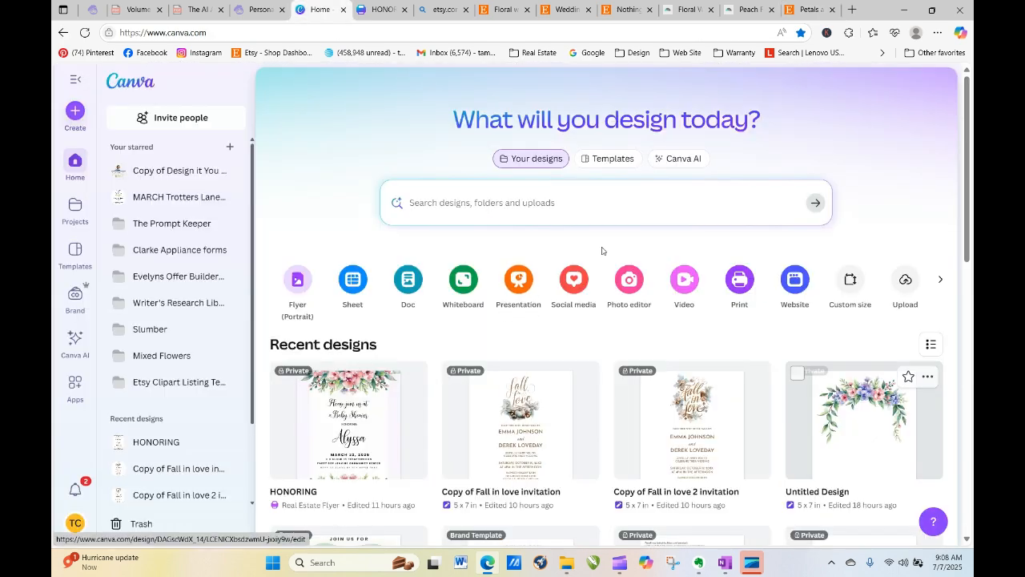
left_click(380, 10)
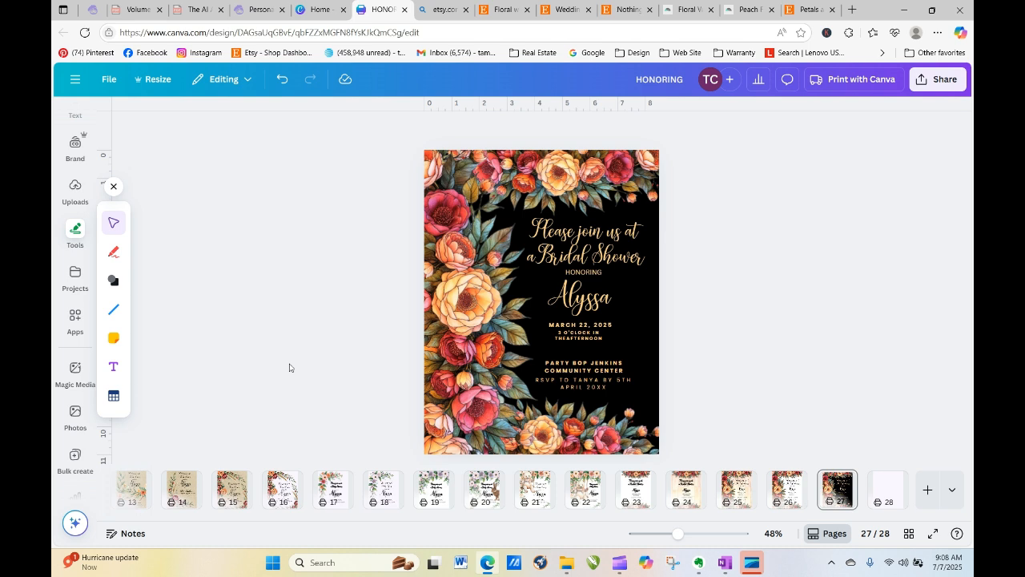
Step: View the cover of the Volume 2 AI Artist's Playbook PDF, and switch to the personal designs in Artistly
left_click(135, 11)
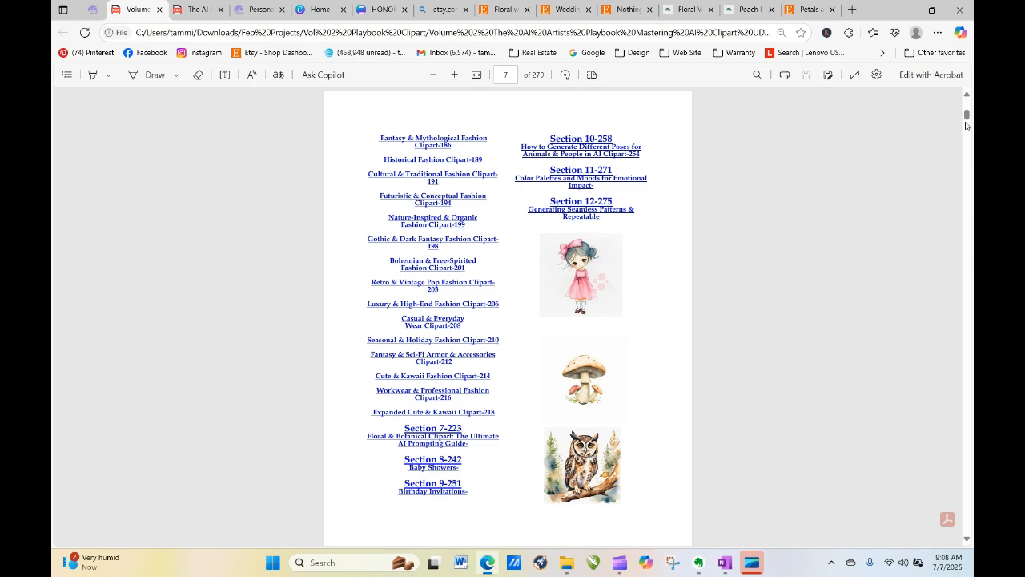
left_click_drag(966, 116, 969, 99)
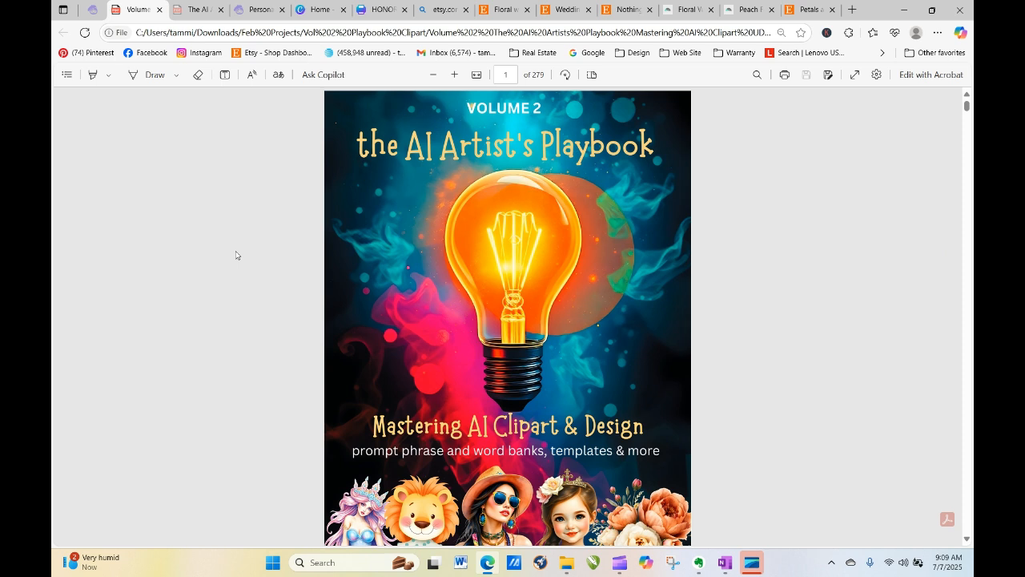
left_click(261, 11)
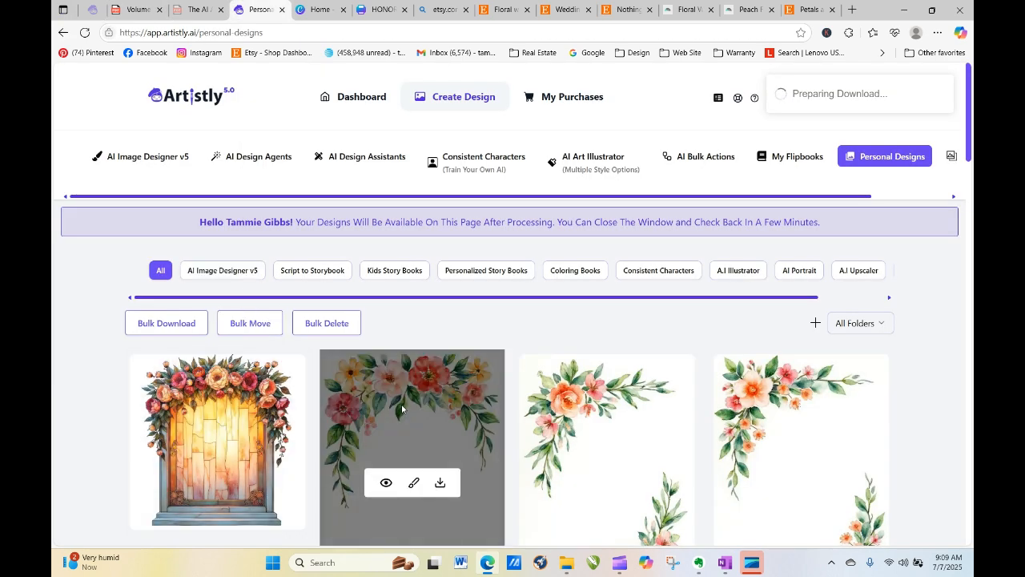